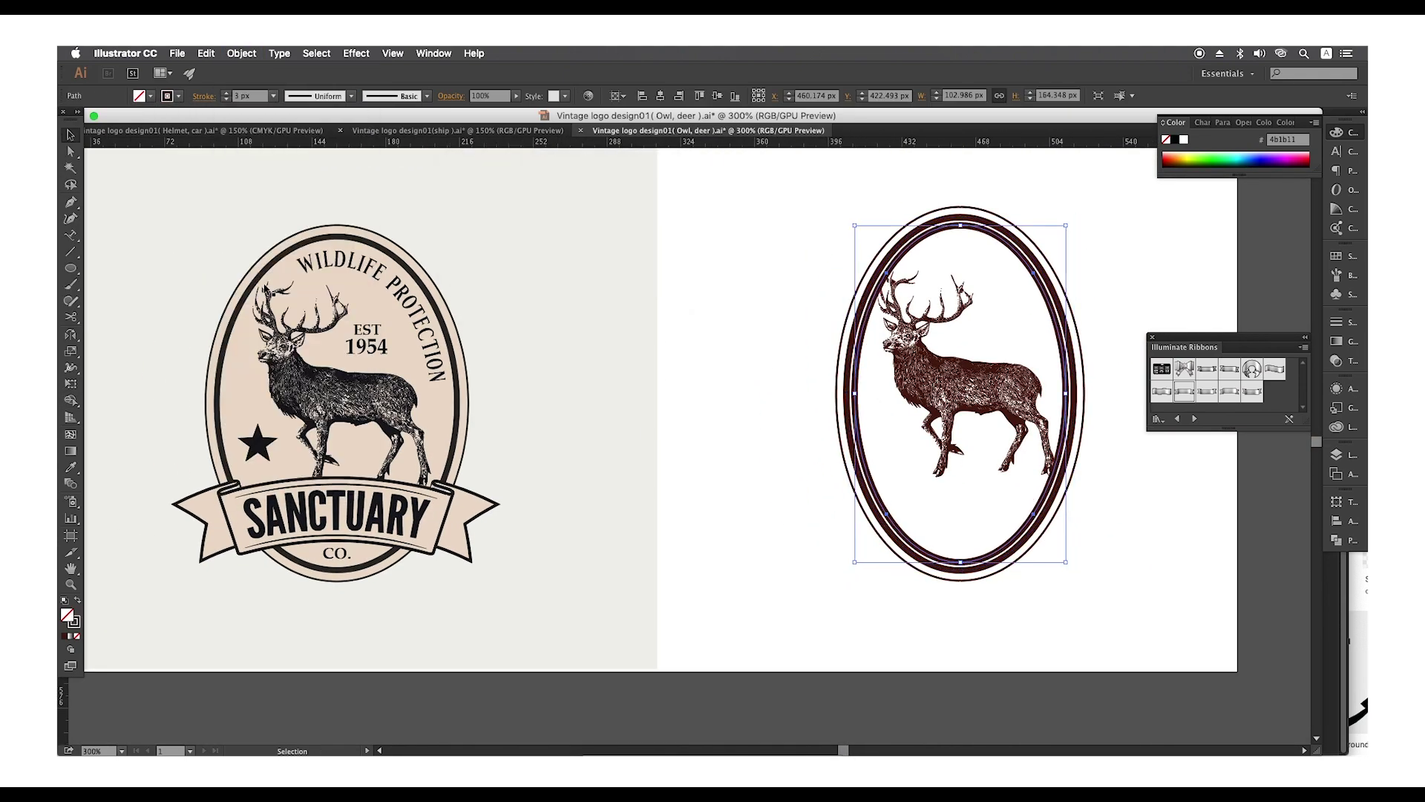
drag(71, 234, 117, 271)
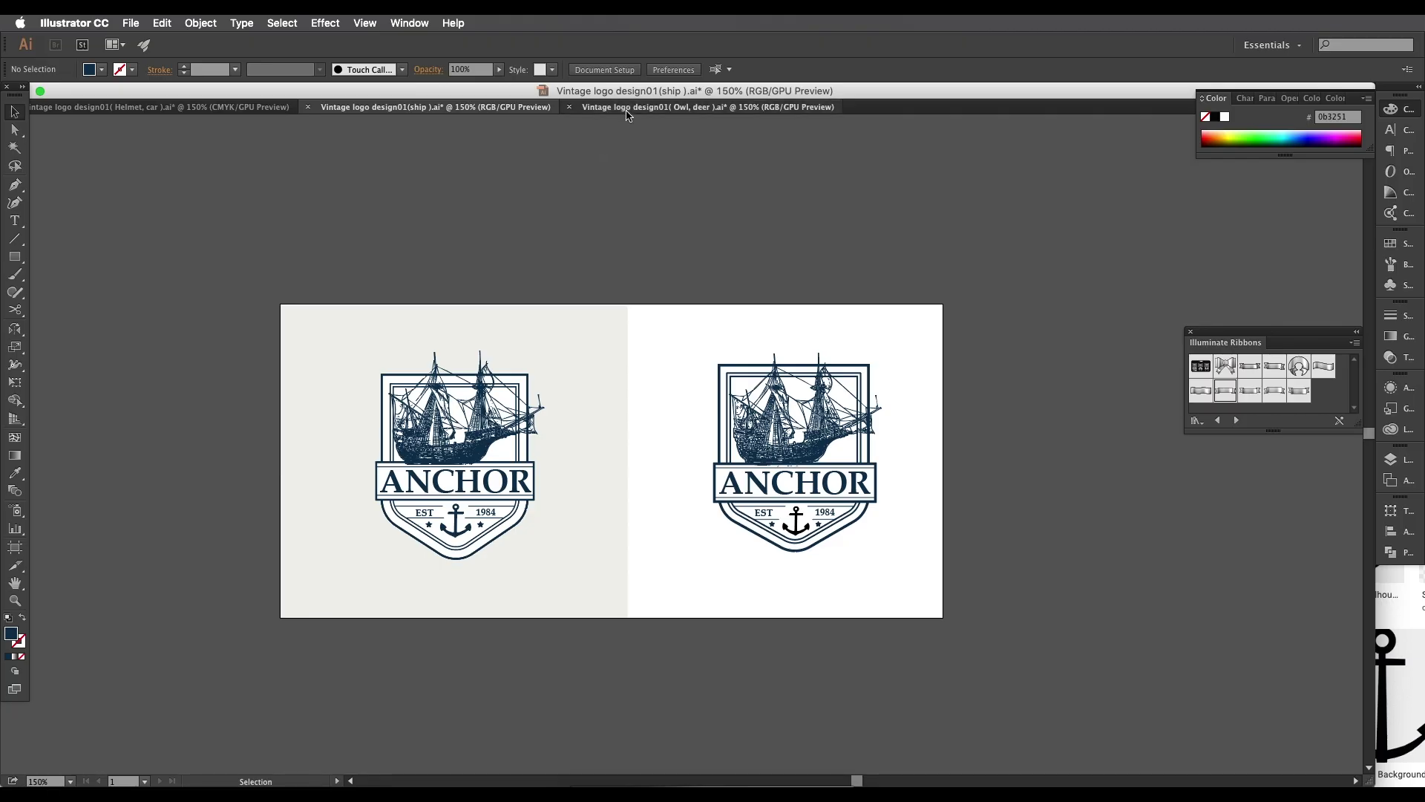
Step: Switch to the Owl, deer logo document and examine the HANDCRAFTED FINE GOODS owl logo up close
click(627, 111)
drag(690, 308, 830, 313)
drag(540, 313, 547, 308)
drag(626, 461, 568, 524)
scroll(555, 417, up, 3)
drag(473, 375, 572, 381)
scroll(479, 360, down, 1)
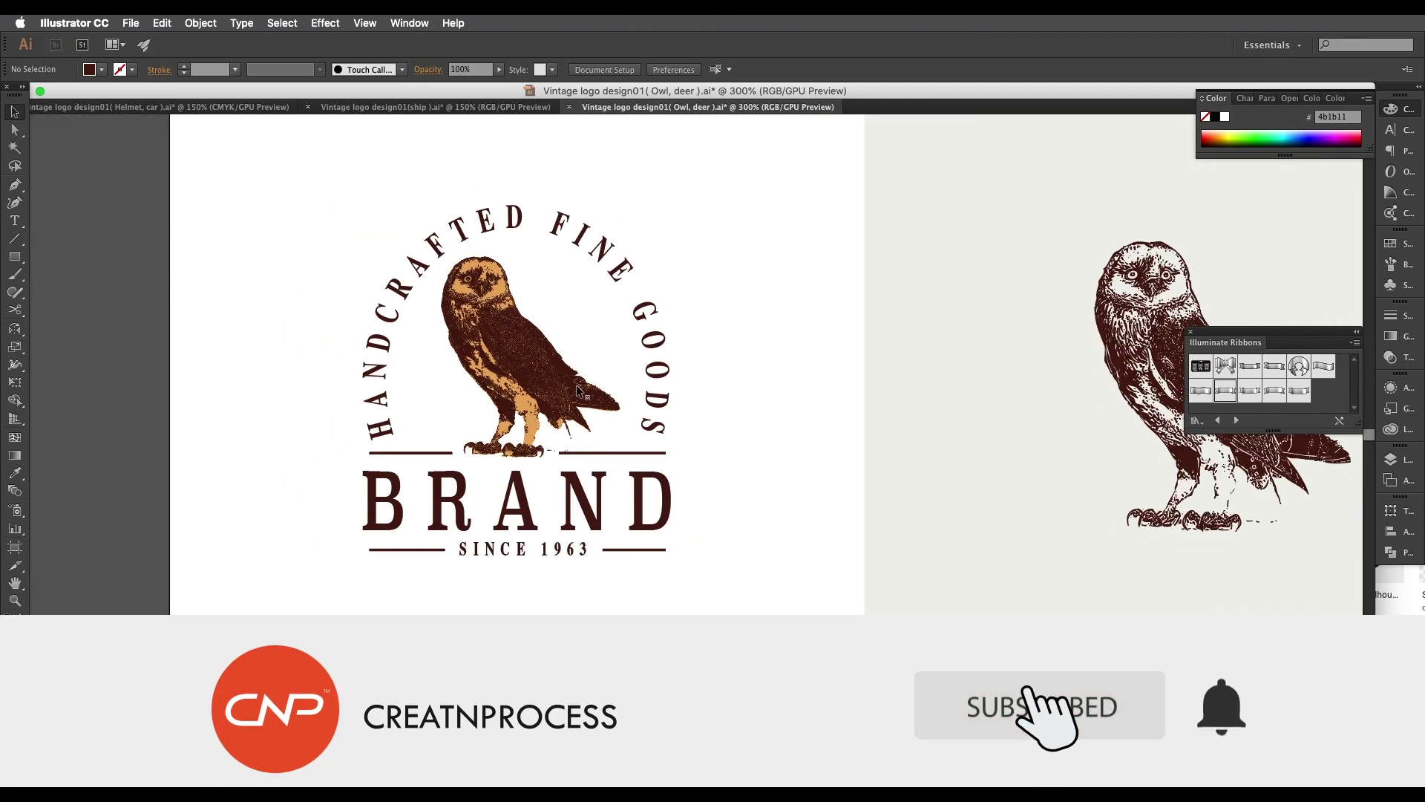
scroll(579, 390, down, 2)
scroll(546, 369, up, 4)
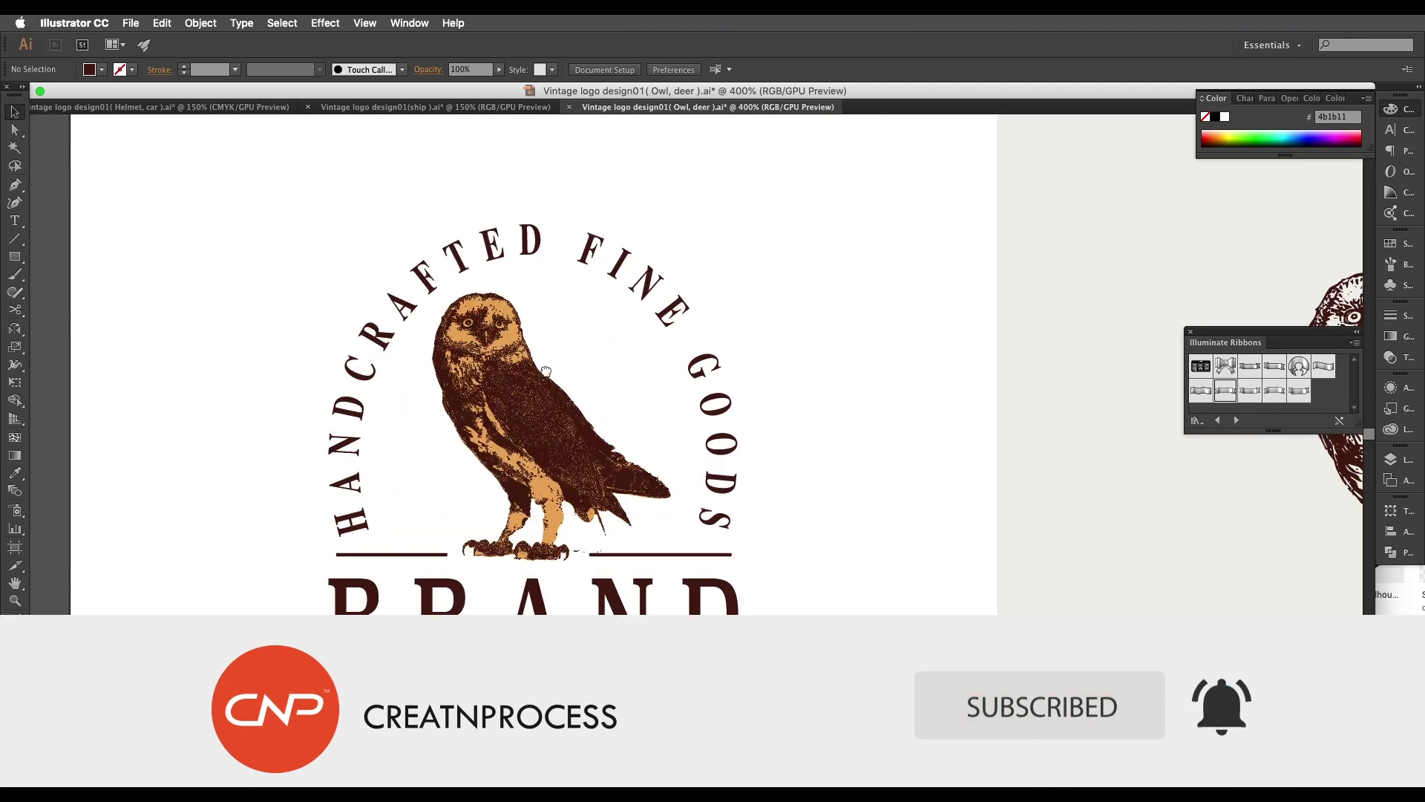
scroll(543, 337, up, 2)
Step: Select the dark owl line art beside the logo to examine it, undoing any trial moves
drag(553, 330, 658, 284)
key(super+z)
scroll(524, 380, down, 1)
drag(1001, 515, 512, 468)
click(935, 215)
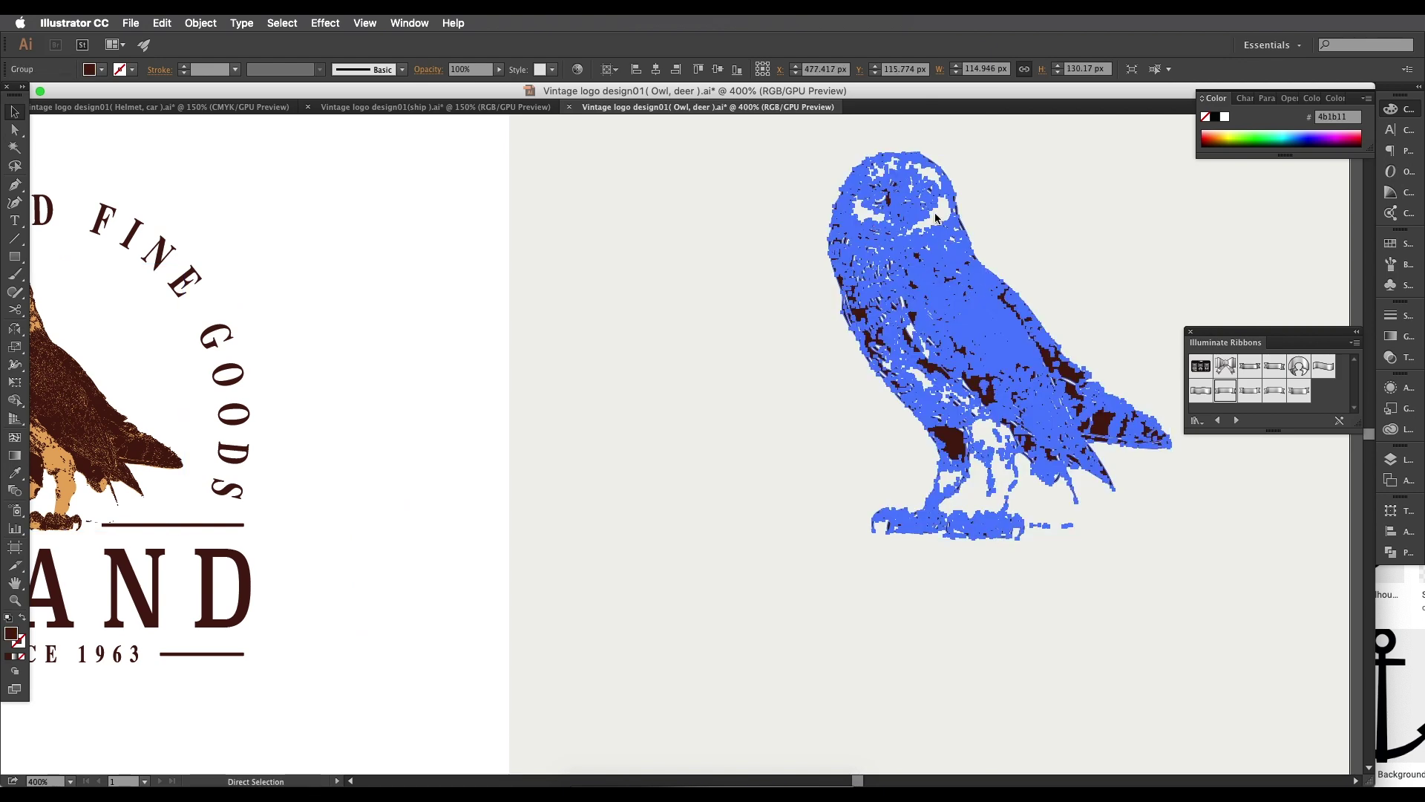
key(super+z)
scroll(926, 369, down, 2)
drag(926, 369, 917, 332)
scroll(891, 331, up, 1)
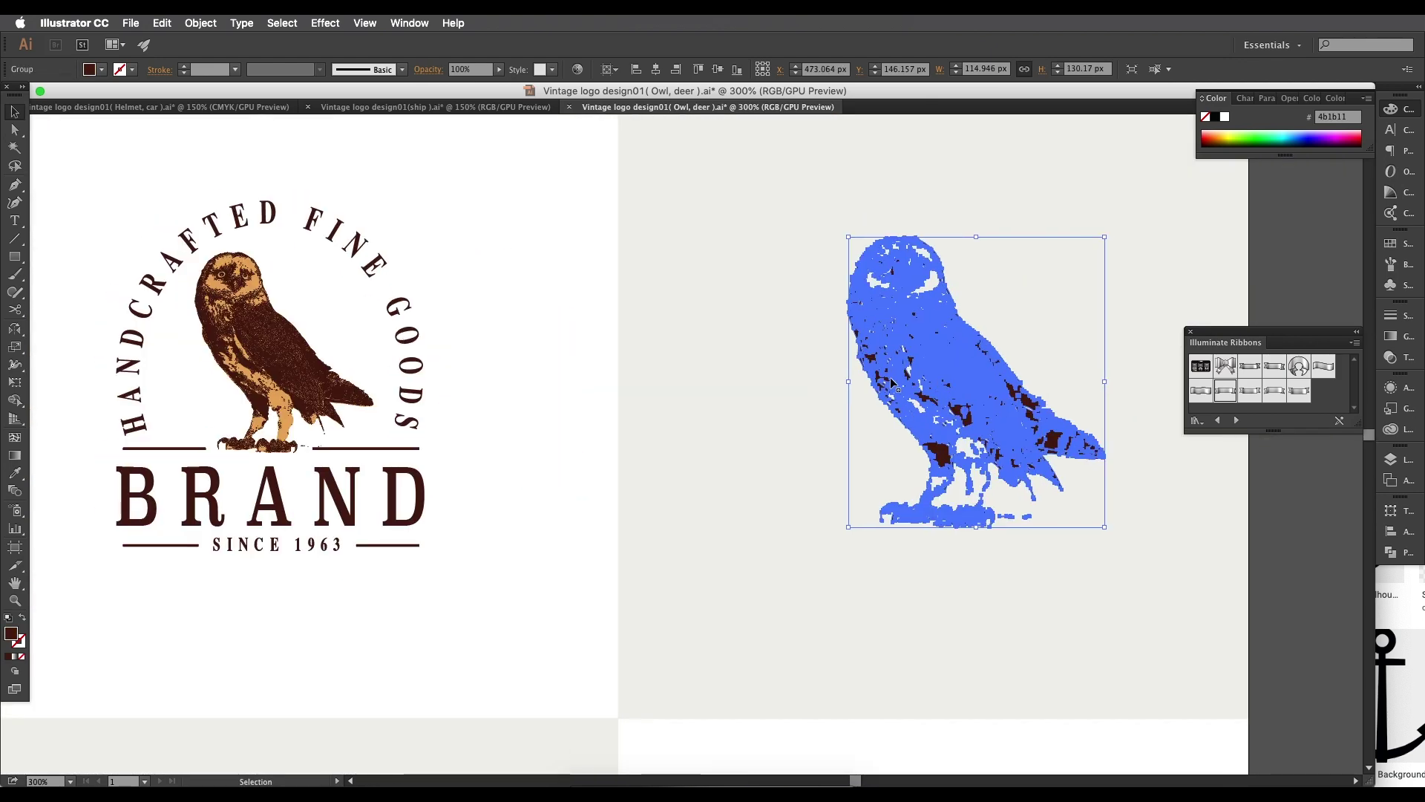
Step: Select the orange fill shape behind the logo's owl and compare it with the plain line art
drag(309, 330, 471, 325)
scroll(470, 324, up, 2)
click(463, 304)
scroll(632, 487, down, 1)
drag(995, 600, 806, 555)
scroll(806, 554, down, 2)
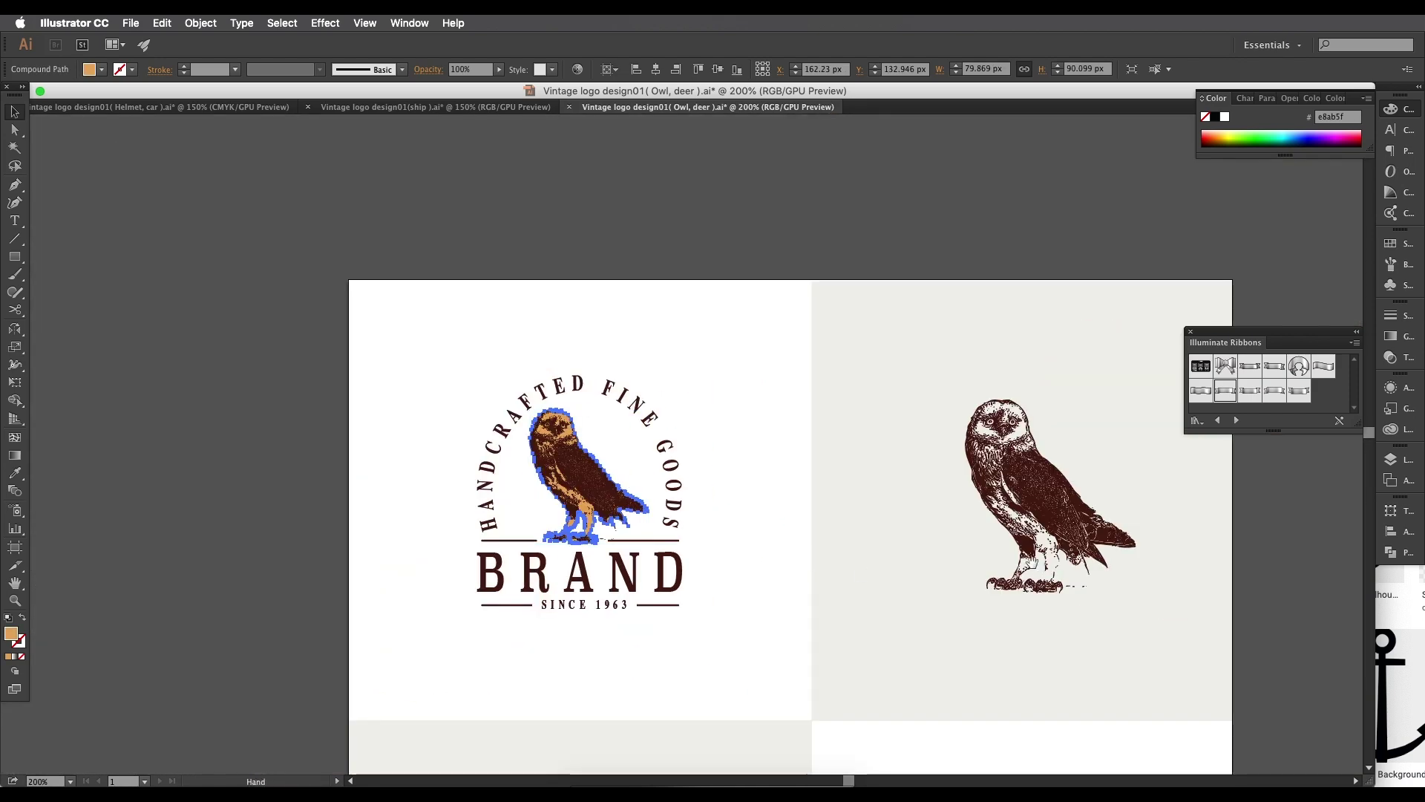
drag(1037, 566, 753, 440)
Step: Place unnamed.png from Finder's Resouces Images folder into the Illustrator document and move the owl photo beside the artboard
click(577, 776)
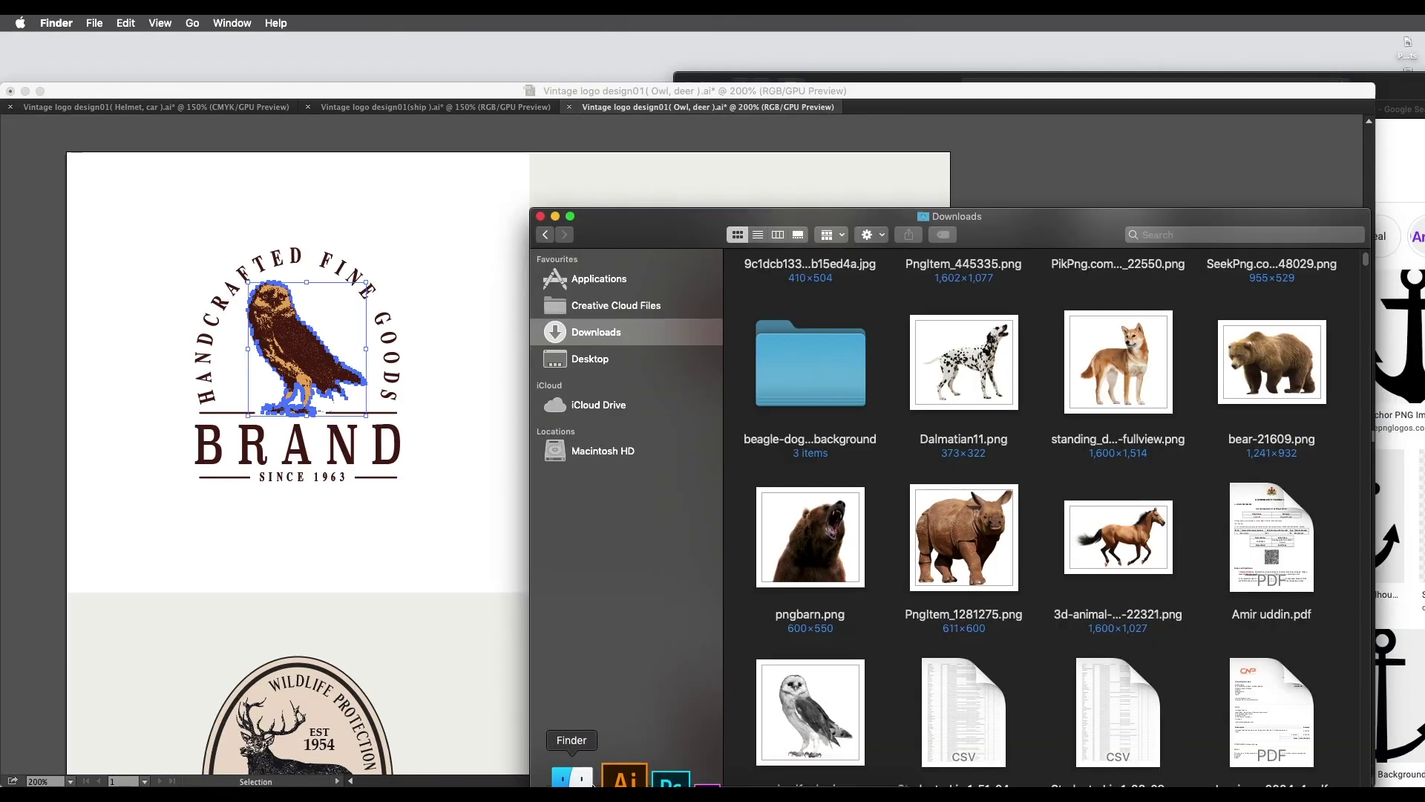
click(550, 235)
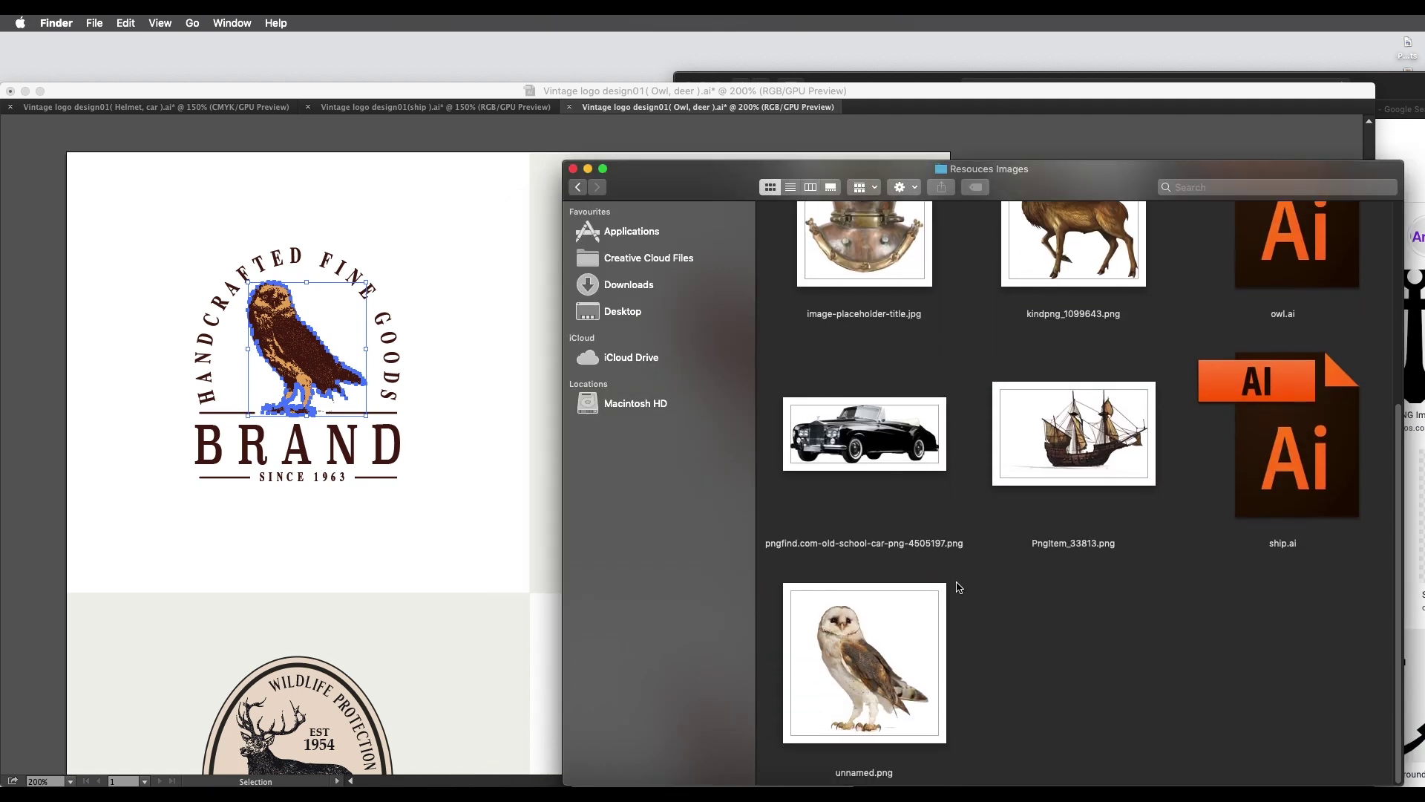
click(883, 696)
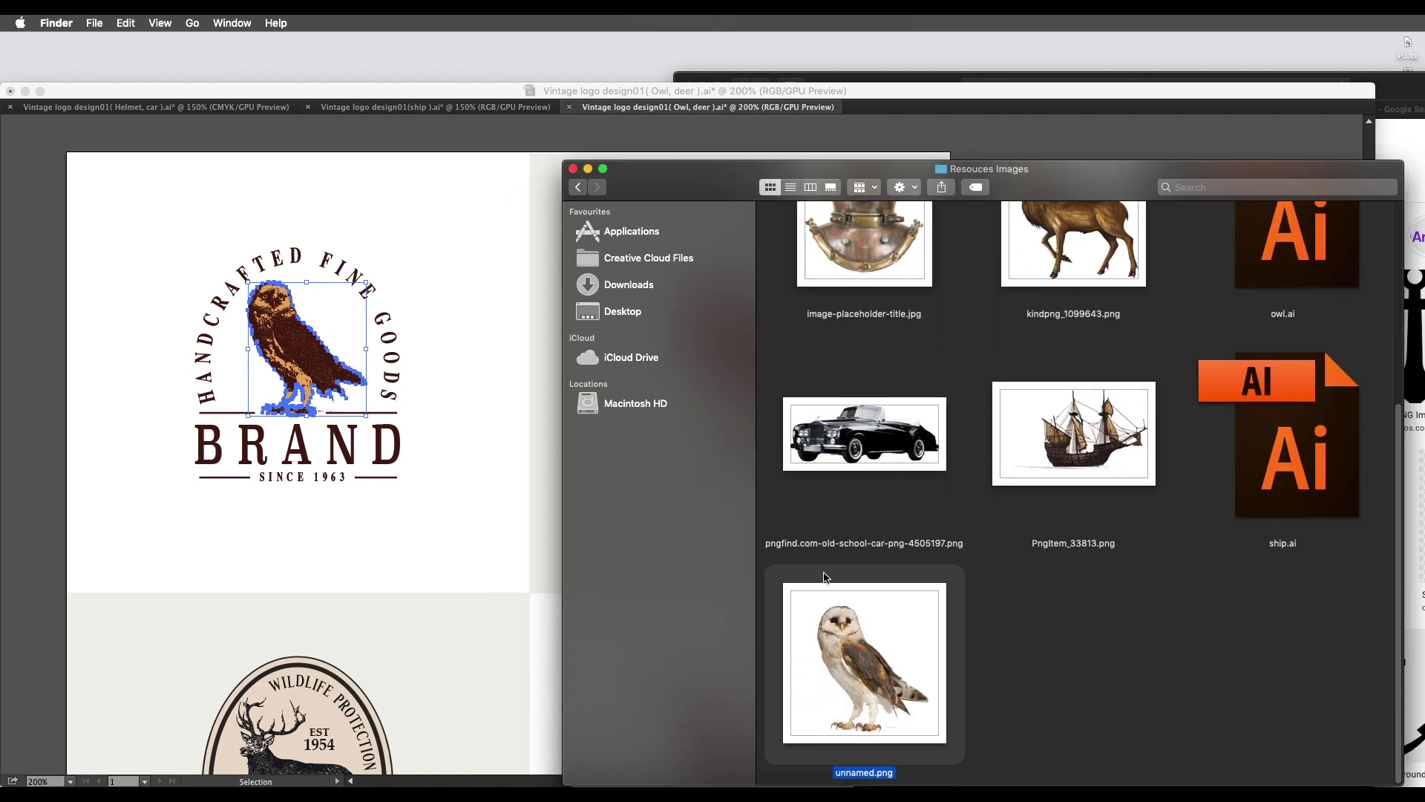
drag(859, 657, 442, 464)
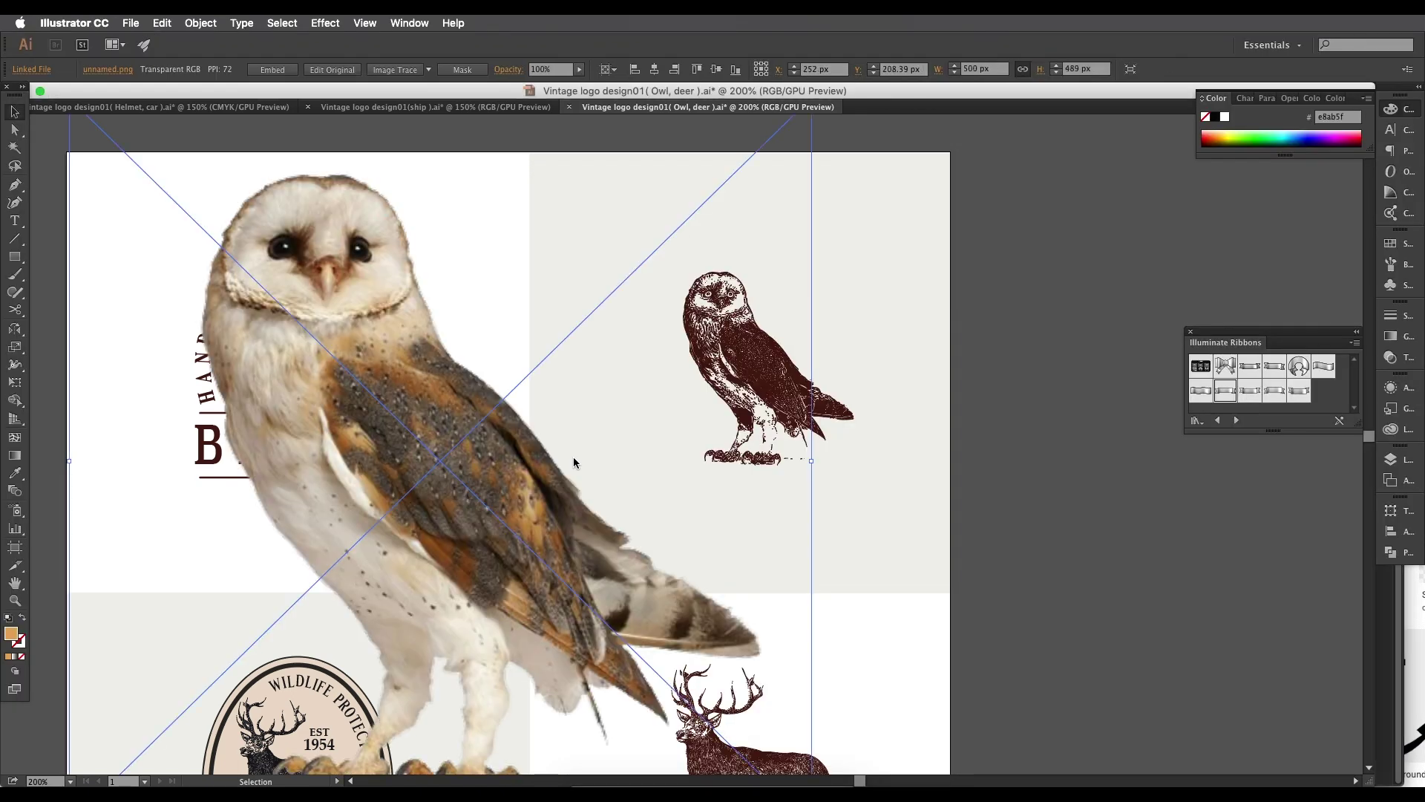
scroll(558, 475, down, 4)
drag(545, 492, 933, 493)
scroll(933, 493, up, 1)
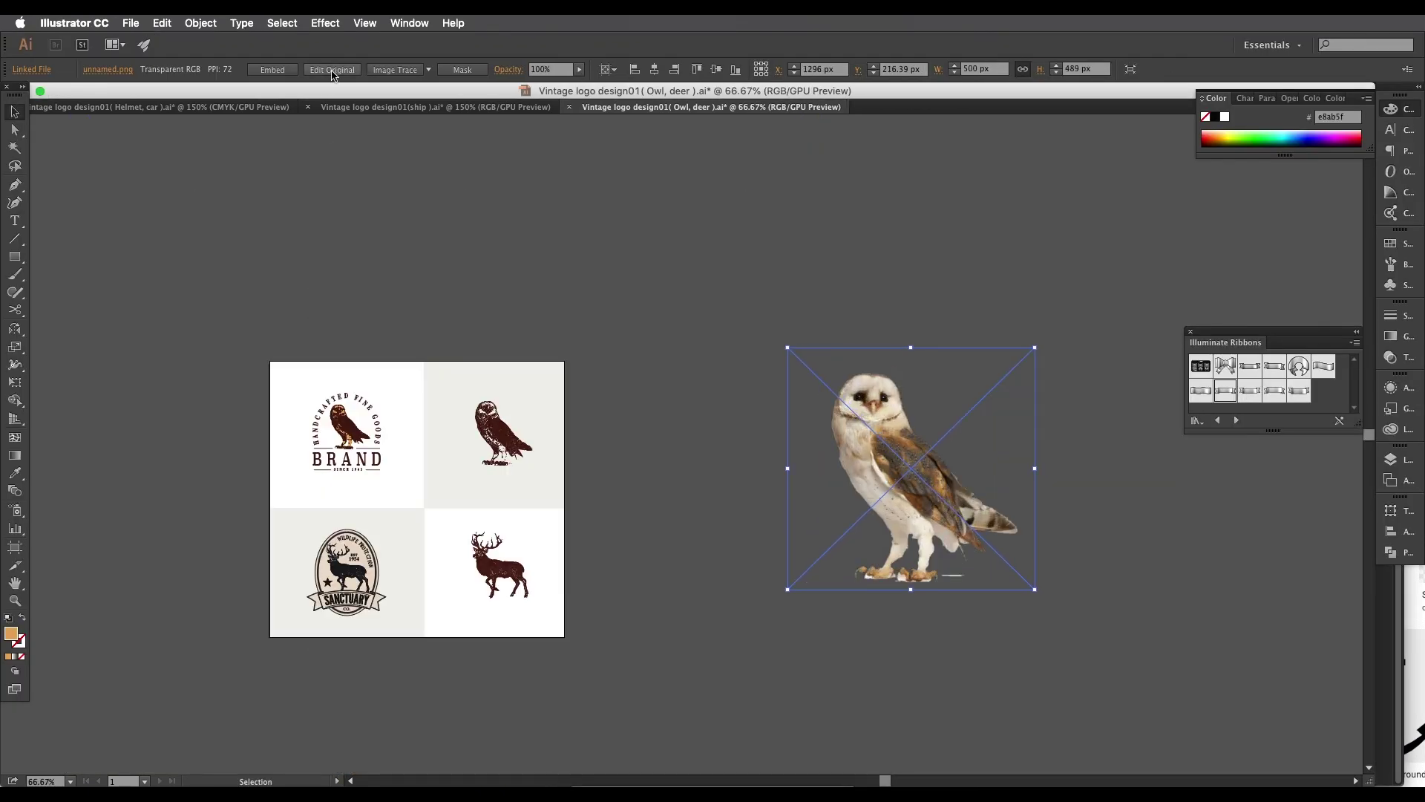
Step: Image Trace the owl photo with the 16 Colors preset and expand the tracing
click(429, 71)
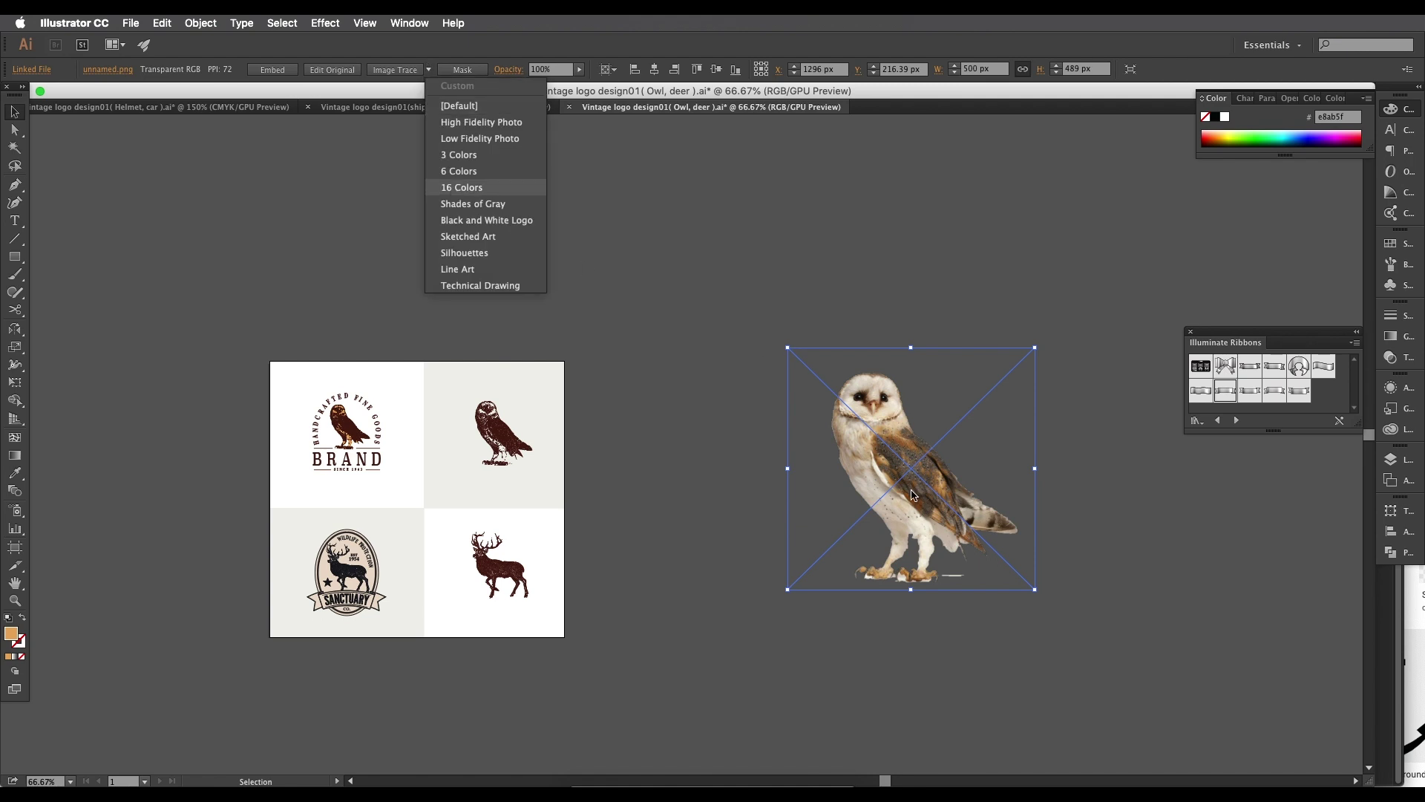
scroll(912, 466, up, 2)
click(387, 70)
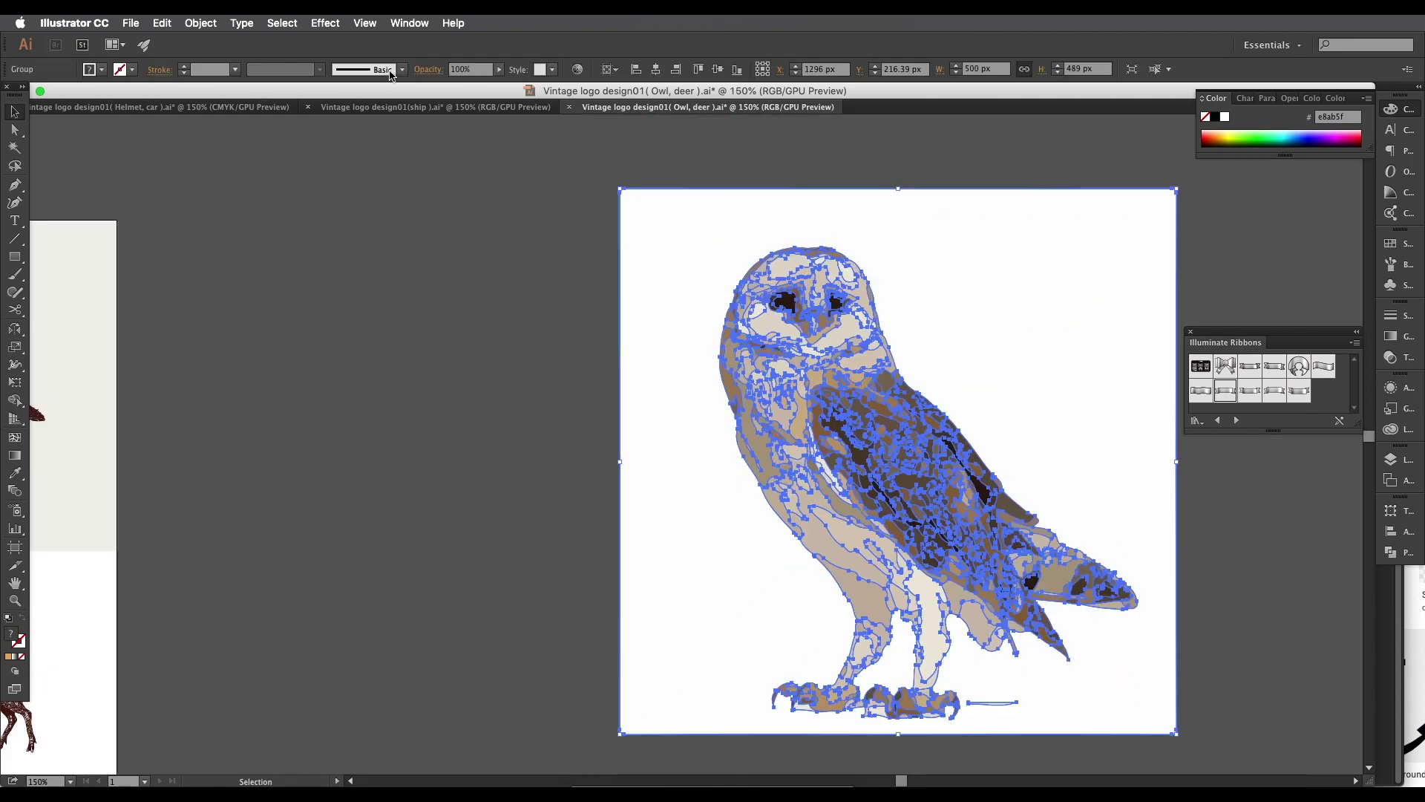
Step: Ungroup the expanded owl tracing and delete its white background shape
right_click(938, 349)
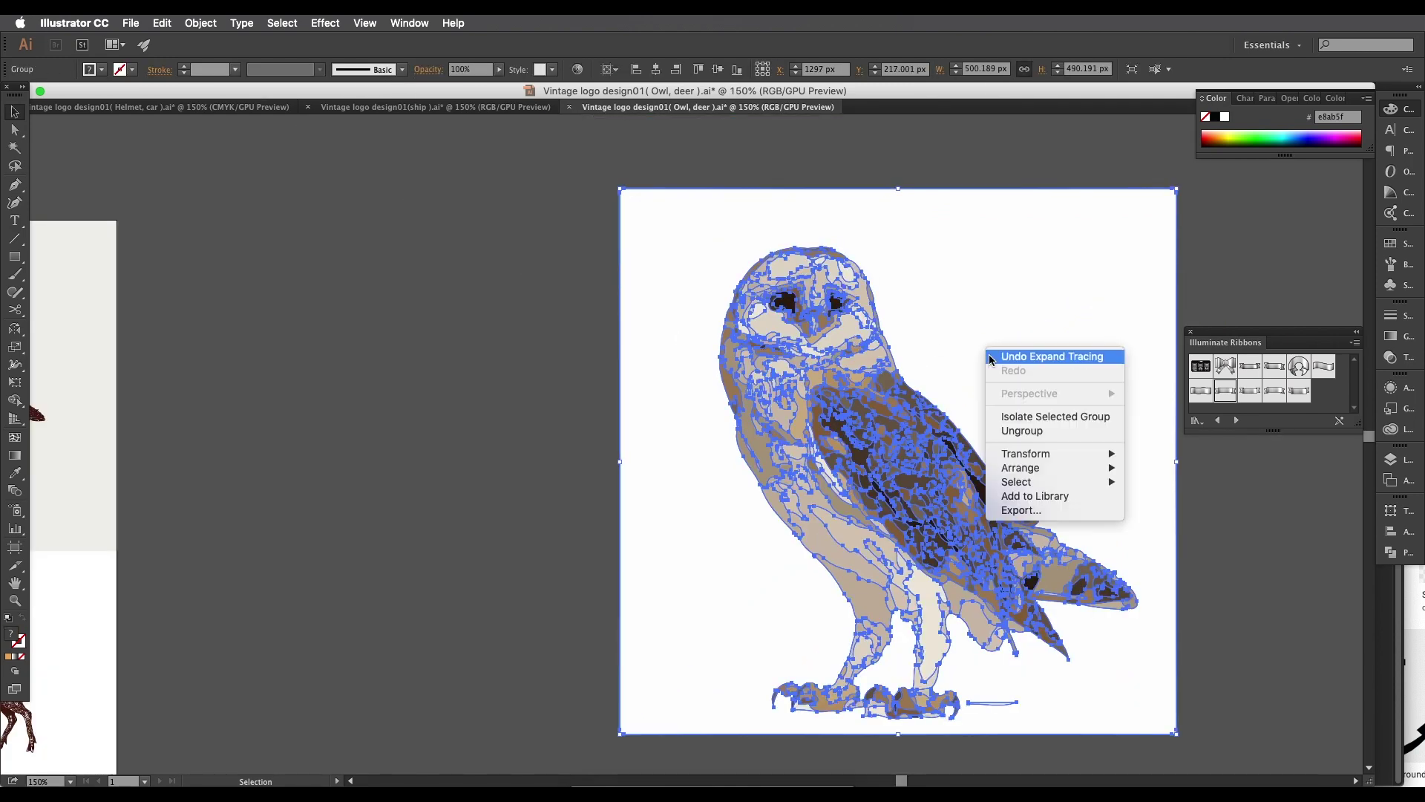
click(1002, 431)
click(669, 414)
drag(668, 414, 467, 426)
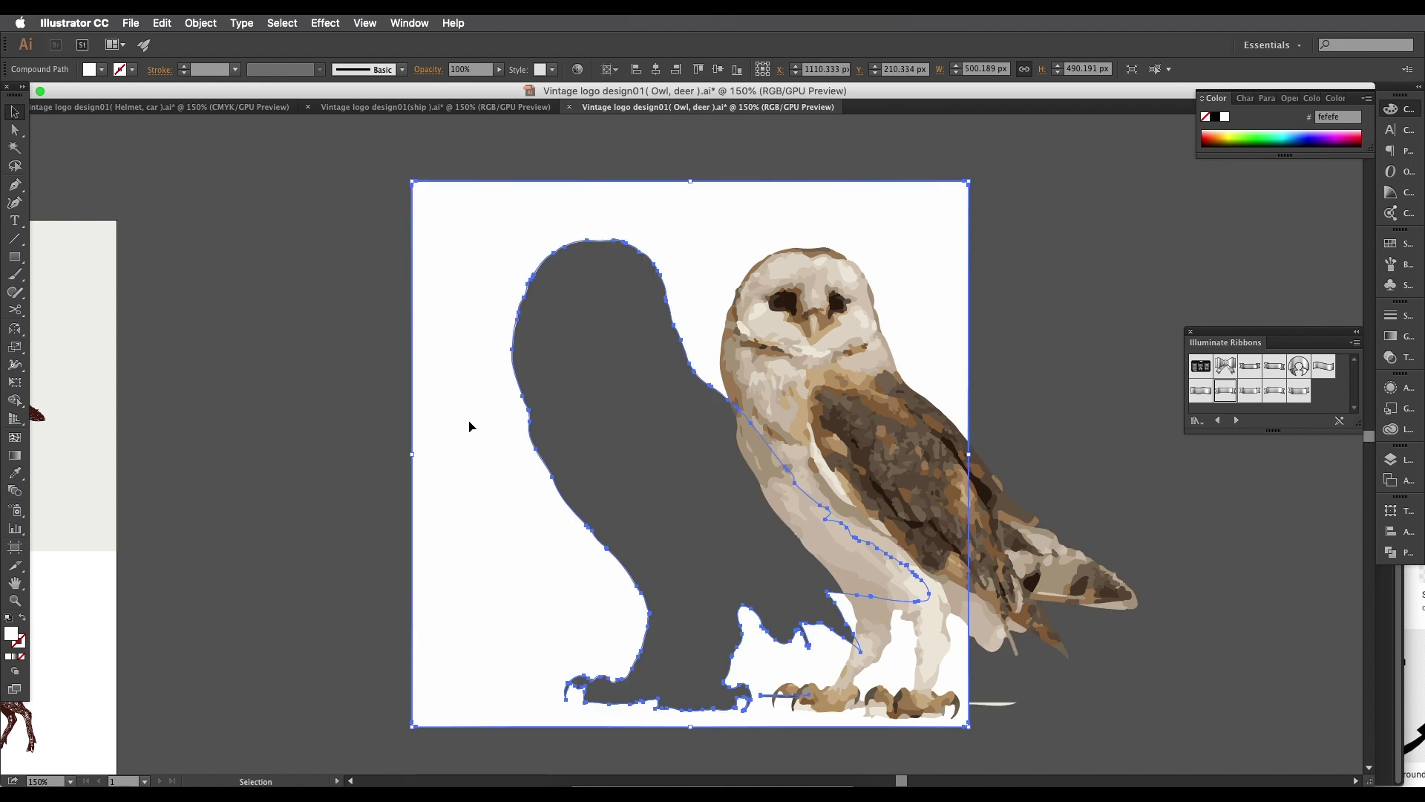
key(Delete)
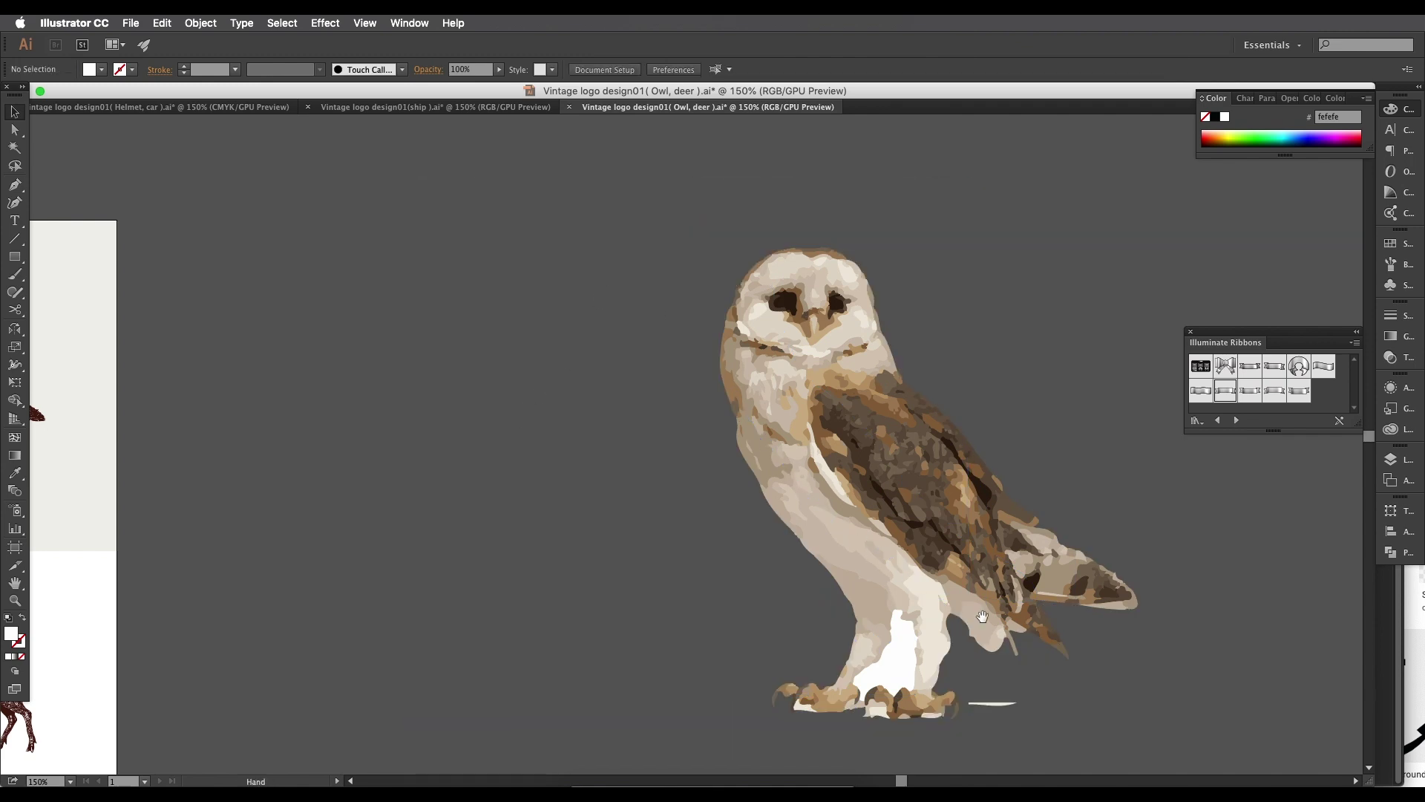
Step: Delete the pale sliver beside the owl's feet and the white shape between its legs
drag(947, 602, 788, 424)
drag(833, 506, 833, 508)
key(Delete)
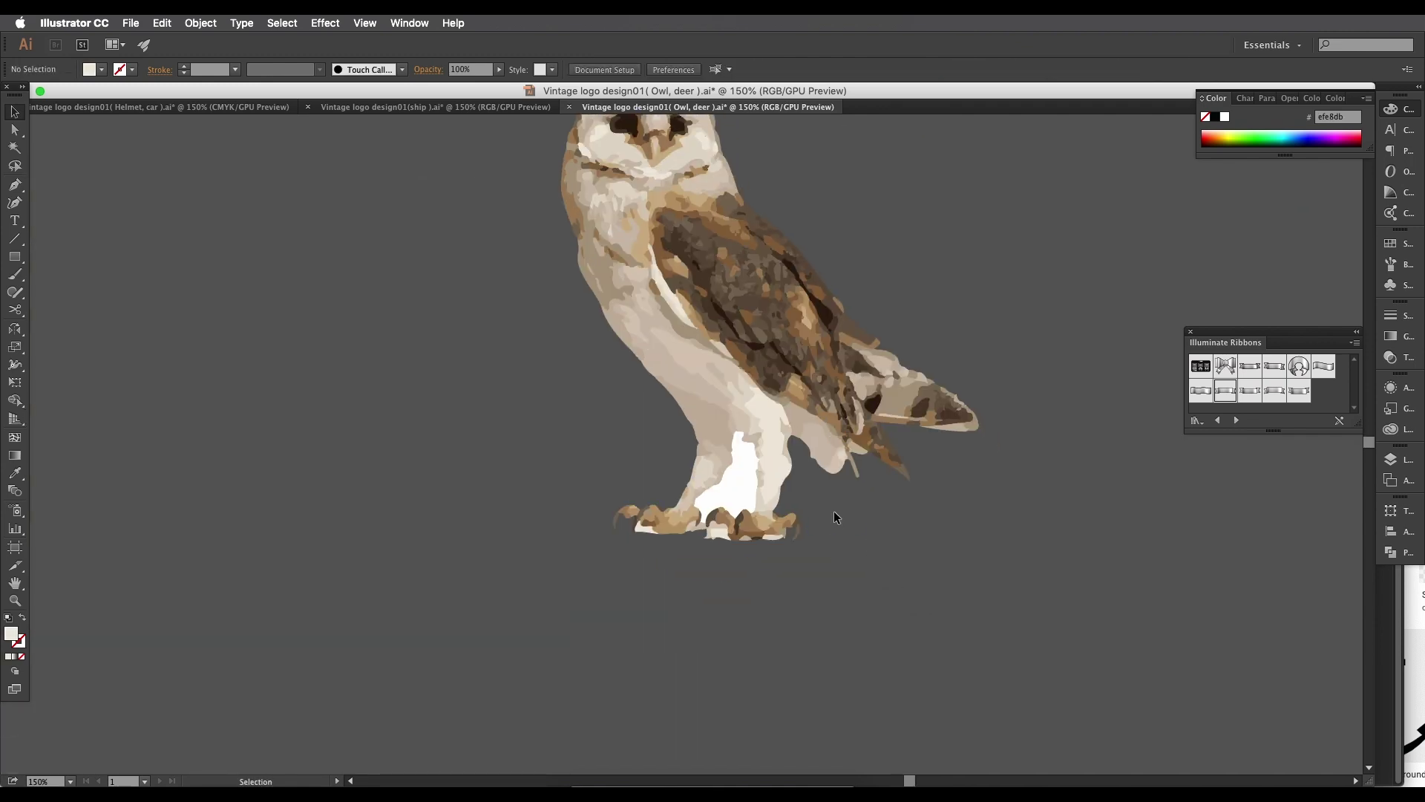
drag(744, 540, 808, 479)
key(super+equal)
click(806, 464)
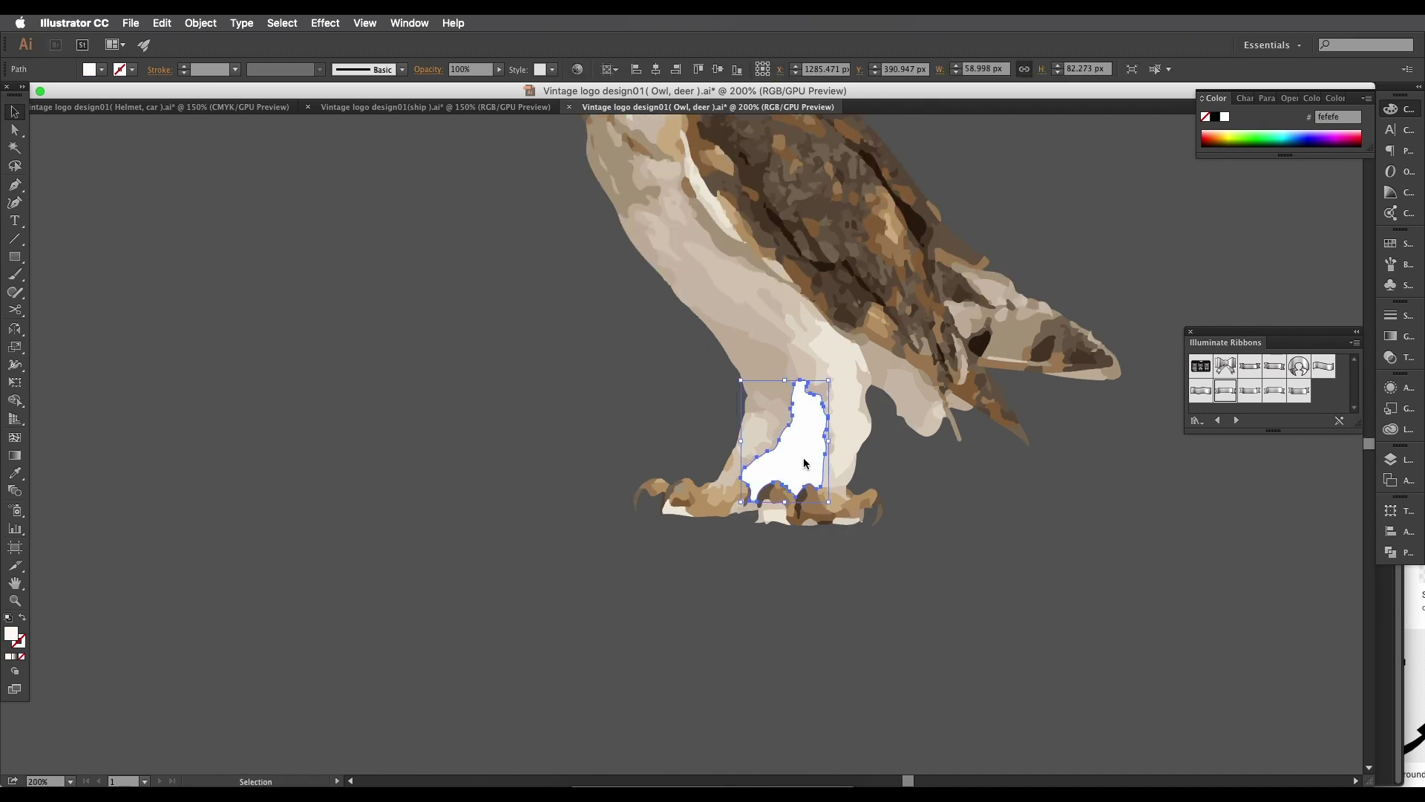
key(Delete)
Step: Delete the leftover pale patches beneath and between the owl's claws
drag(729, 536, 745, 532)
scroll(720, 516, up, 2)
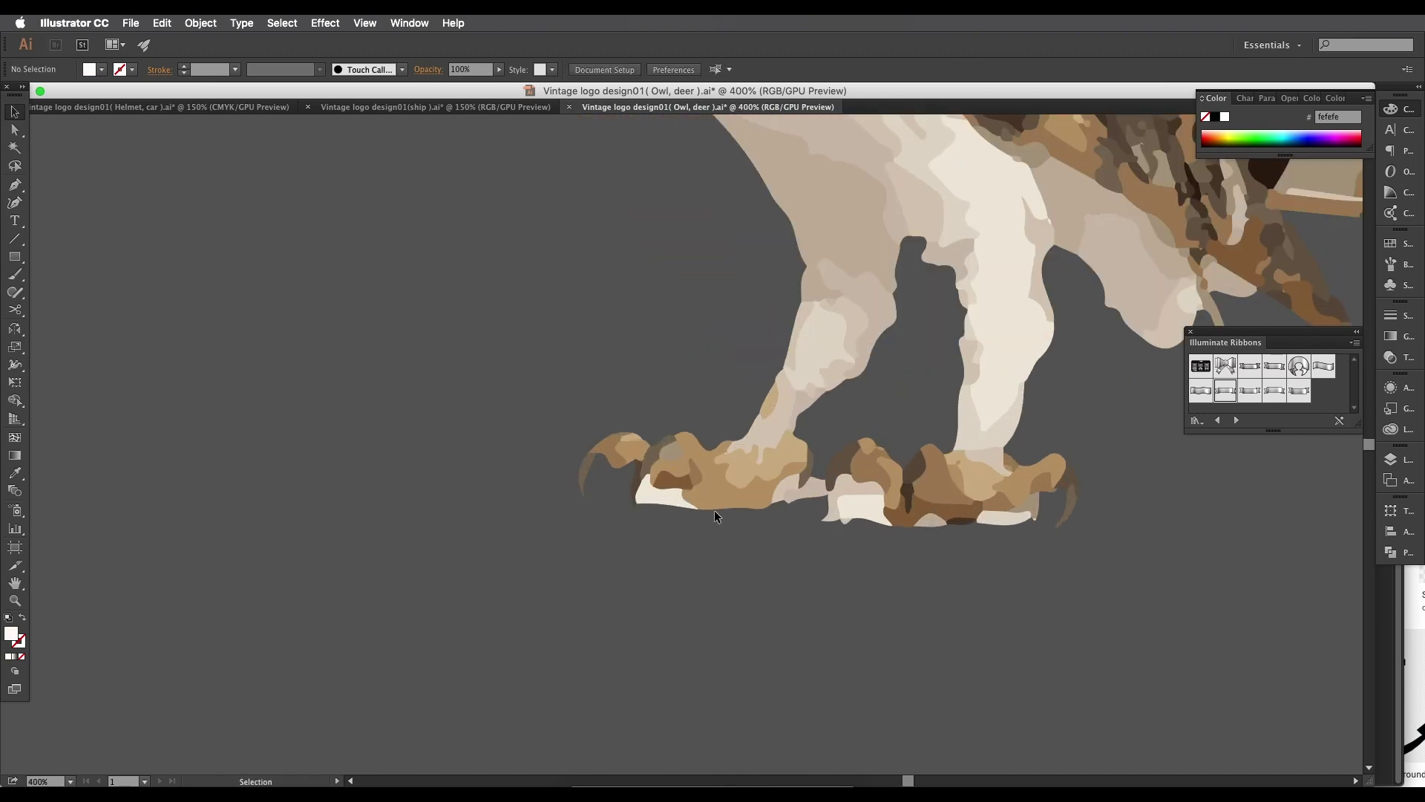
click(668, 510)
key(Delete)
click(866, 511)
key(Delete)
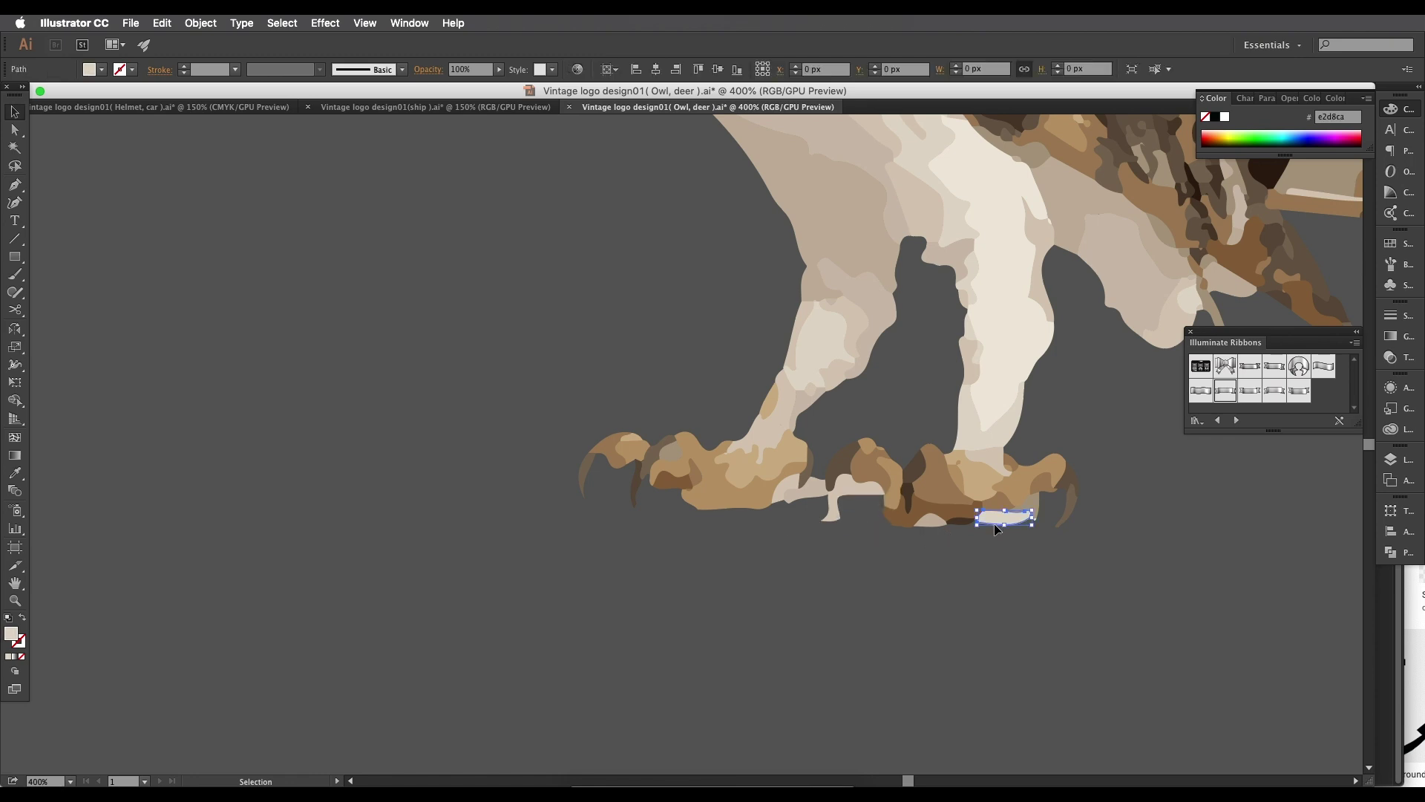
scroll(950, 555, down, 4)
scroll(942, 534, up, 3)
click(885, 551)
shift+click(861, 545)
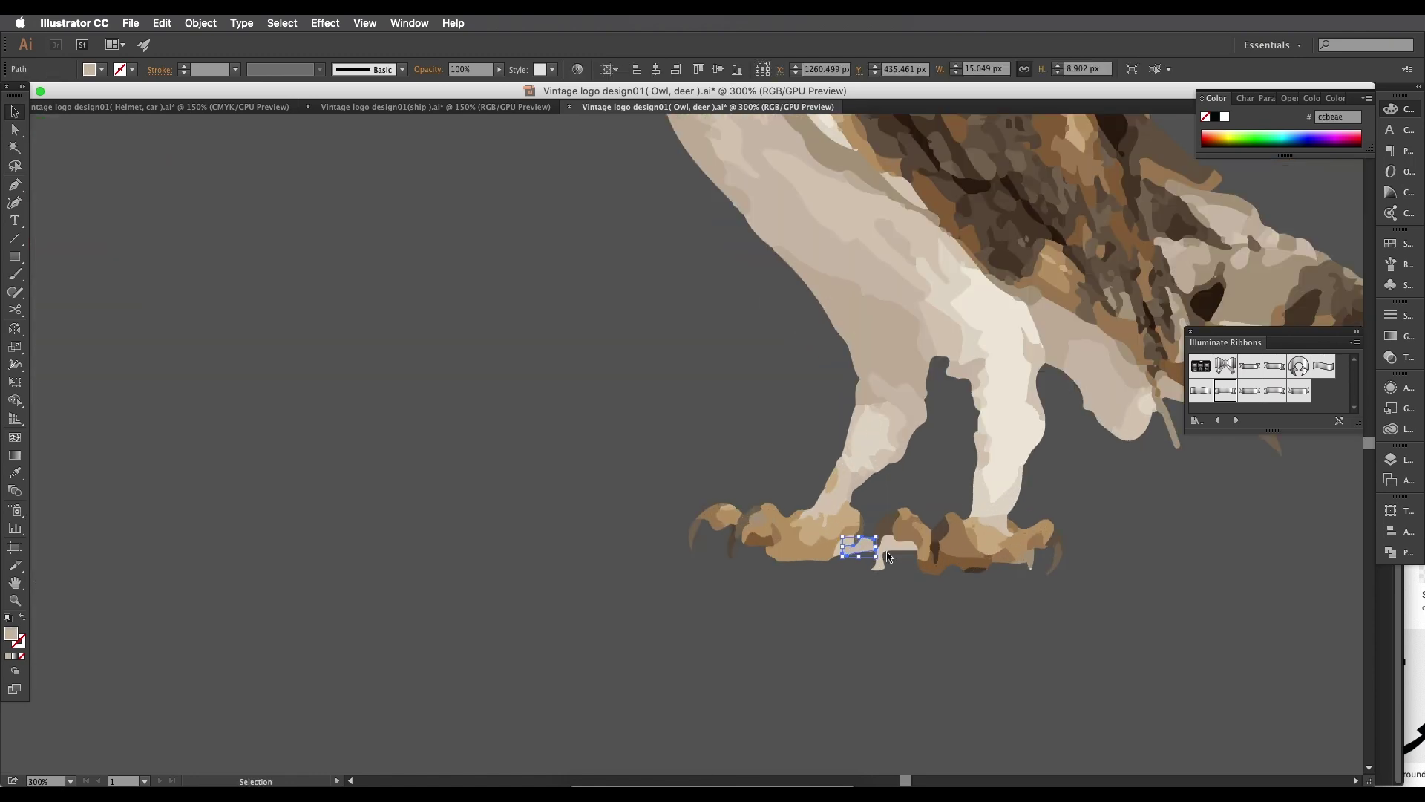
key(Delete)
Step: Select all pieces of the traced owl and unite them into a single silhouette with Pathfinder
key(super+minus)
key(super+minus)
key(super+minus)
key(super+minus)
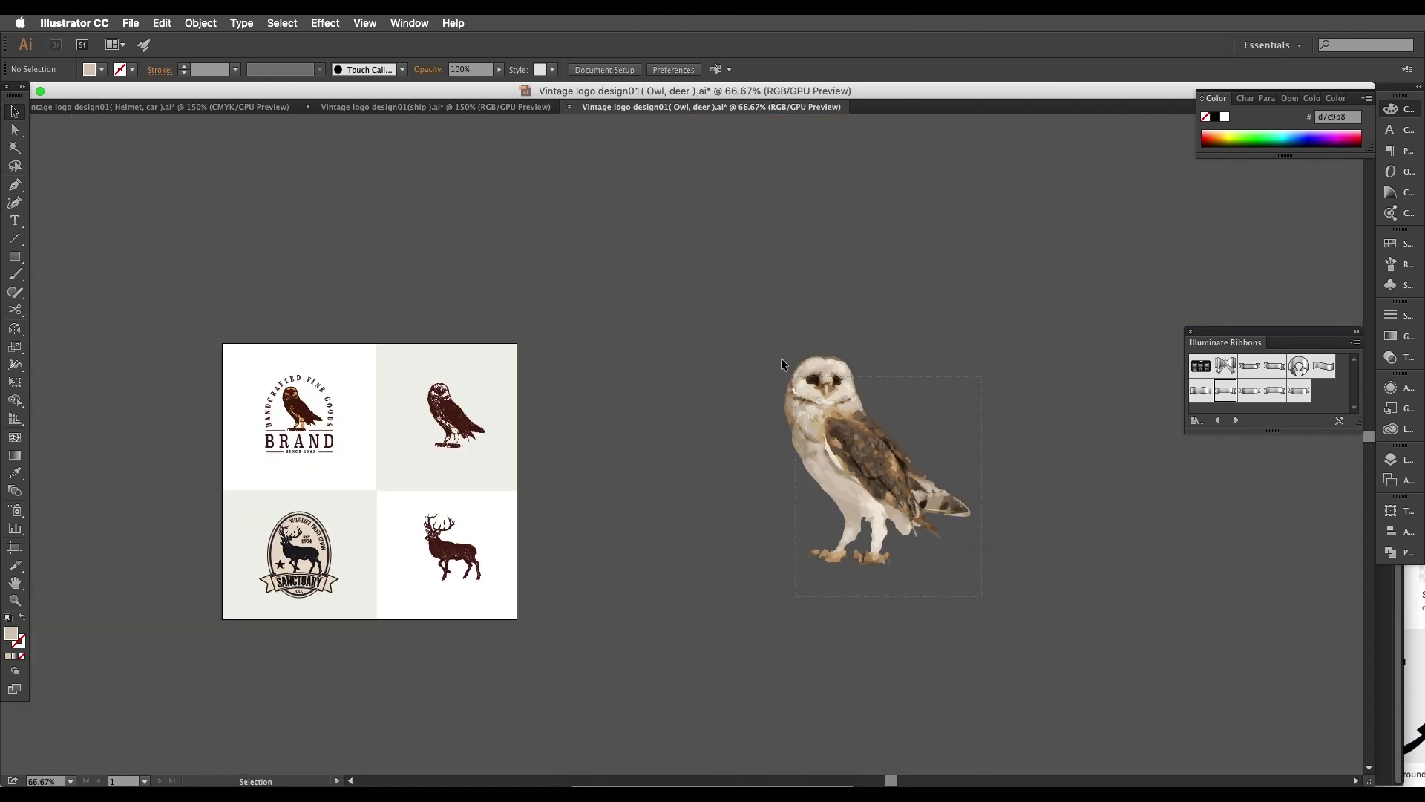
scroll(824, 385, up, 1)
click(1384, 558)
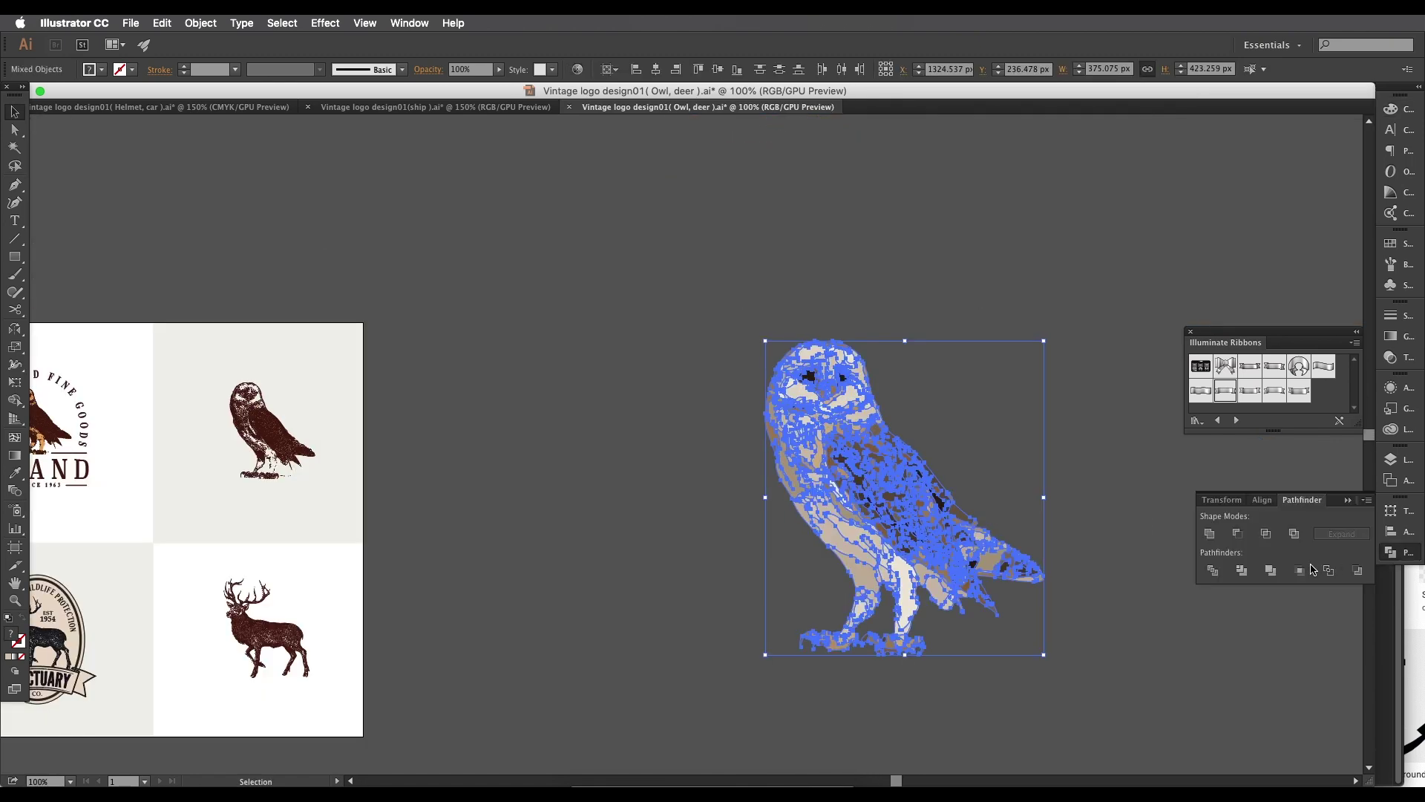
click(1212, 534)
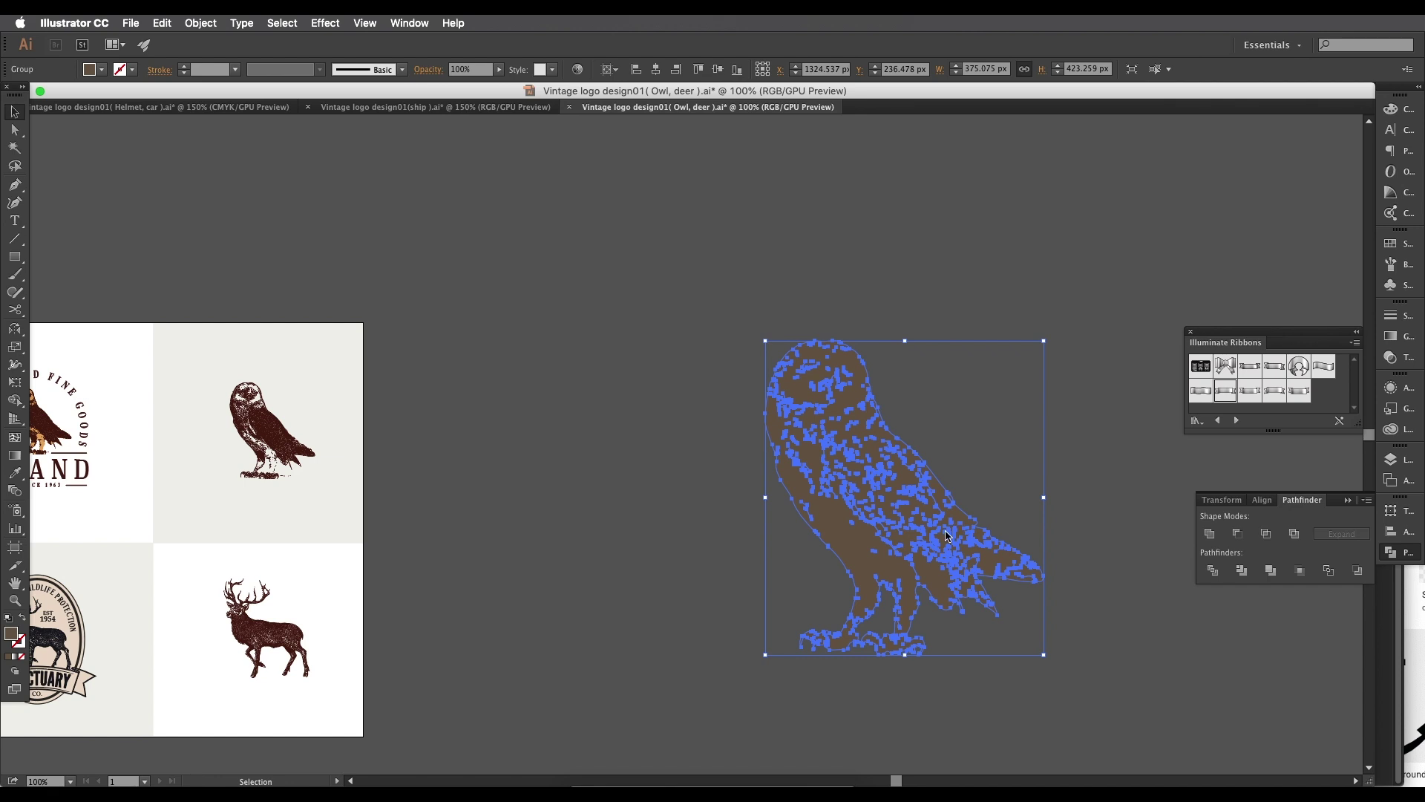
Step: Isolate the united owl and delete all the small inner paths, keeping only the outer outline
double_click(919, 522)
scroll(898, 534, down, 3)
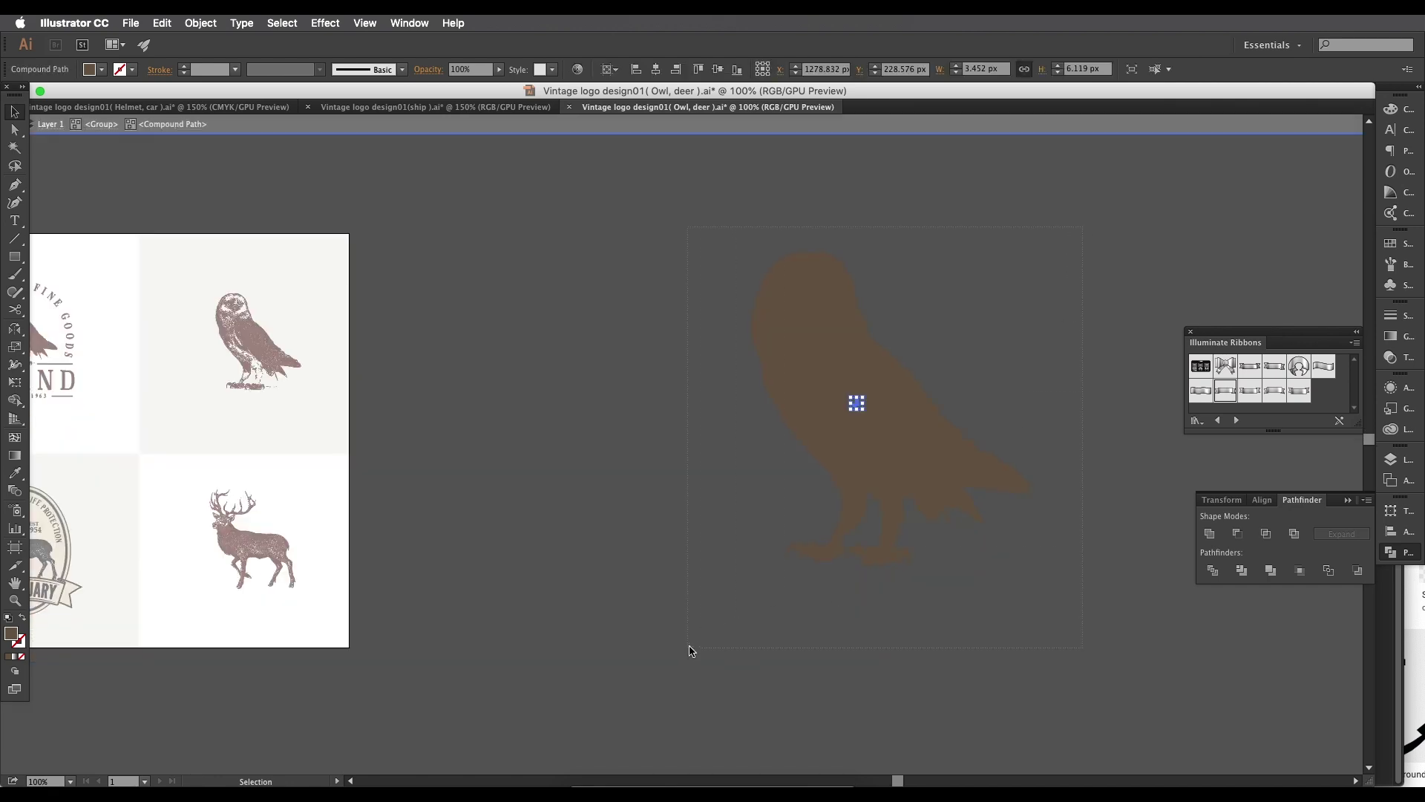
shift+click(850, 472)
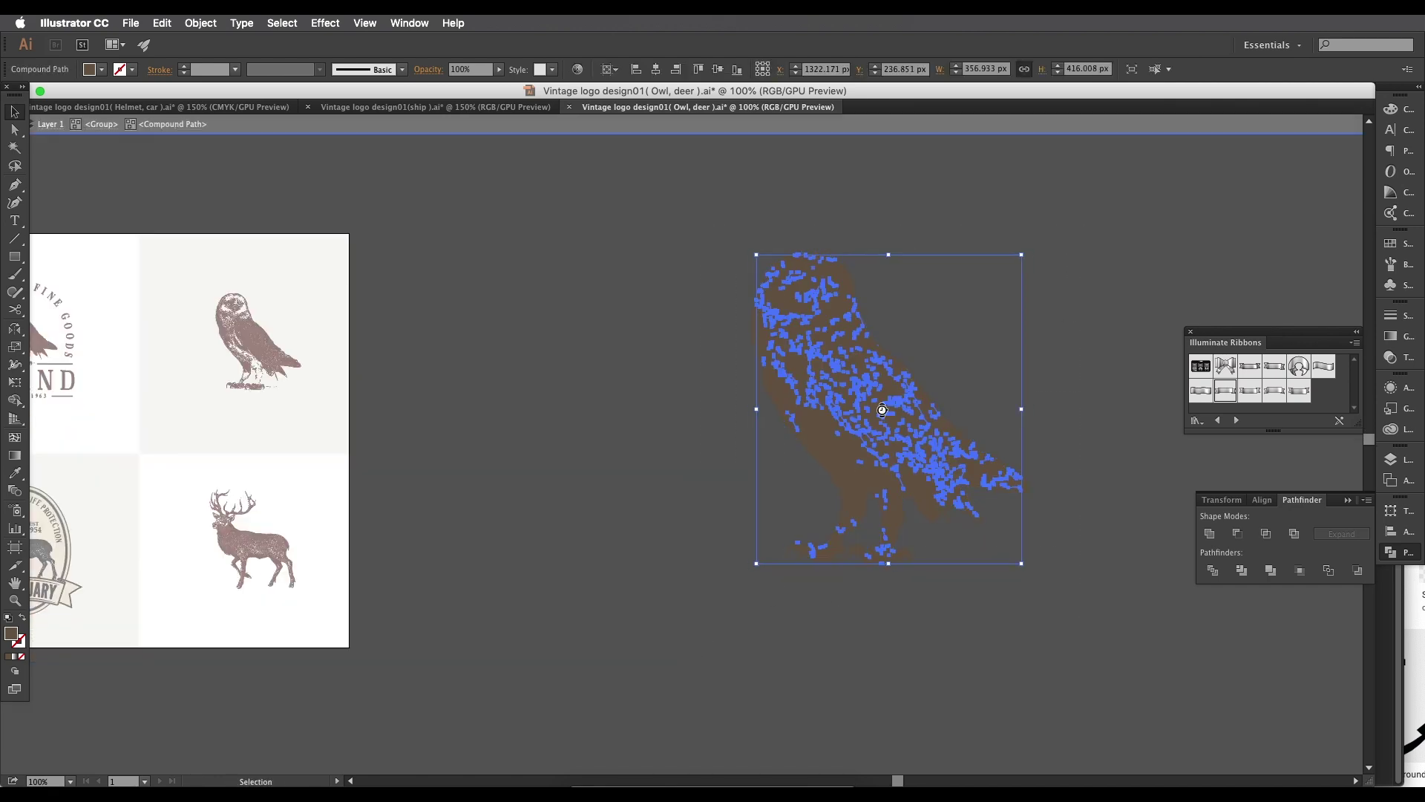
click(741, 425)
double_click(741, 424)
Step: Move the clean owl silhouette closer to the artboard
click(787, 431)
drag(856, 450, 889, 448)
drag(886, 446, 643, 442)
drag(597, 427, 852, 455)
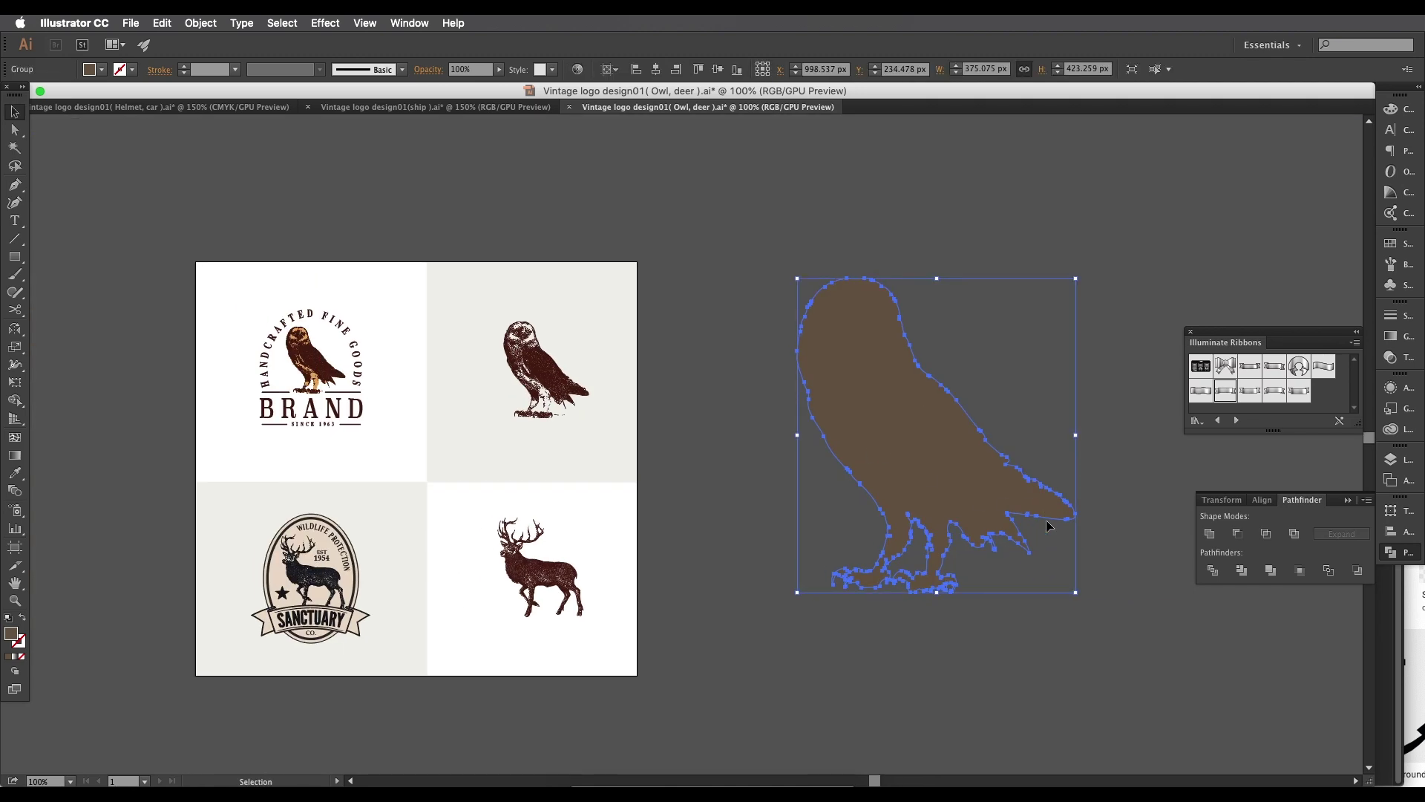
Step: Scale the silhouette down proportionally to about 175 px wide and move it over the dark owl line art
shift+click(944, 593)
click(916, 585)
drag(936, 592, 853, 464)
Step: Fill the silhouette with the orange e8ab5f sampled from the logo's owl using the Eyedropper
scroll(506, 394, up, 2)
scroll(643, 410, up, 2)
key(i)
drag(214, 356, 390, 343)
scroll(320, 309, up, 2)
scroll(117, 493, down, 2)
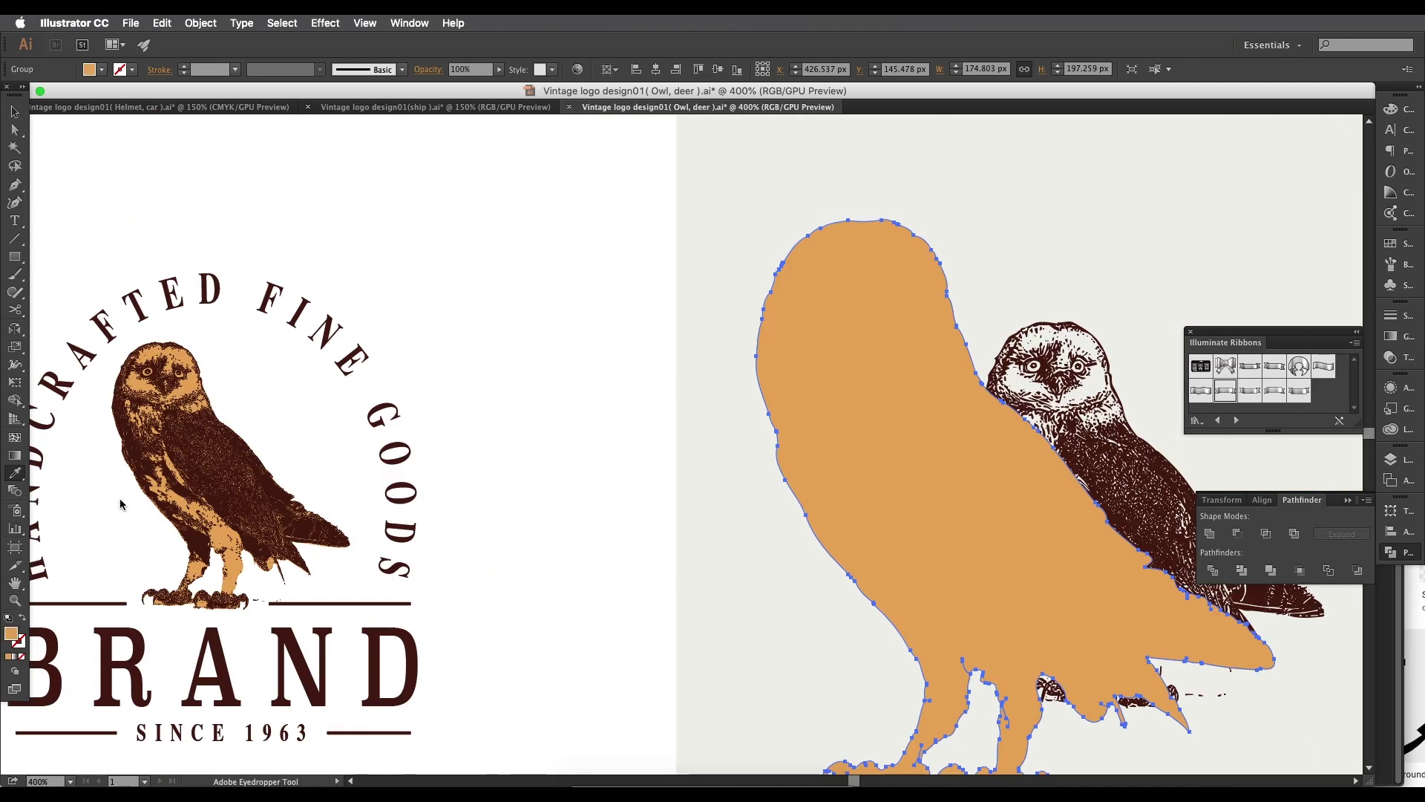
double_click(10, 637)
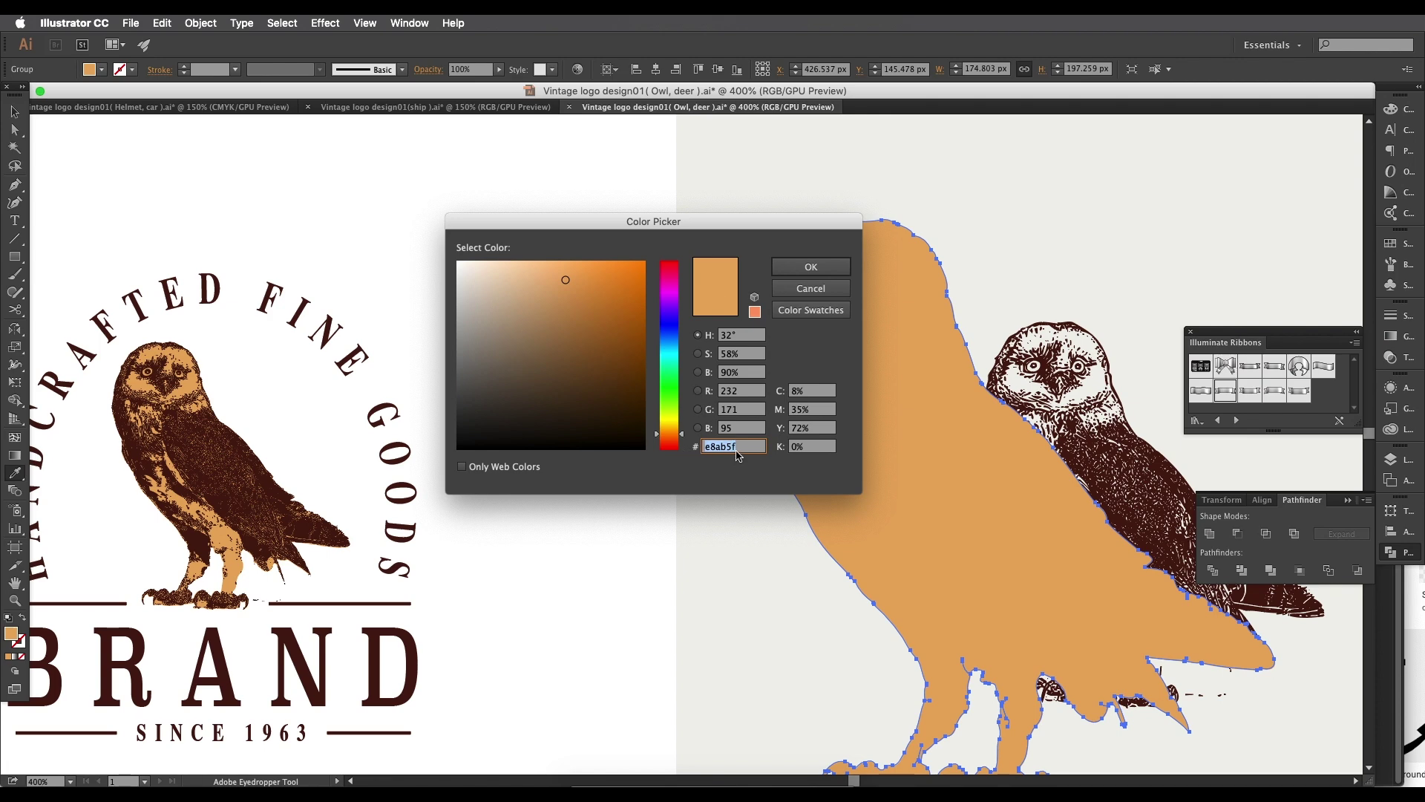
click(814, 266)
Step: Move the orange silhouette off the dark owl line art so the two stand side by side
drag(912, 395, 671, 324)
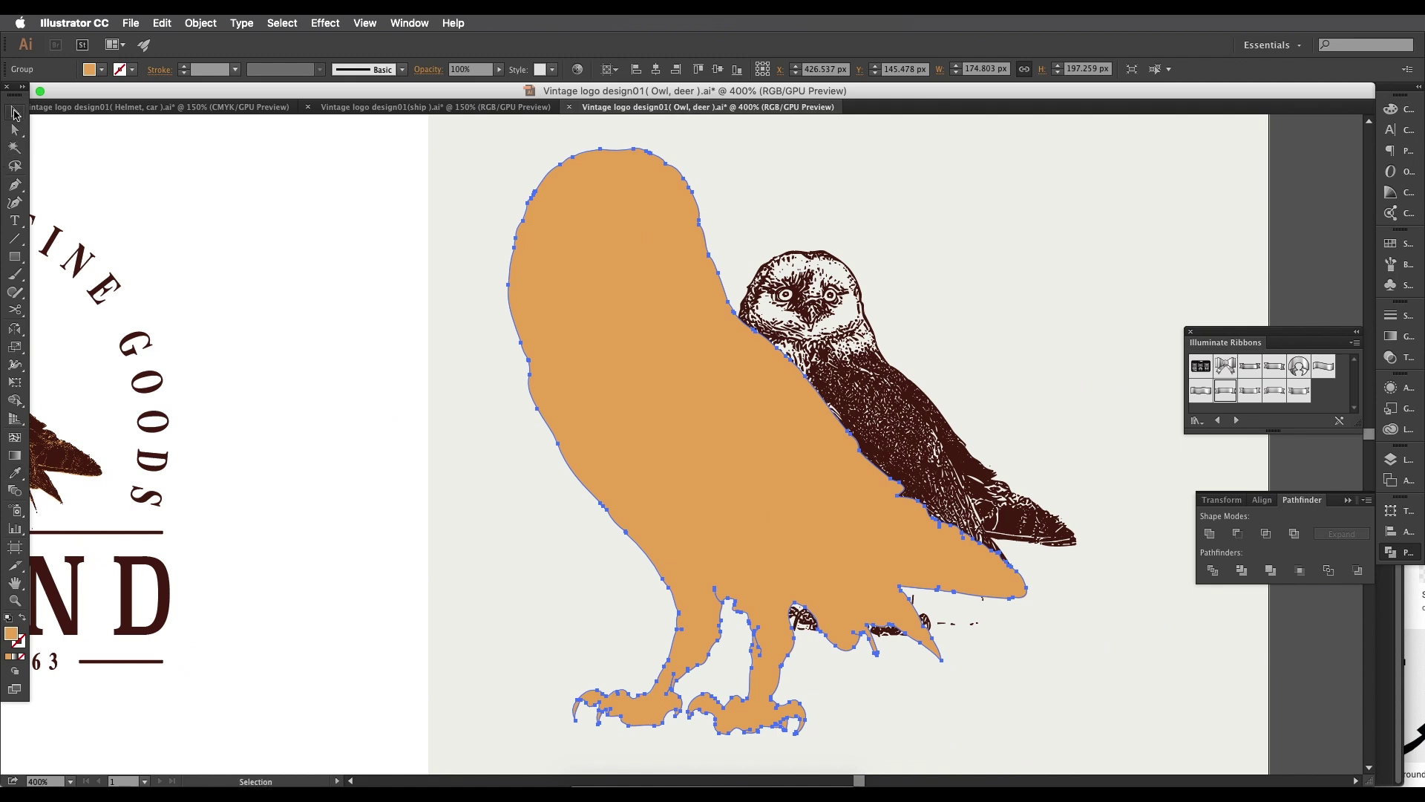
scroll(363, 291, down, 2)
drag(554, 357, 847, 368)
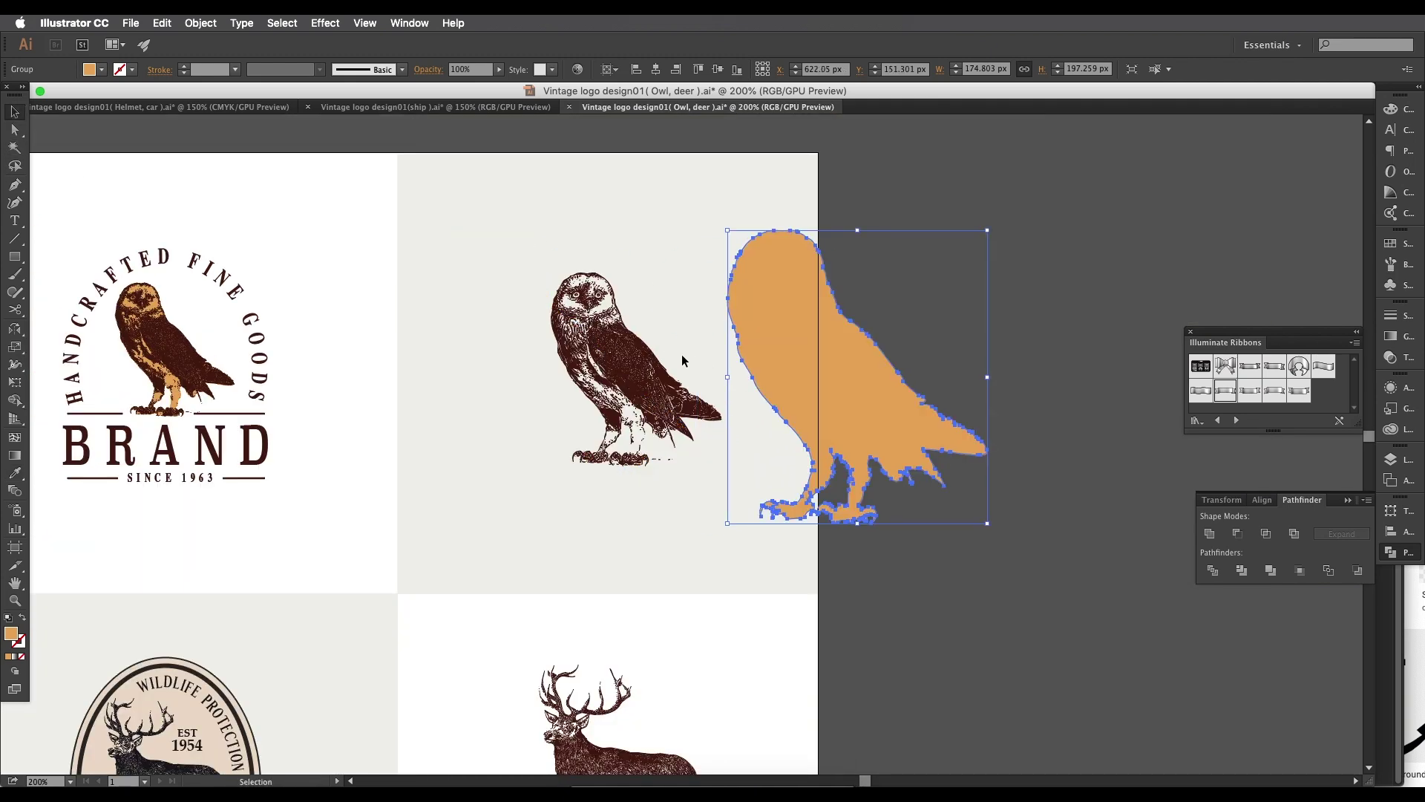
Step: Show the rulers and place horizontal guides at the top of the dark owl's head and the base of its claws
scroll(693, 357, up, 1)
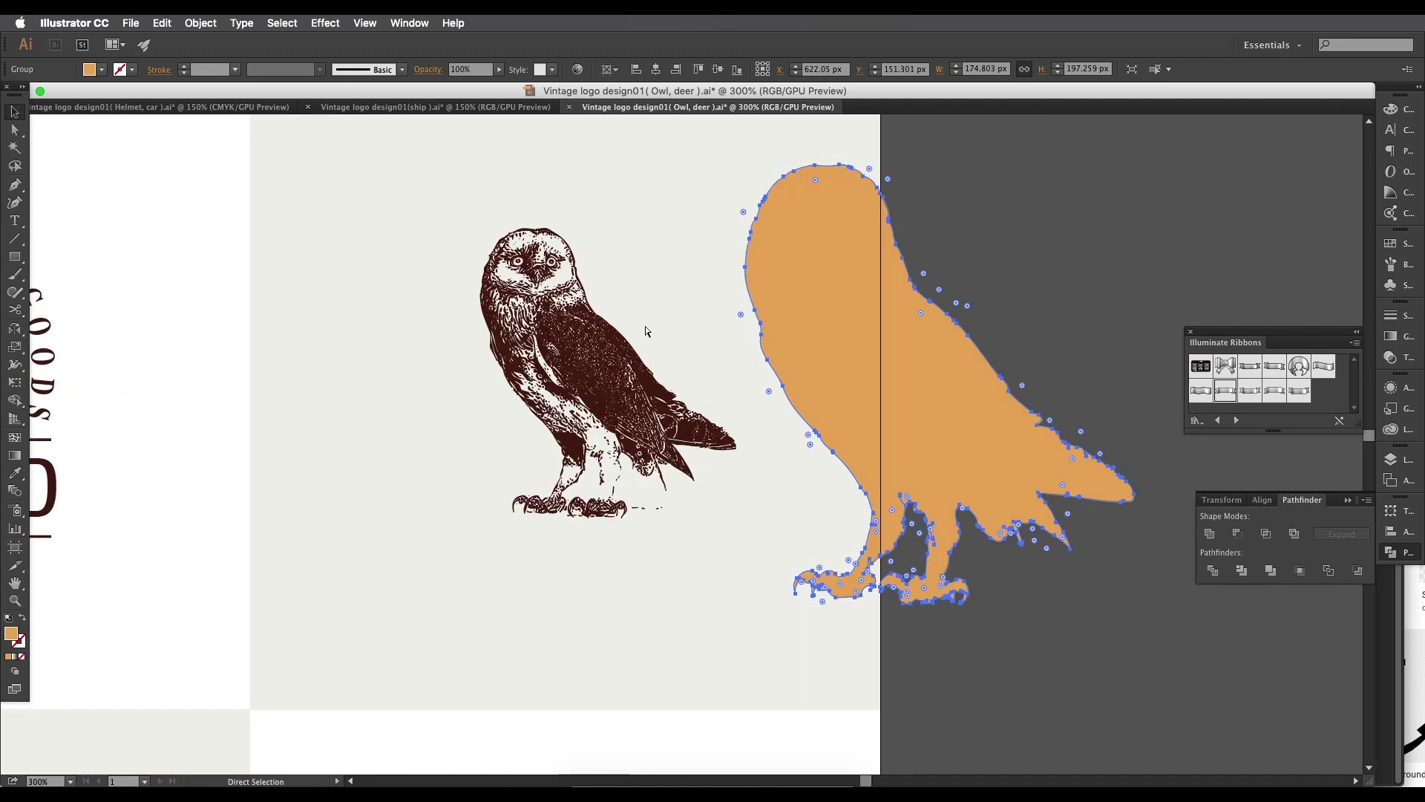
key(super+r)
scroll(661, 132, up, 2)
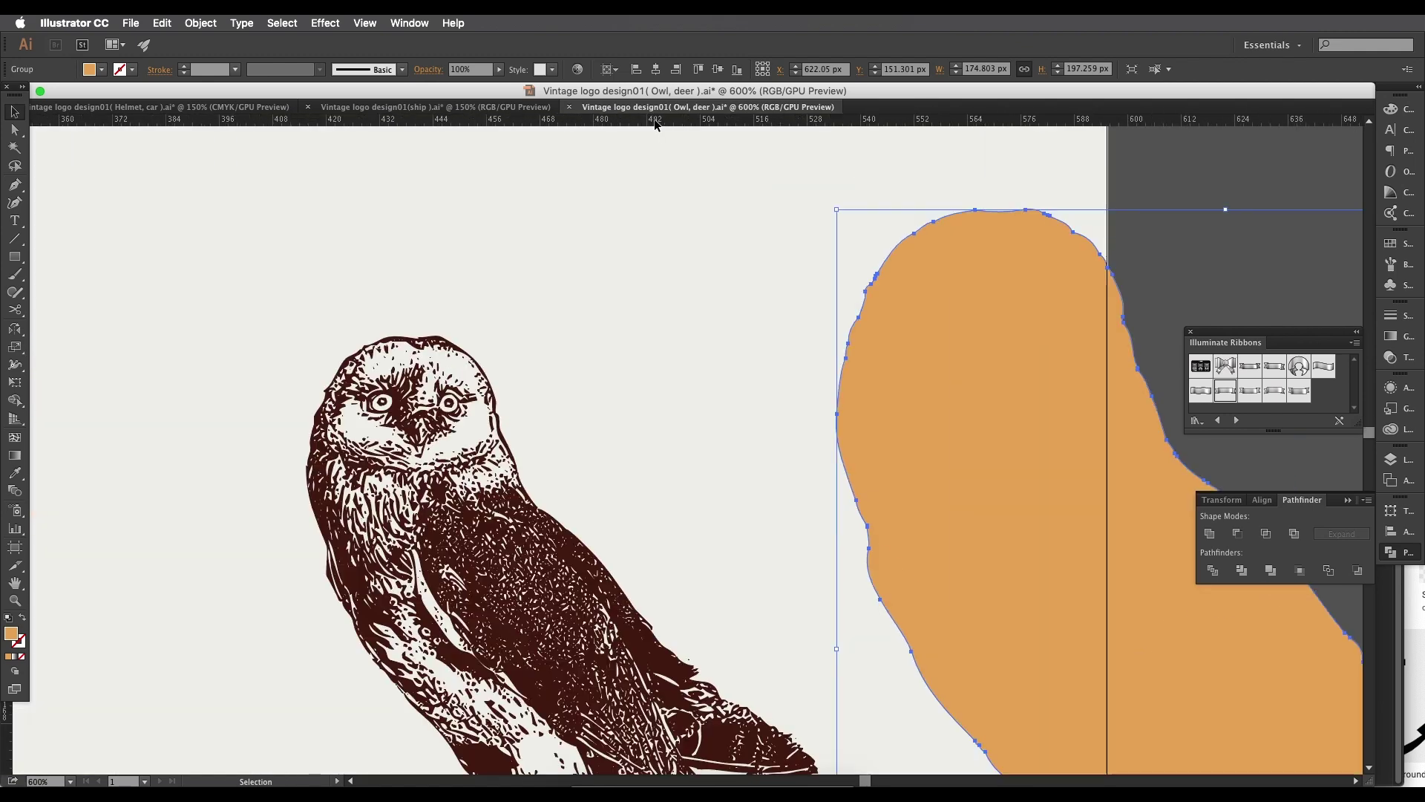
drag(665, 170, 572, 278)
drag(661, 370, 655, 262)
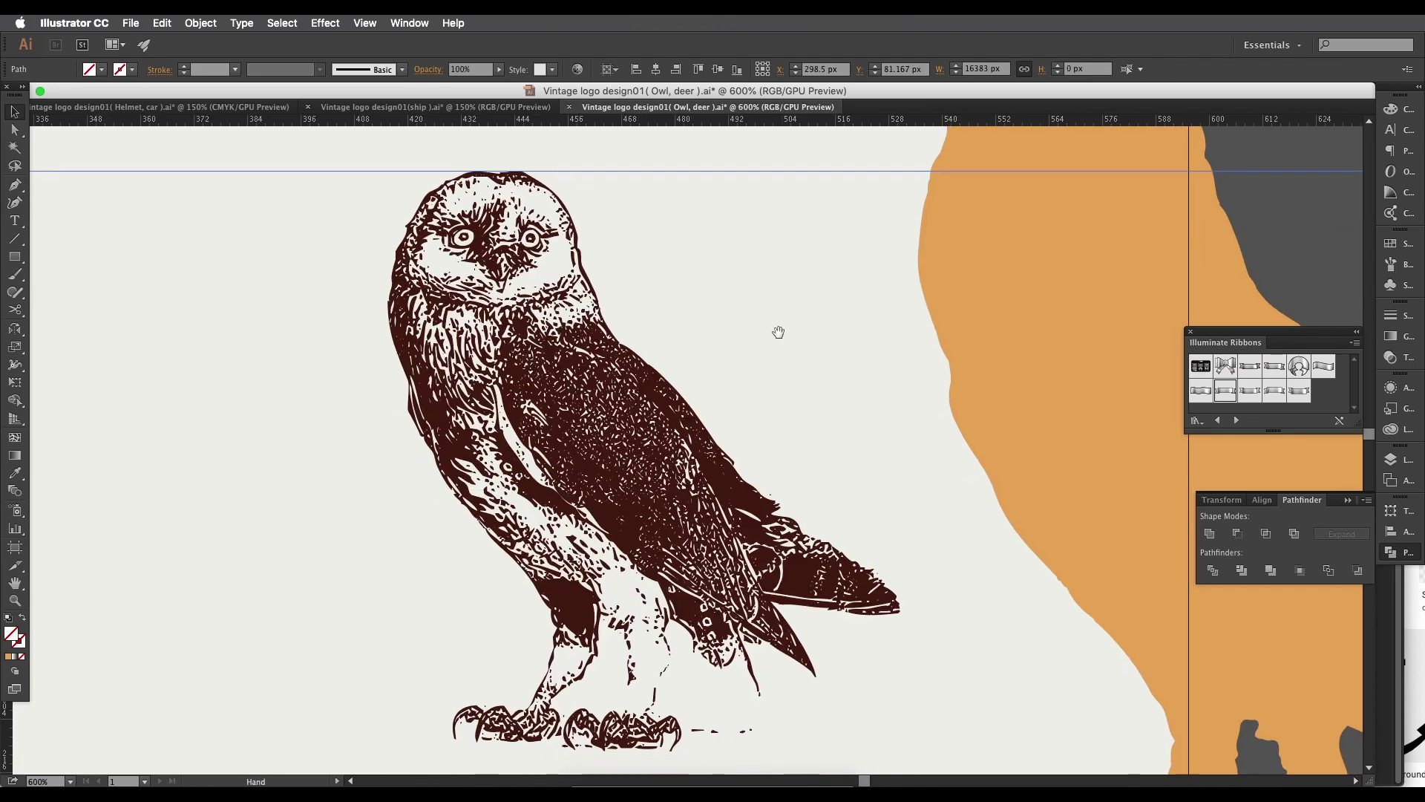
drag(803, 124, 669, 747)
Step: Set the orange silhouette's feet on the lower guide and scale it down proportionally until its head meets the upper guide
scroll(668, 747, down, 1)
drag(955, 629, 764, 571)
drag(816, 258, 827, 452)
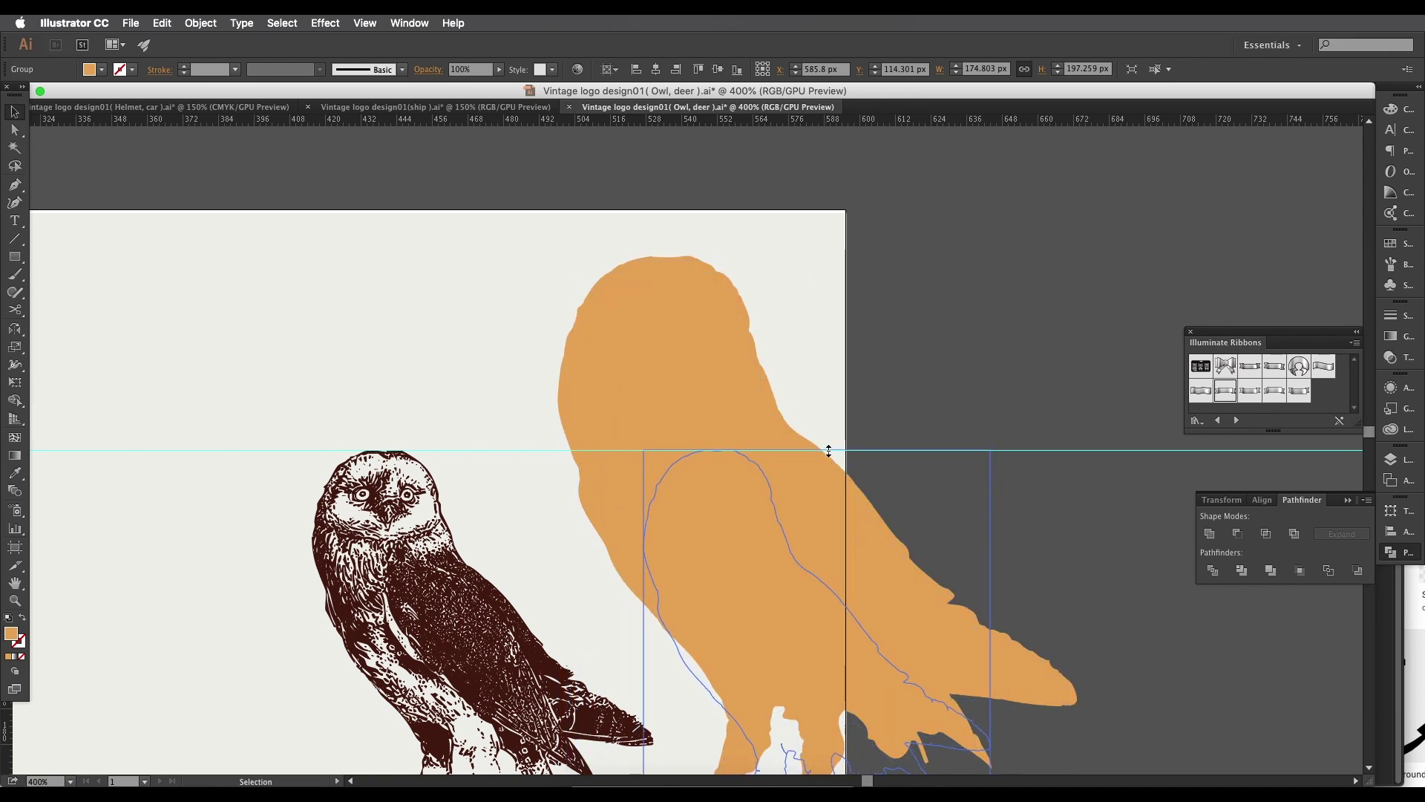
Step: Finish scaling the orange silhouette to about 117 by 132 px between the guides and move it directly over the dark owl
drag(826, 450, 826, 450)
drag(721, 488, 746, 428)
scroll(752, 393, up, 2)
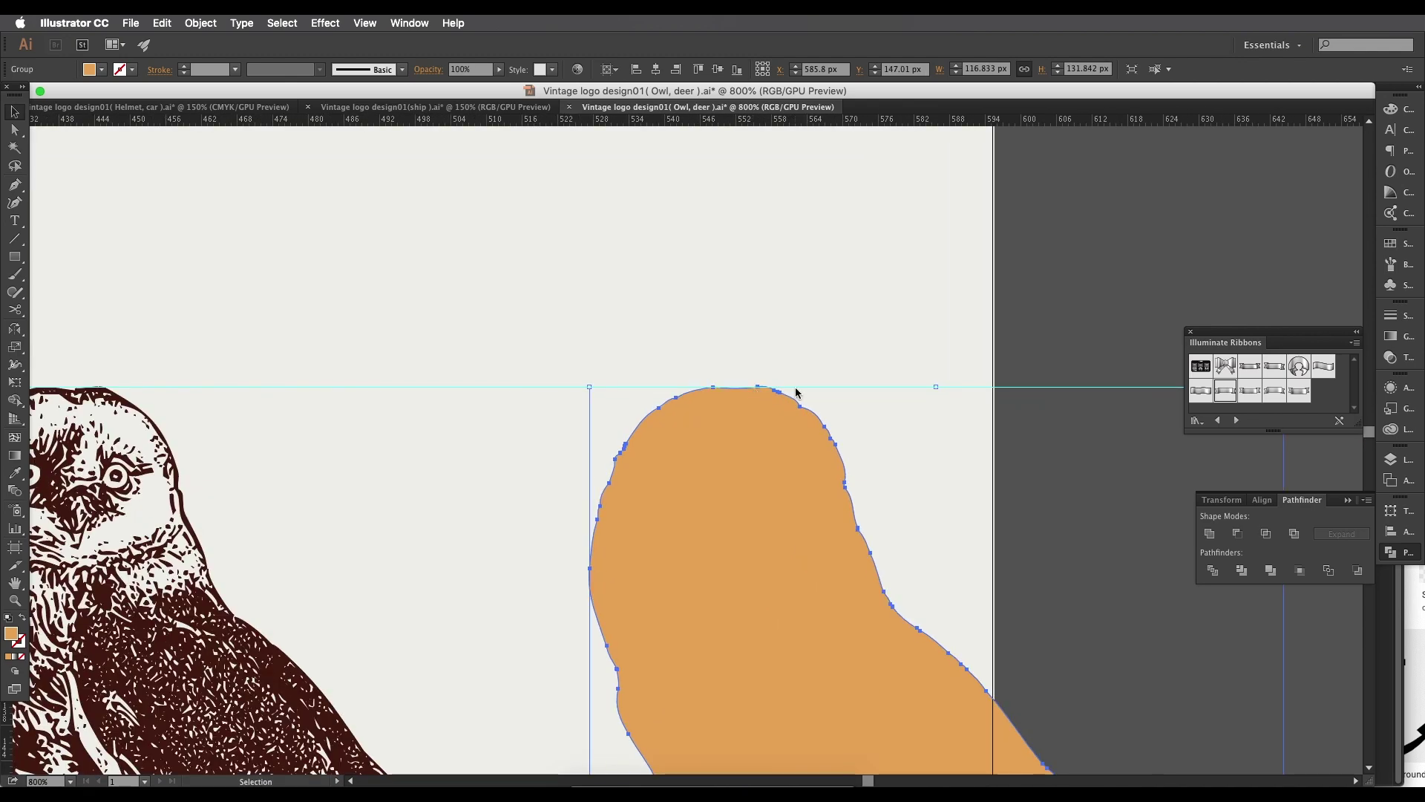
scroll(796, 392, down, 2)
drag(796, 605, 864, 346)
drag(846, 547, 988, 614)
drag(1036, 462, 700, 481)
Step: Send the orange silhouette to the back, then bring it forward one level so it sits between the background and the line art
scroll(741, 463, up, 2)
right_click(743, 471)
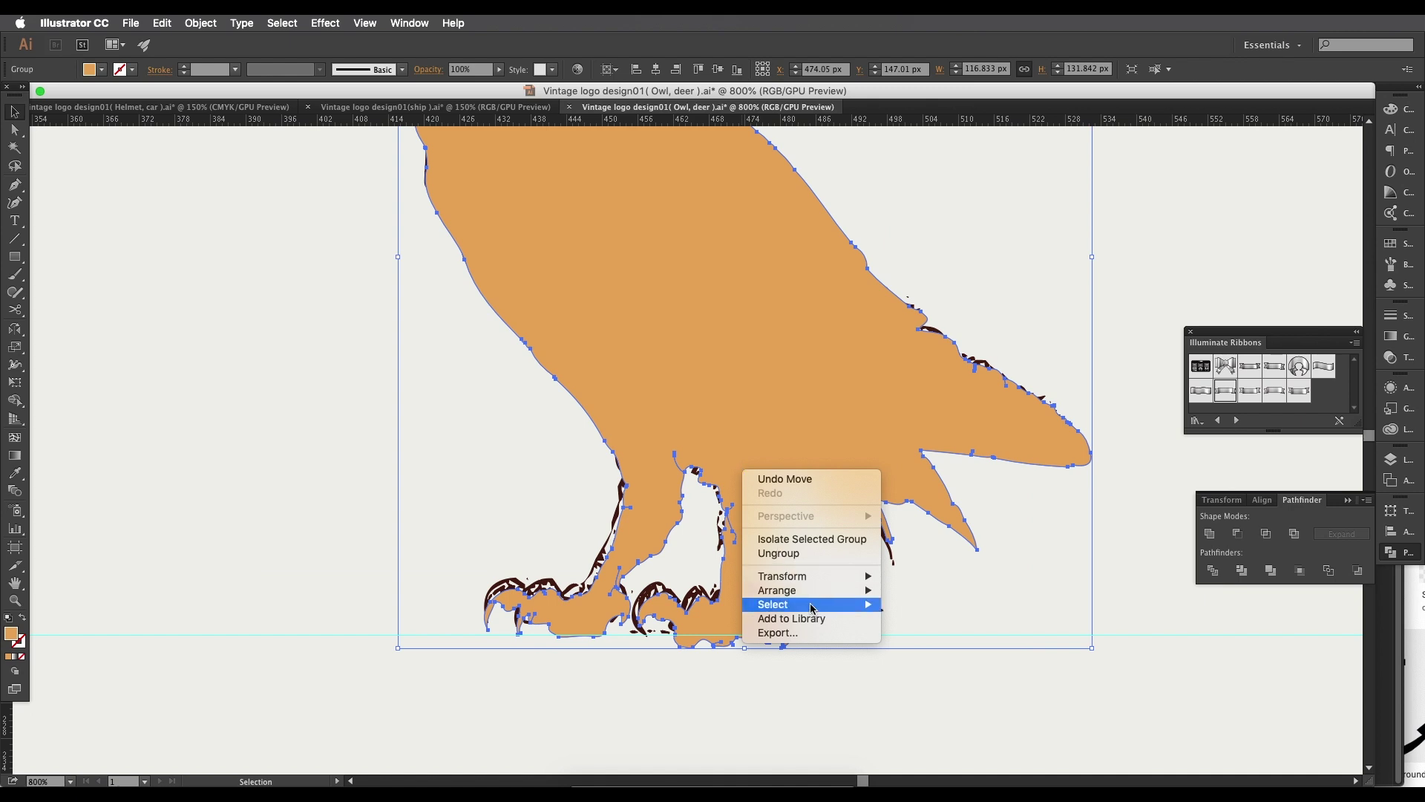
mouse_move(821, 602)
click(948, 636)
scroll(868, 557, down, 2)
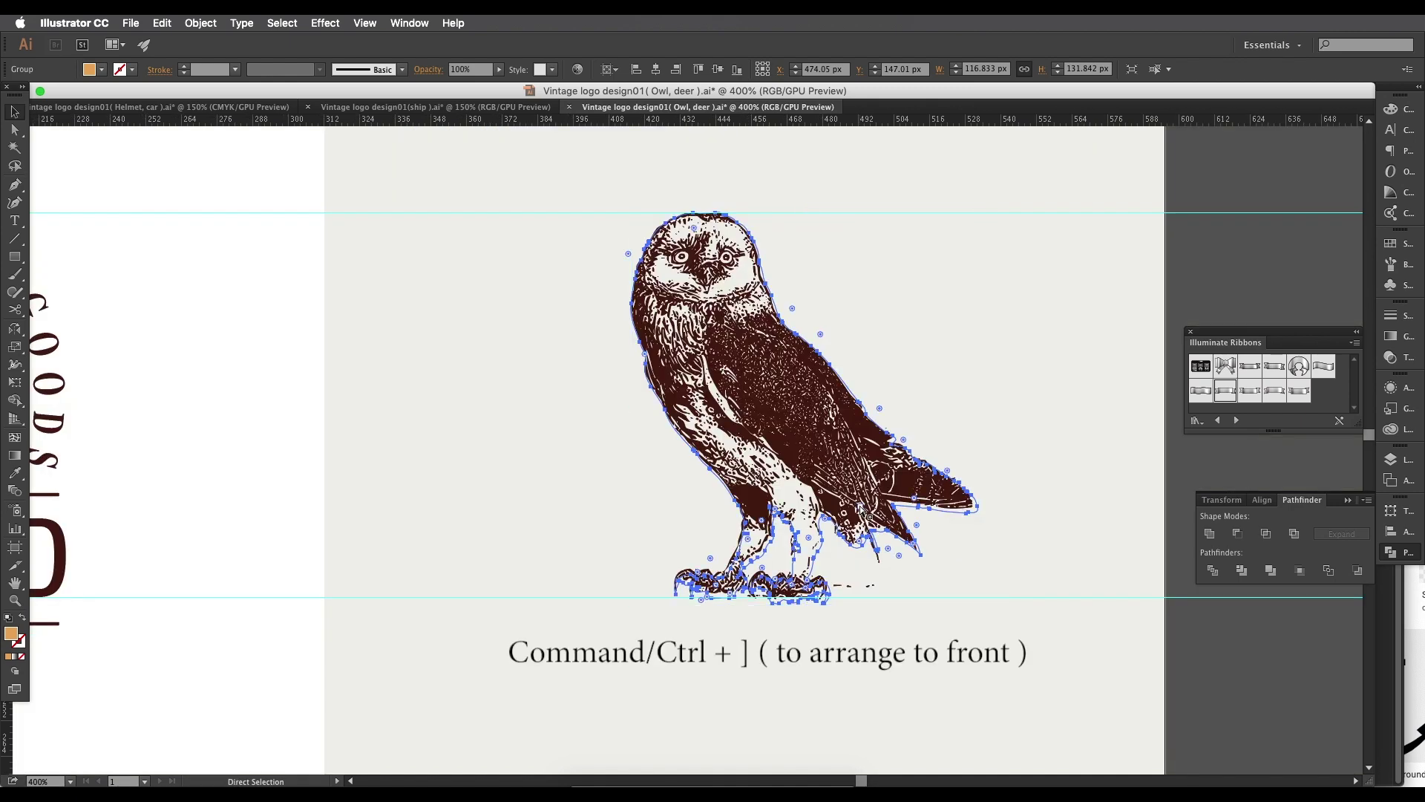
key(super+bracketright)
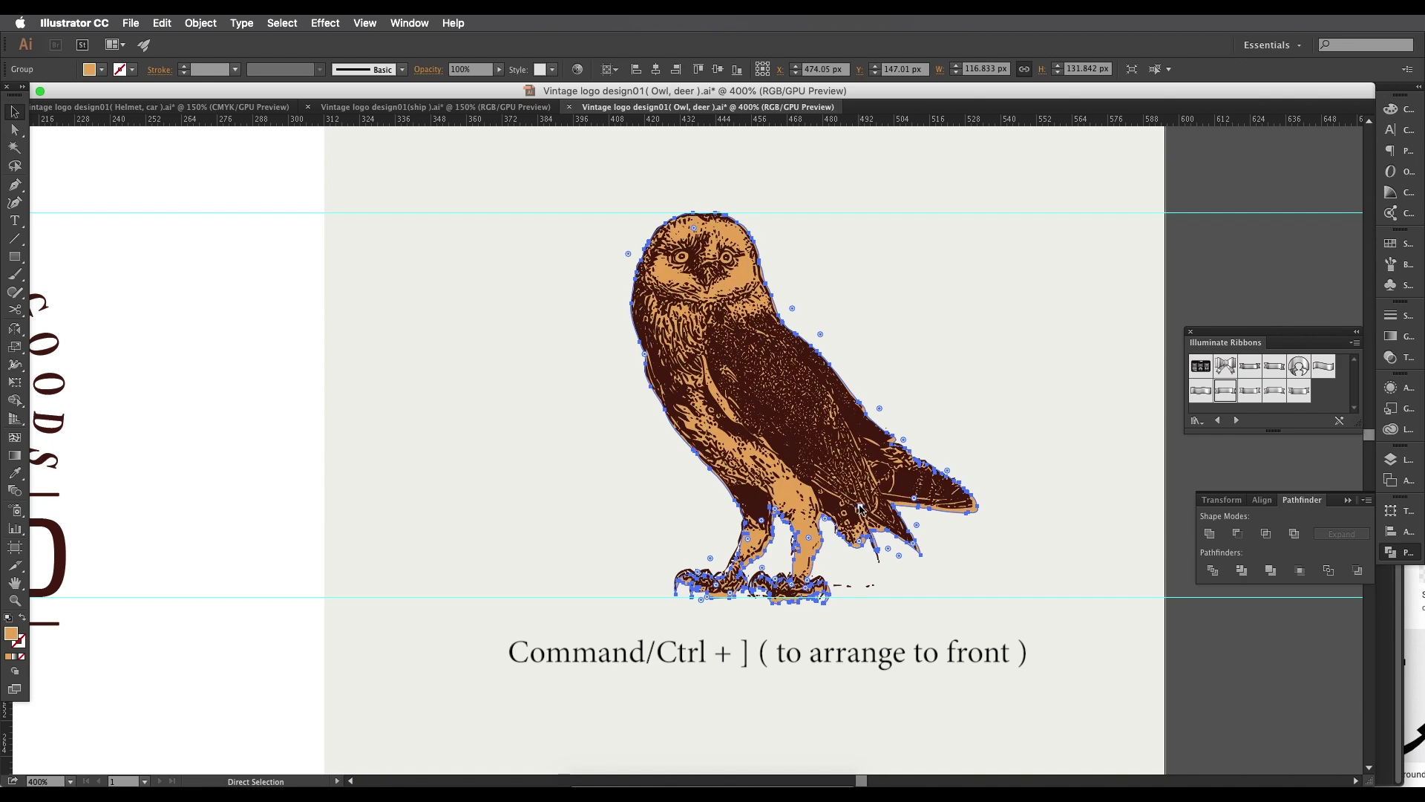
click(1031, 391)
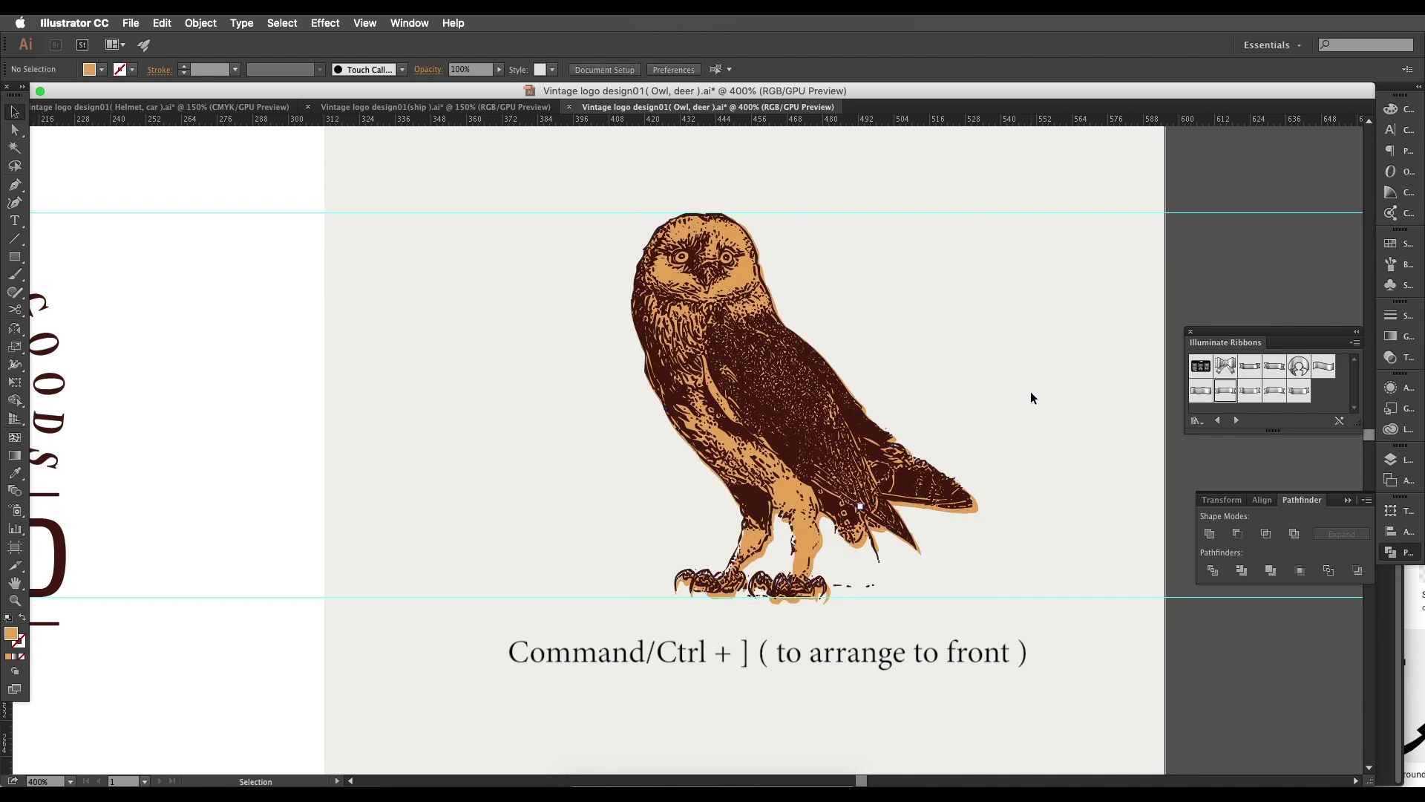
Step: Fine-tune the orange silhouette's position behind the line art, aligning its edges along the body, claws and head
scroll(753, 334, up, 3)
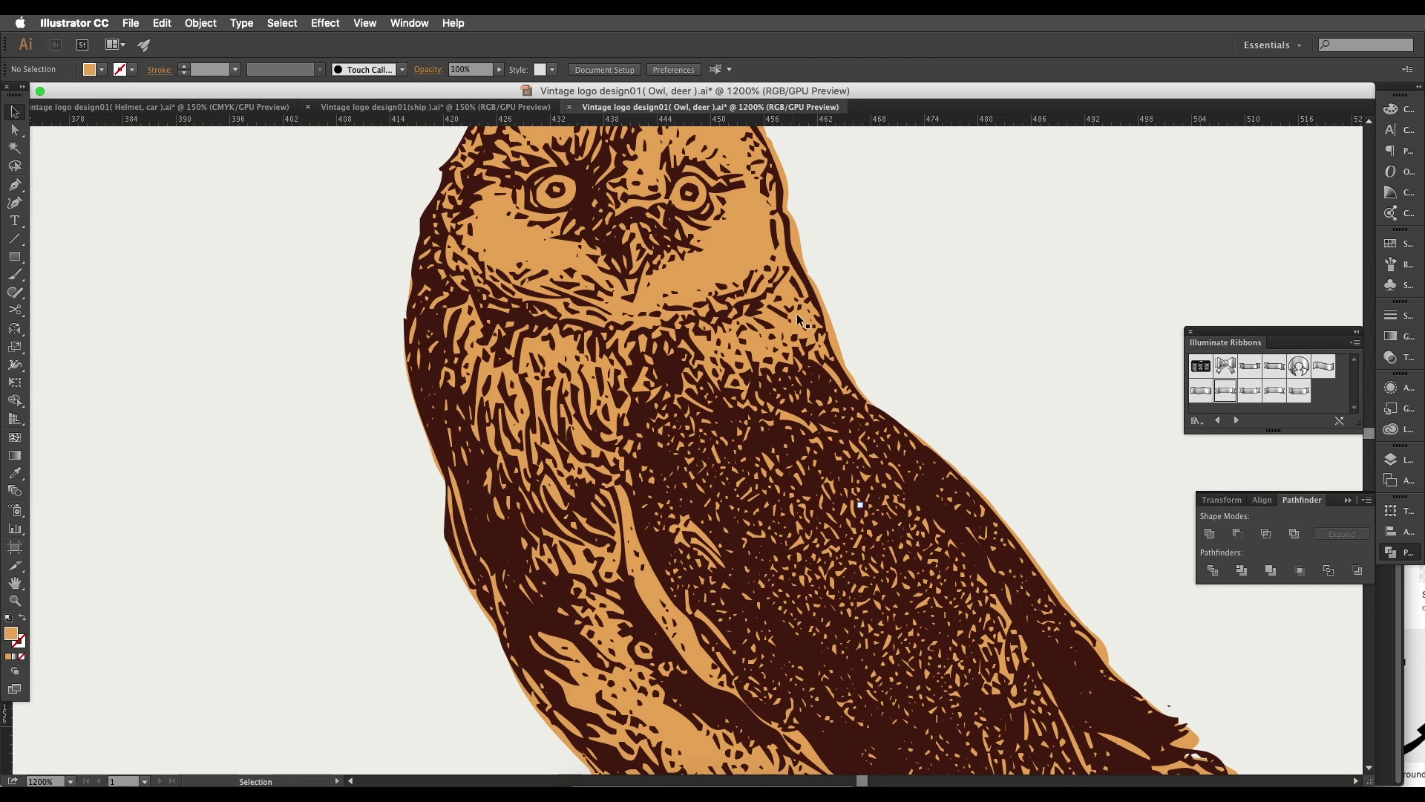
click(828, 327)
drag(833, 336, 821, 334)
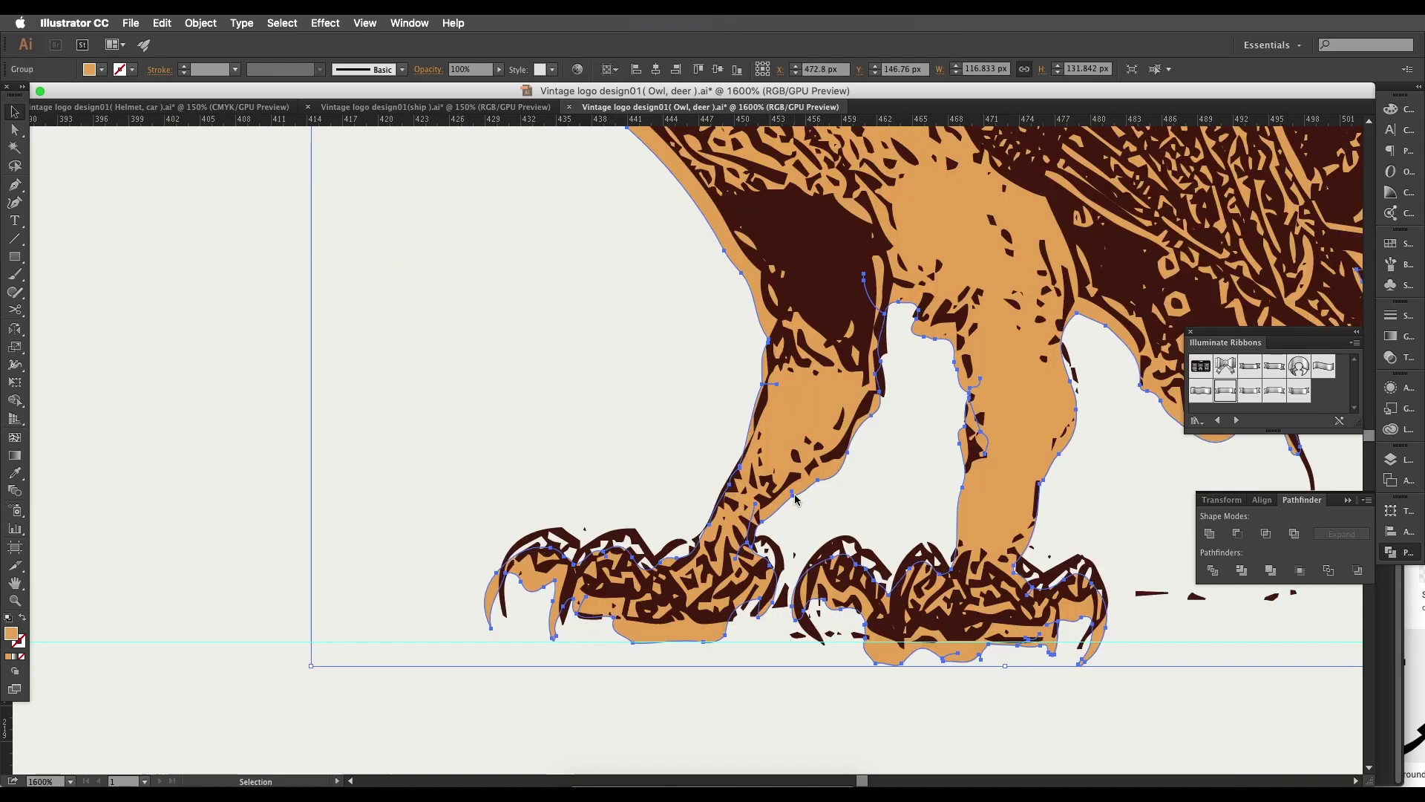
scroll(1012, 474, down, 2)
click(970, 438)
drag(970, 433, 964, 465)
scroll(964, 464, down, 1)
drag(957, 349, 859, 542)
scroll(742, 282, up, 5)
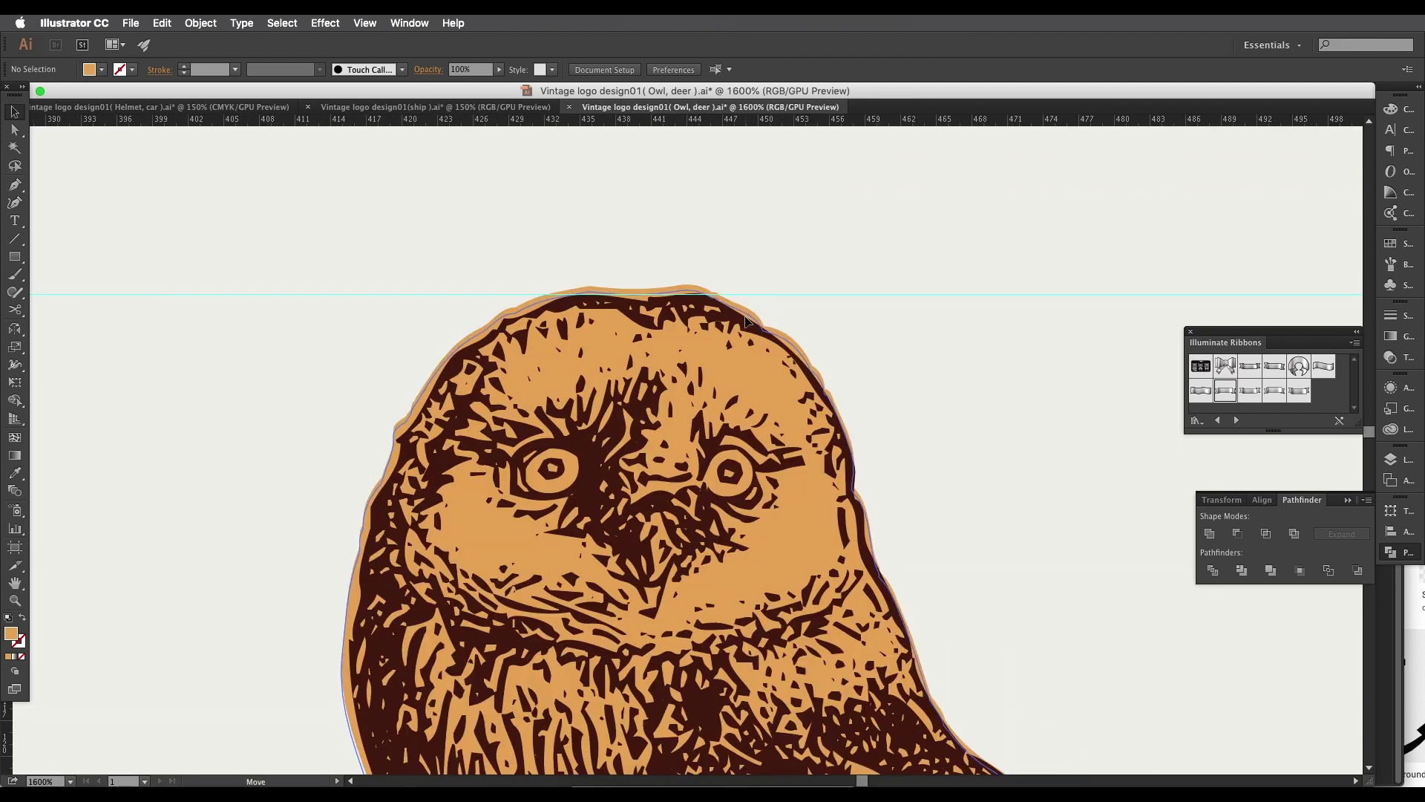
drag(747, 316, 758, 320)
click(859, 354)
Step: Select and delete both horizontal guides
scroll(898, 610, down, 5)
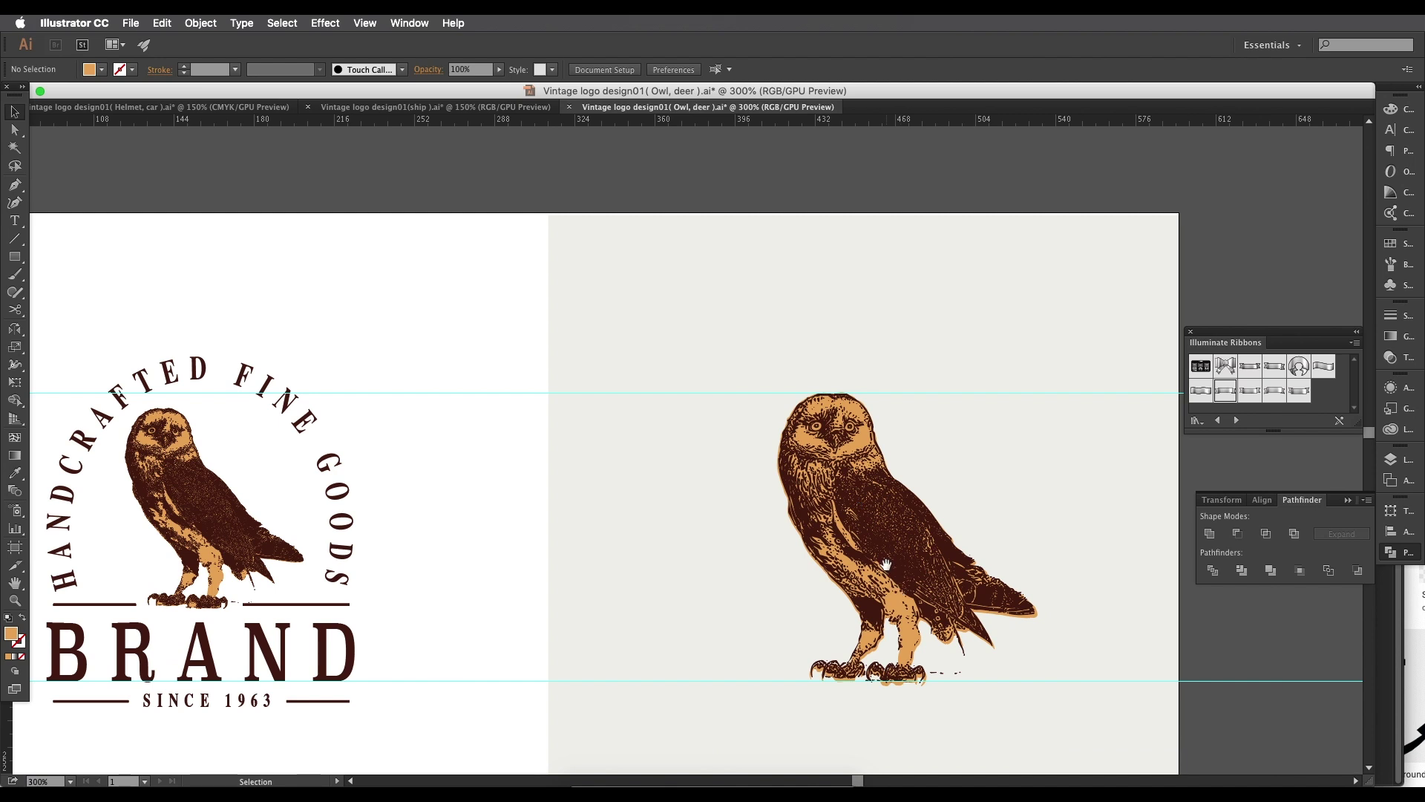
drag(858, 509, 1055, 465)
scroll(1054, 465, down, 4)
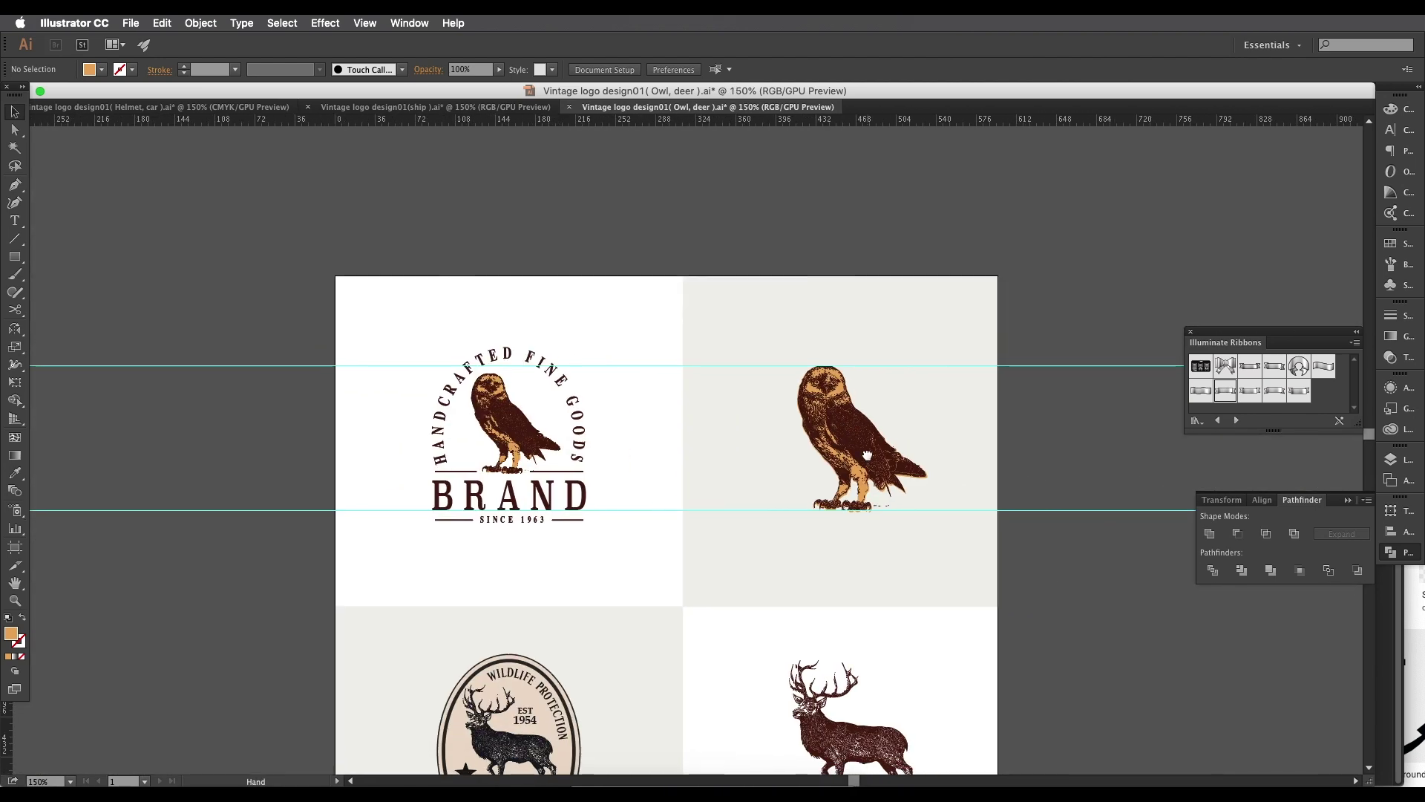
drag(1125, 523, 1093, 252)
key(Delete)
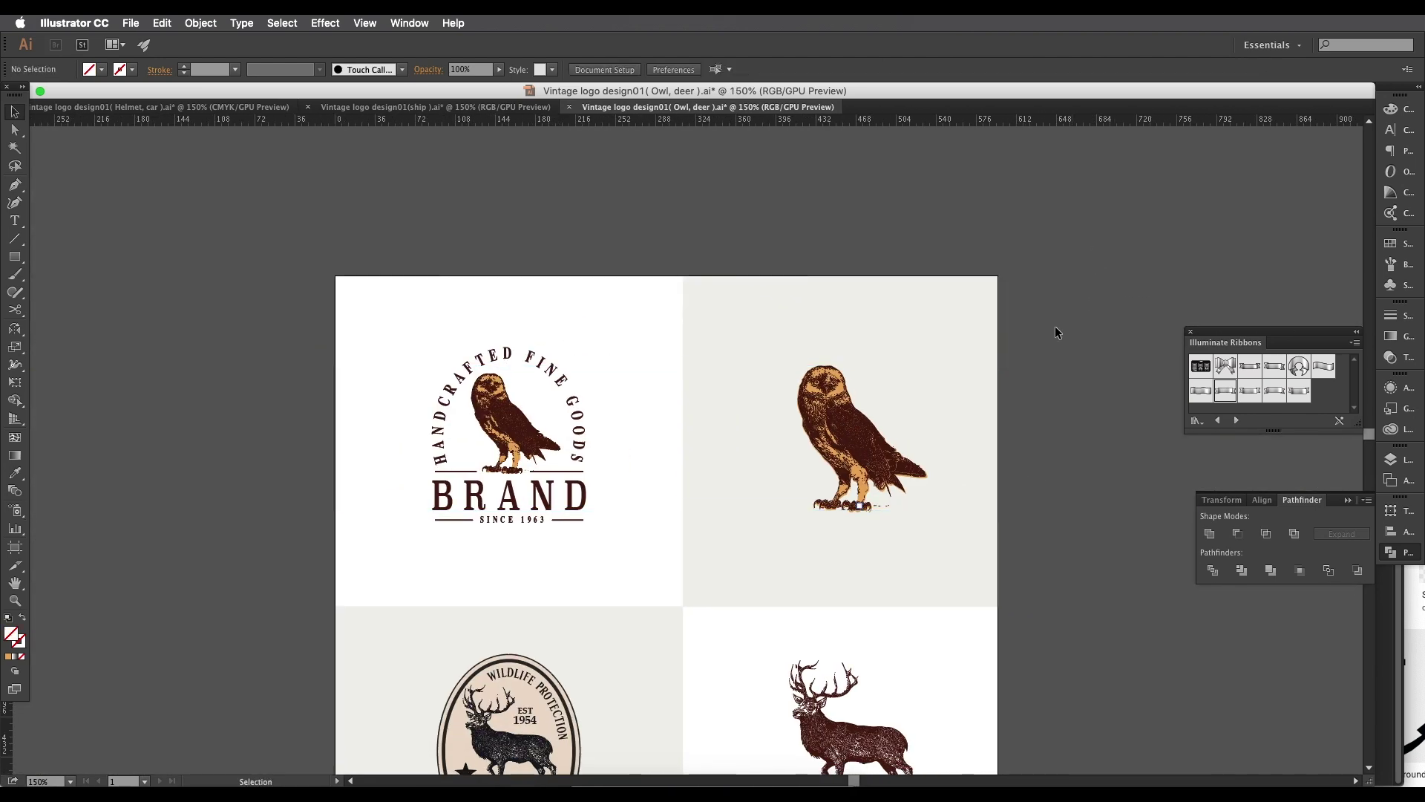
Step: Group the dark line art and the orange silhouette into one owl
drag(987, 529, 777, 330)
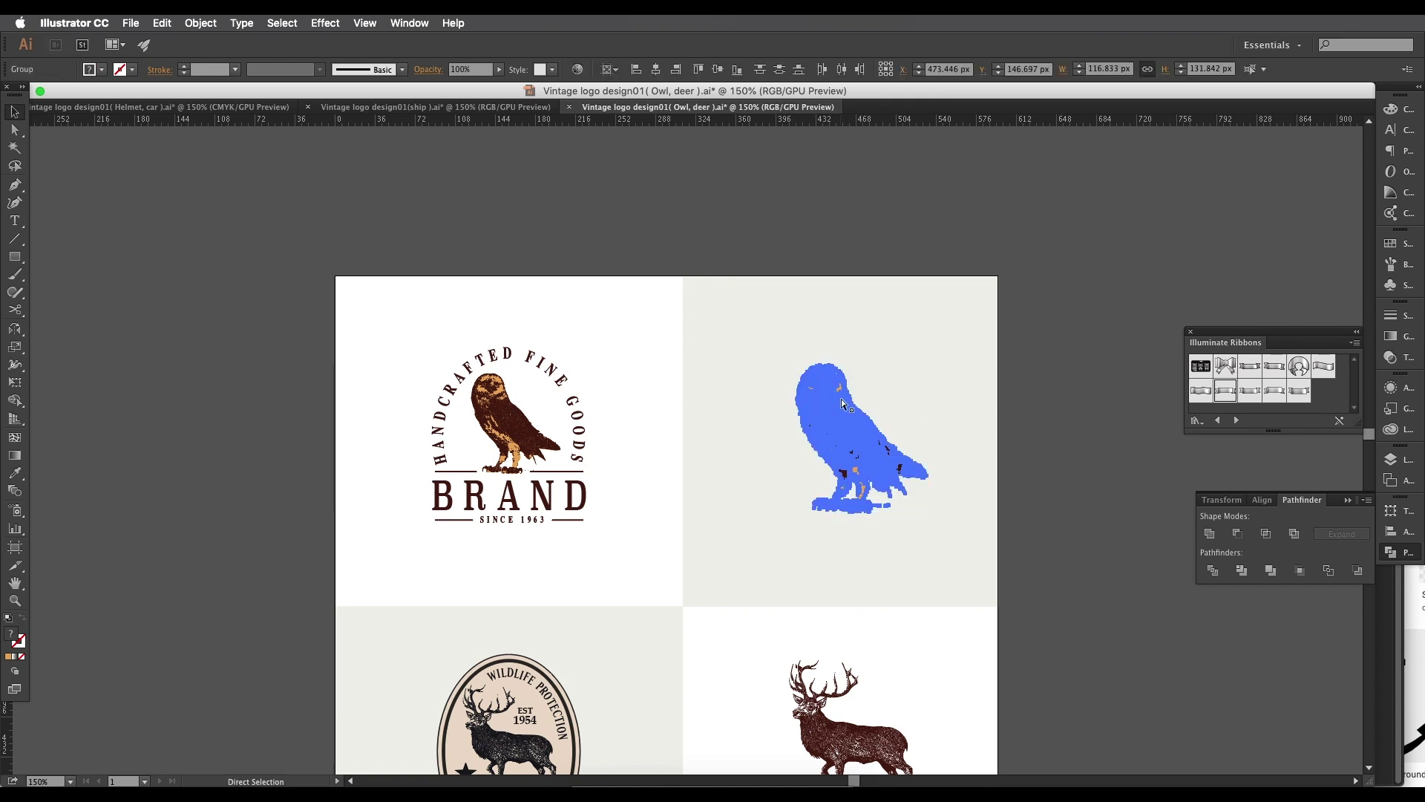
key(super+g)
click(962, 352)
Step: Scale the grouped owl down to about 96 by 108 px and reposition it in the upper part of the grey square
drag(855, 452, 834, 435)
scroll(833, 435, up, 1)
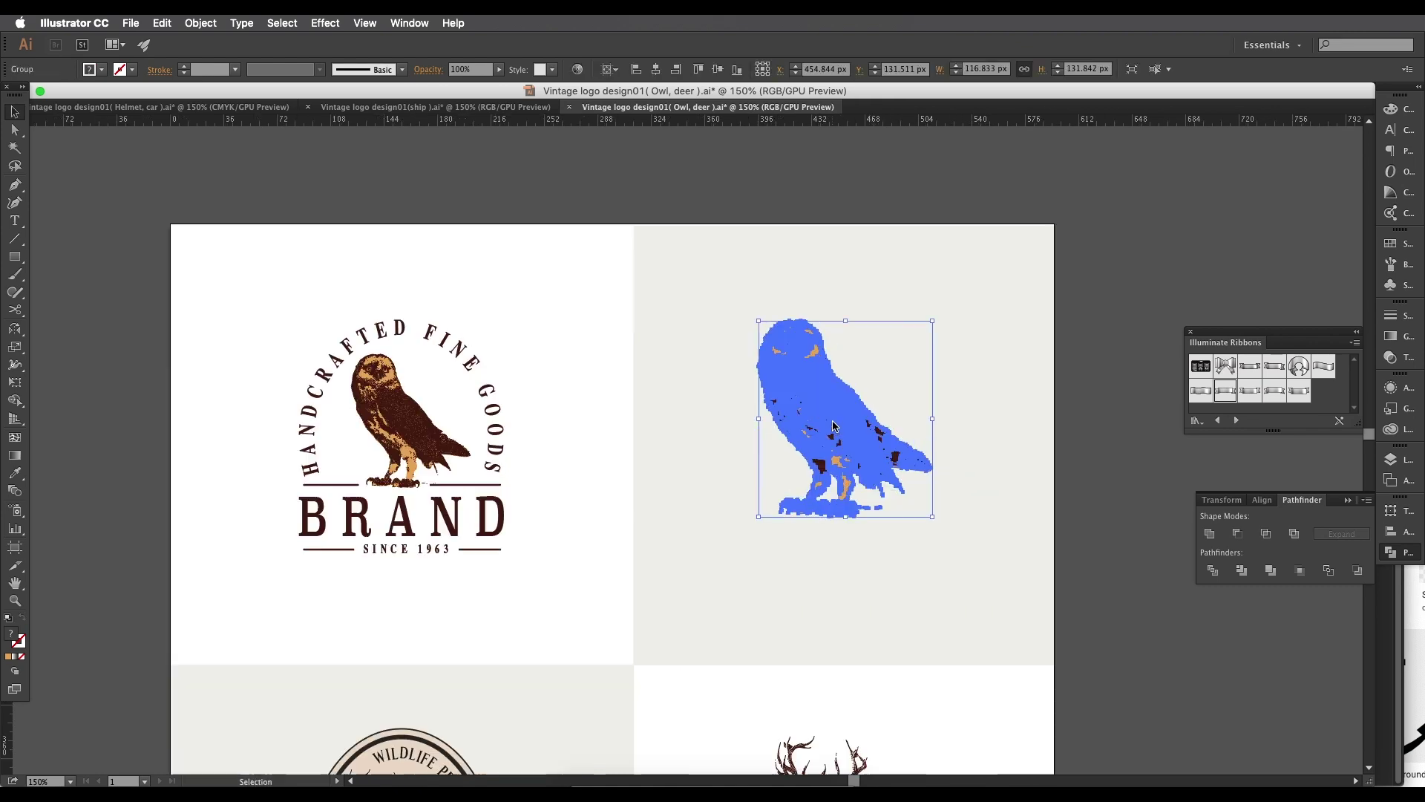
drag(844, 321, 845, 357)
drag(851, 424, 872, 408)
click(902, 372)
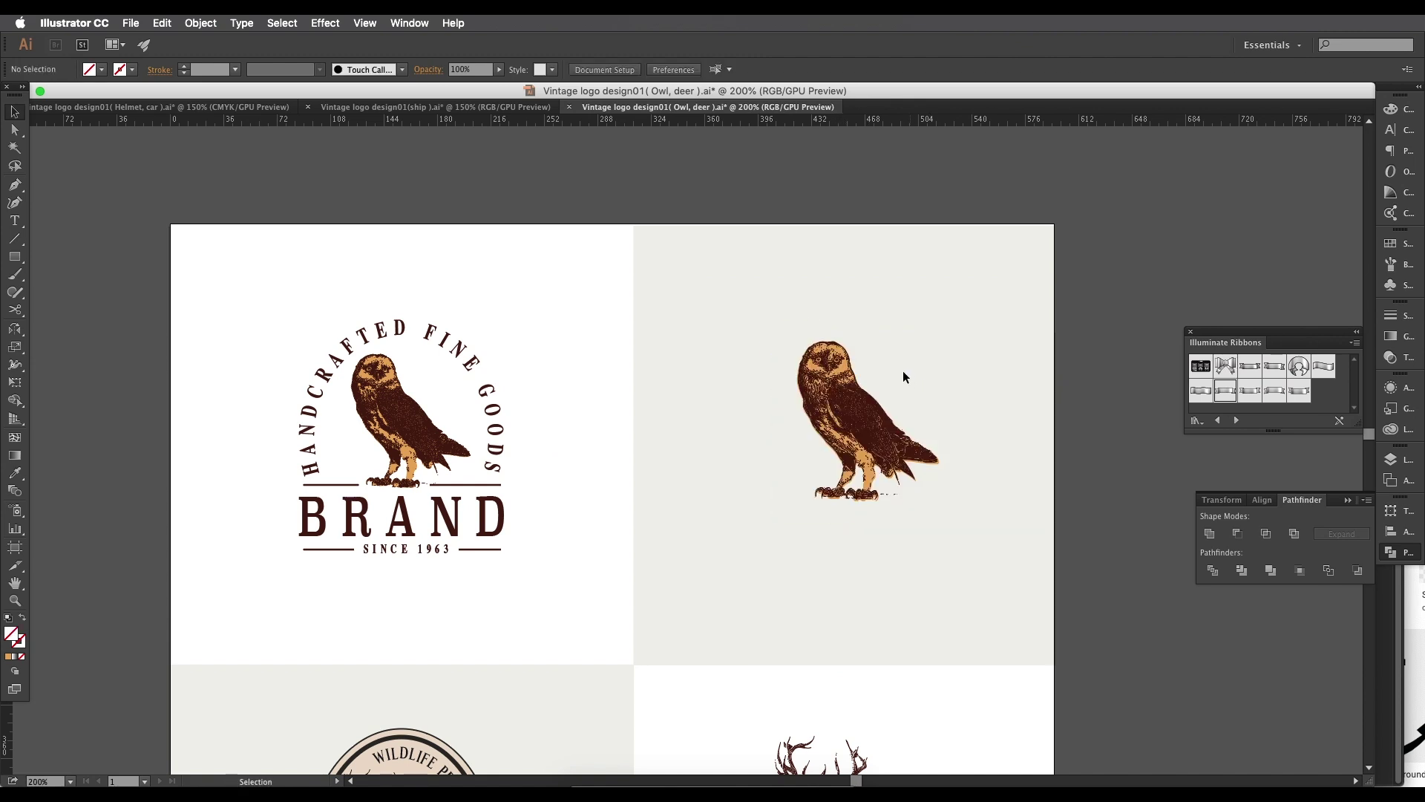
Step: Draw an upright ellipse about 133 by 161 px around the colored owl with the Ellipse tool
click(838, 384)
drag(747, 437, 671, 413)
drag(24, 265, 74, 292)
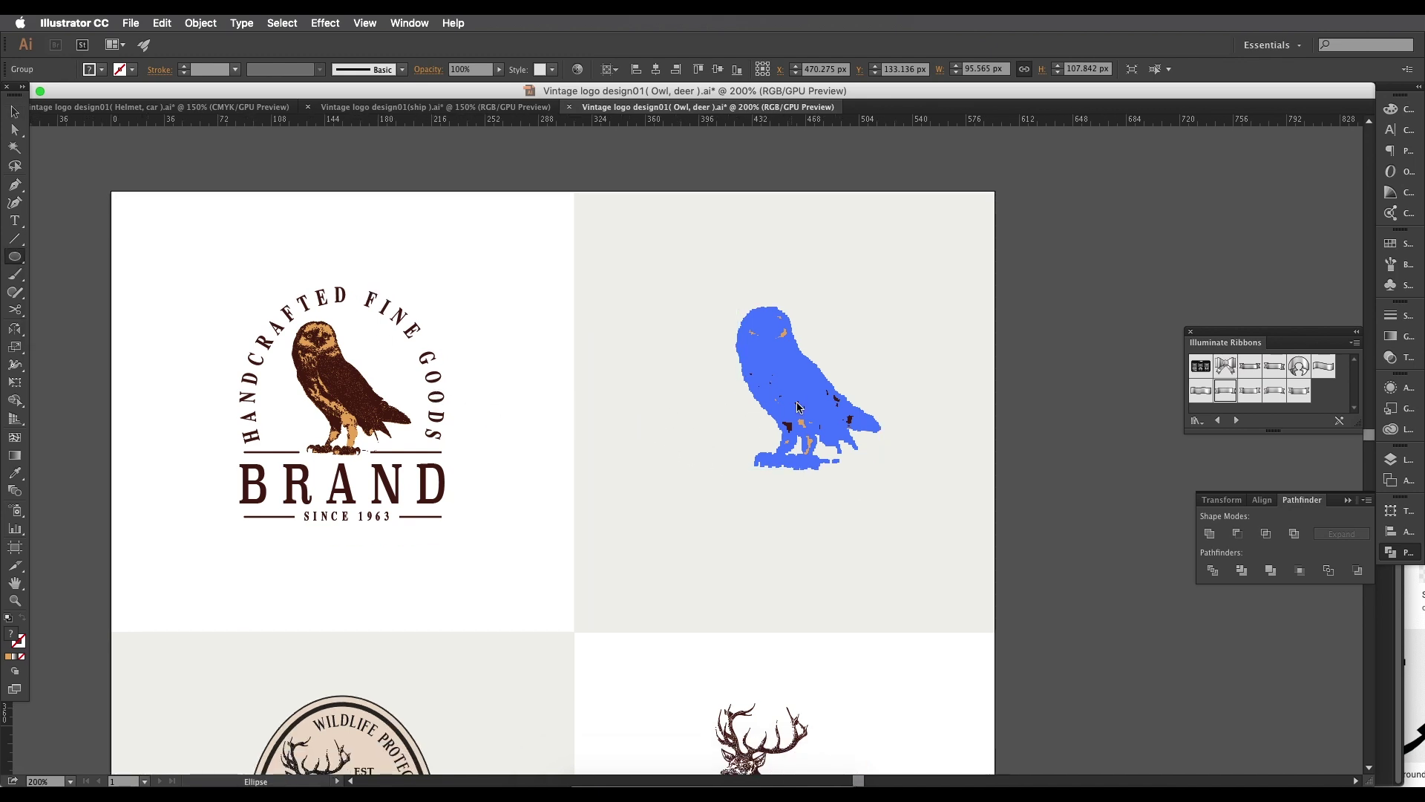
drag(794, 394, 896, 524)
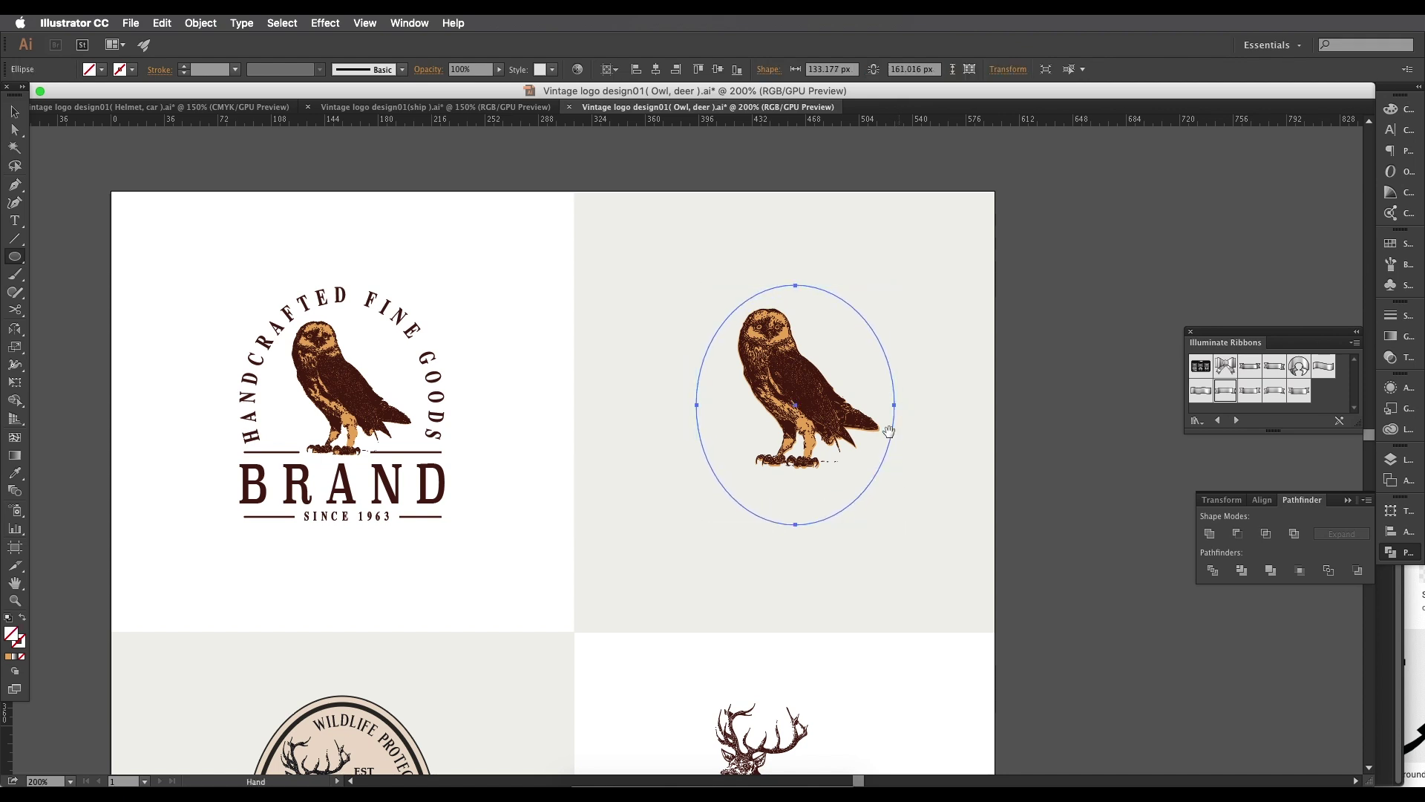
scroll(751, 305, up, 1)
scroll(751, 304, down, 1)
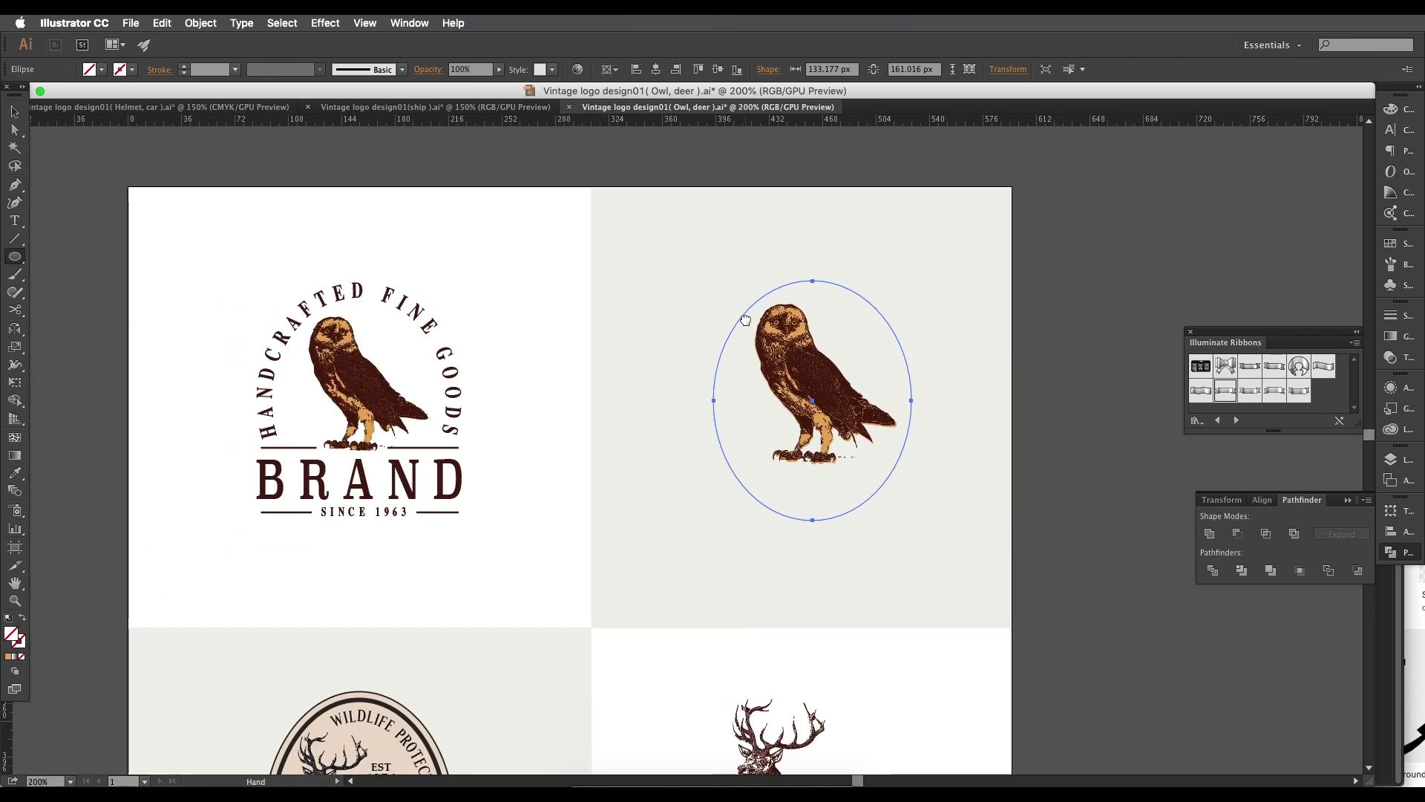
Step: Give the unfilled ellipse a 1 px stroke in the orange e8ab5f
click(20, 651)
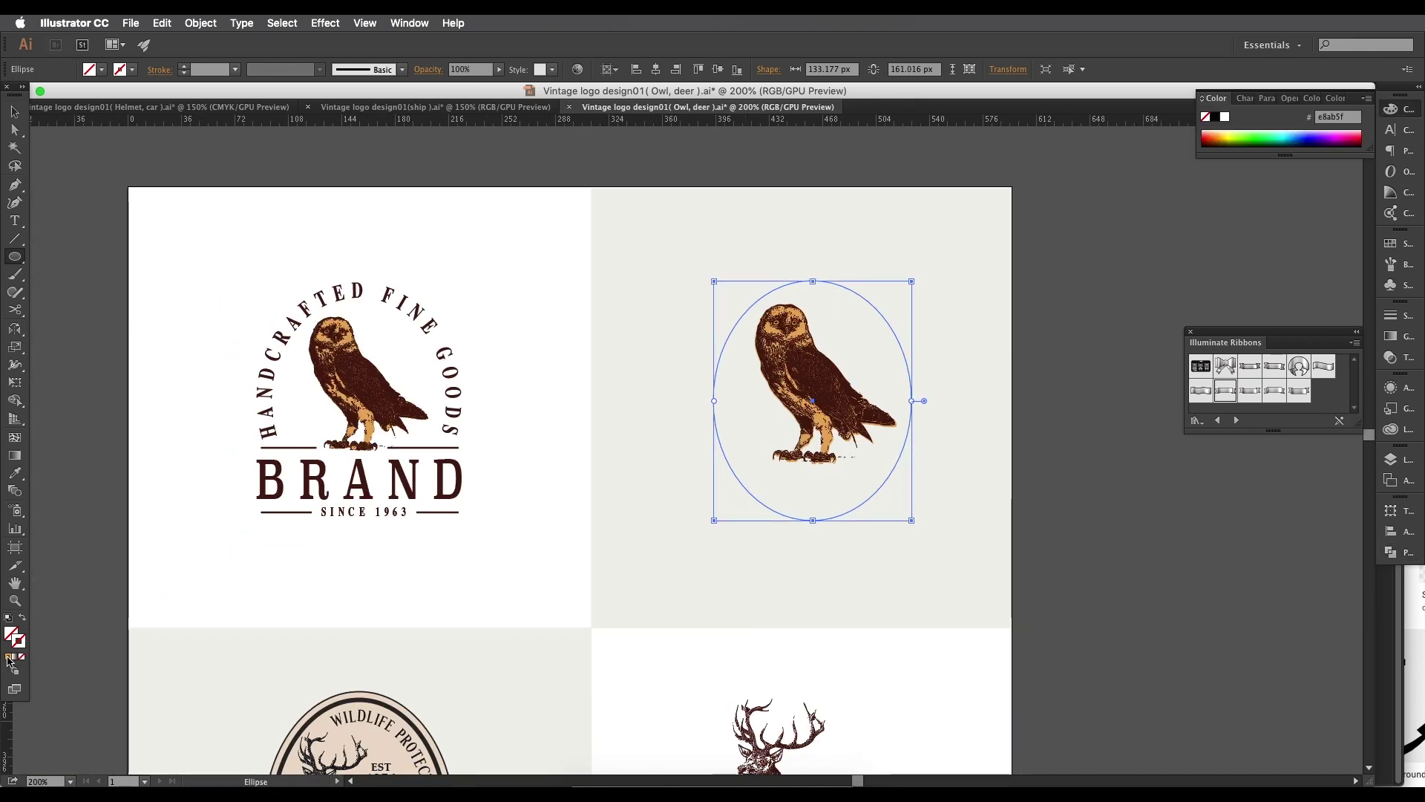
click(14, 113)
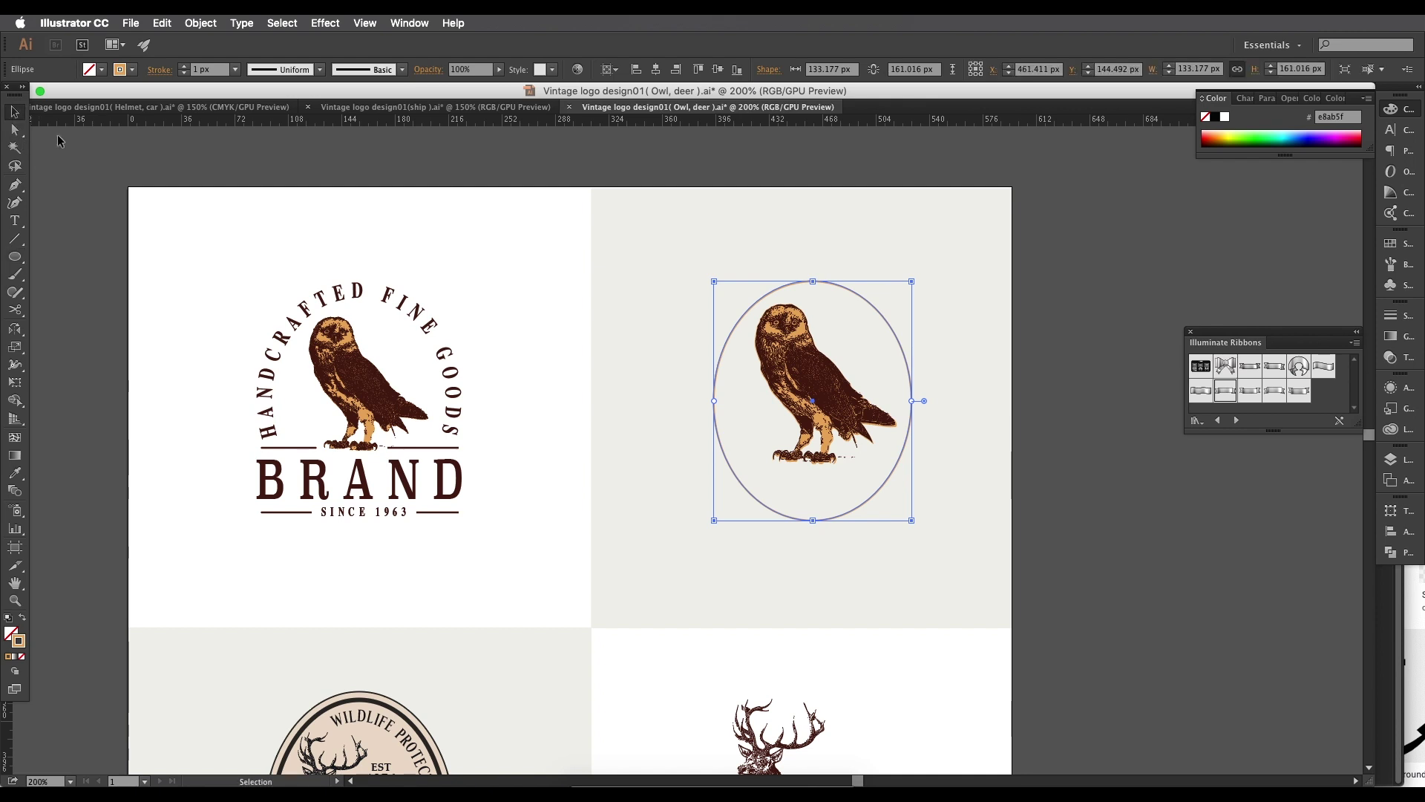
drag(718, 333, 744, 319)
Step: Copy the curved text HANDCRAFTED FINE GOODS from the finished owl logo
key(t)
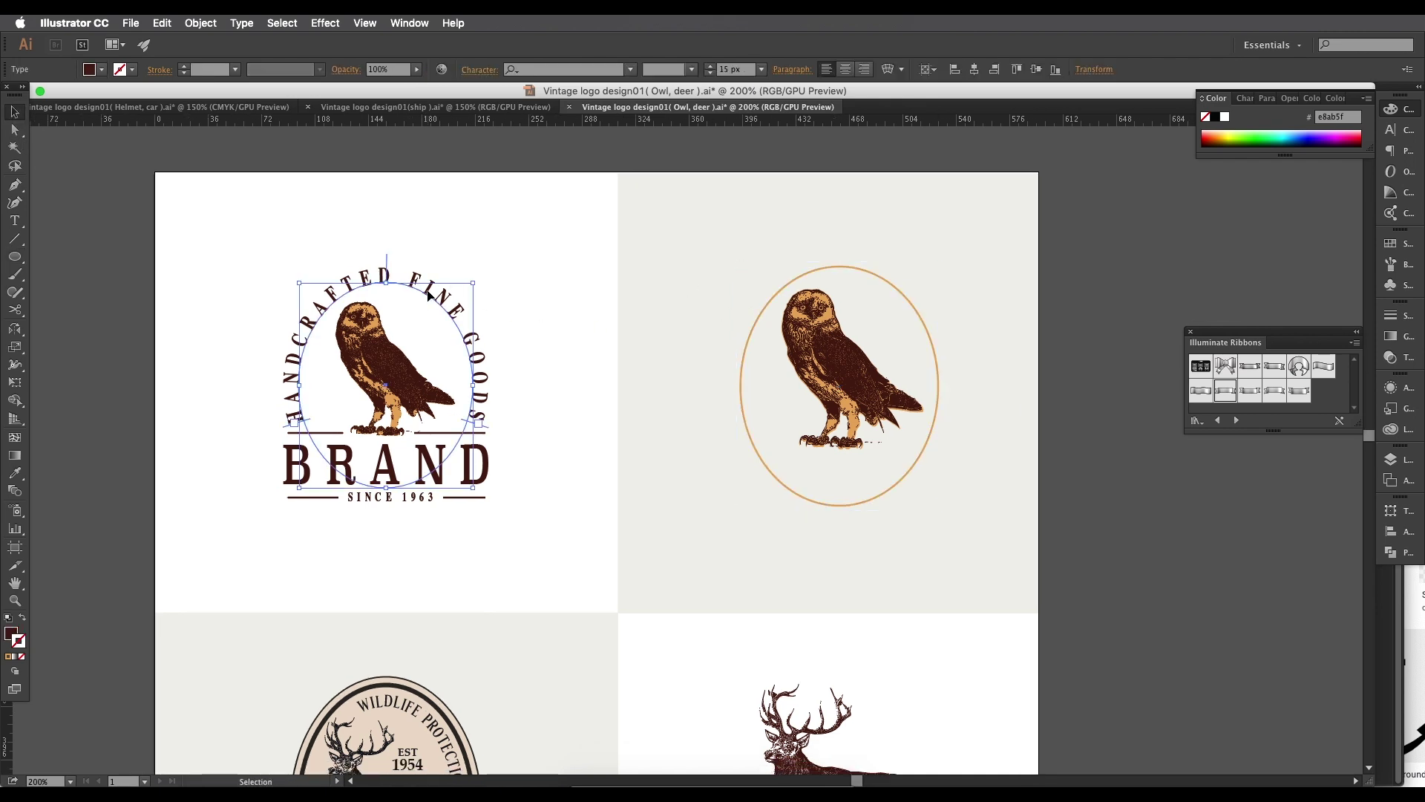
ctrl+click(430, 288)
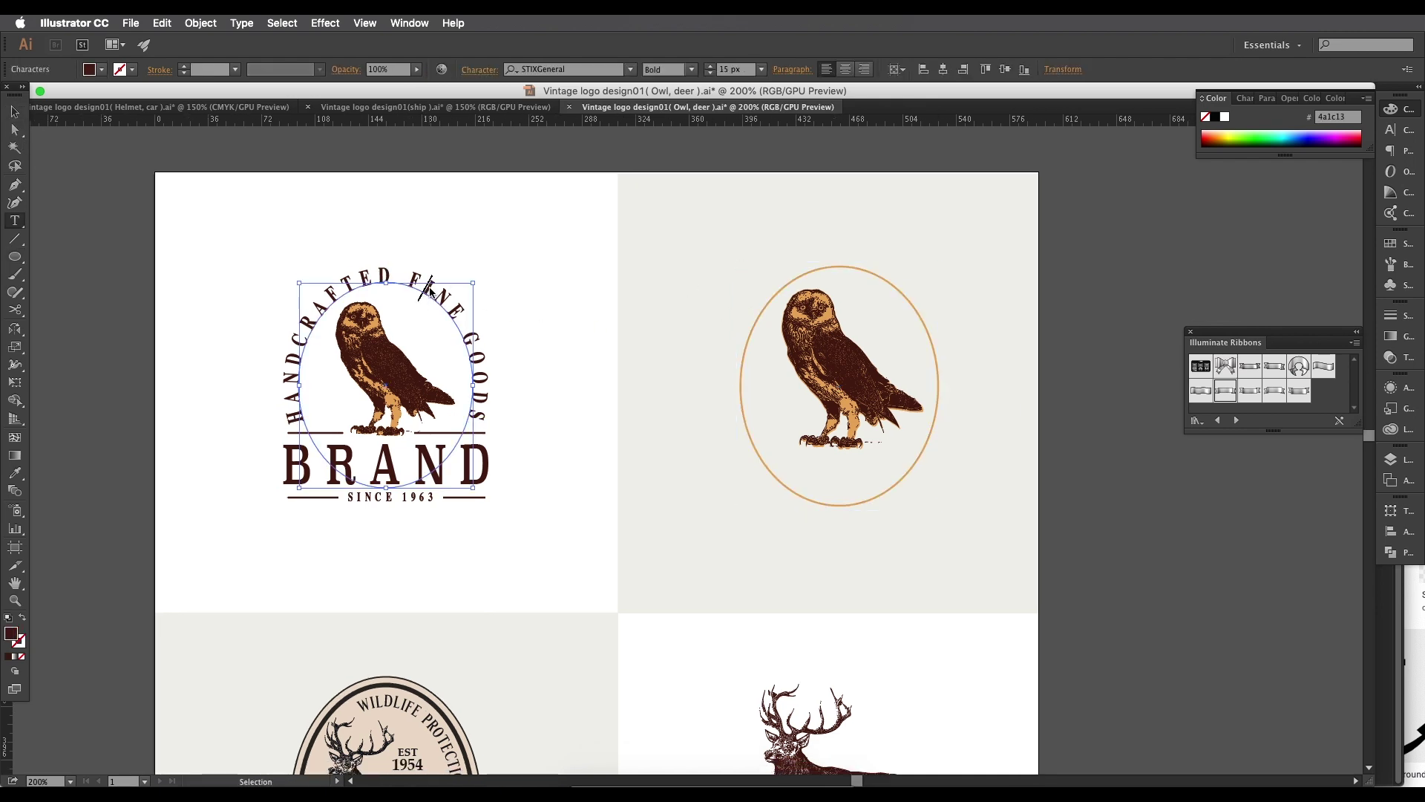
triple_click(430, 288)
key(ctrl+c)
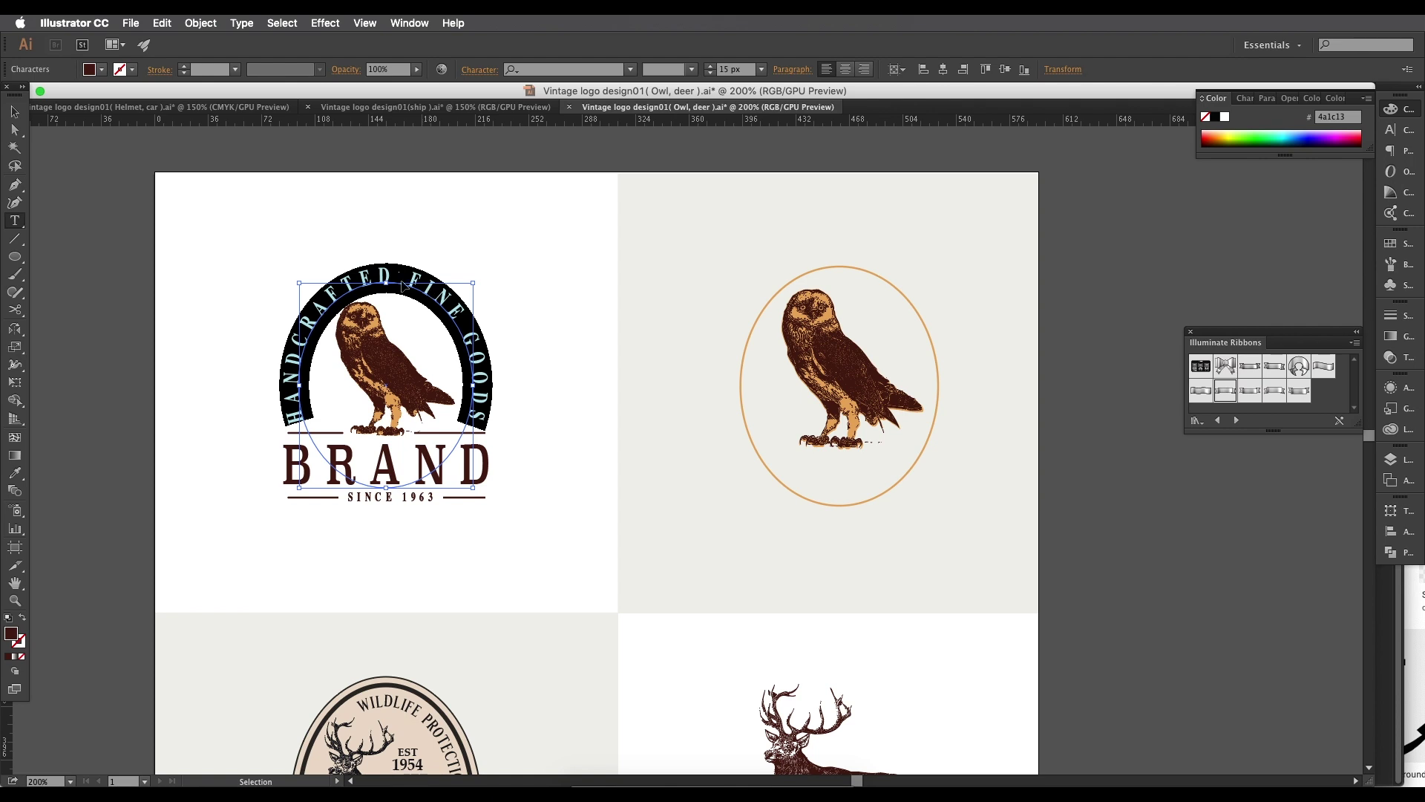
key(Escape)
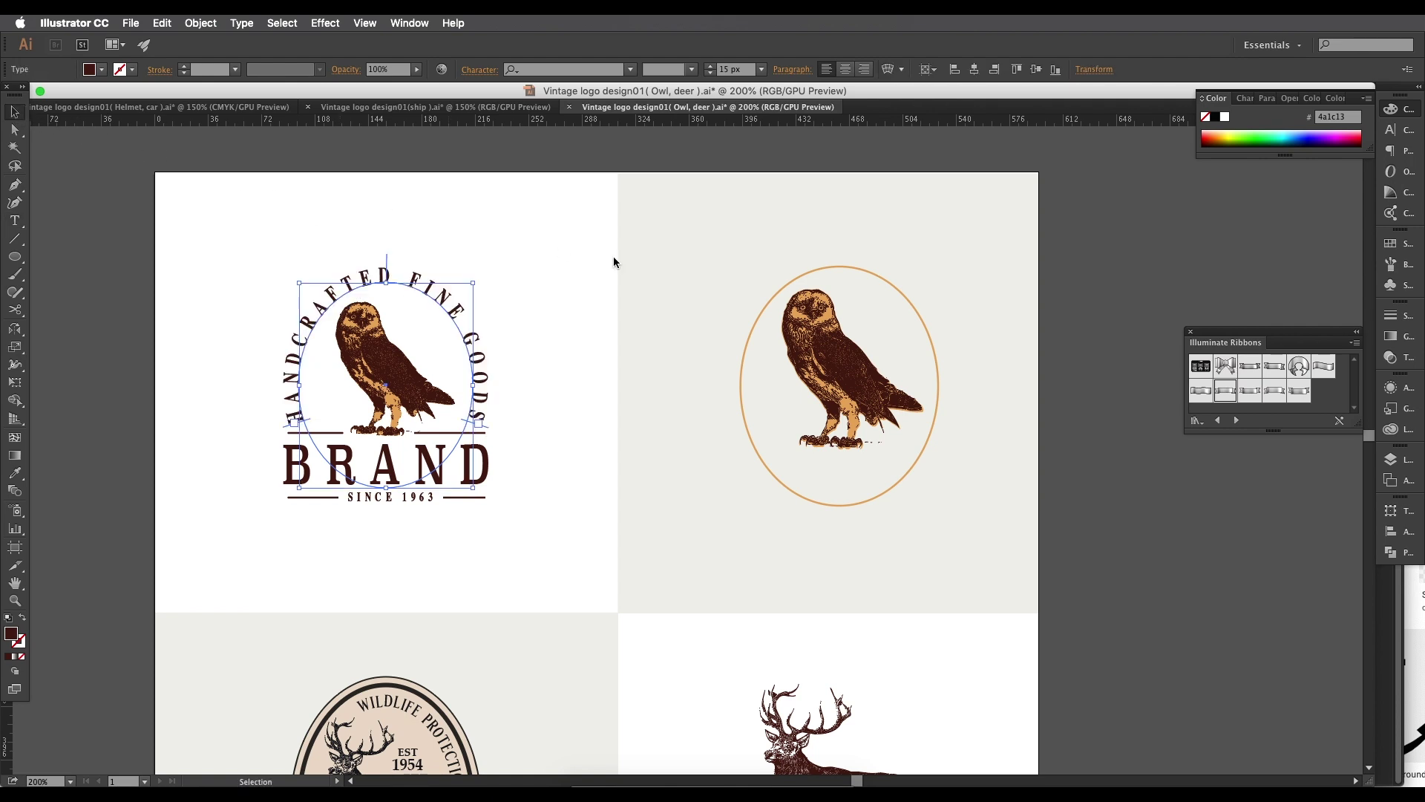
Step: Turn the ellipse into a text path with the Type on a Path tool and paste HANDCRAFTED FINE GOODS onto it
click(764, 309)
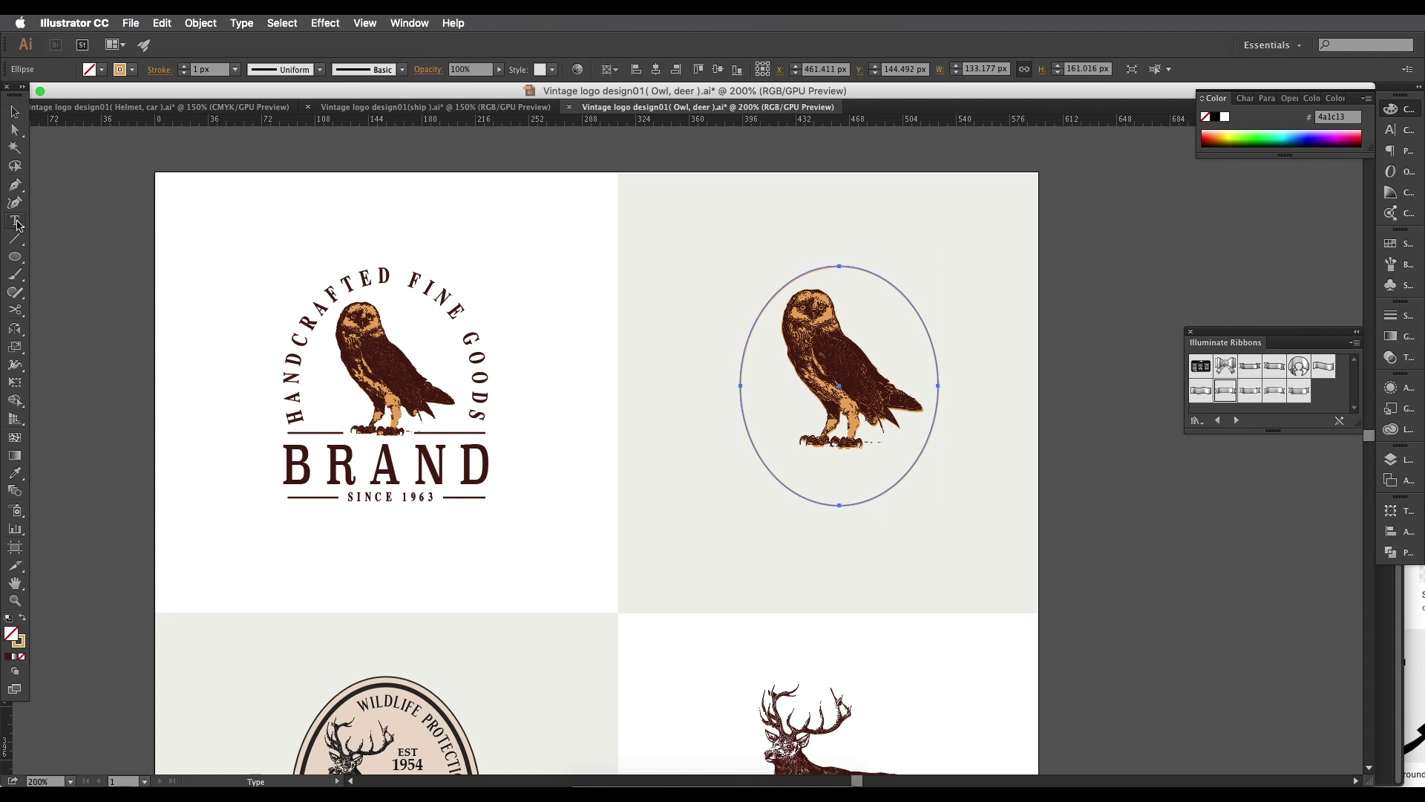
drag(15, 220, 58, 258)
click(768, 297)
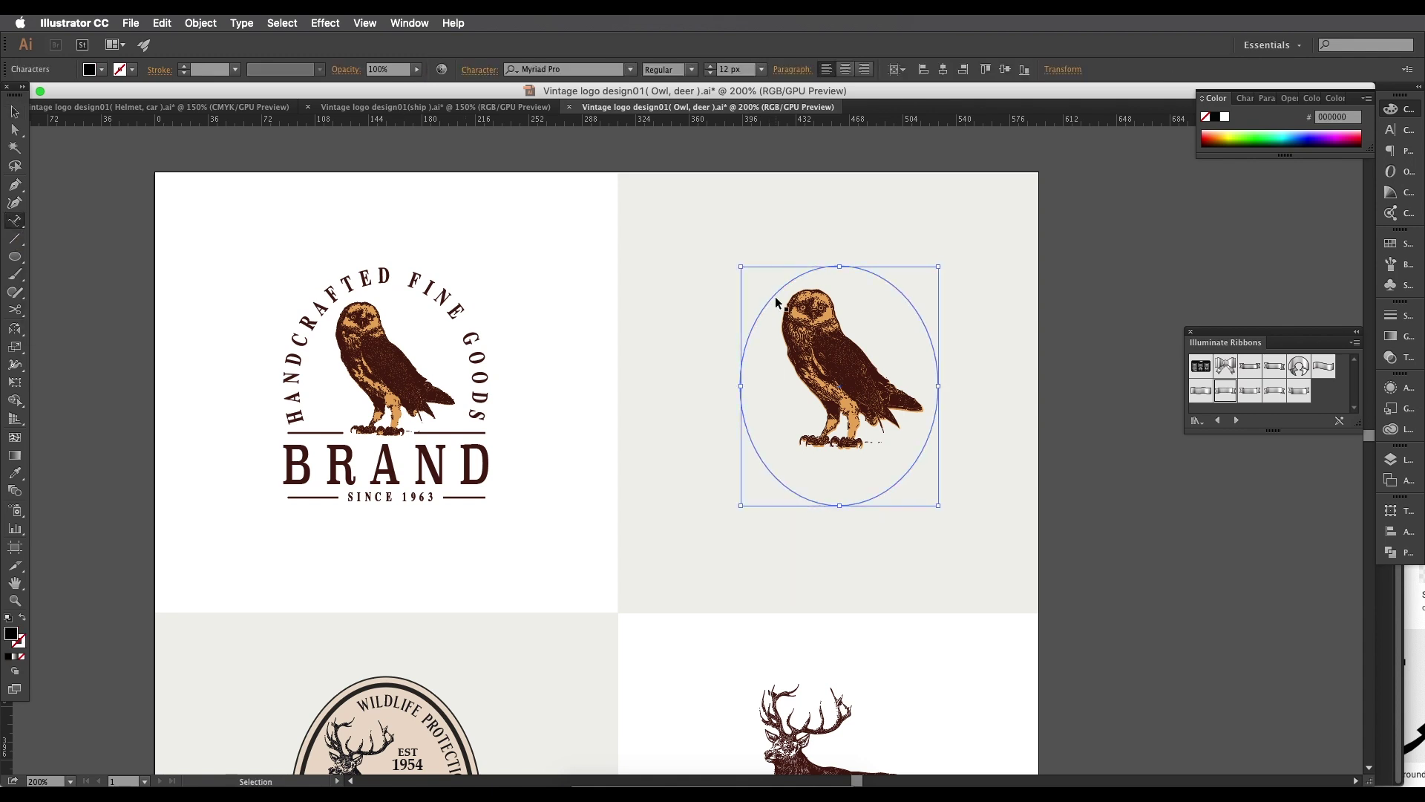
key(ctrl+v)
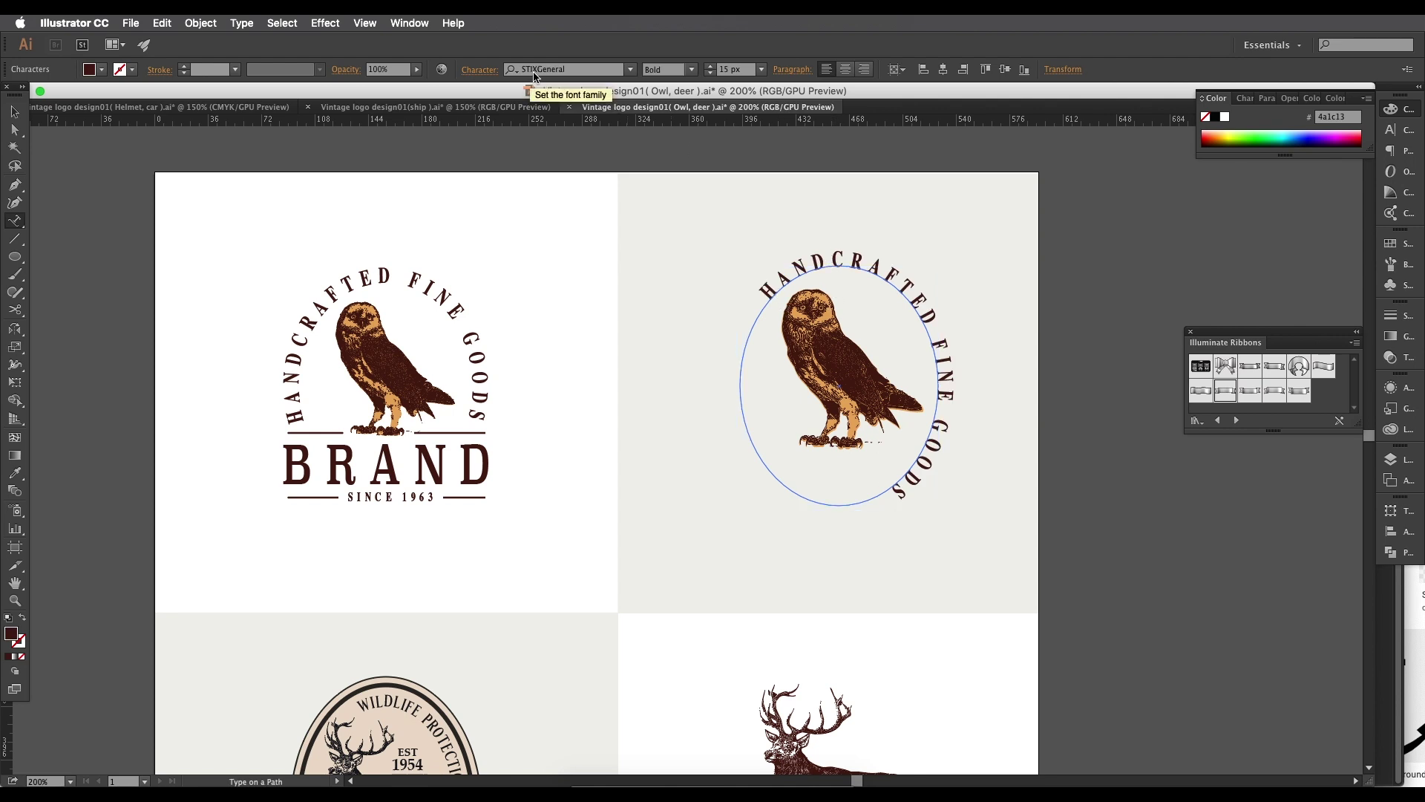
Step: Slide the text along the ellipse so it starts beside the owl's claws and arches over its head
key(v)
click(14, 111)
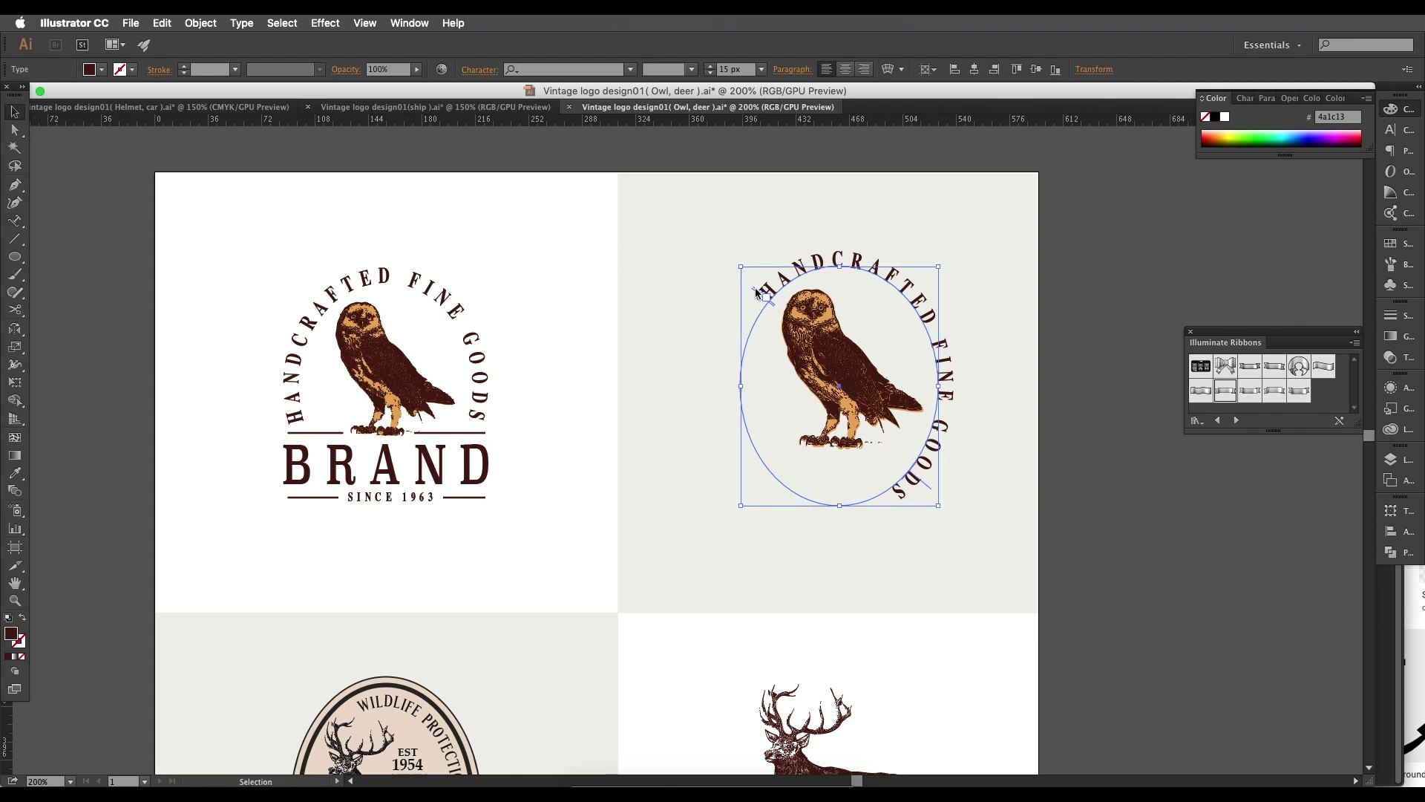
drag(756, 292, 756, 461)
drag(754, 292, 988, 483)
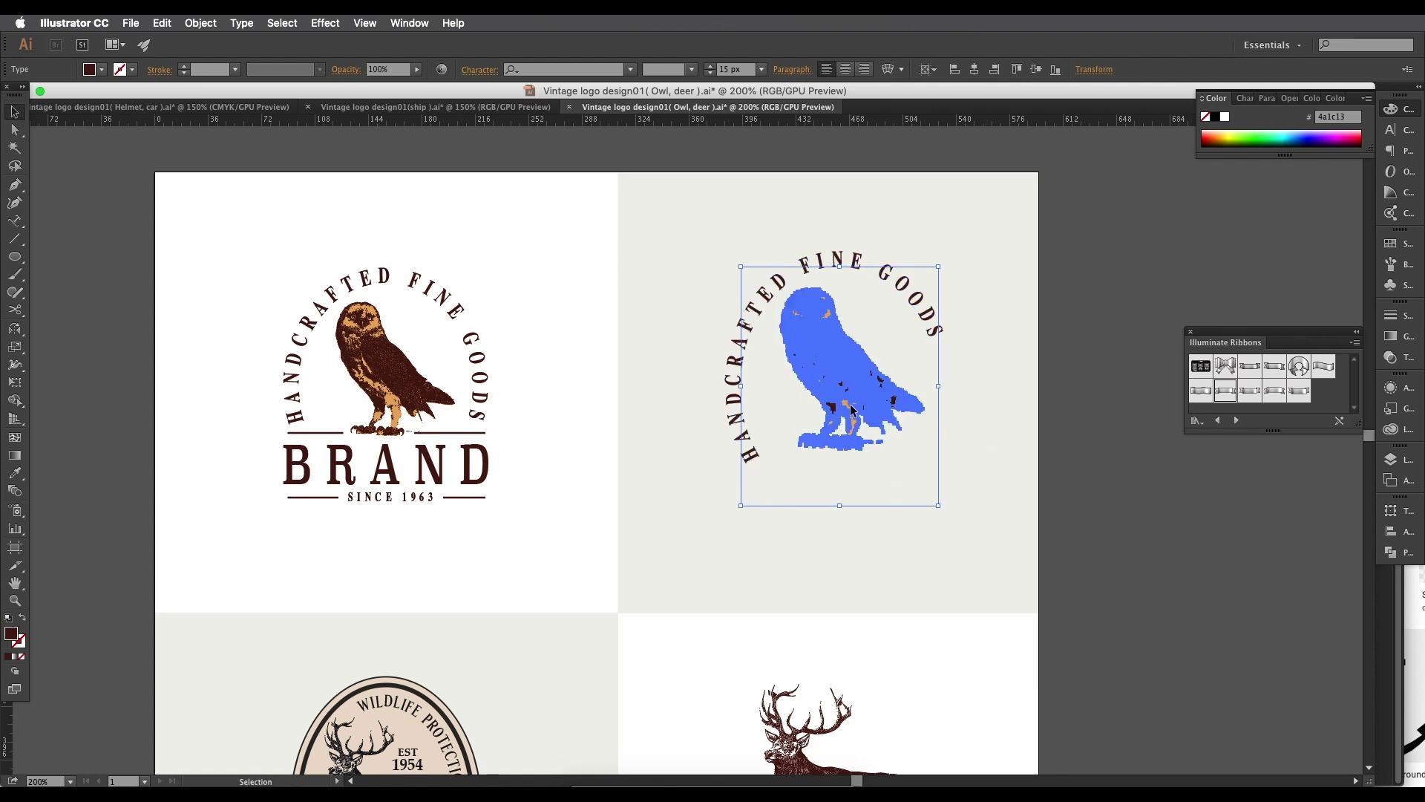
Step: Select the owl together with the curved text and scale both down proportionally around their center
click(868, 431)
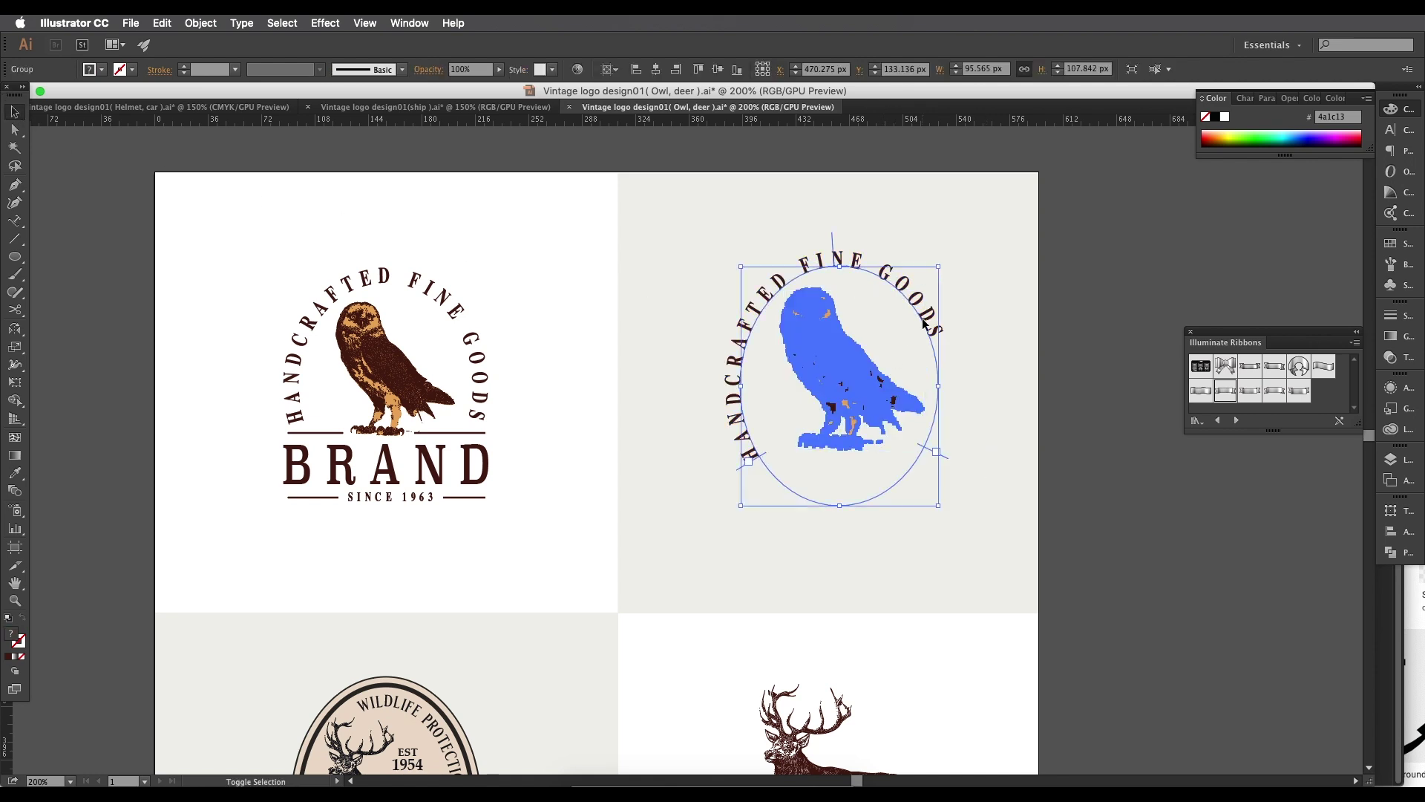
shift+click(841, 482)
drag(841, 484, 841, 484)
click(1094, 435)
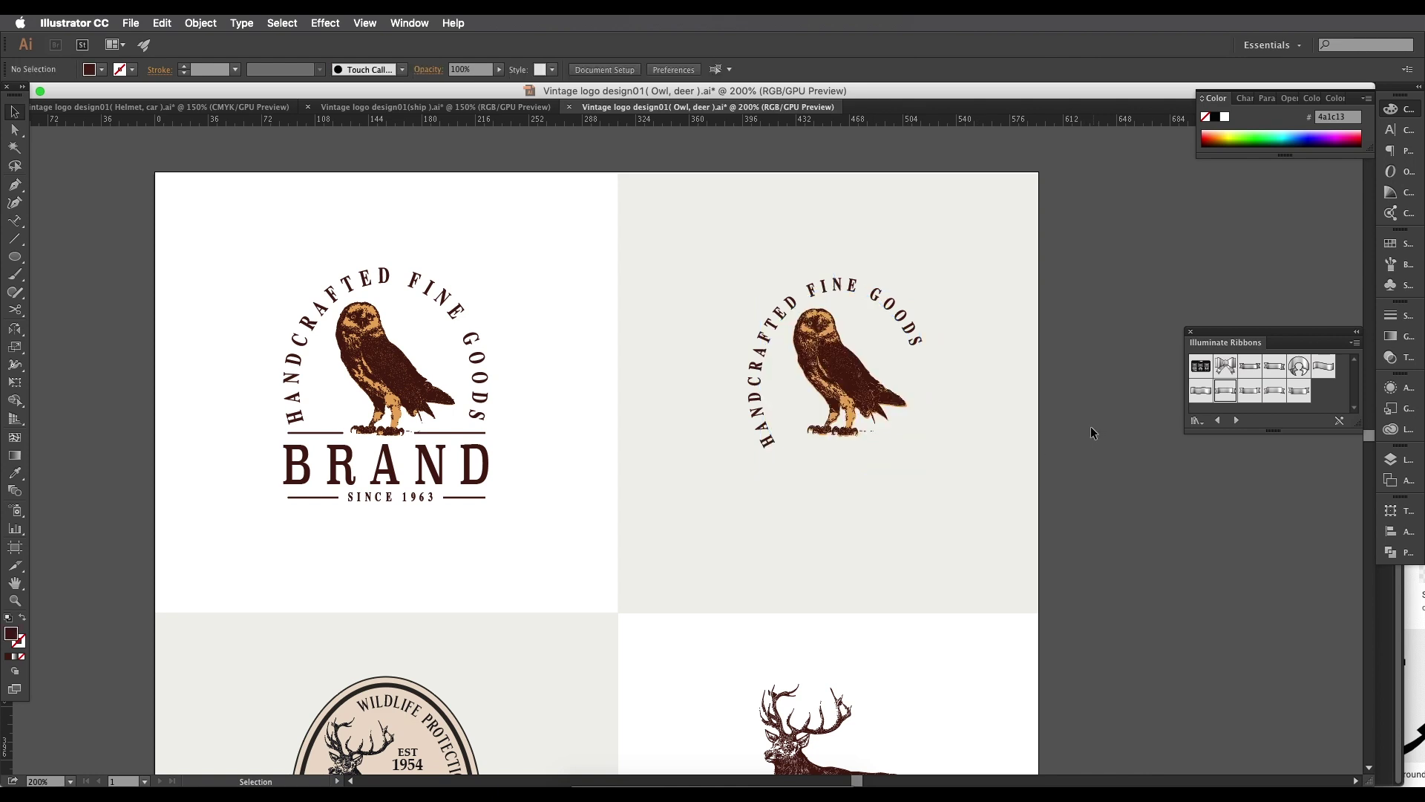
Step: Set the font size of the curved text HANDCRAFTED FINE GOODS to 15 px
click(879, 307)
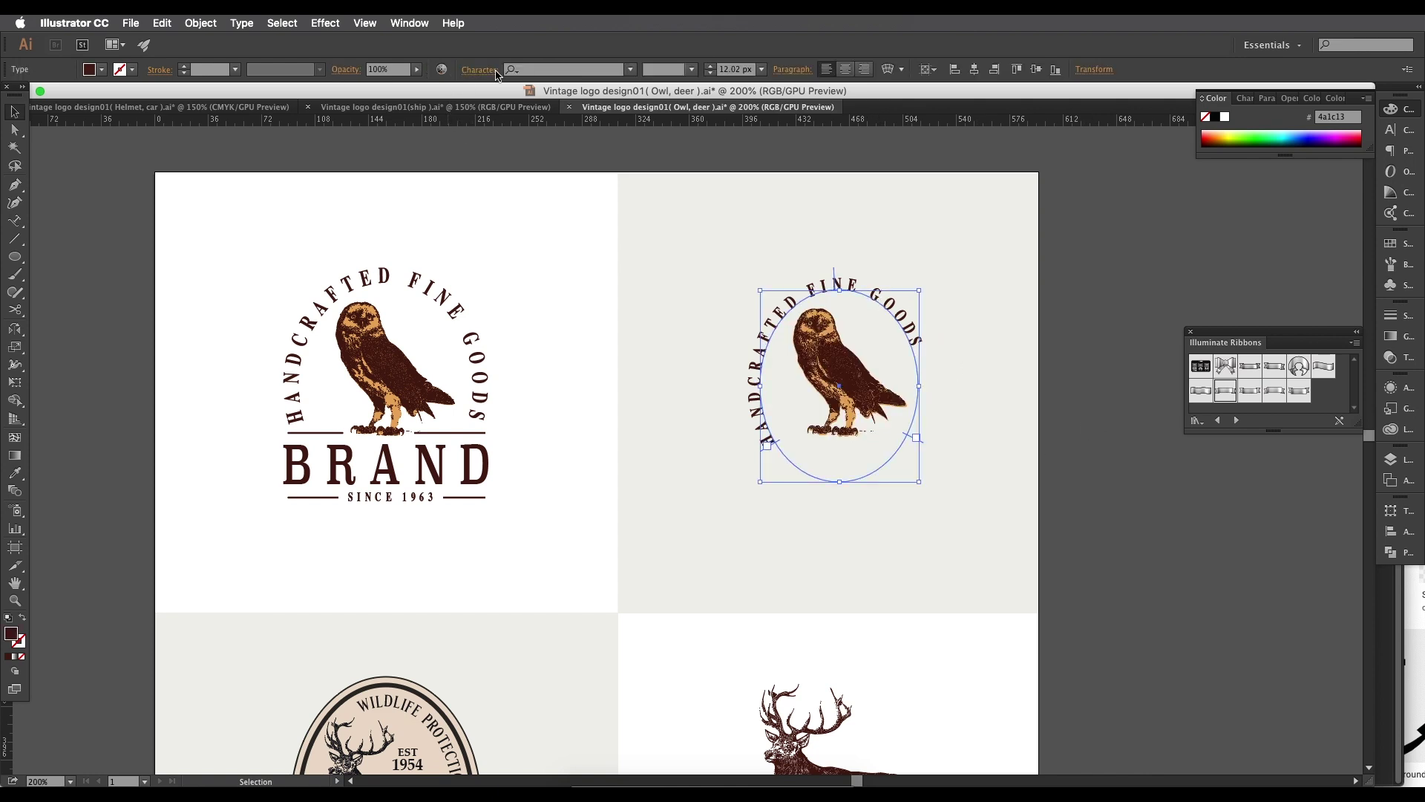
click(479, 70)
click(344, 159)
click(344, 159)
click(344, 158)
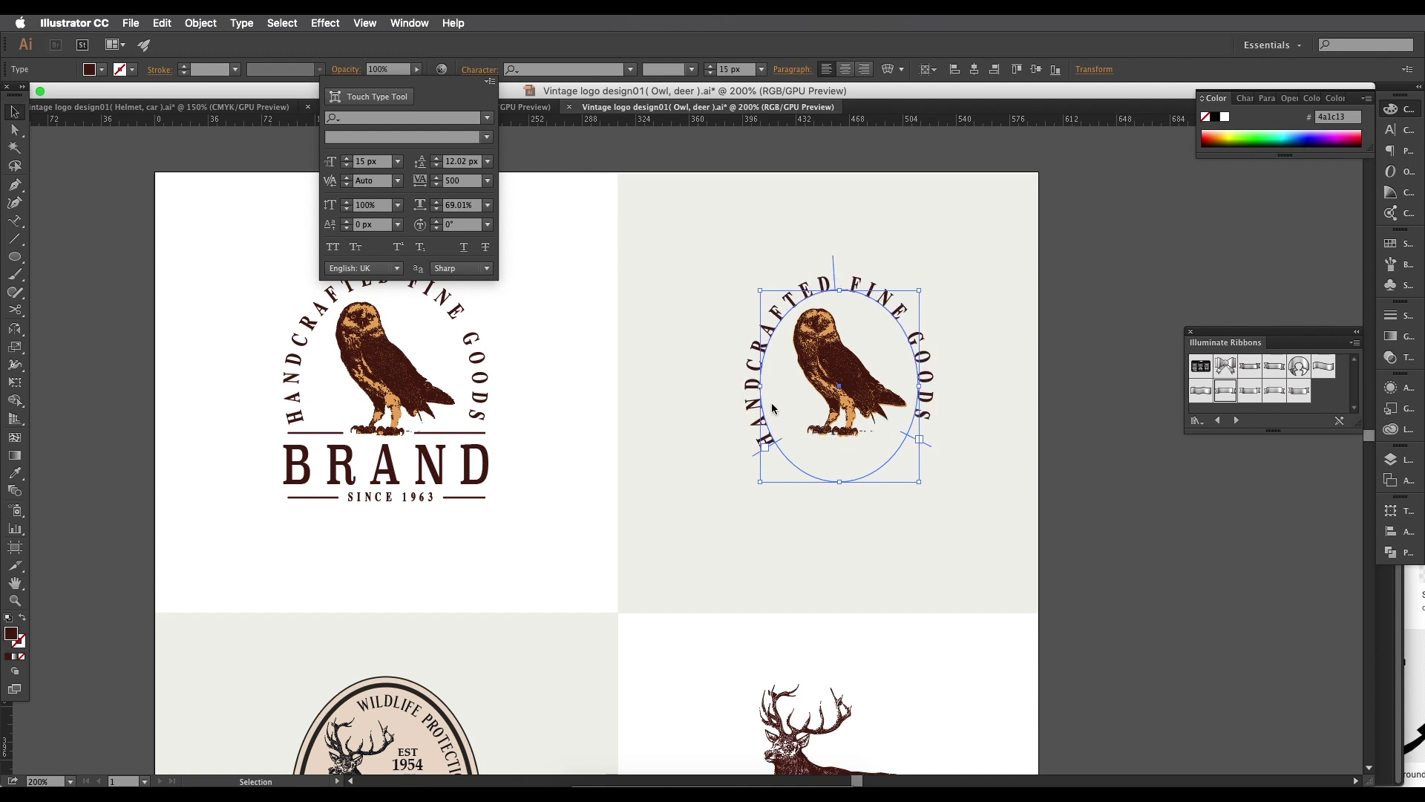
Step: Shift the start of the curved text further up the ellipse so both ends of the arc sit level
click(766, 441)
drag(755, 455, 749, 444)
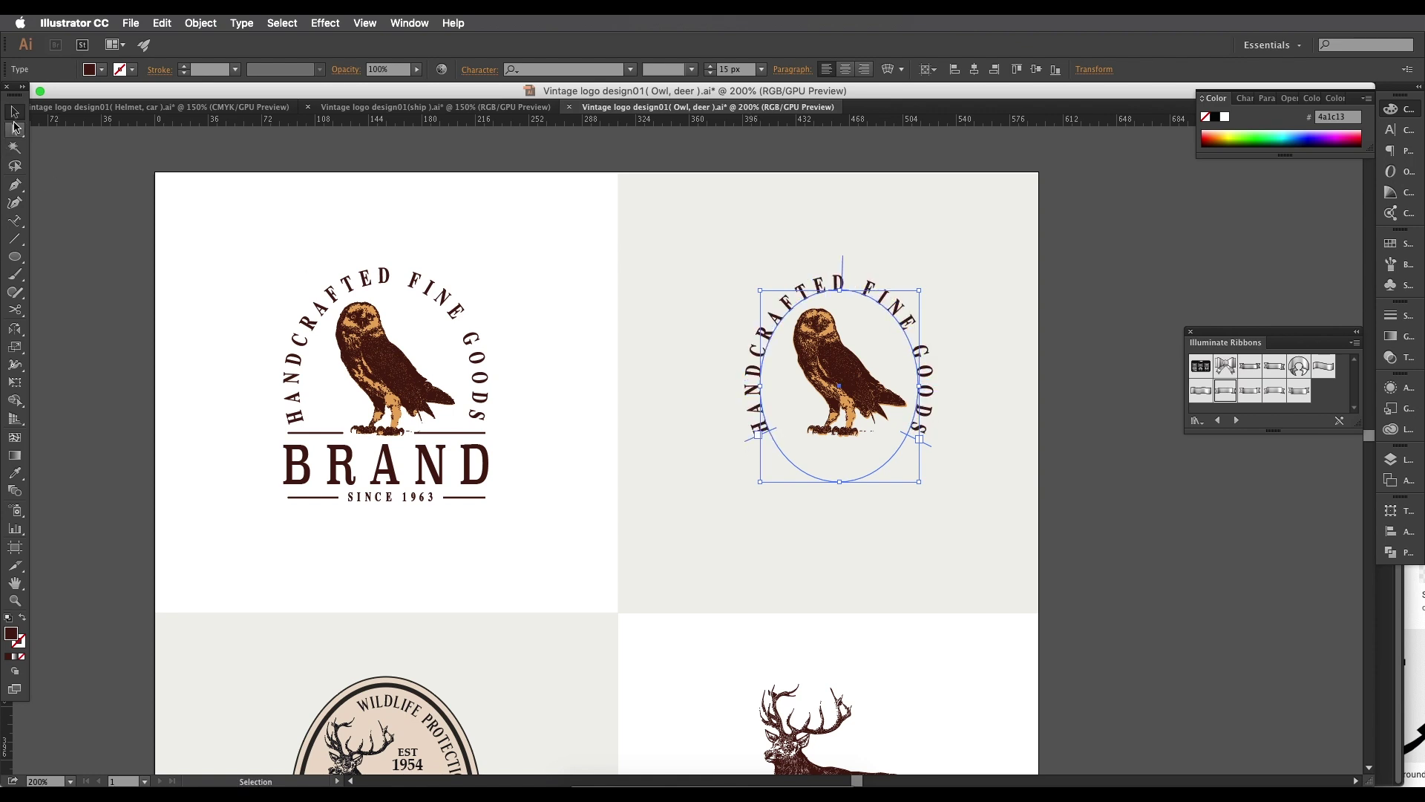
click(131, 180)
Step: Try different tracking values on the curved text HANDCRAFTED FINE GOODS, ending at 500
scroll(877, 293, up, 1)
drag(876, 293, 926, 300)
click(925, 302)
click(483, 70)
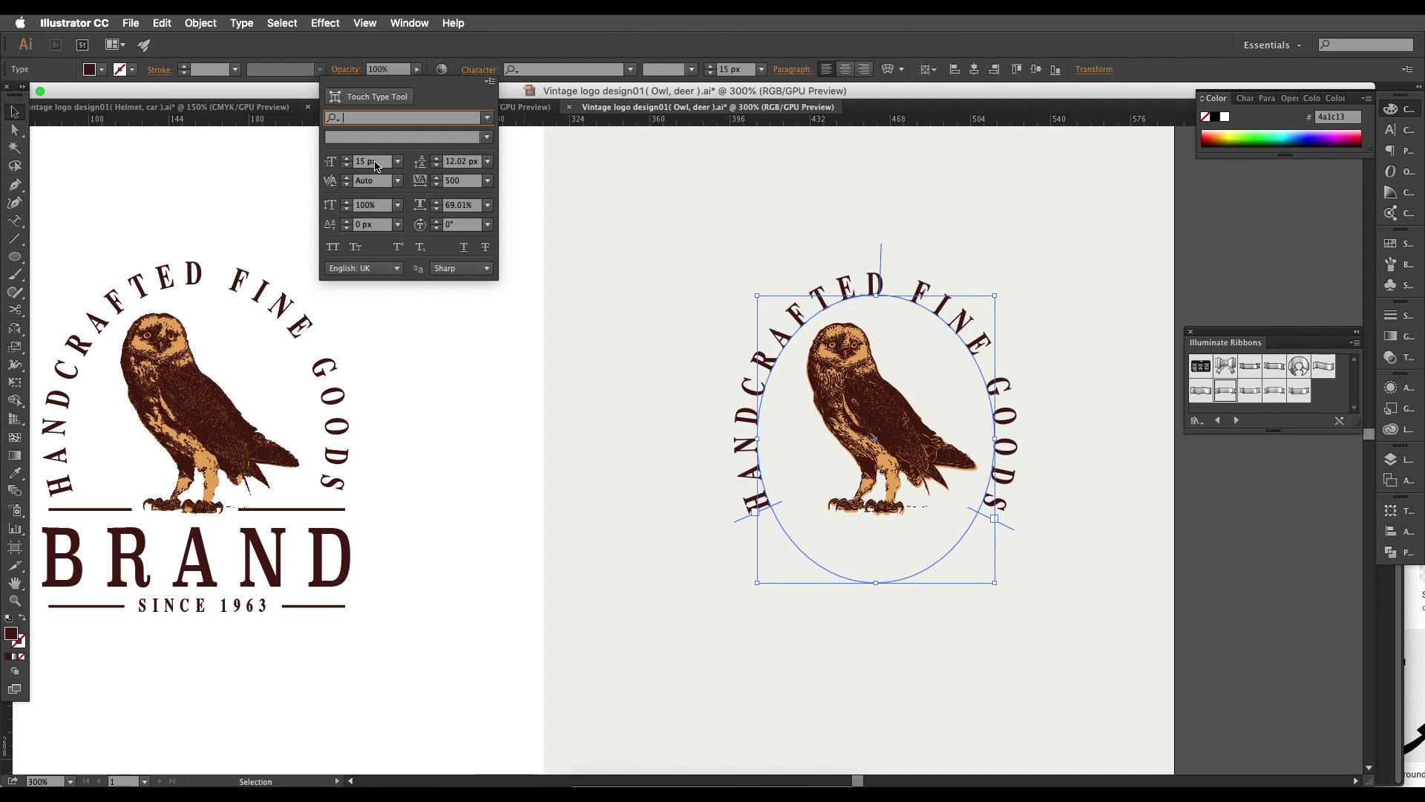
click(438, 182)
click(438, 182)
click(436, 185)
click(436, 185)
click(436, 185)
click(437, 185)
click(436, 185)
click(437, 184)
click(437, 185)
click(437, 185)
click(442, 182)
click(443, 181)
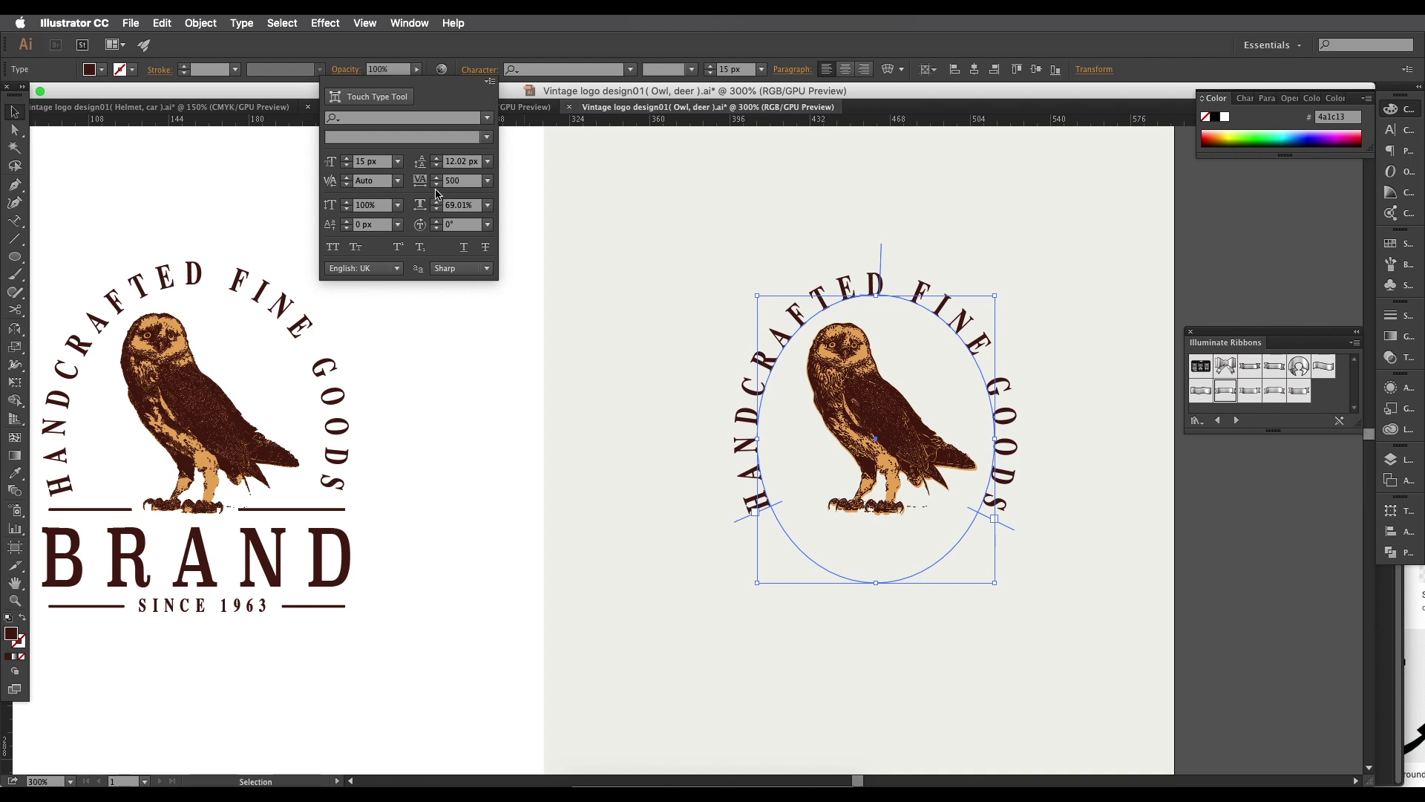
Step: Set the tracking of the curved text HANDCRAFTED FINE GOODS to 490 and deselect it
click(437, 185)
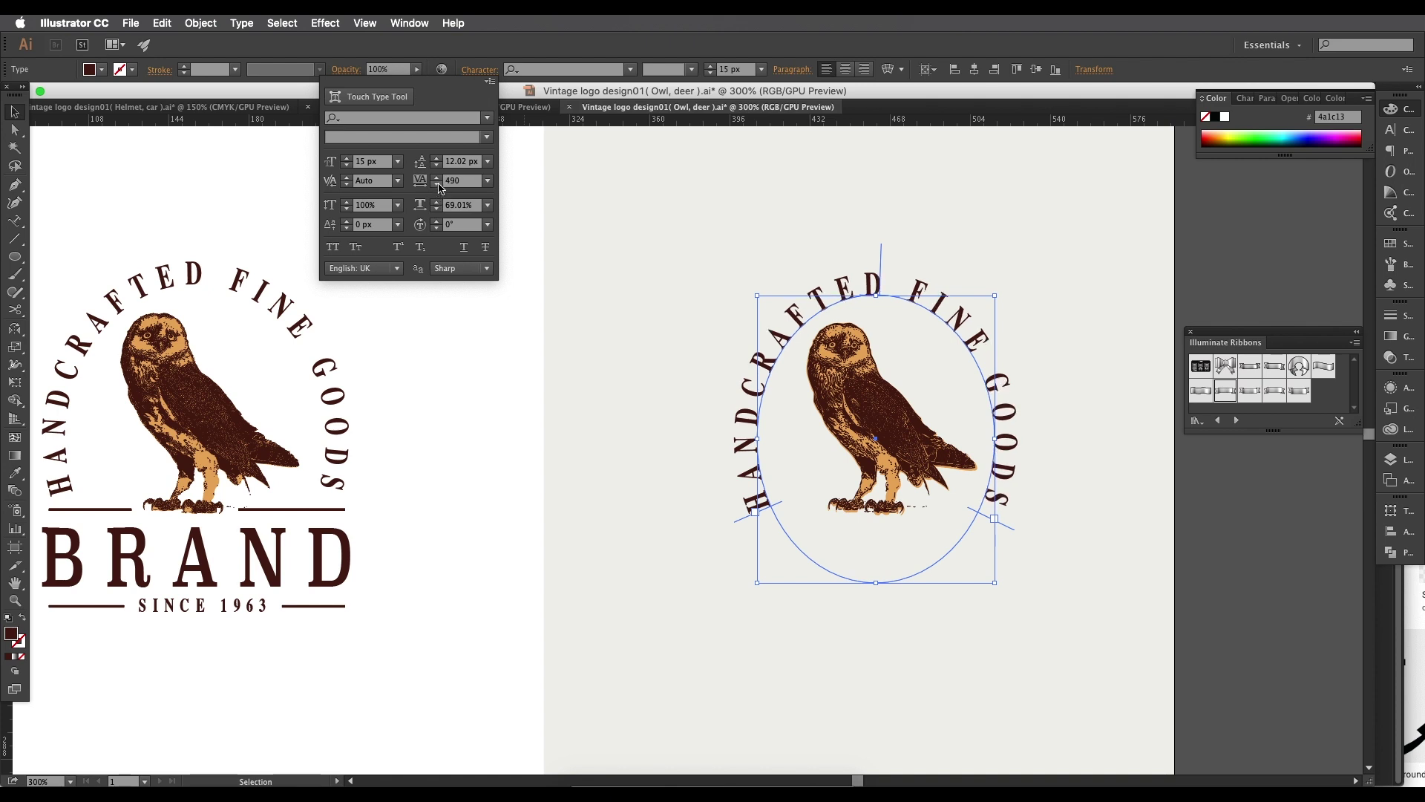
click(710, 514)
click(378, 254)
drag(486, 369, 602, 331)
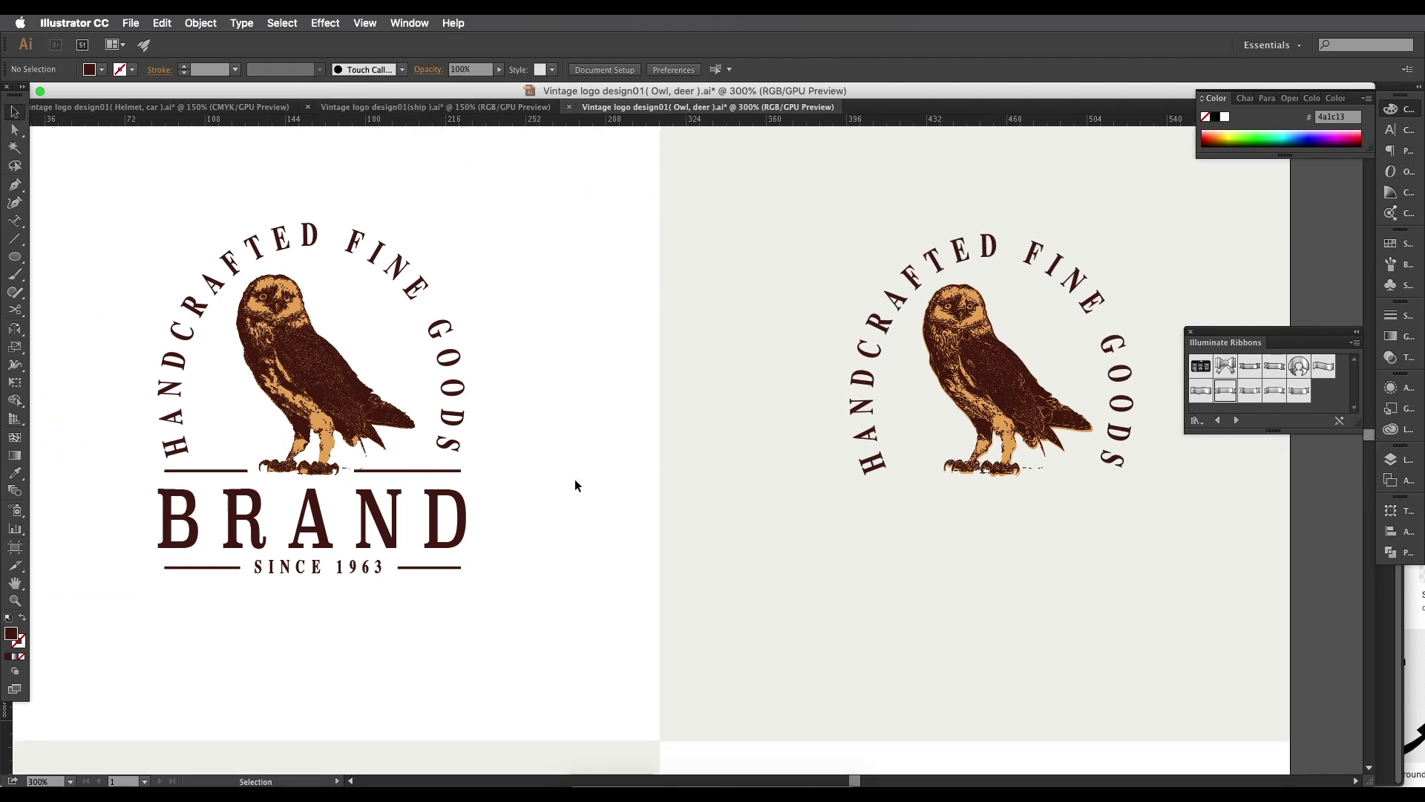
Step: Draw a horizontal line about 114 px long beneath the new owl and give it a dark brown 1 px stroke
scroll(574, 480, down, 2)
click(15, 238)
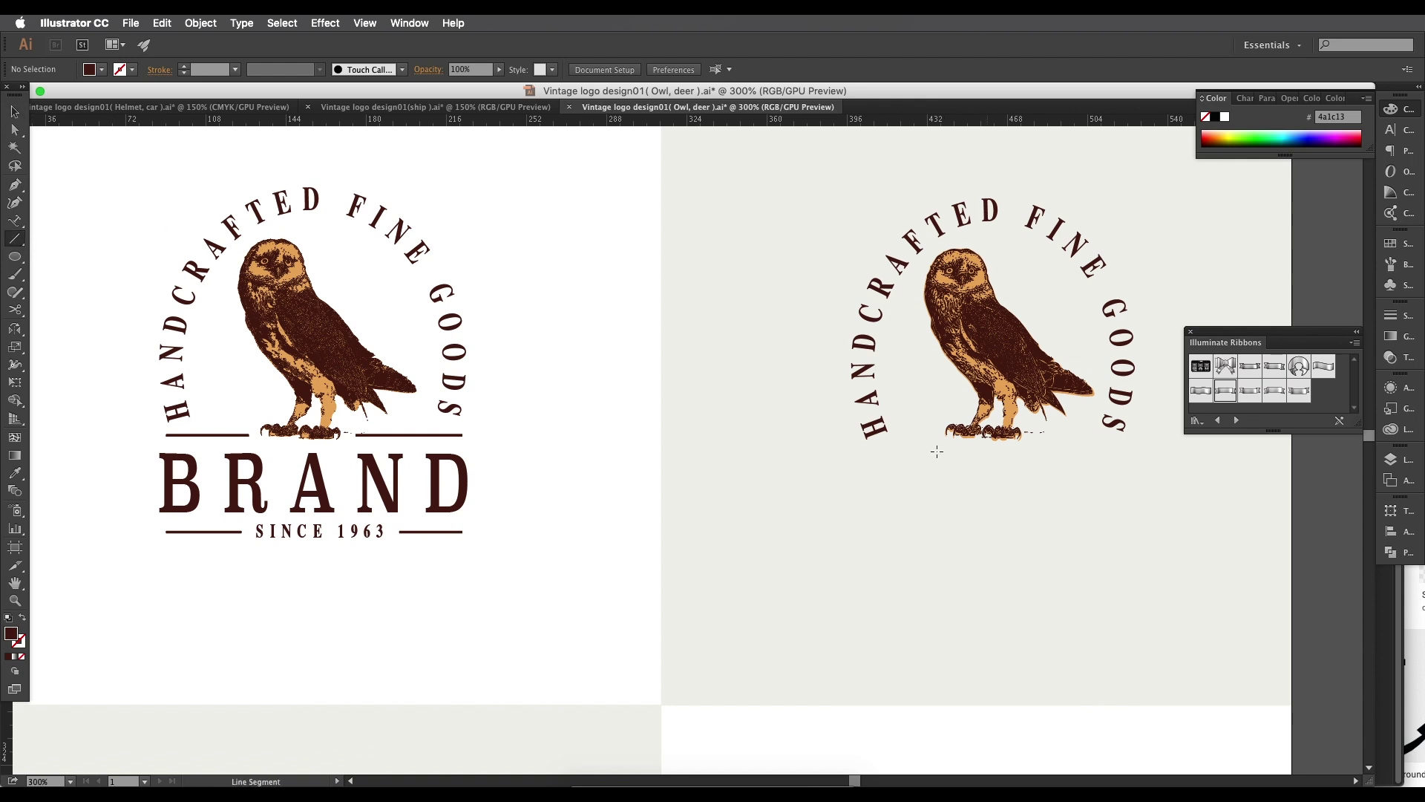
drag(867, 445, 1123, 452)
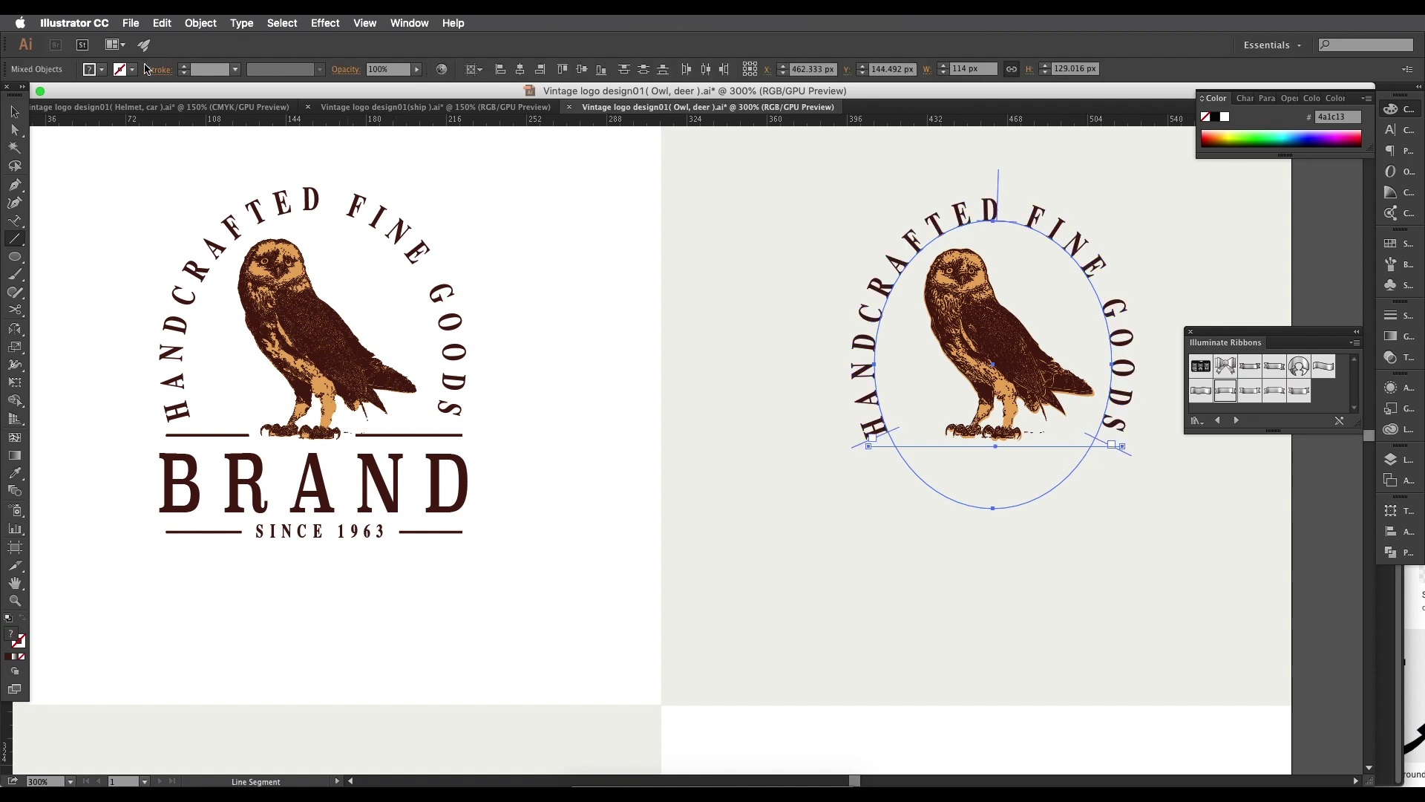
click(14, 654)
click(23, 618)
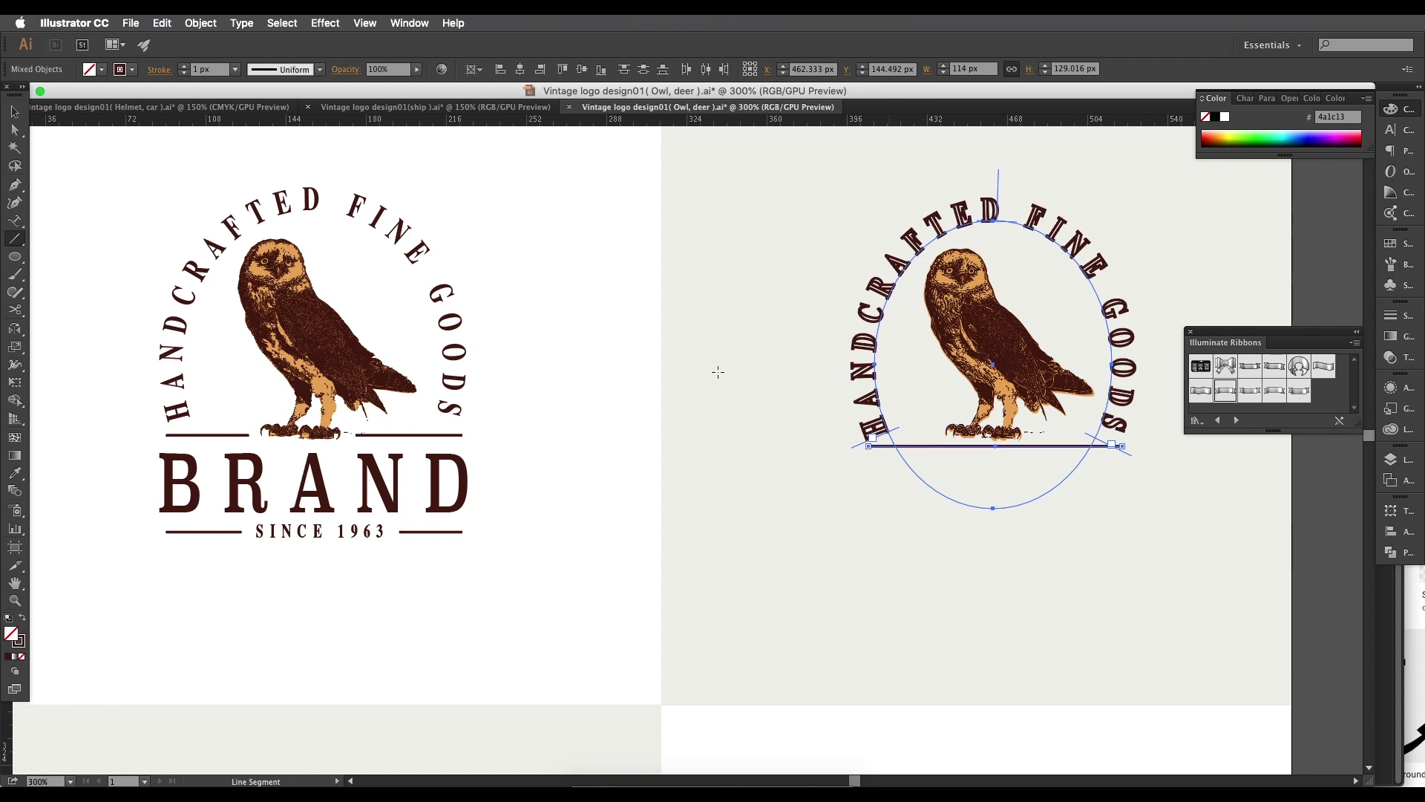
click(14, 112)
click(528, 375)
click(963, 446)
scroll(964, 416, right, 1)
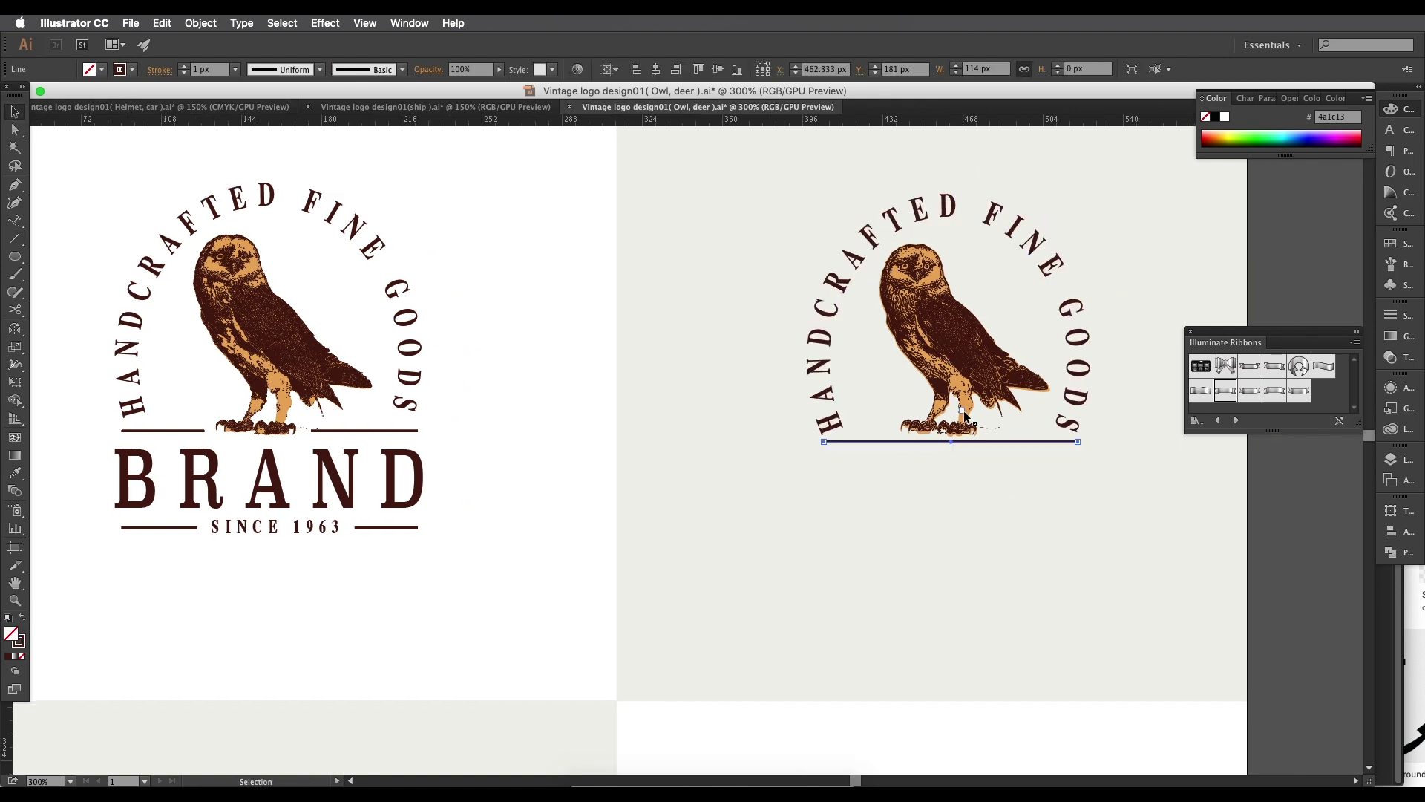
Step: Move the new owl down slightly so that its feet overlap the horizontal line
click(965, 416)
drag(965, 448, 965, 450)
drag(954, 459, 954, 455)
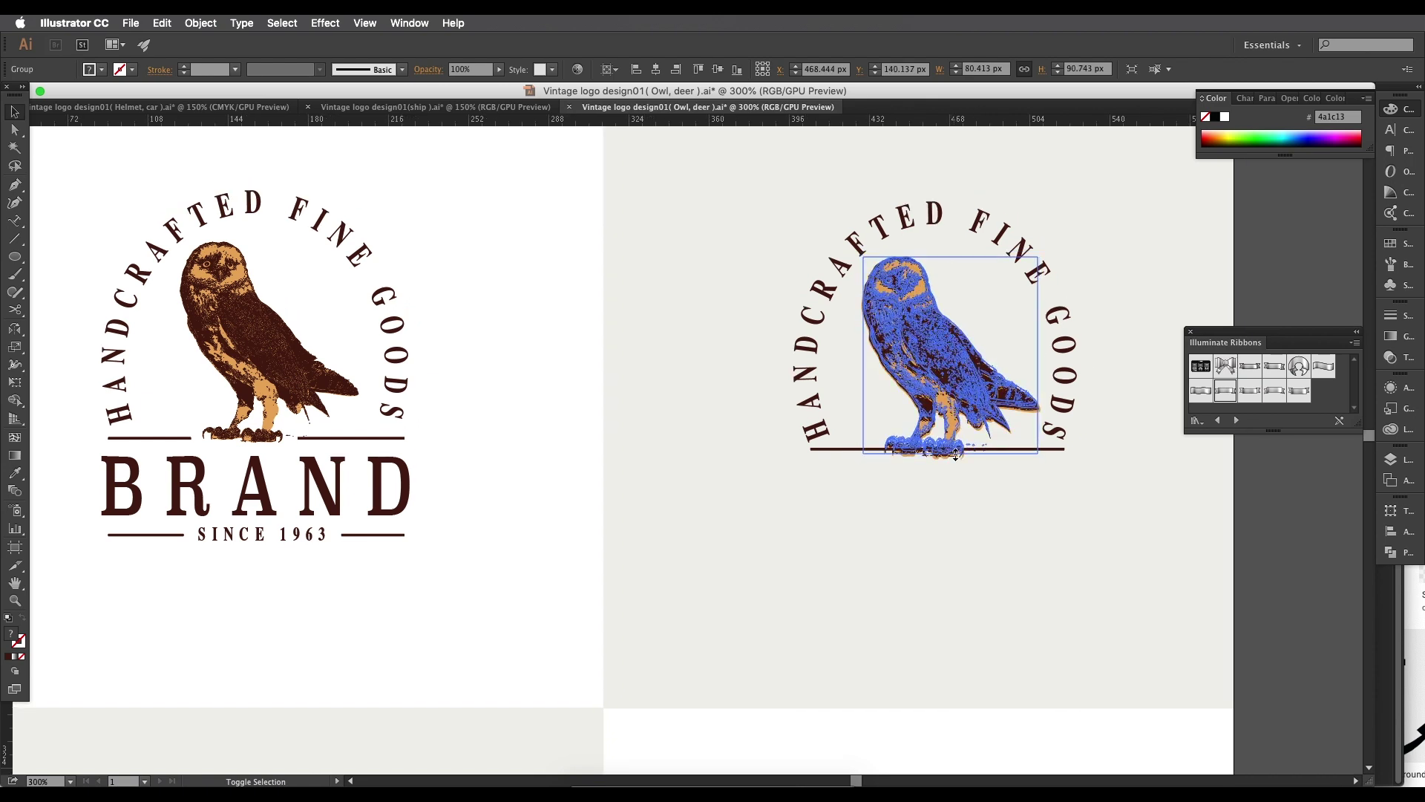
click(957, 496)
Step: Shift the start and end points of the curved text slightly higher on the ellipse, above the horizontal line
click(829, 429)
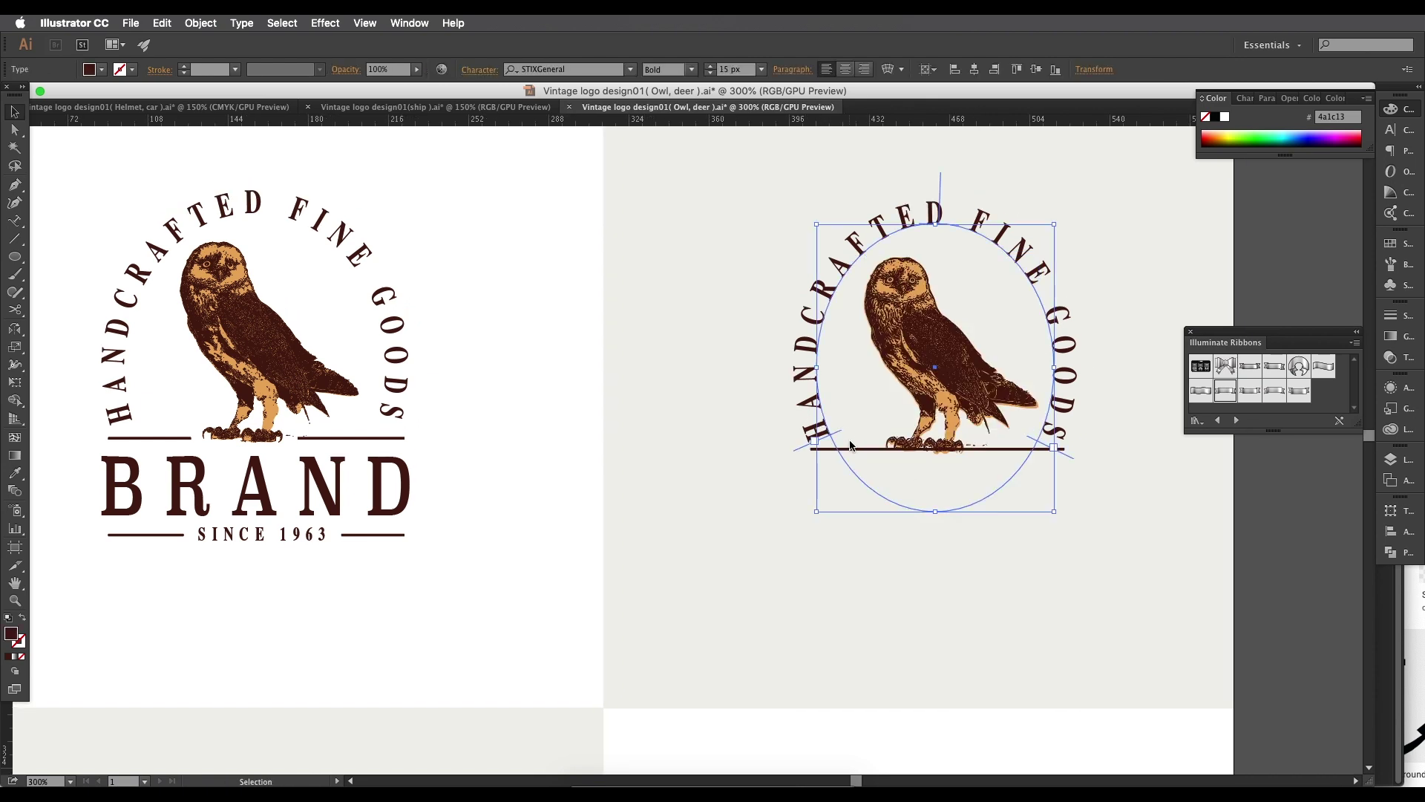
drag(808, 454, 801, 437)
drag(1076, 459, 1079, 418)
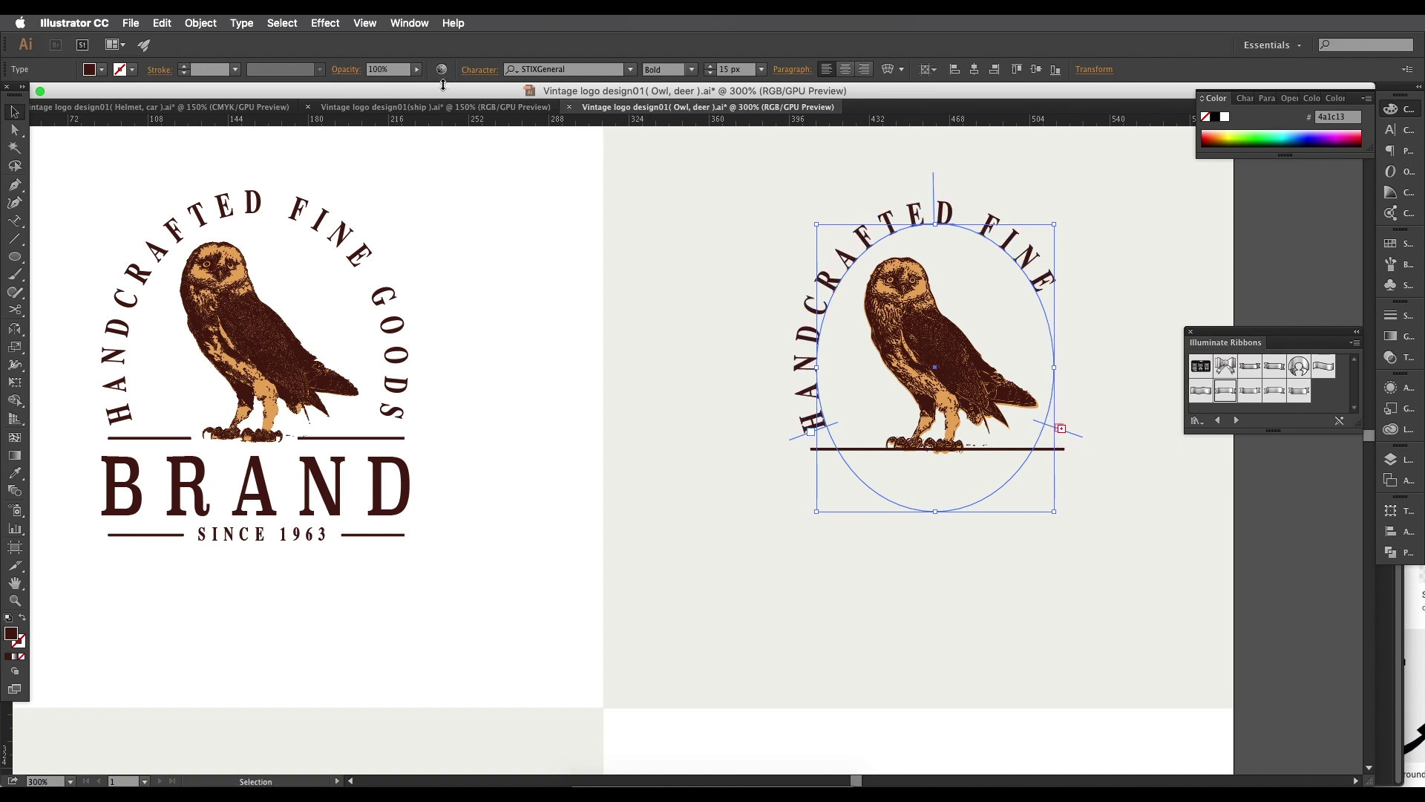
Step: Fine-tune the tracking of the curved text so the whole phrase HANDCRAFTED FINE GOODS fits on the arc
click(479, 70)
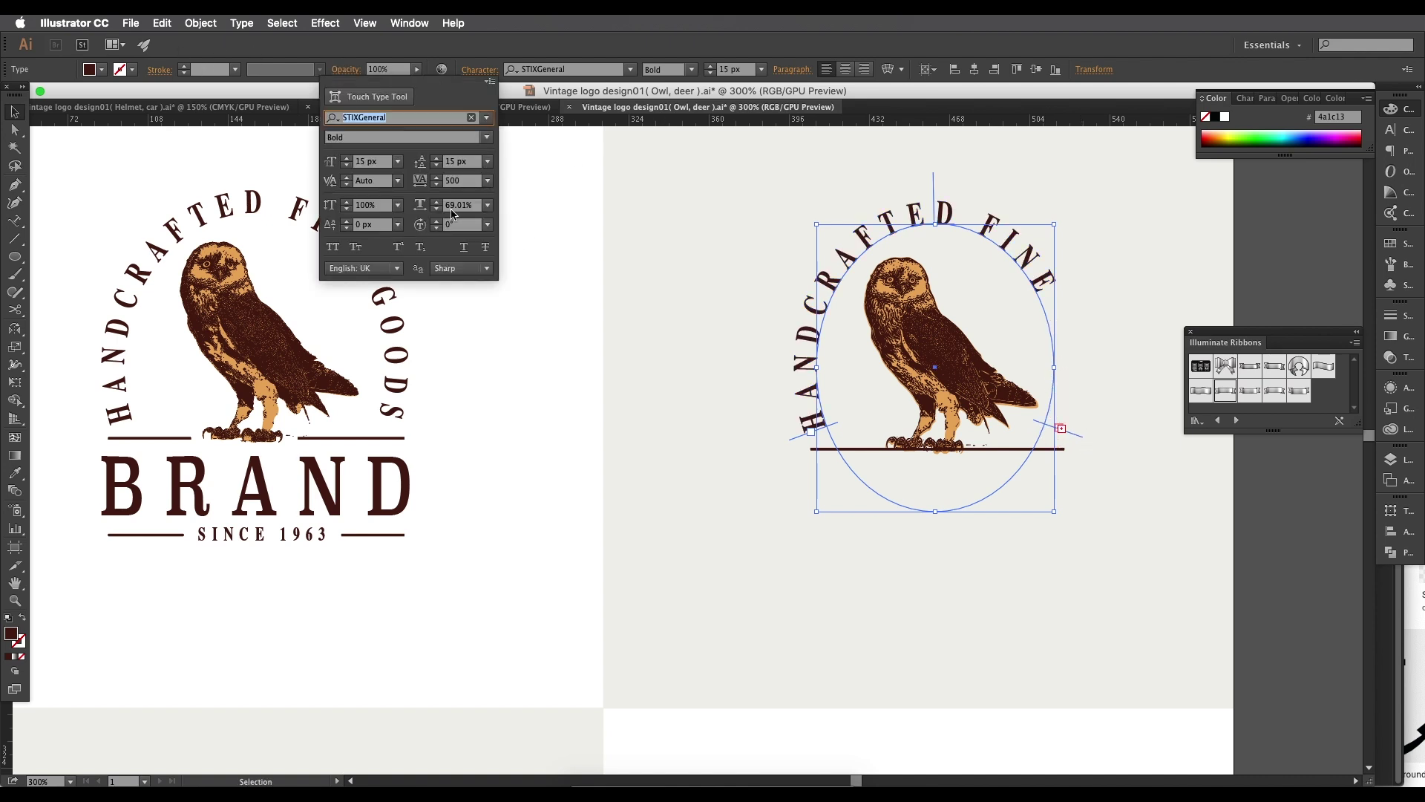
click(437, 178)
click(436, 177)
click(437, 185)
click(437, 185)
click(436, 185)
click(437, 185)
Step: Raise the line under the owl slightly and place a copy of it lower down at Y 223 px
click(14, 112)
click(340, 233)
drag(1009, 448, 1021, 545)
click(1009, 447)
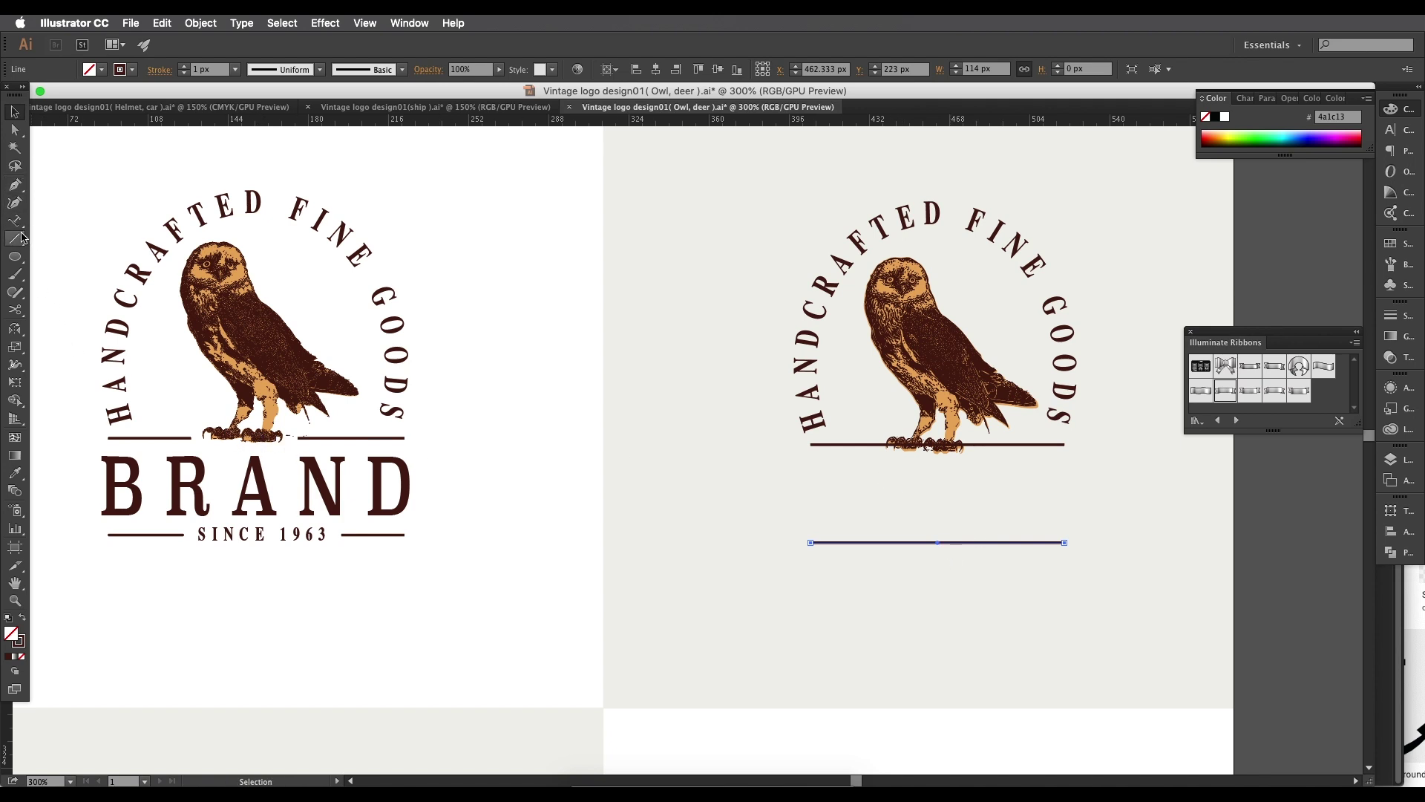
Step: Cut the upper line with the Scissors tool on both sides of the owl's feet
click(16, 309)
click(877, 445)
click(991, 443)
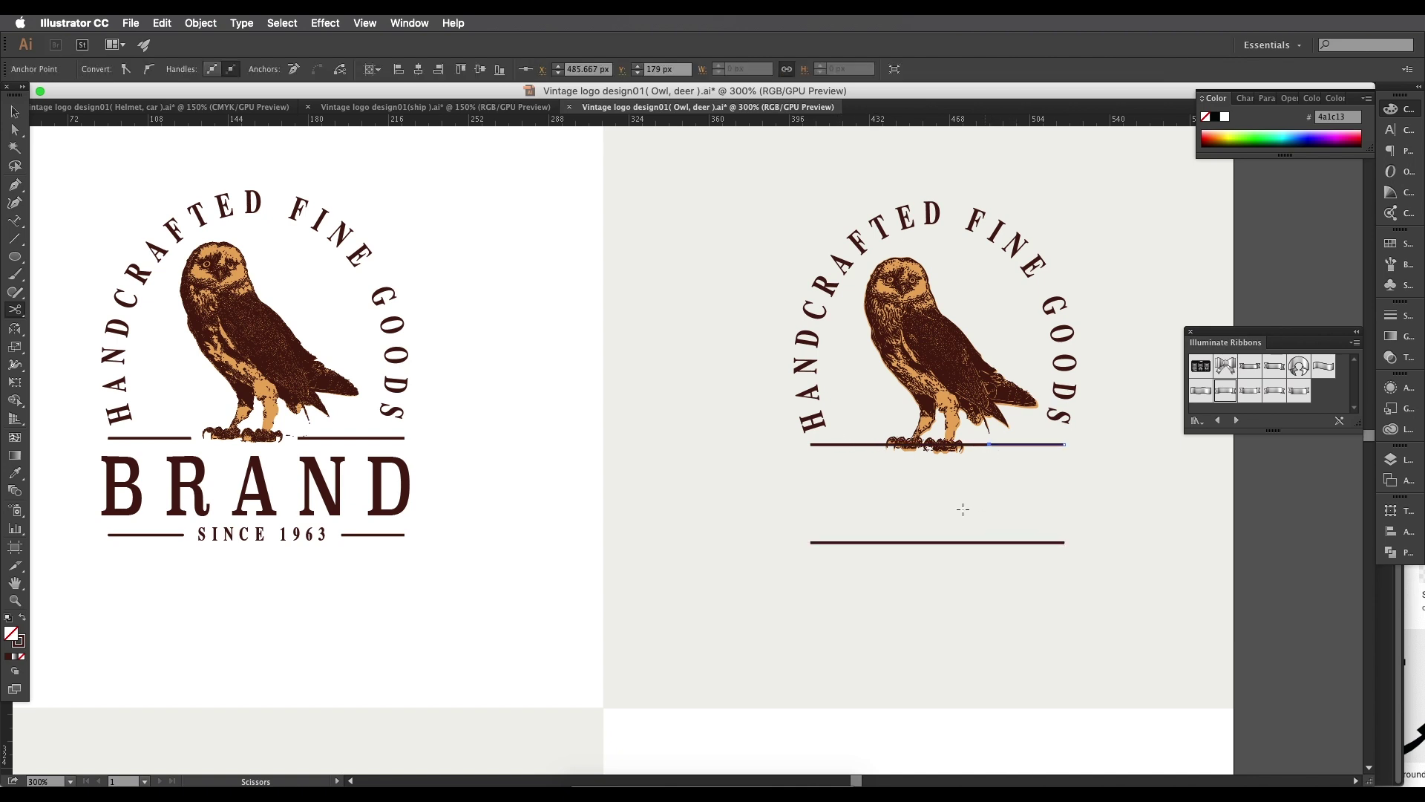
Step: Cut the lower line with the Scissors tool at two points to separate its middle section
click(861, 542)
click(855, 436)
key(v)
click(898, 541)
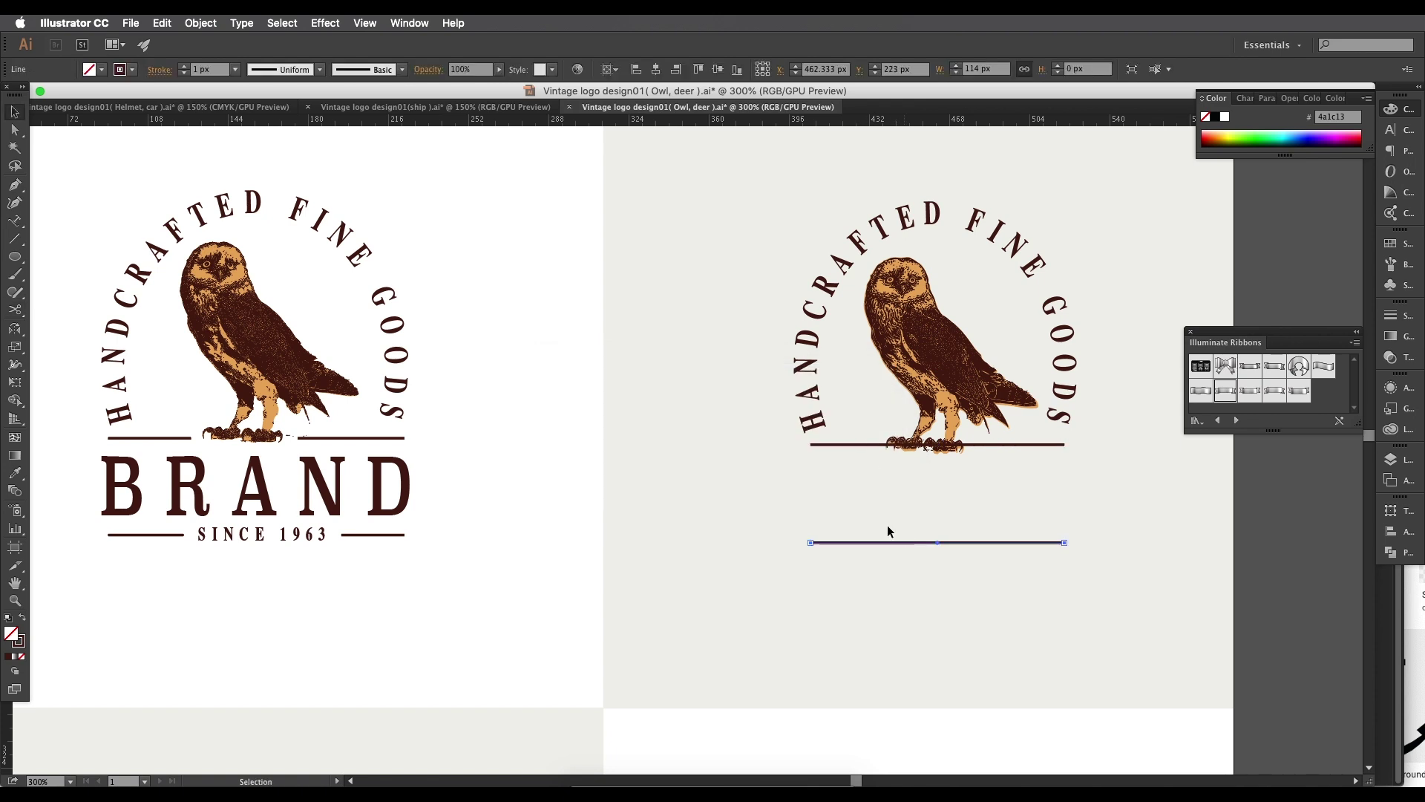
click(15, 309)
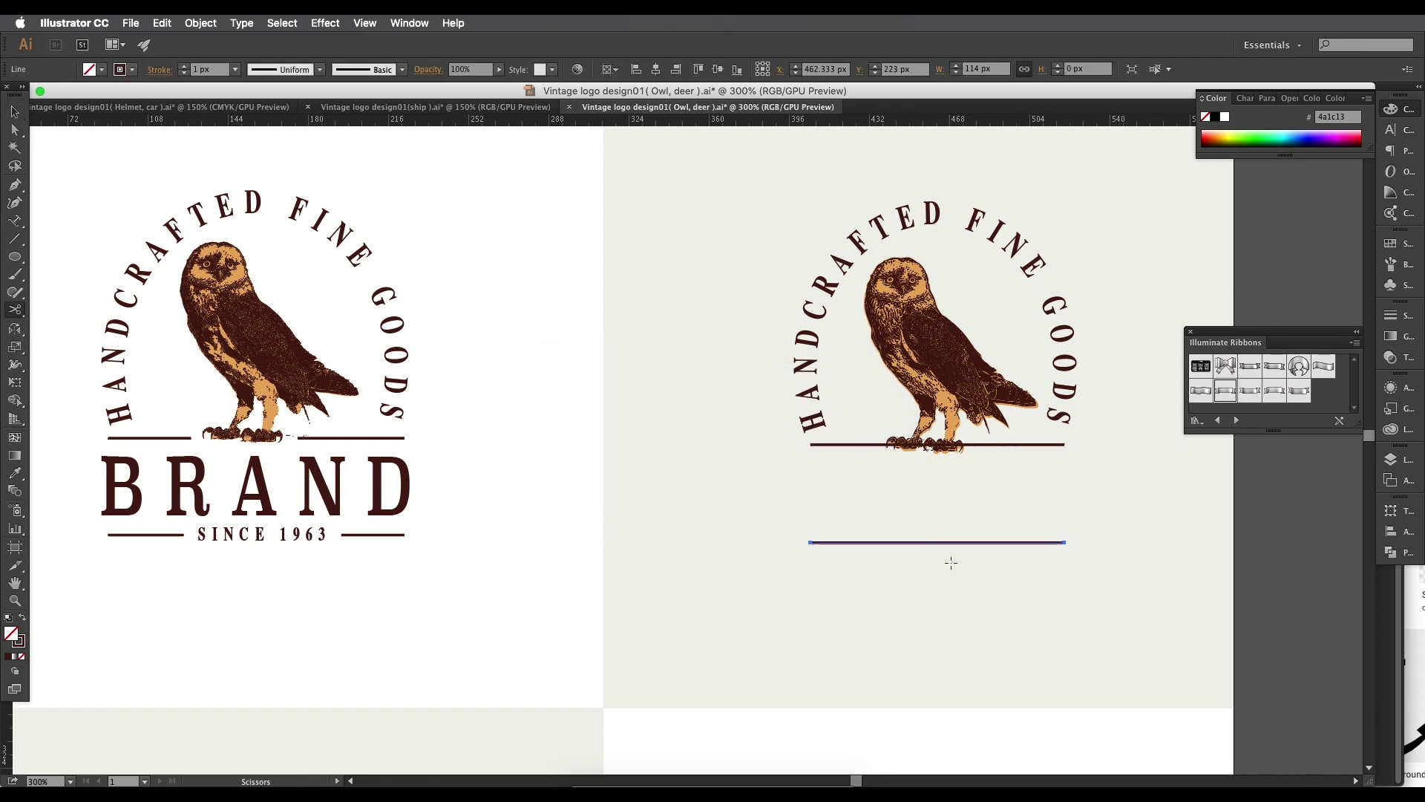
click(861, 542)
click(997, 543)
Step: Delete the middle sections of the lower and upper lines
key(v)
click(956, 544)
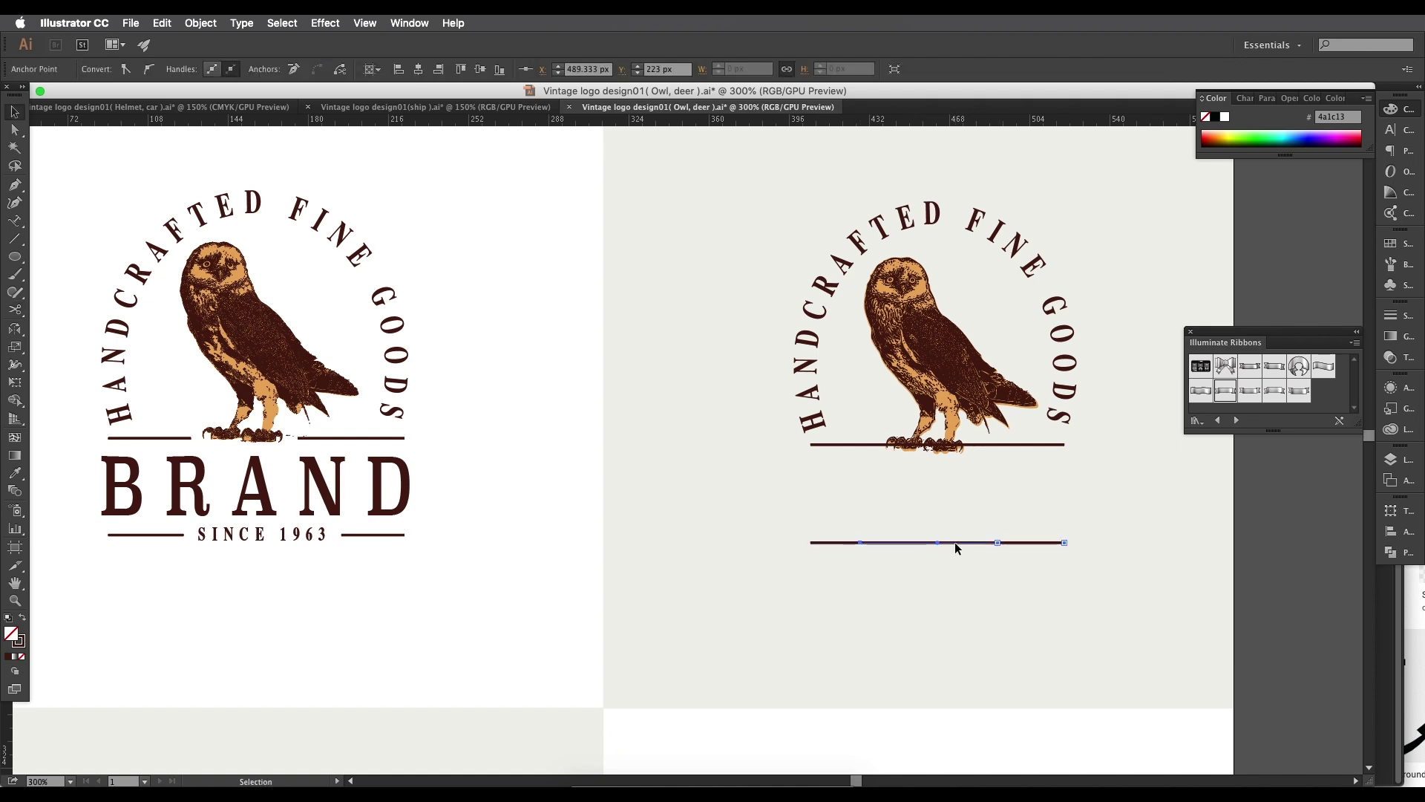
key(Delete)
click(972, 443)
key(Delete)
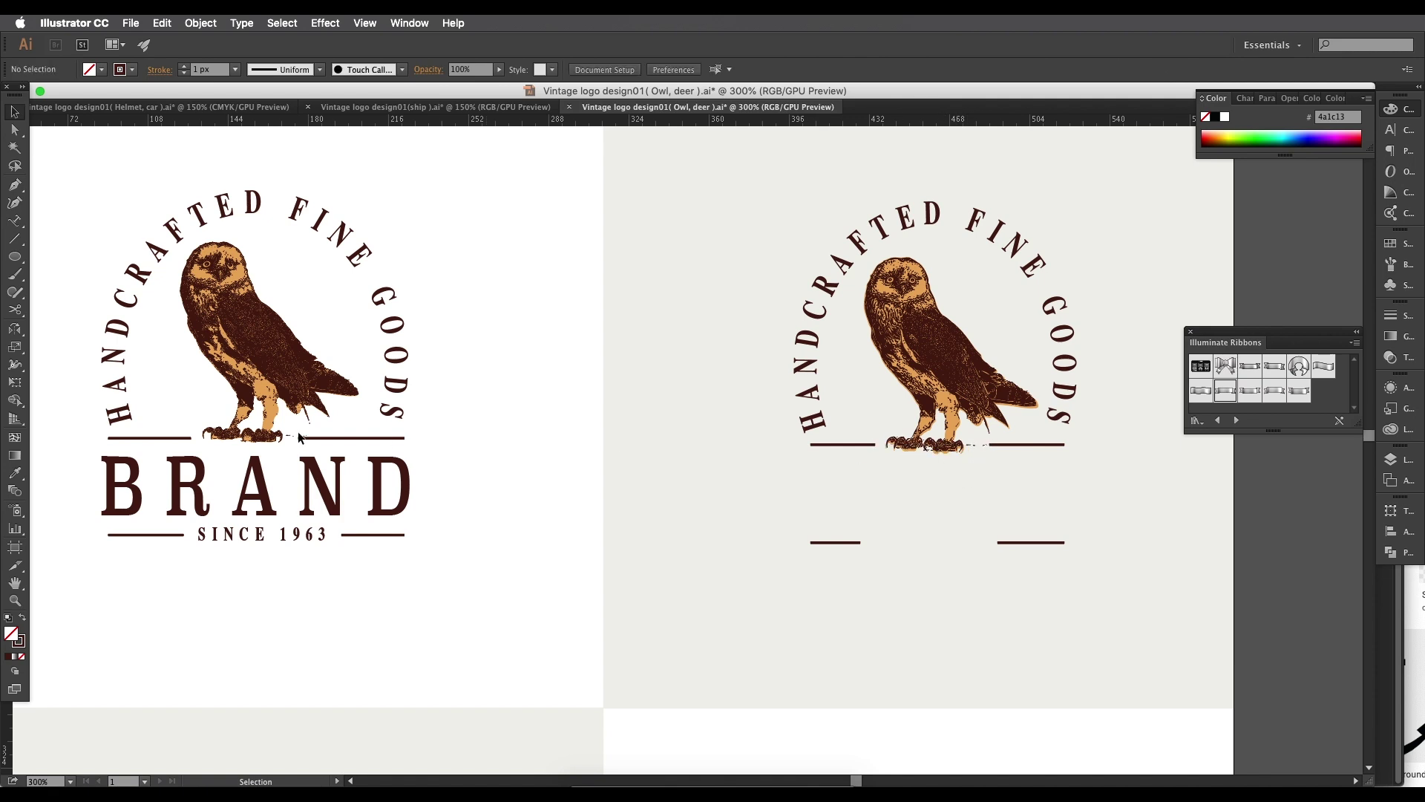
Step: Copy the word BRAND from the reference logo to between the new lines and scale it to 32.41 px
drag(263, 496, 951, 522)
drag(1120, 504, 1112, 507)
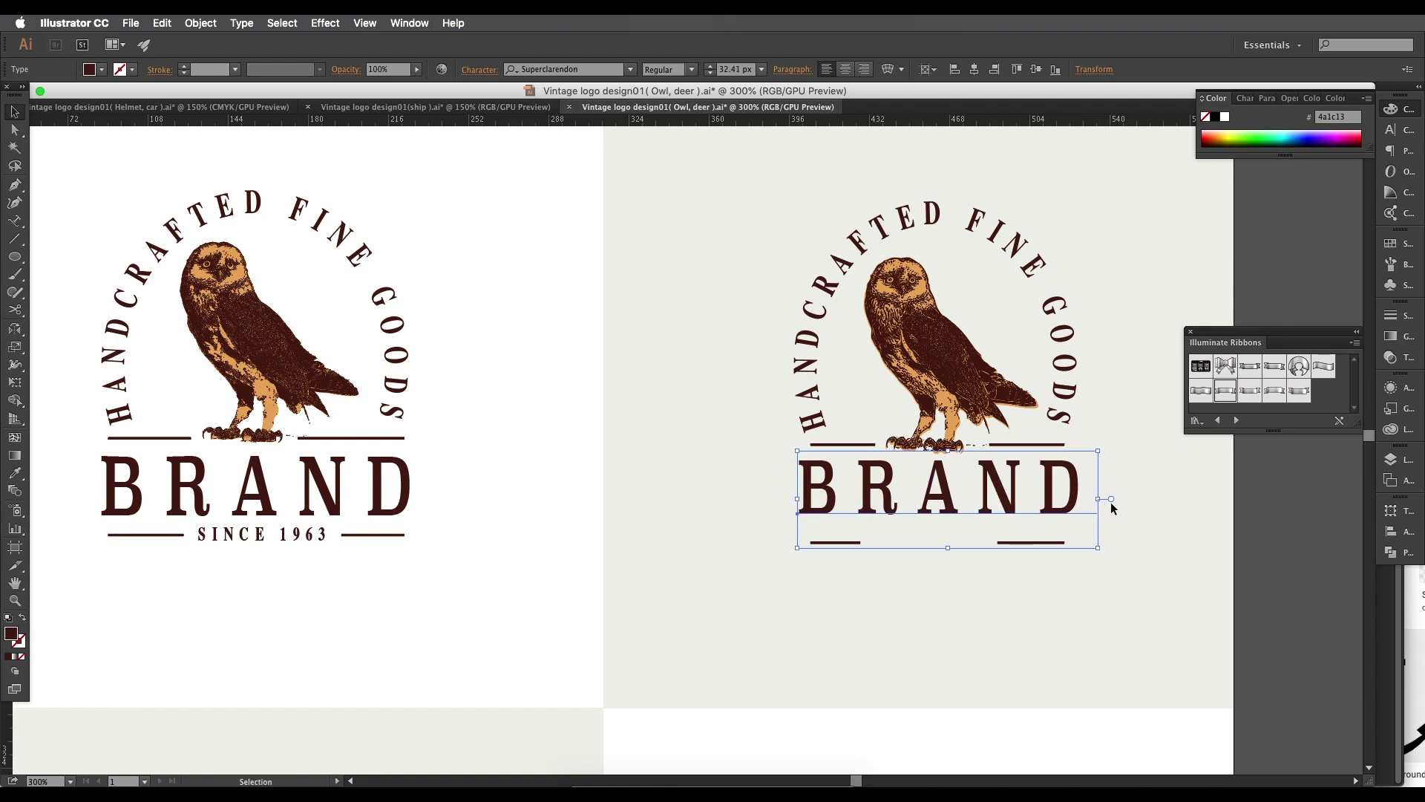
drag(1014, 505, 1017, 507)
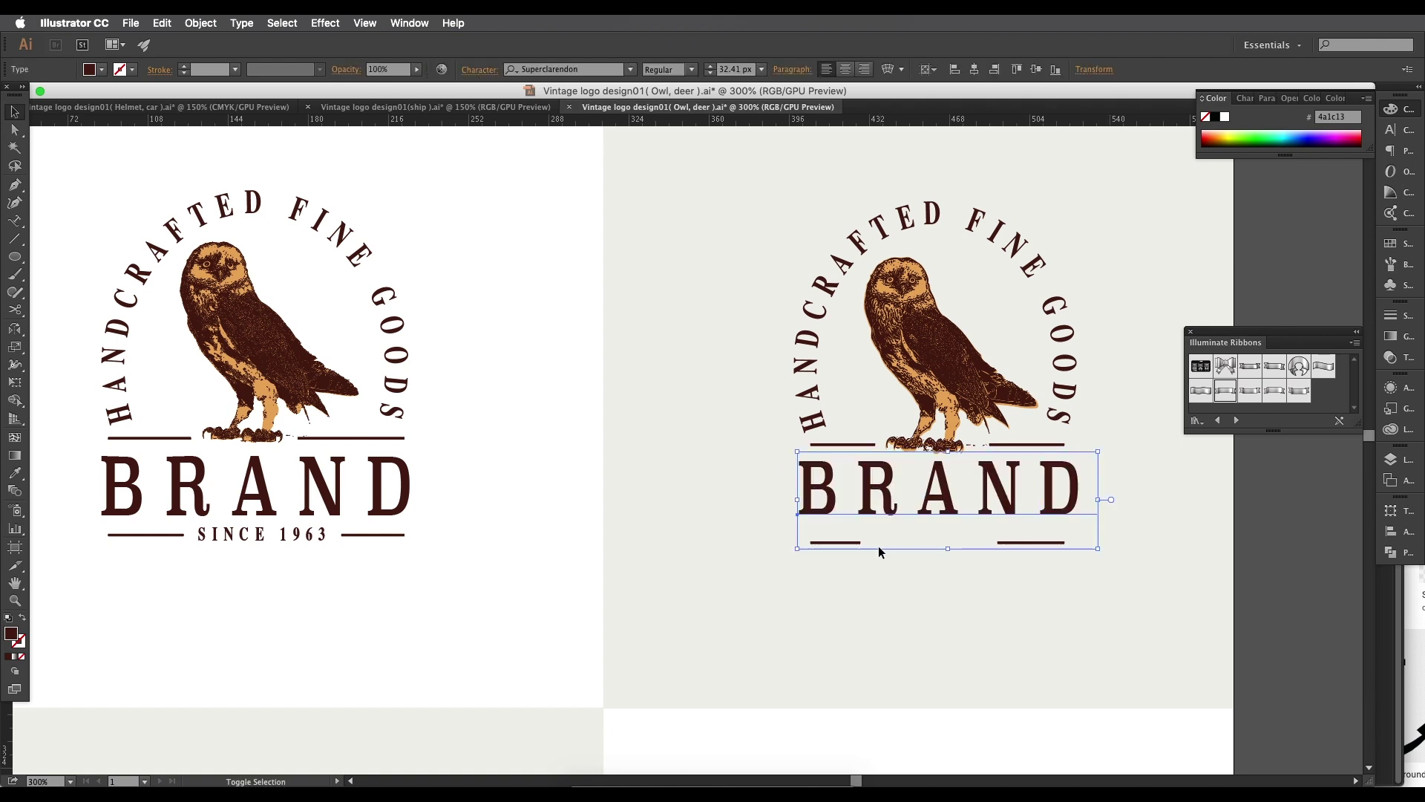
Step: Select both lower line segments and nudge them up to about Y 221 px, closer to BRAND
click(859, 542)
shift+click(997, 543)
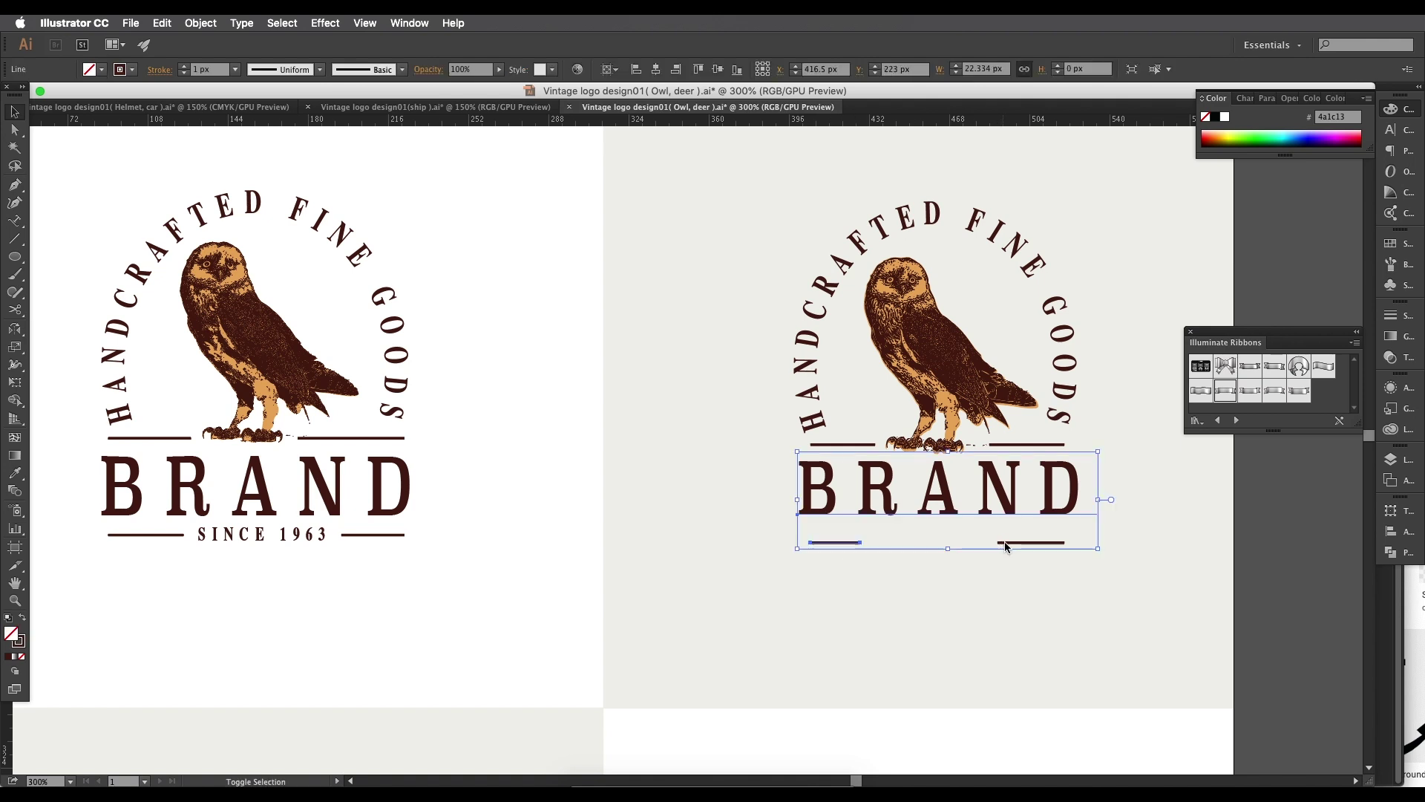
shift+click(1017, 513)
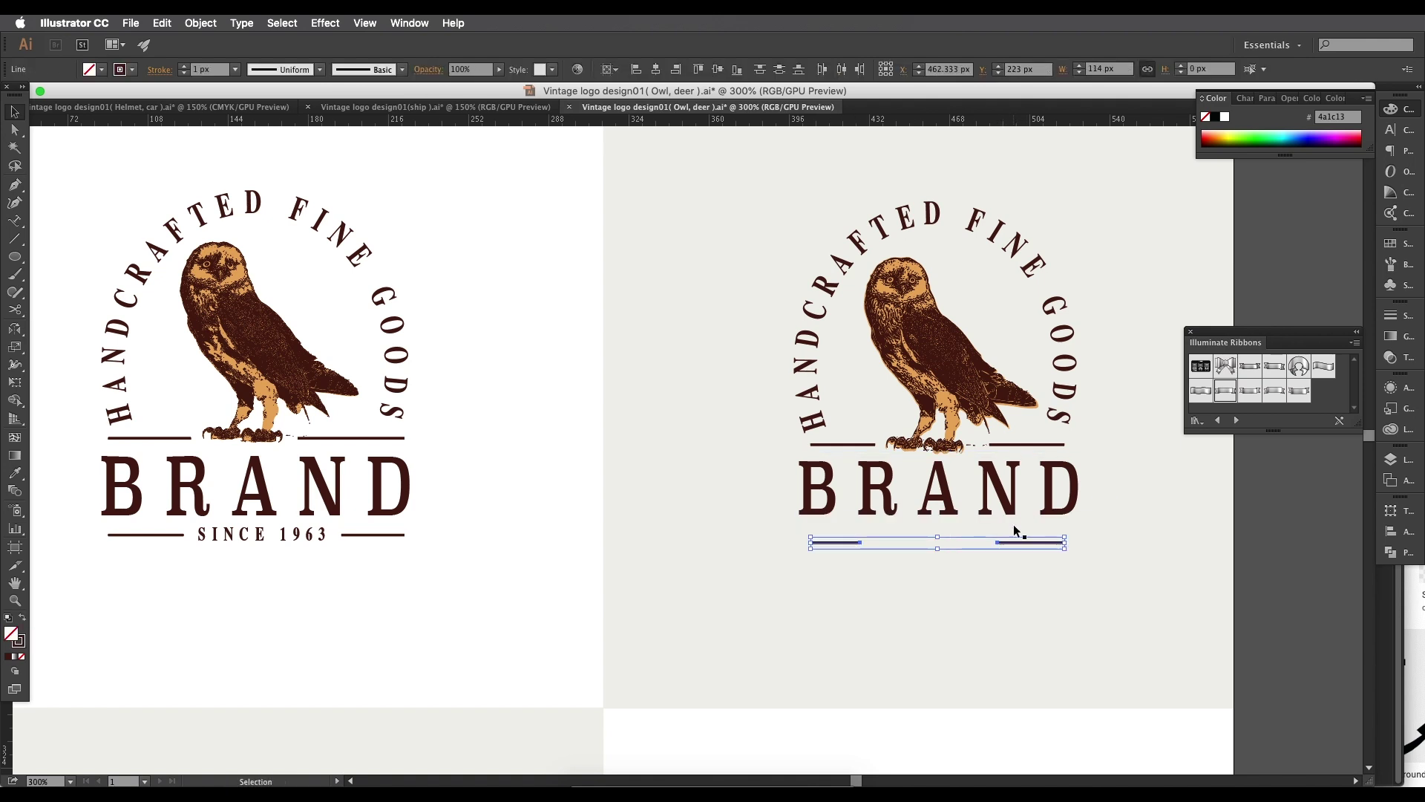
key(Up)
key(Up)
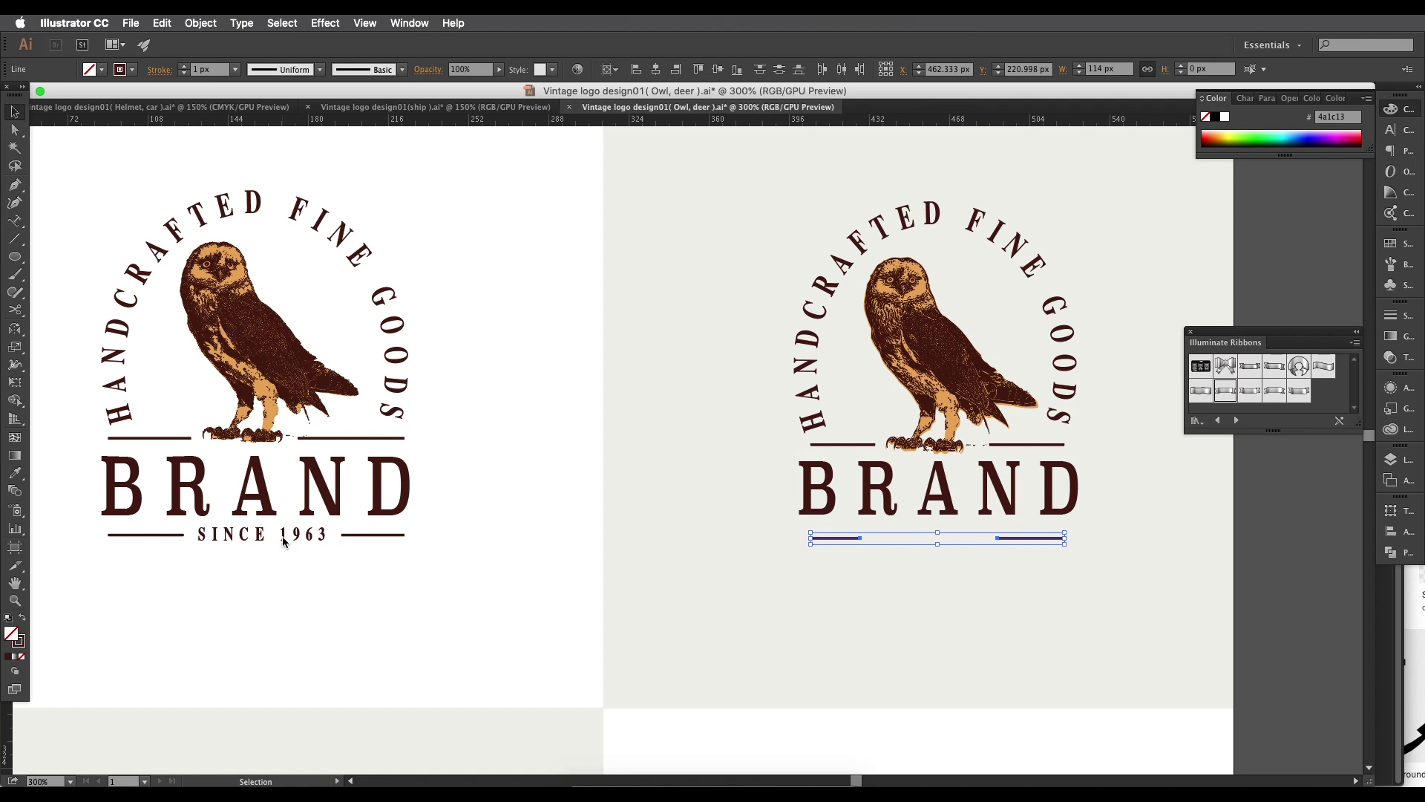
Step: Copy the text SINCE 1963 from the reference logo into the gap between the new logo's lower line segments
click(265, 532)
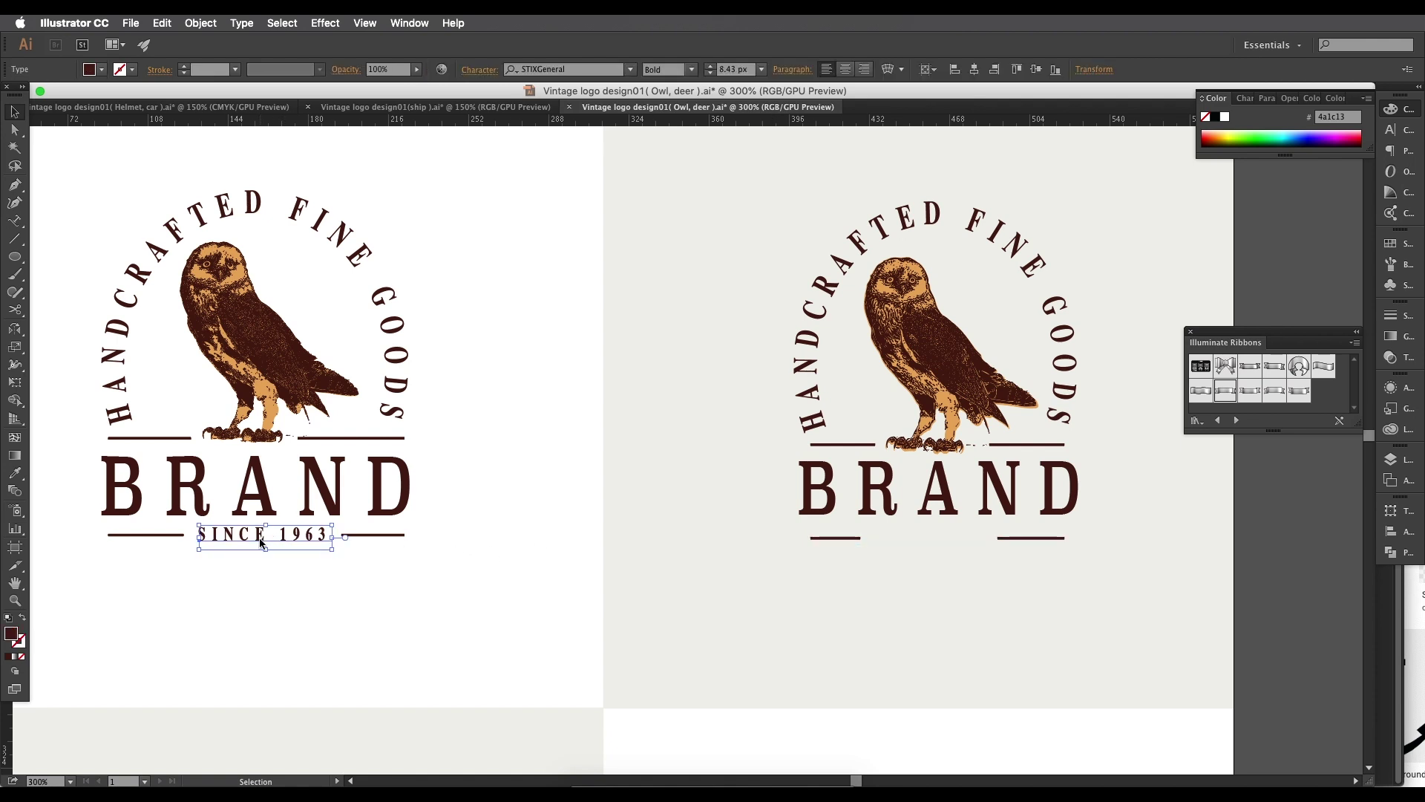
click(325, 484)
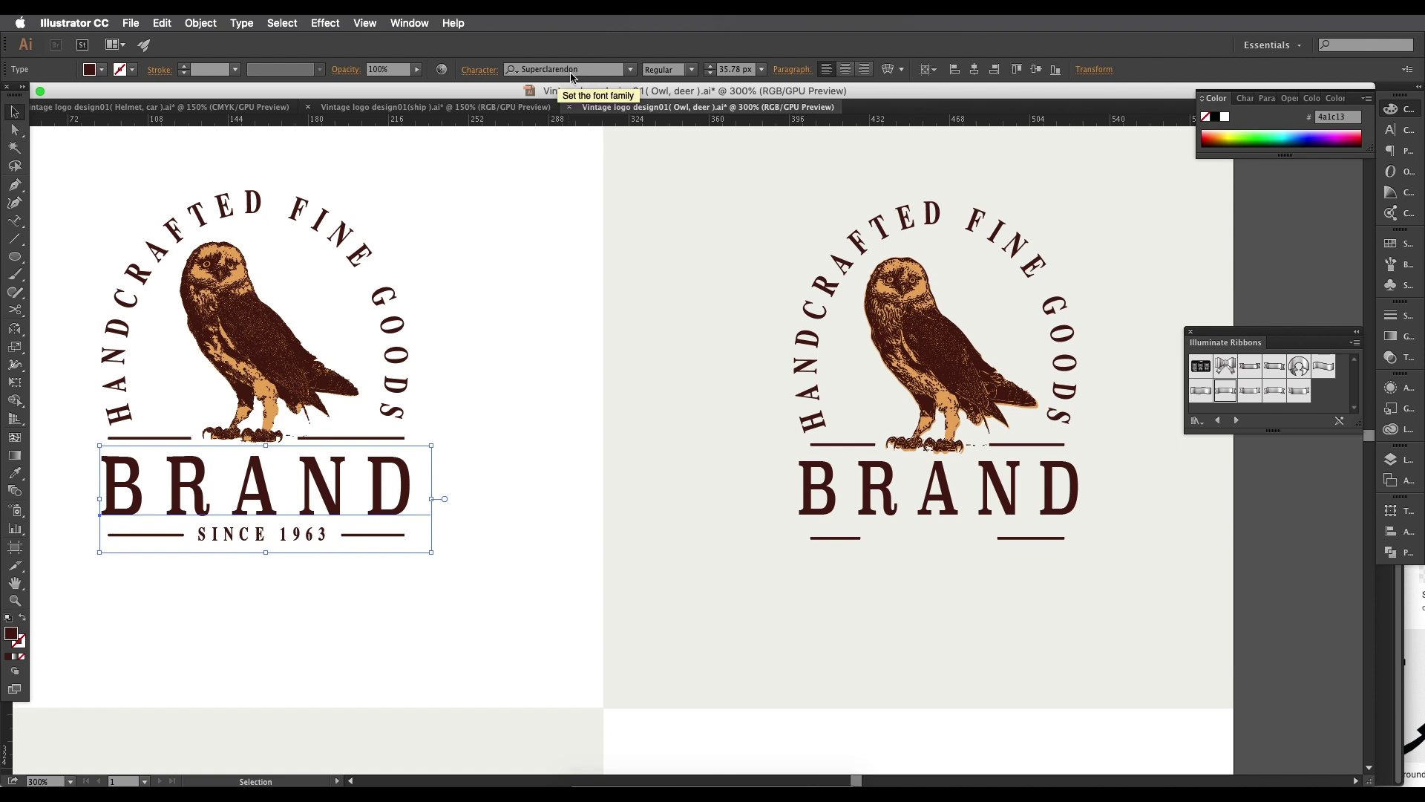
drag(275, 541, 976, 546)
click(1004, 548)
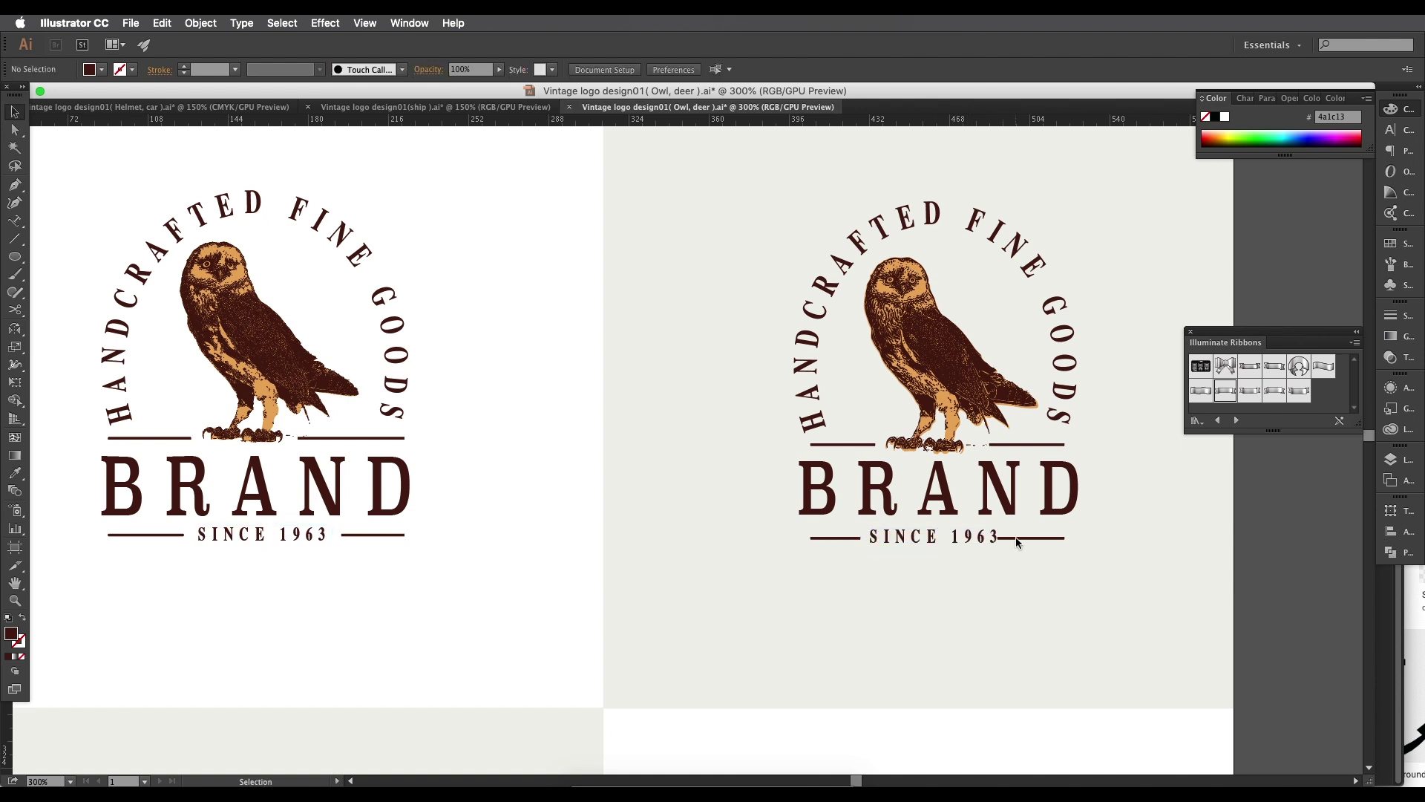
Step: Nudge the lower line segment beside 1963 to the right until it clears the text
click(1015, 537)
scroll(1031, 536, up, 1)
key(Right)
key(Right)
key(Right)
key(Right)
key(Right)
Step: Lengthen both upper line segments and the lower left segment outward toward the outer edges of BRAND
click(1066, 414)
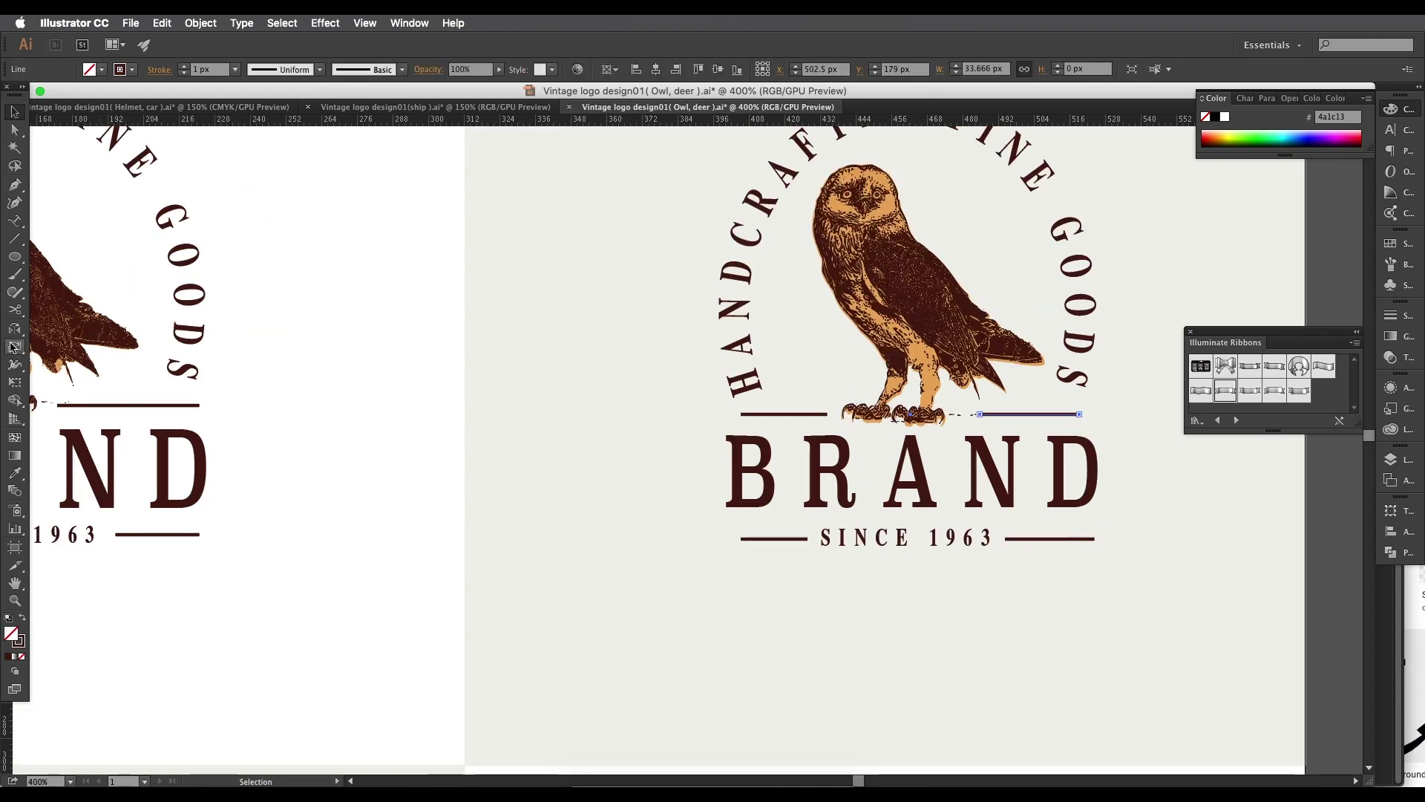
key(e)
drag(1079, 414, 1092, 414)
click(15, 112)
click(755, 415)
key(e)
drag(741, 415, 725, 414)
key(v)
click(746, 538)
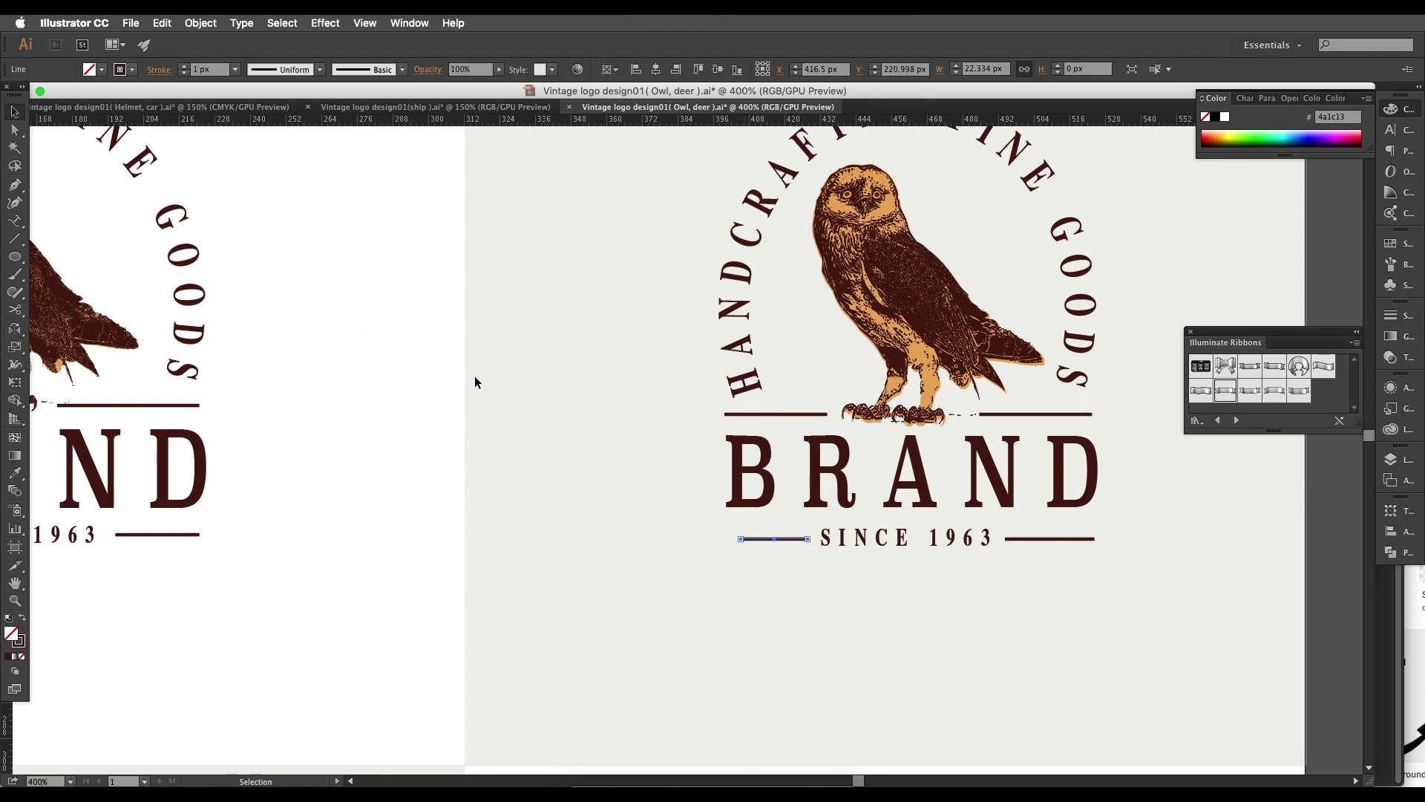
key(e)
Step: Place vertical guides at the outer ends of the upper lines and fit both lower line segments to them
drag(6, 720, 726, 461)
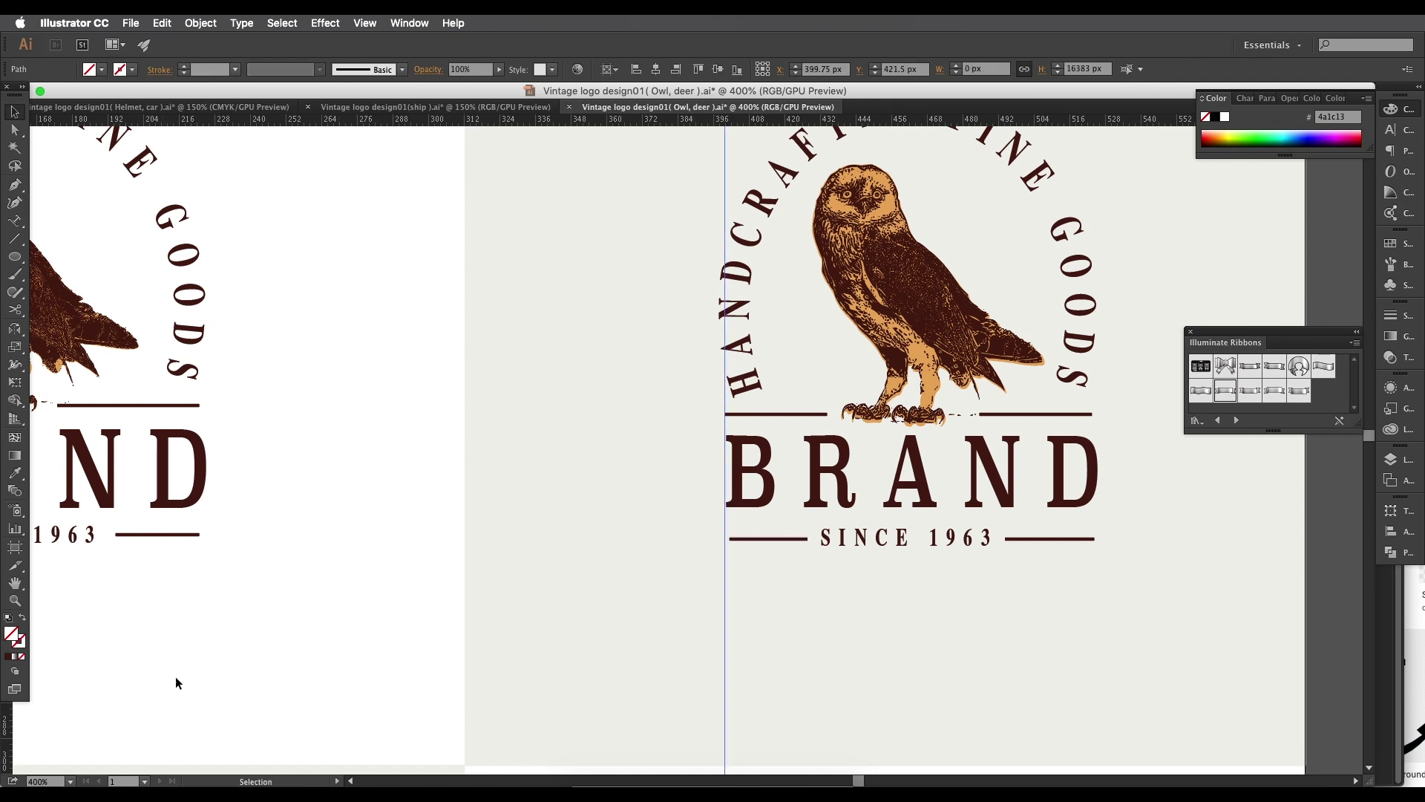
drag(9, 758, 1093, 446)
scroll(1038, 538, up, 2)
click(1008, 540)
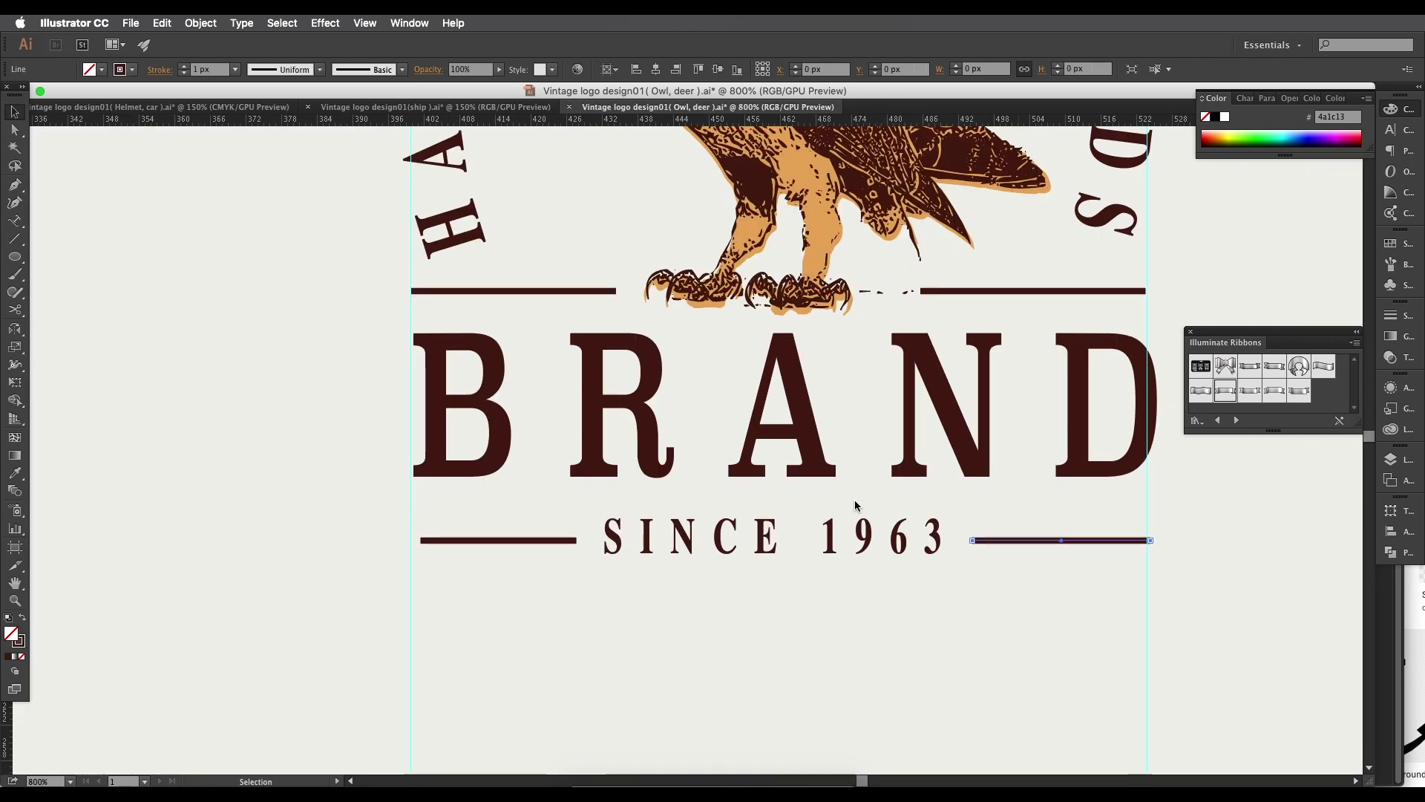
click(15, 382)
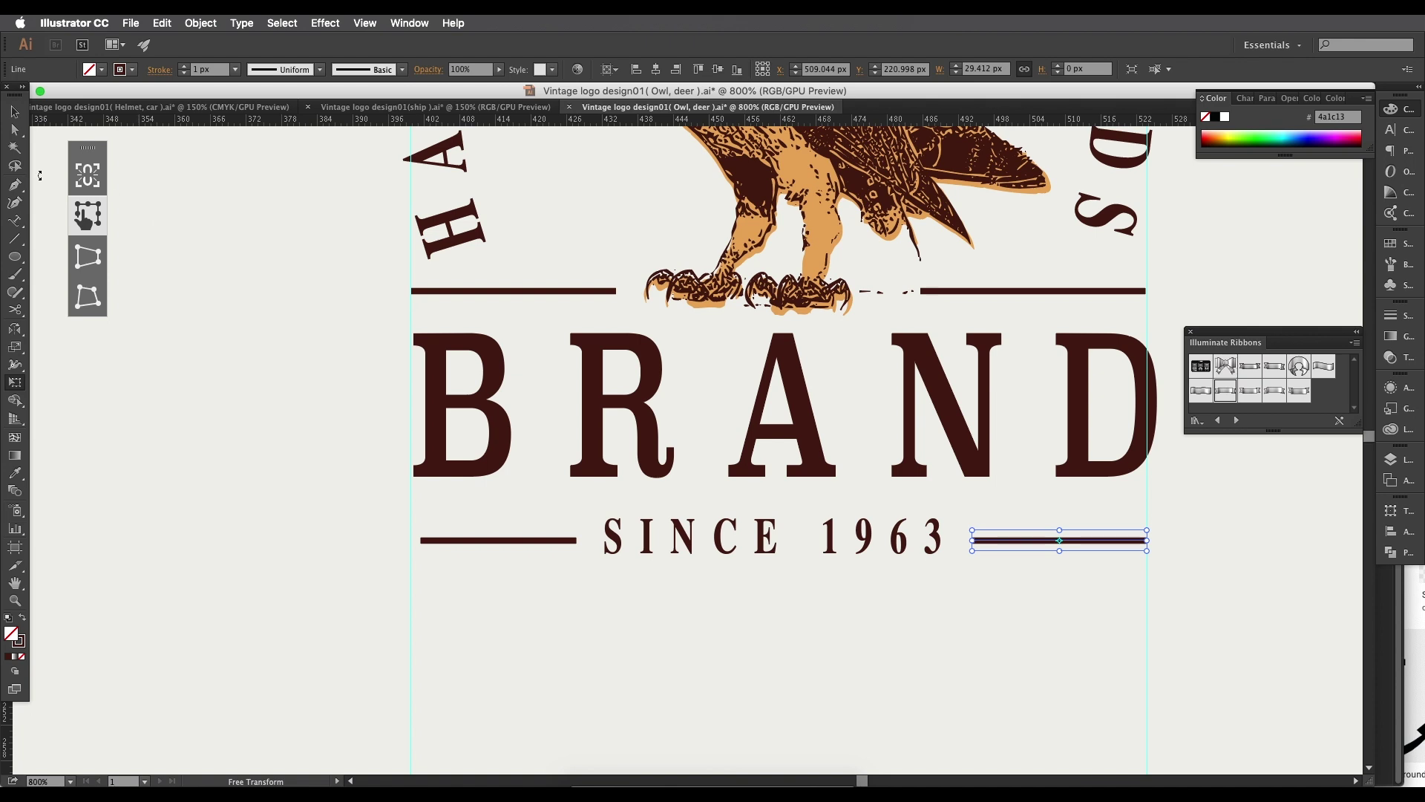
click(14, 111)
click(127, 226)
drag(420, 540, 411, 542)
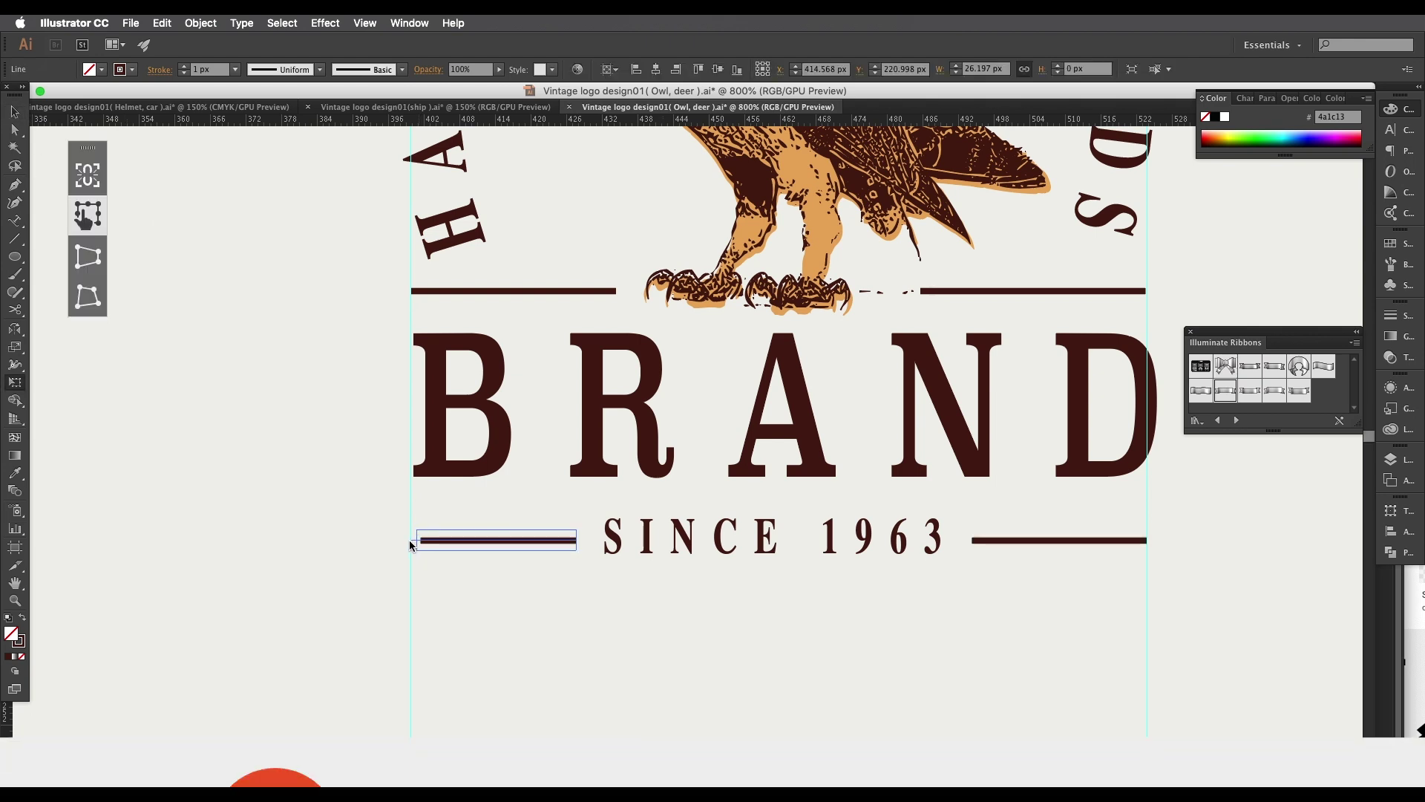
click(14, 112)
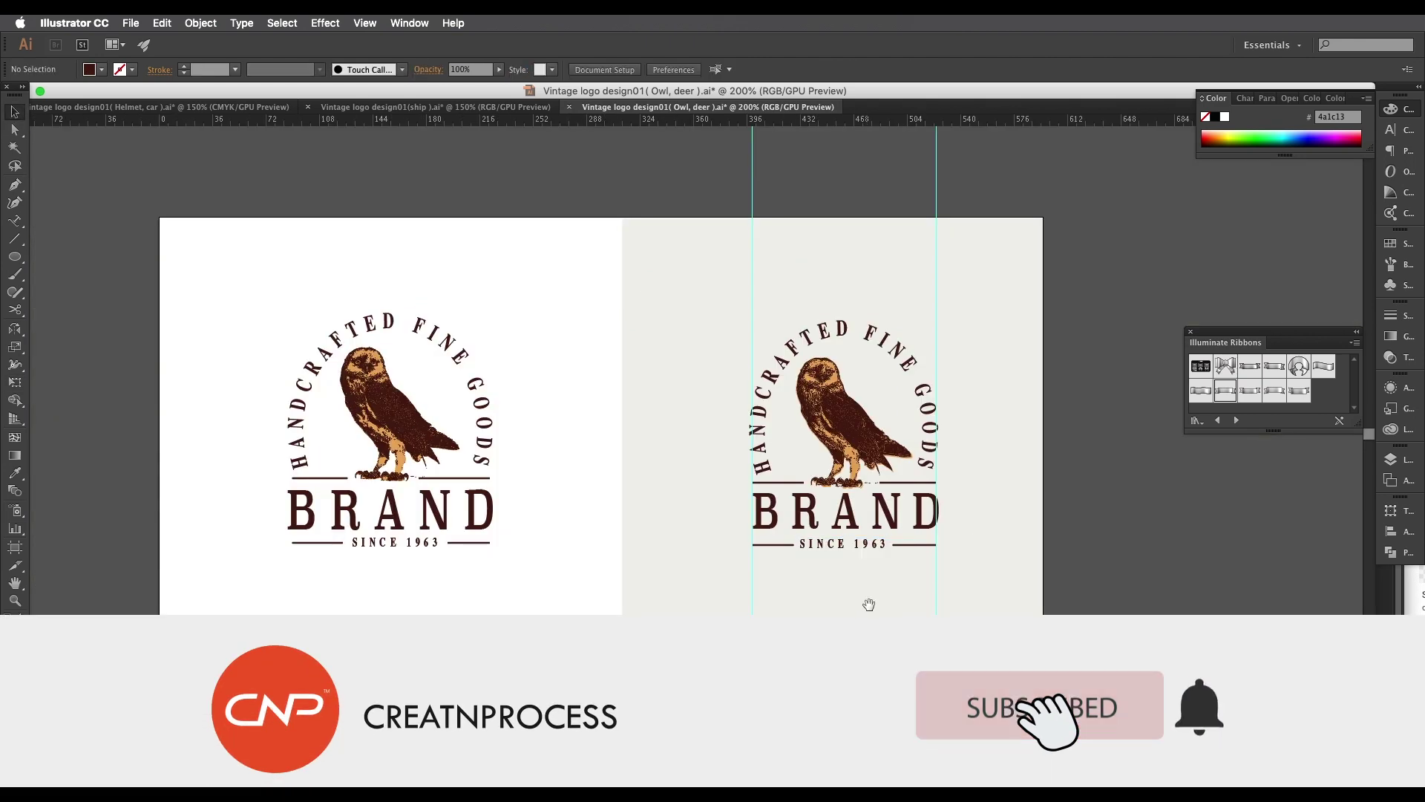
Step: Delete the vertical guides around the new owl logo
drag(869, 604, 844, 585)
drag(838, 531, 827, 519)
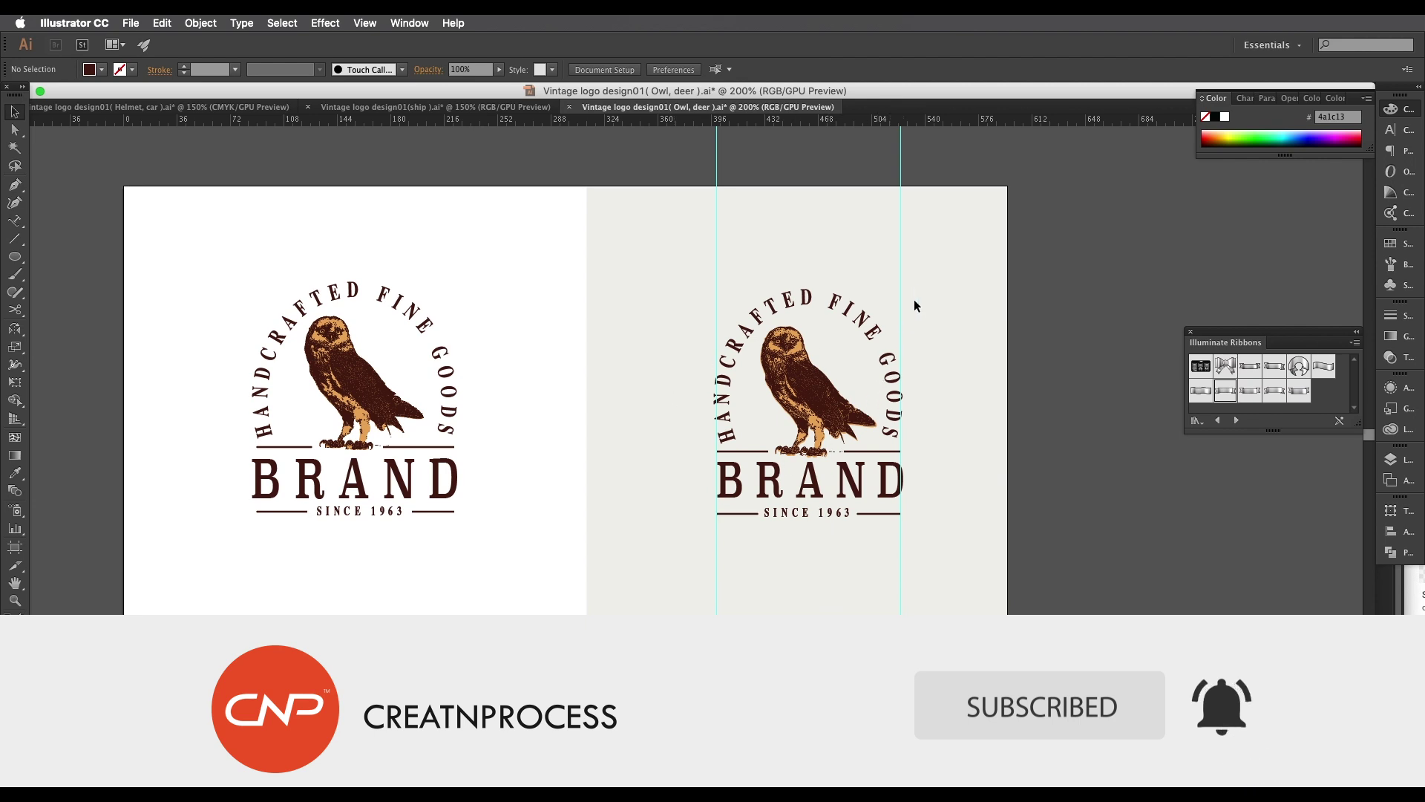
click(900, 282)
key(Delete)
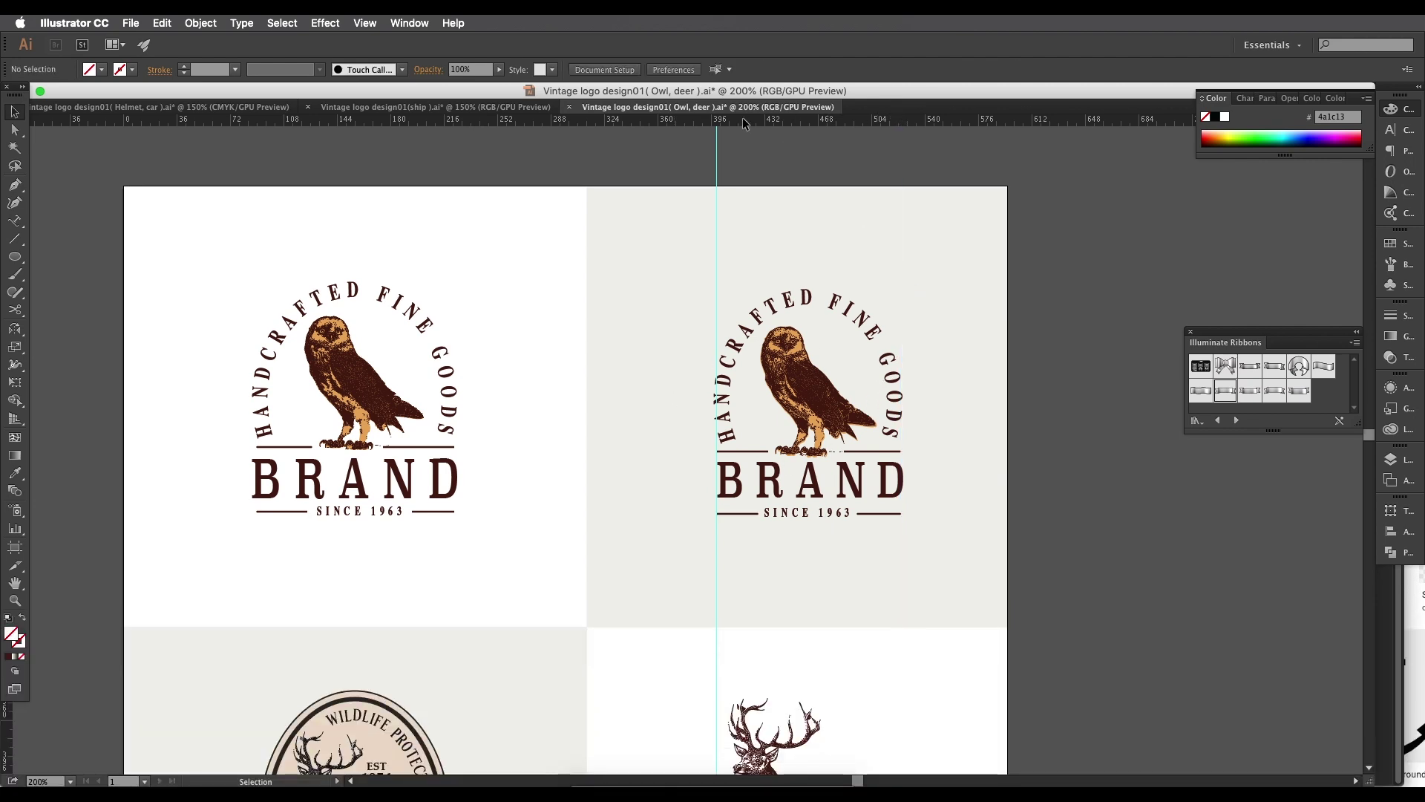
Step: Examine the SANCTUARY CO. deer badge and the deer line art beside it
drag(813, 523, 866, 423)
drag(722, 584, 750, 291)
key(super+=)
drag(376, 493, 384, 567)
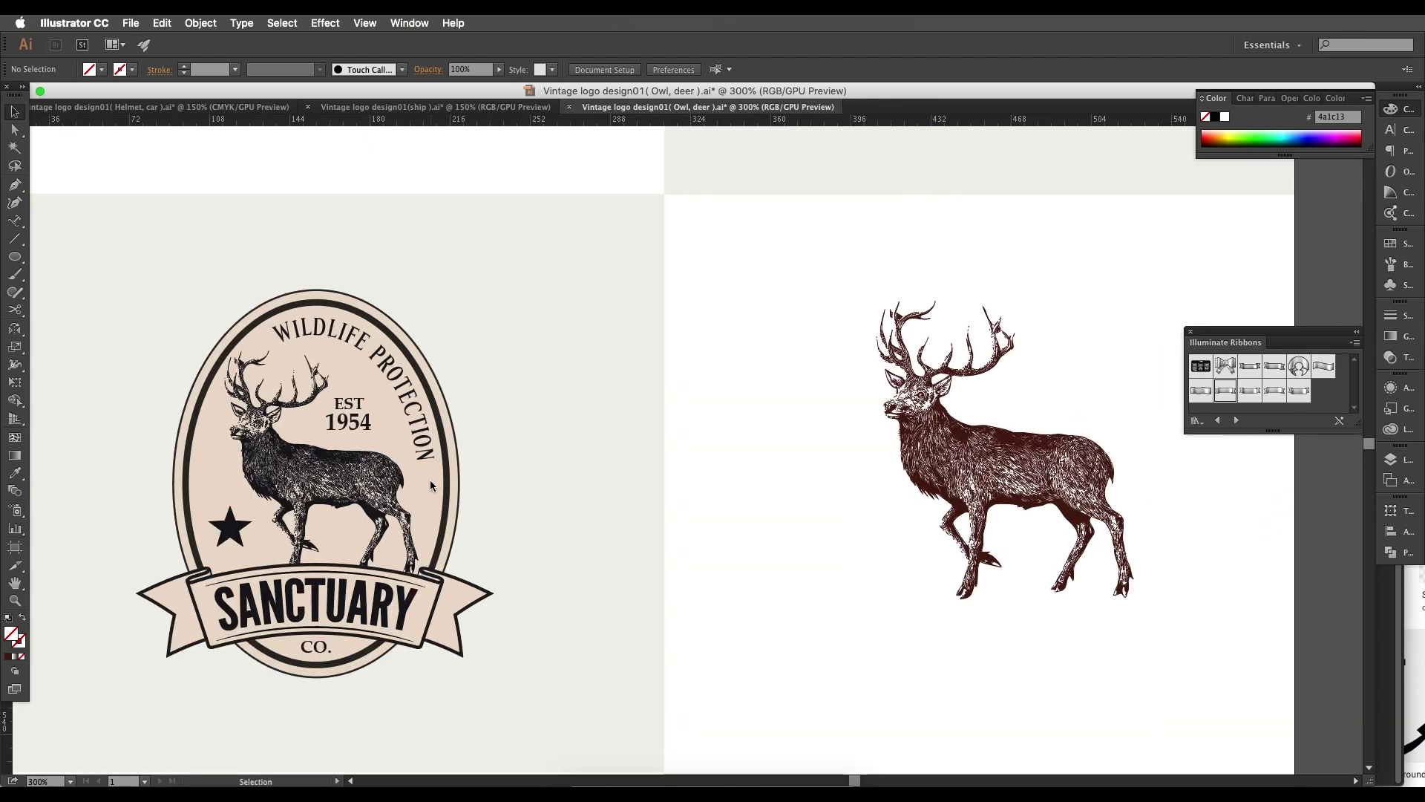
scroll(431, 479, up, 1)
drag(318, 467, 432, 453)
scroll(430, 451, up, 2)
scroll(406, 521, down, 3)
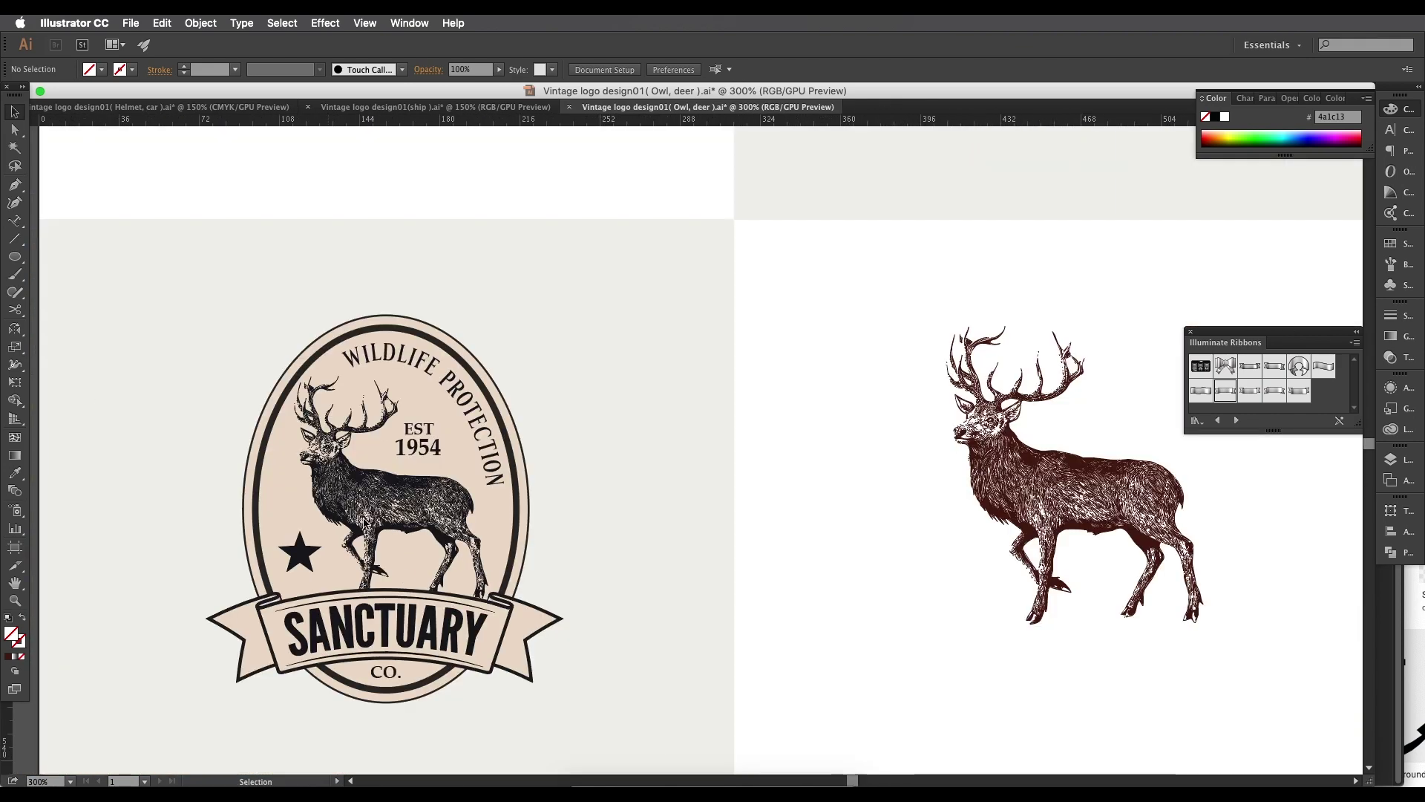
Step: Scale the deer line art down proportionally to about 87 × 101 px
drag(1009, 604, 860, 555)
click(996, 436)
drag(1058, 285, 1024, 314)
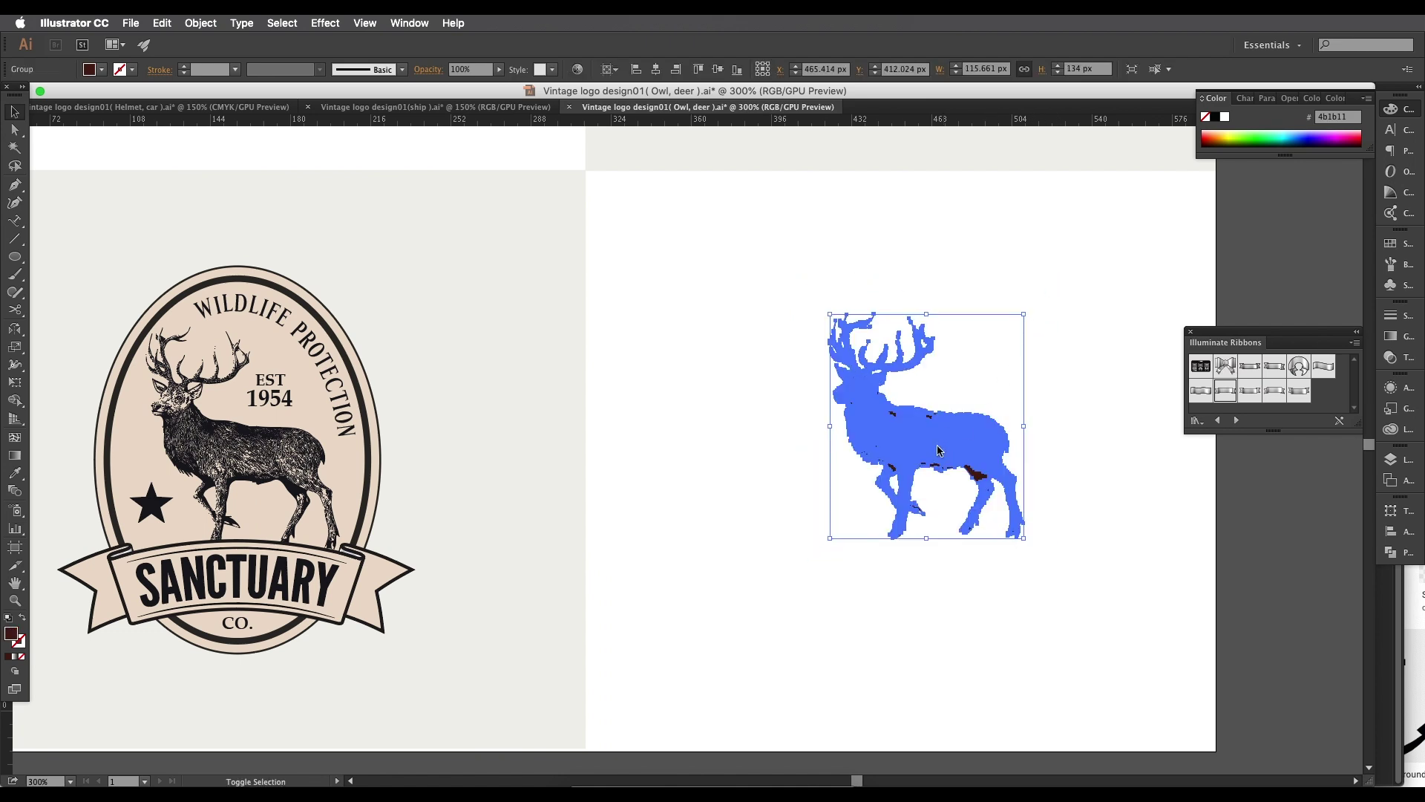
drag(931, 458, 931, 458)
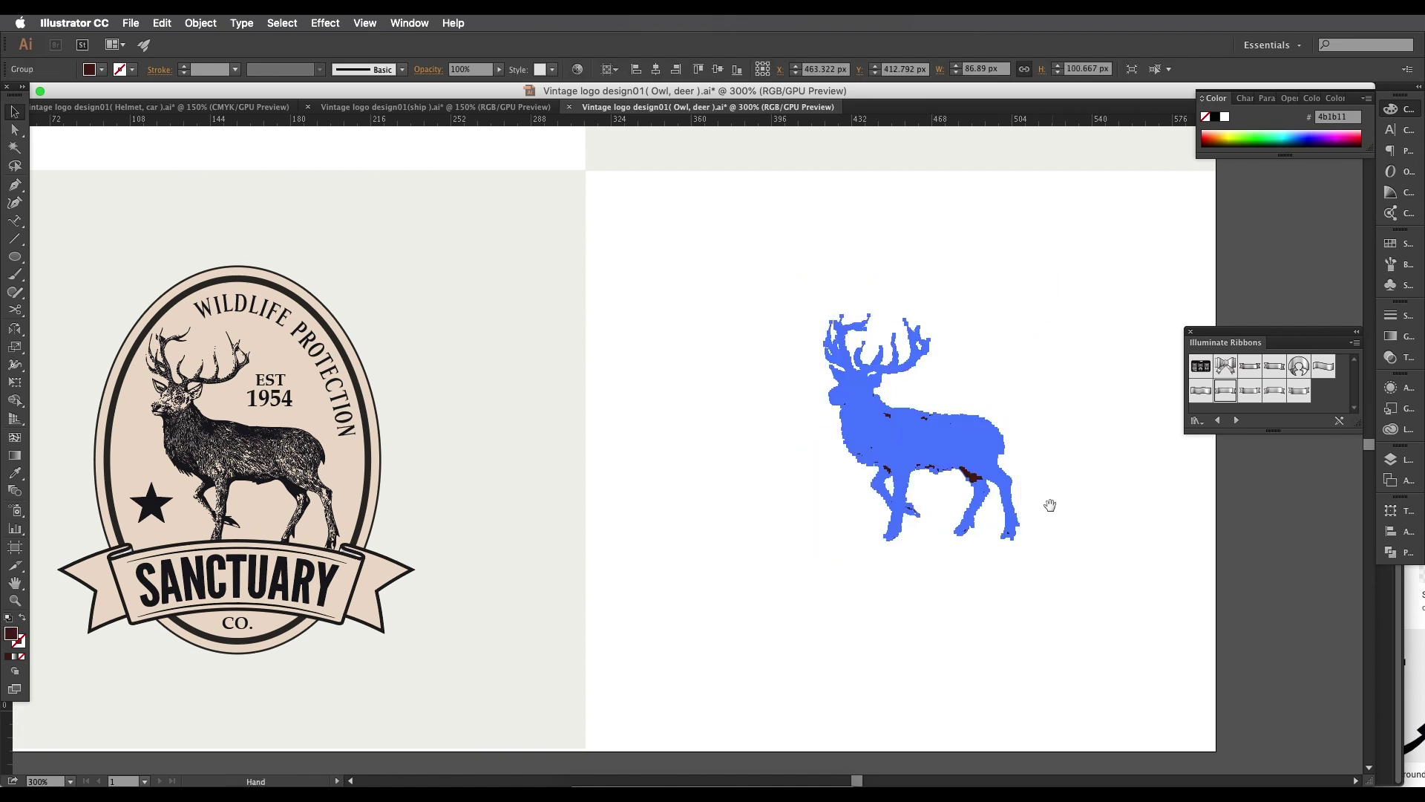
drag(1053, 505, 1048, 501)
click(1047, 509)
Step: Draw a vertical ellipse about 121 × 182 px around the deer and swap its dark brown fill to the stroke
click(15, 256)
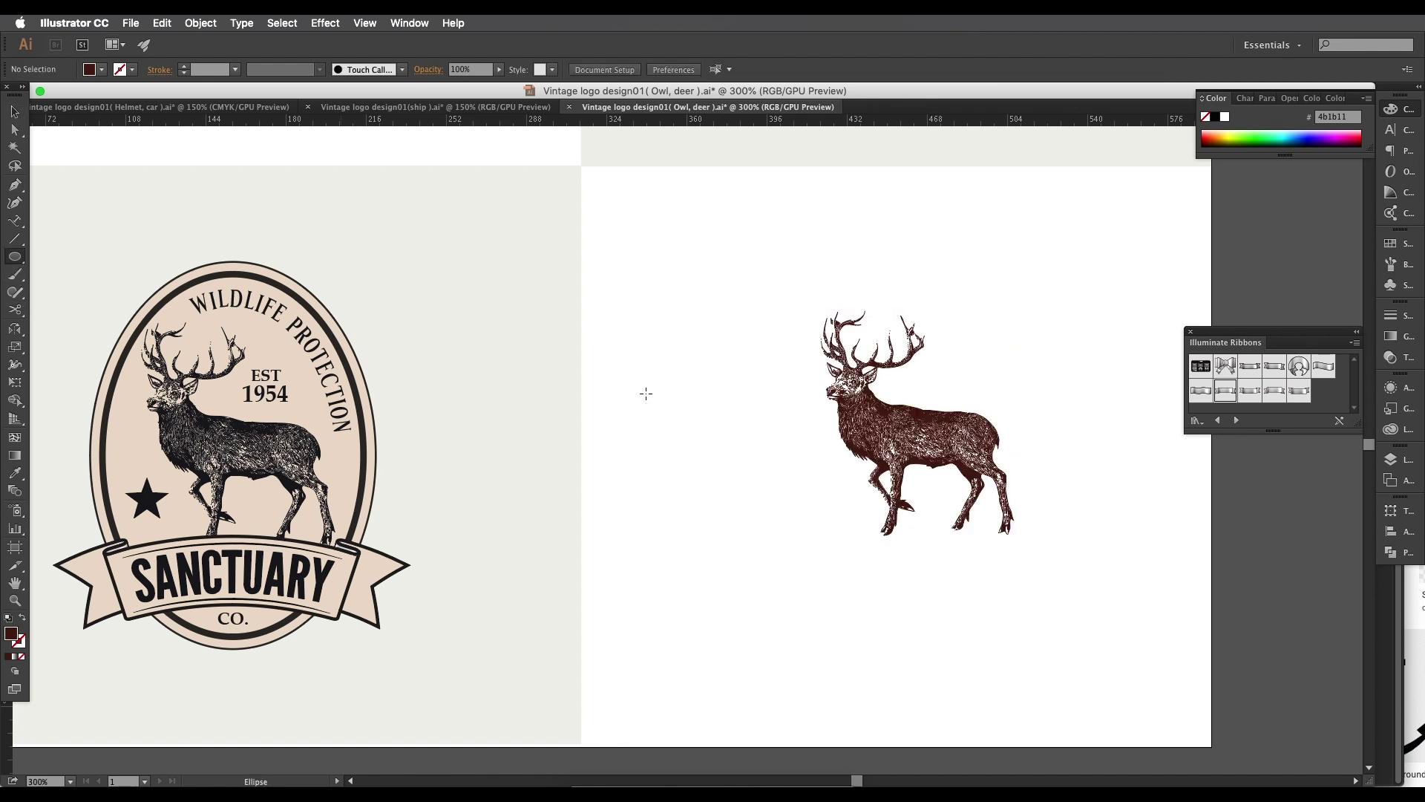
mouse_move(920, 436)
mouse_down()
mouse_move(1002, 605)
mouse_move(1034, 629)
mouse_move(1023, 633)
mouse_move(1045, 606)
mouse_move(1046, 648)
mouse_up()
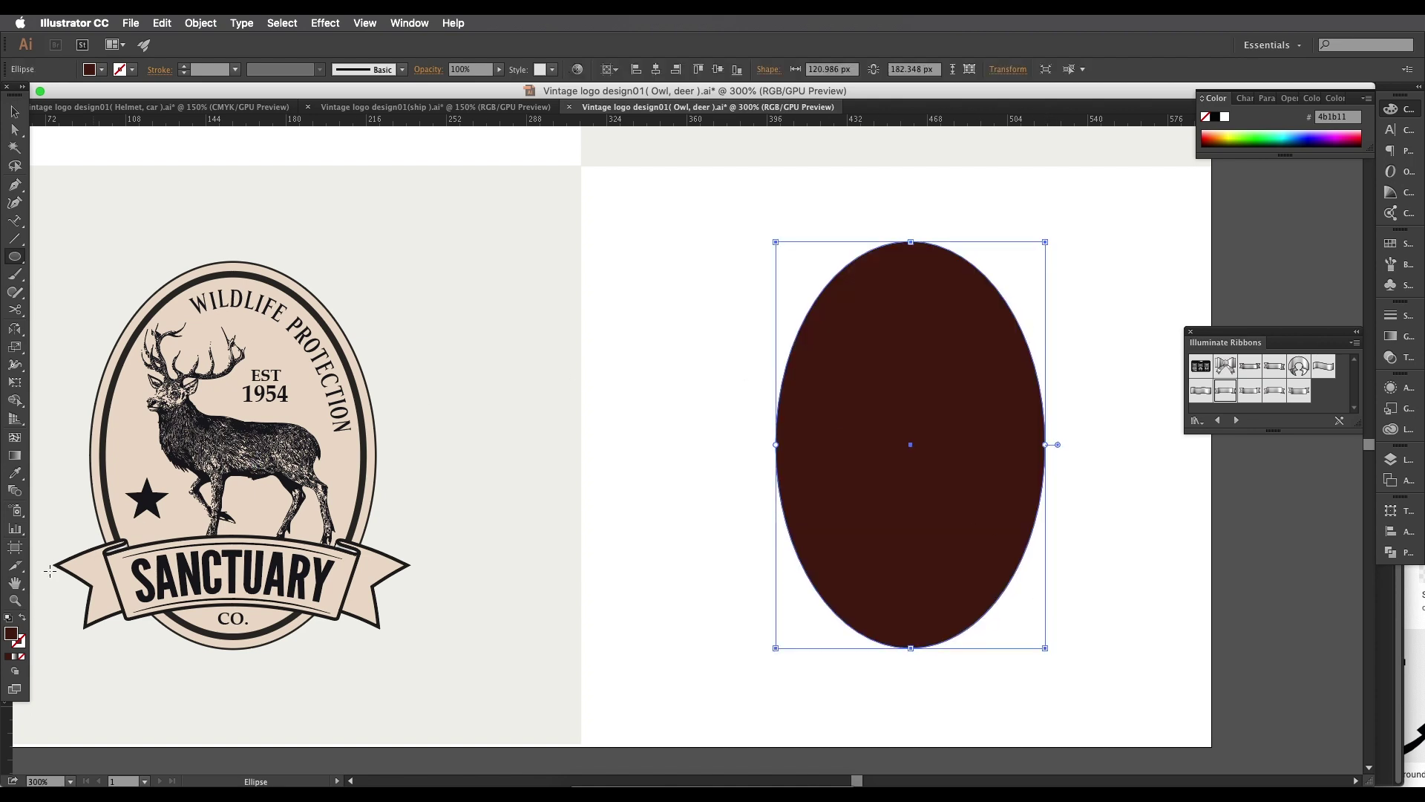
click(23, 618)
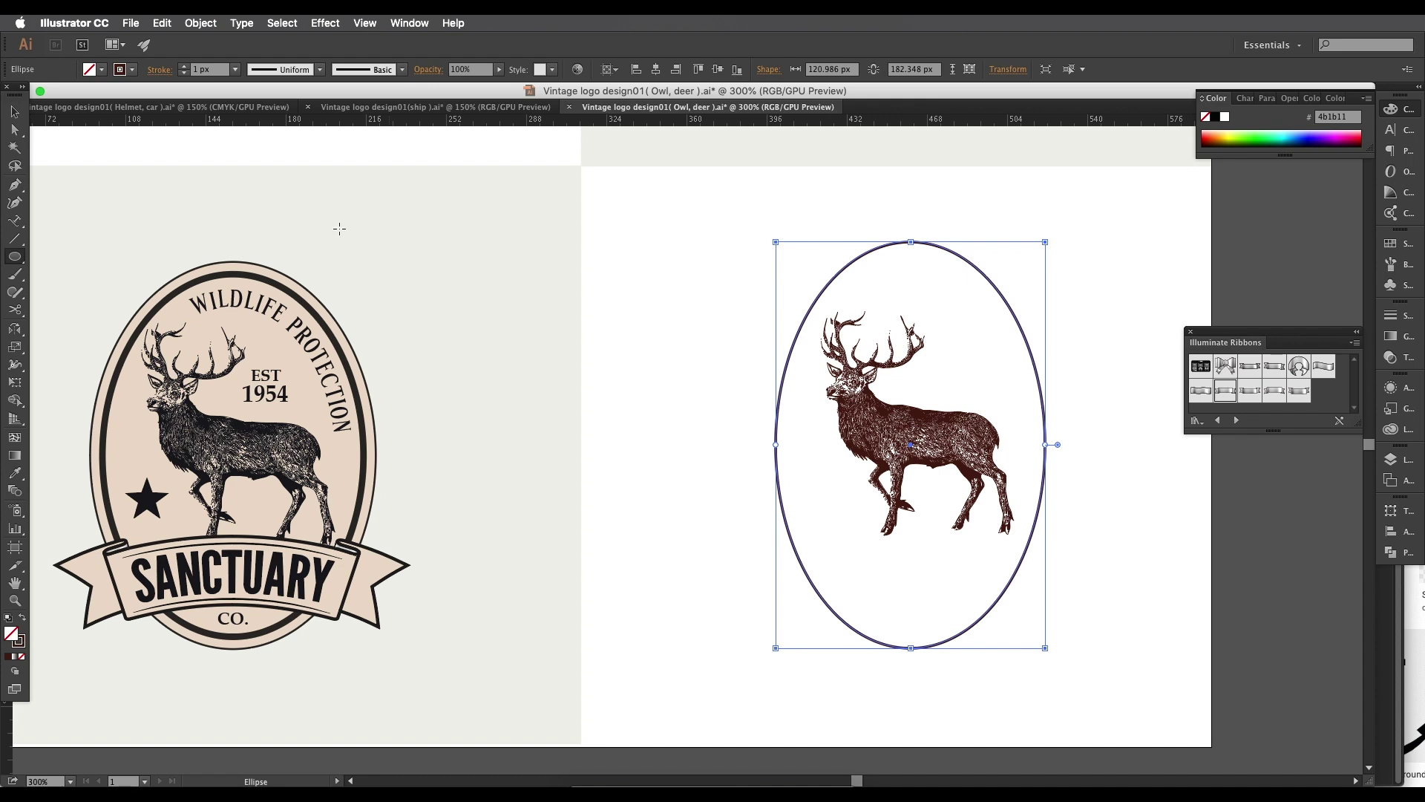
Step: Set the stroke weight of the ellipse around the deer to 0.8 px
key(v)
click(816, 280)
drag(818, 251, 867, 282)
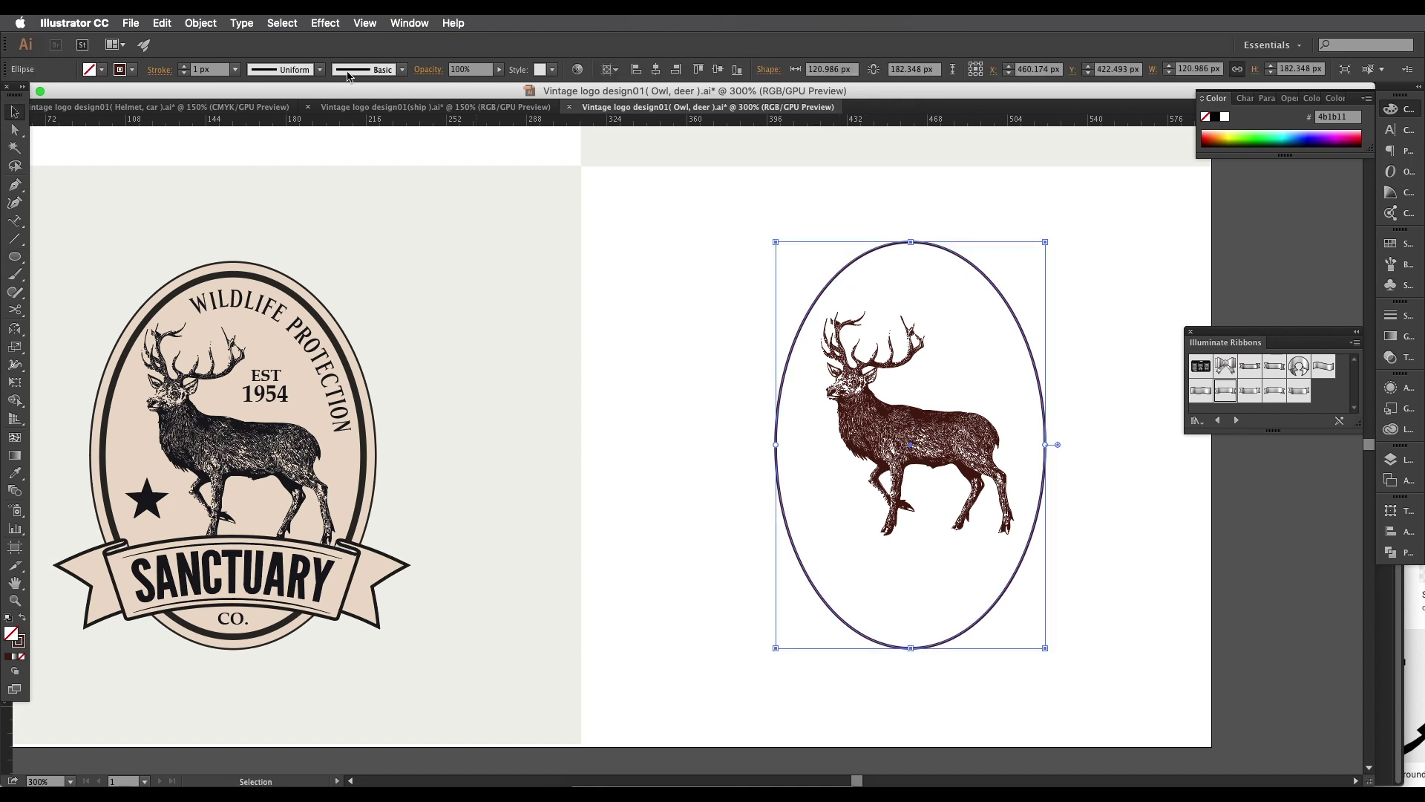
click(184, 73)
text(.8)
key(Return)
click(769, 287)
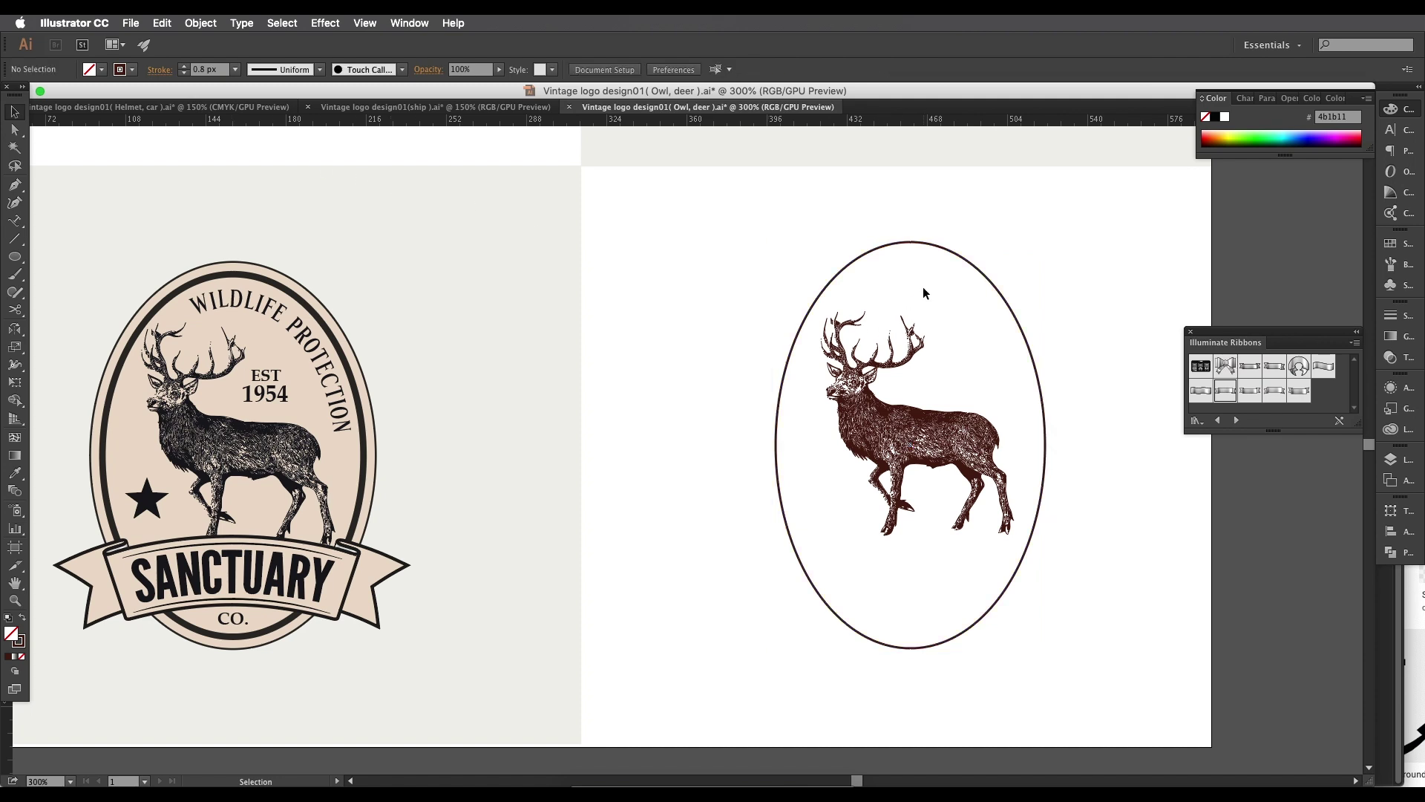
Step: Create an inner copy of the ellipse around the deer with Offset Path at -5 px
click(897, 248)
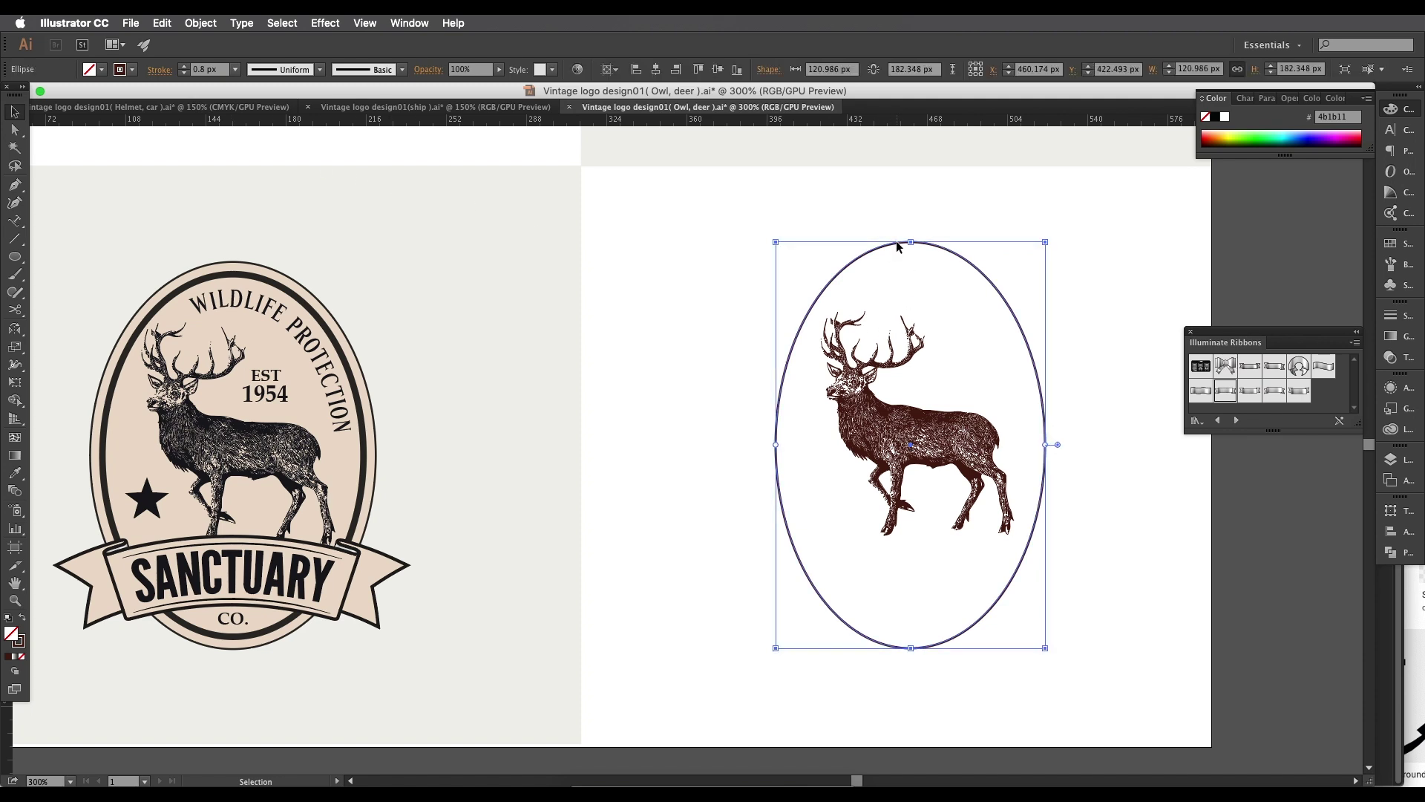
click(213, 28)
mouse_move(300, 306)
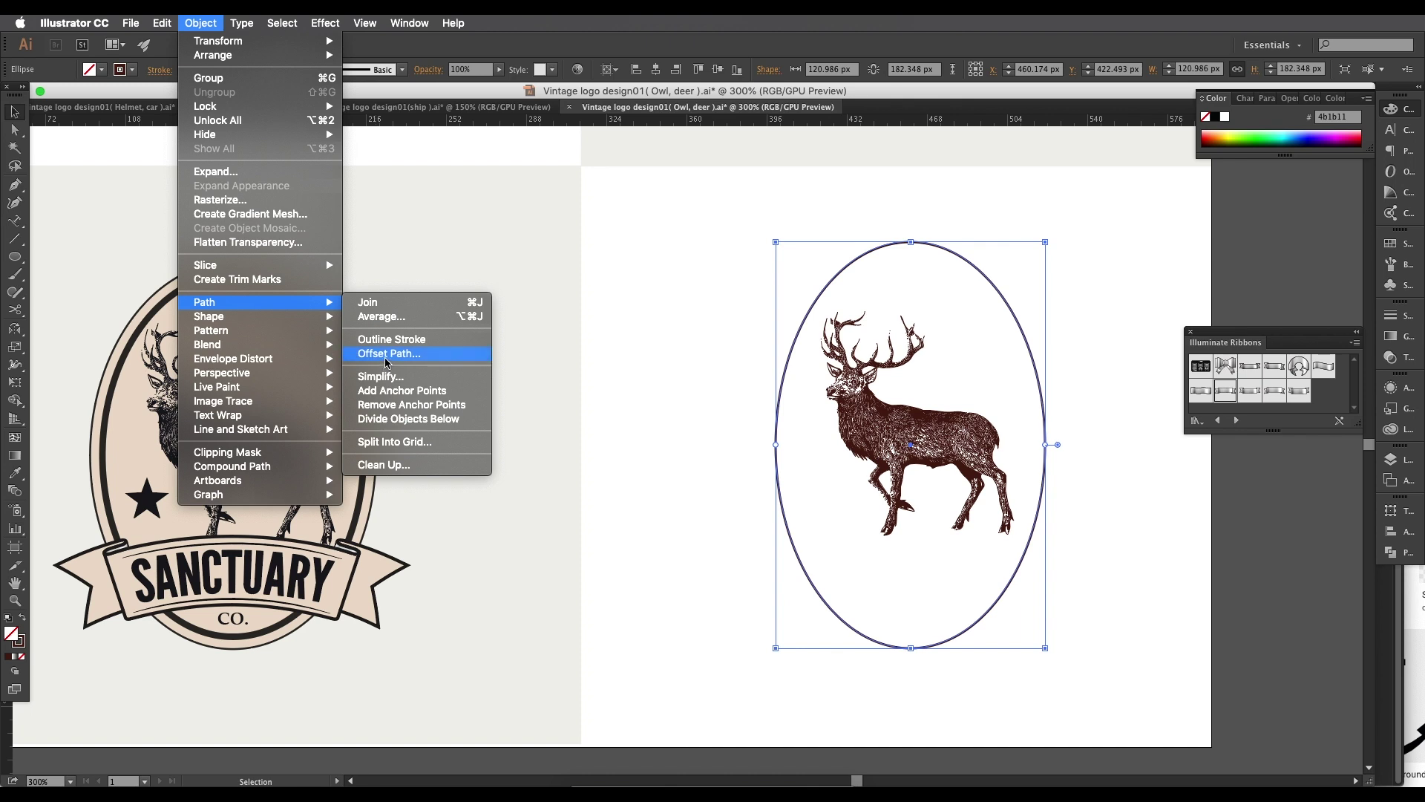
click(385, 355)
click(538, 268)
drag(616, 162, 534, 142)
click(526, 172)
key(Up)
key(Down)
key(Down)
key(Down)
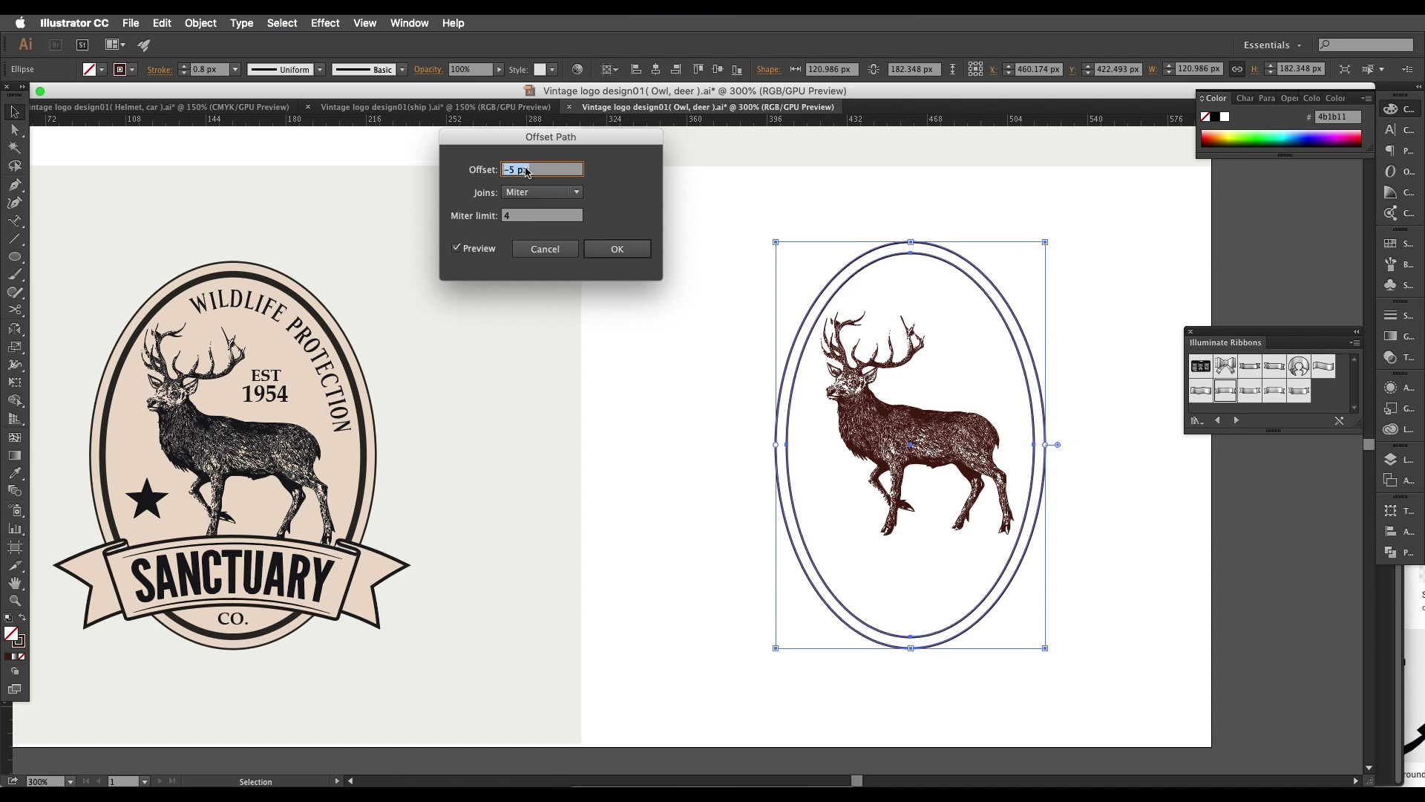
click(617, 249)
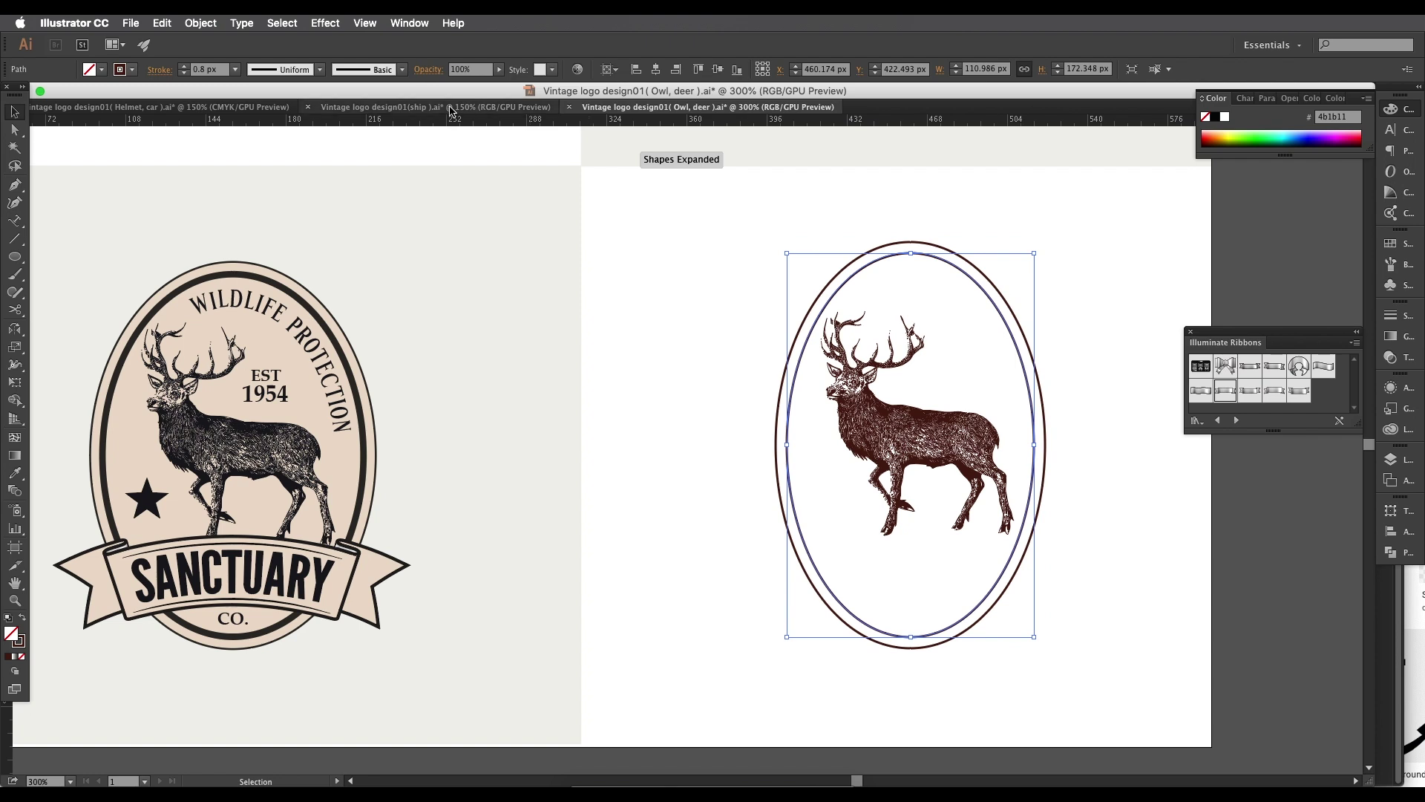
Step: Set the inner ellipse's stroke weight to 3 px and keep the stroke aligned to the centre of the path
click(234, 69)
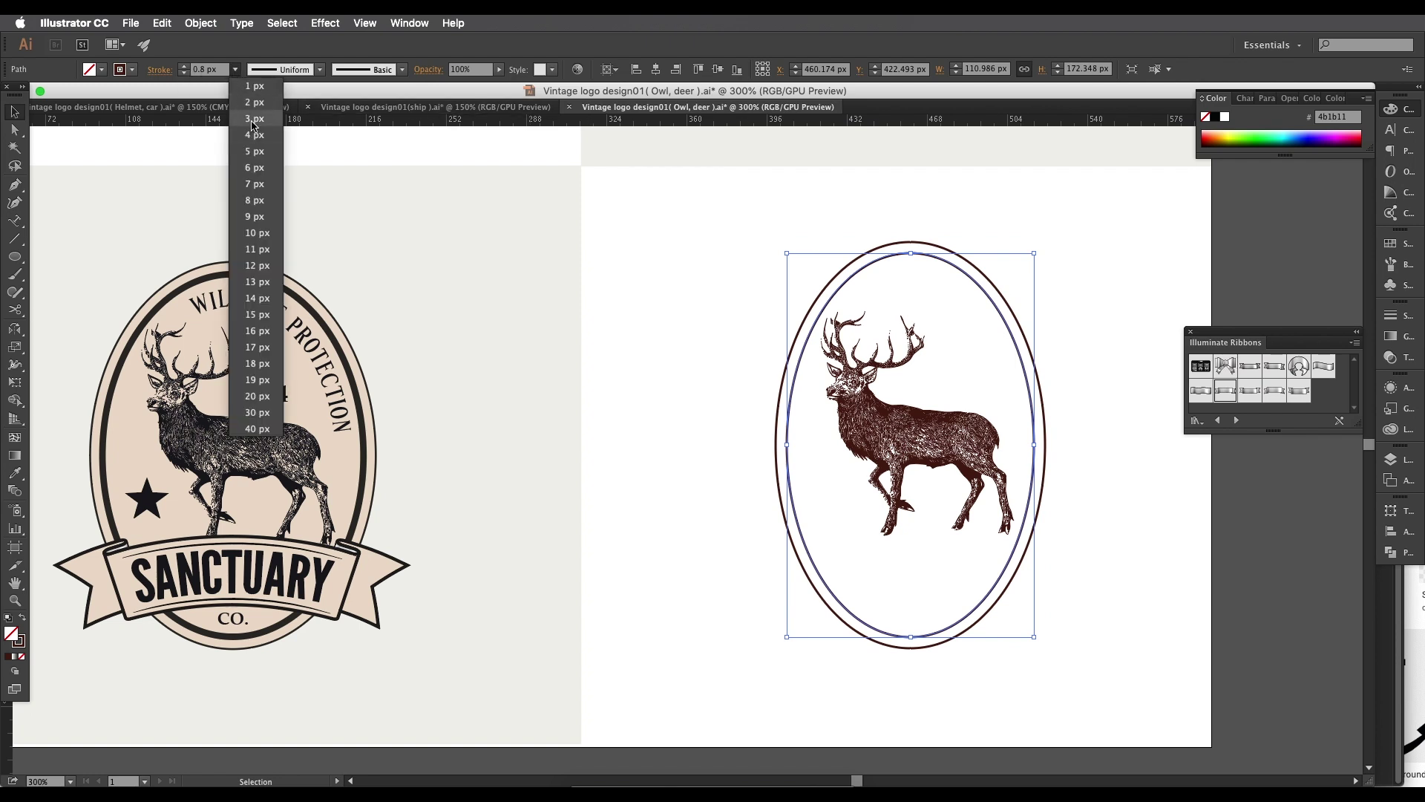
click(251, 119)
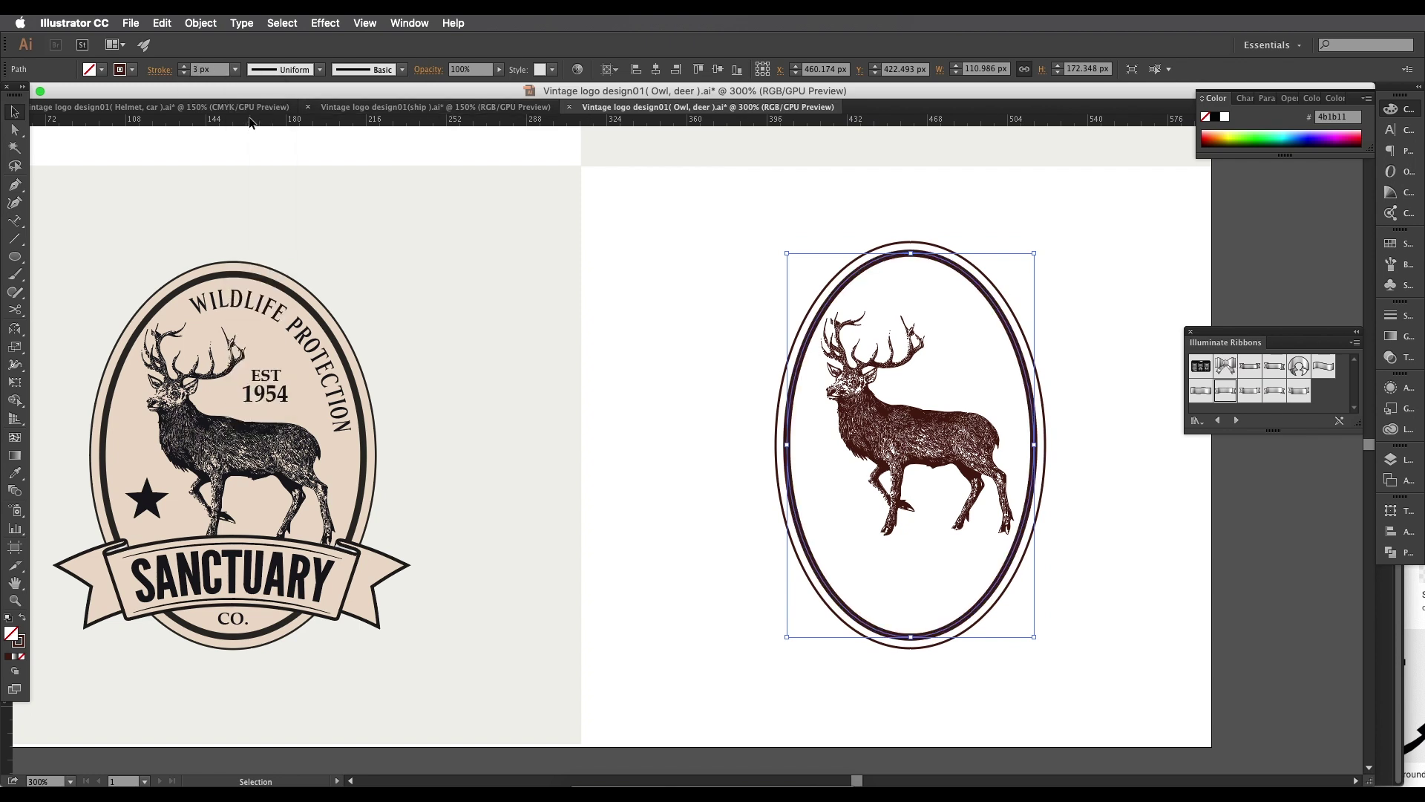
click(158, 69)
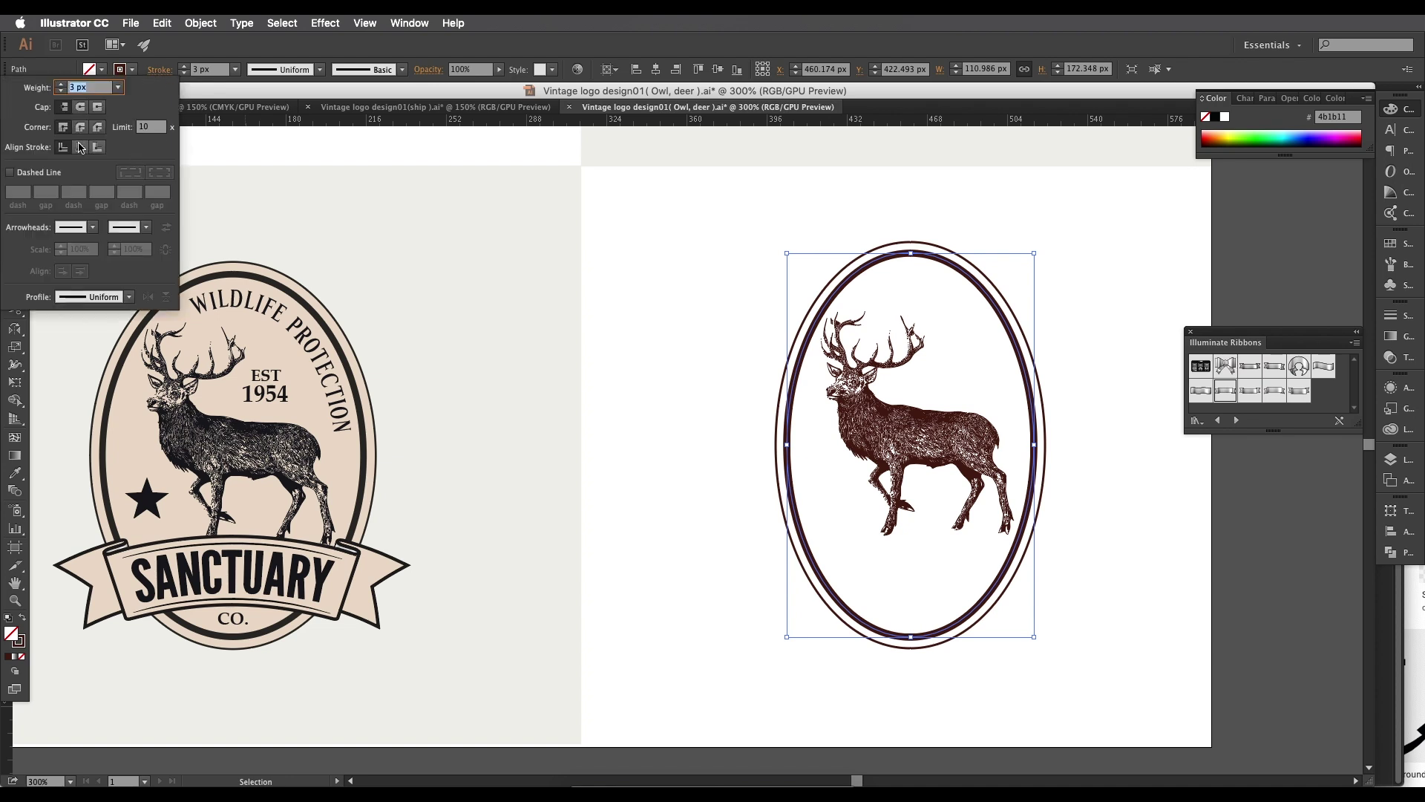
click(82, 147)
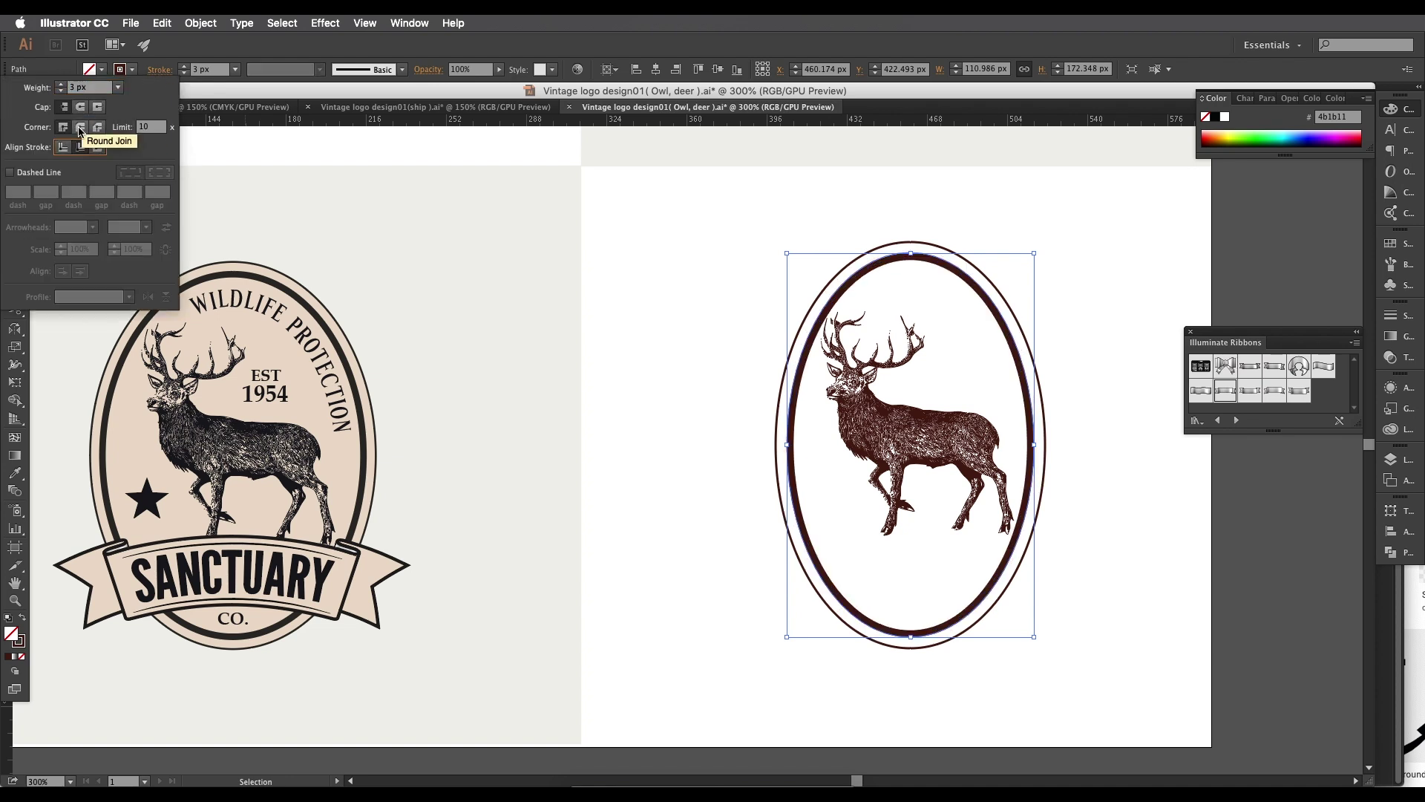
click(64, 148)
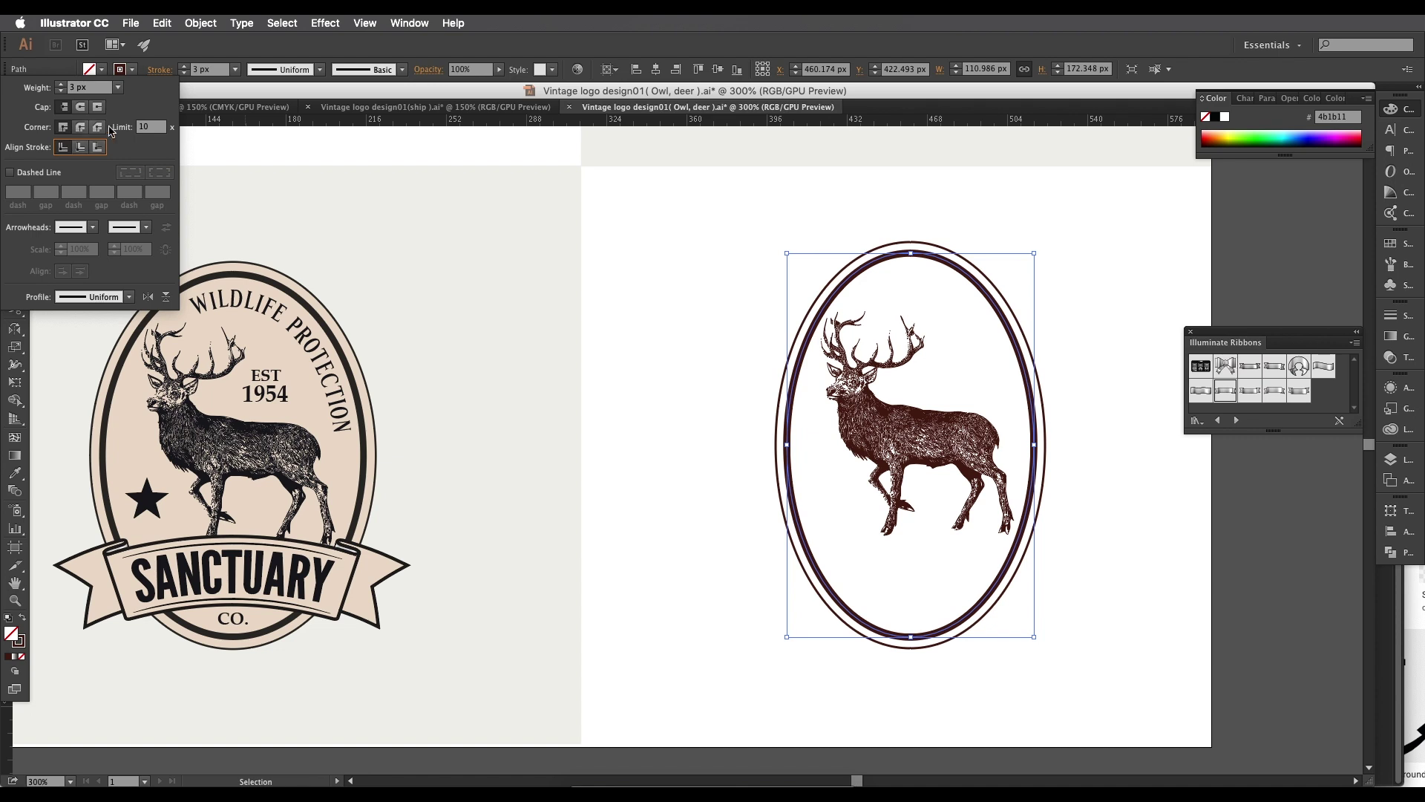
click(135, 73)
click(193, 215)
Step: Offset the thick inner ellipse by -4 px to create a third ellipse inside it
drag(292, 355, 309, 333)
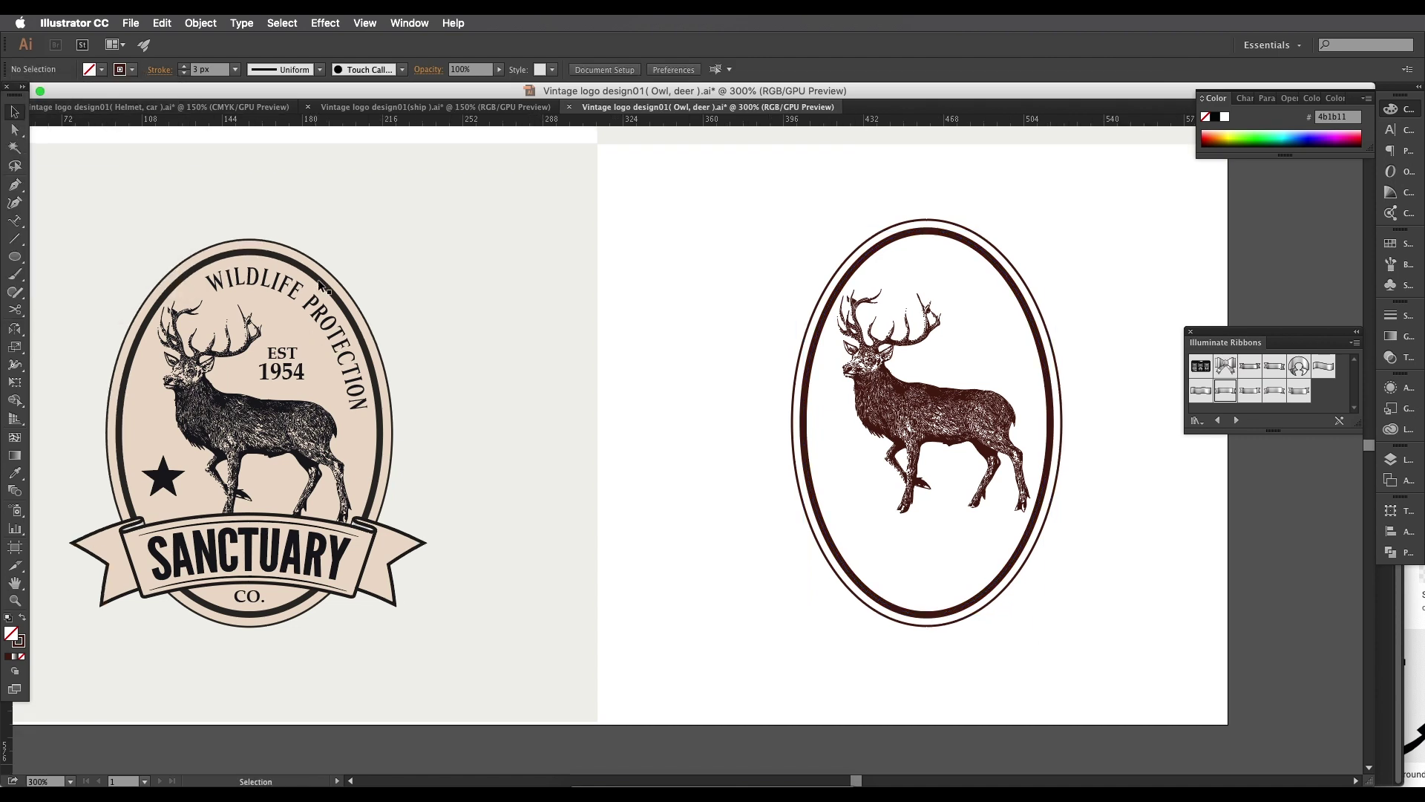
drag(511, 371, 567, 341)
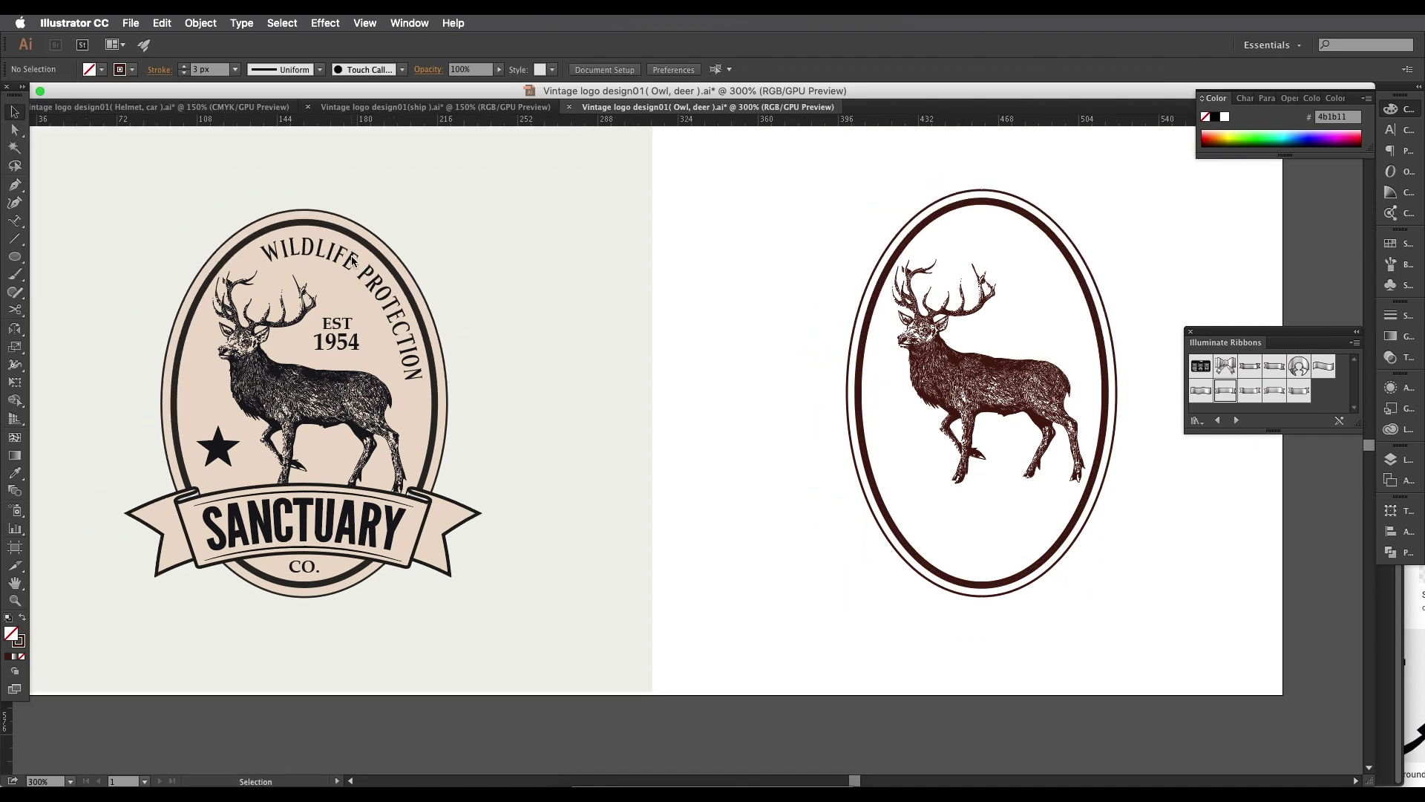
click(1036, 226)
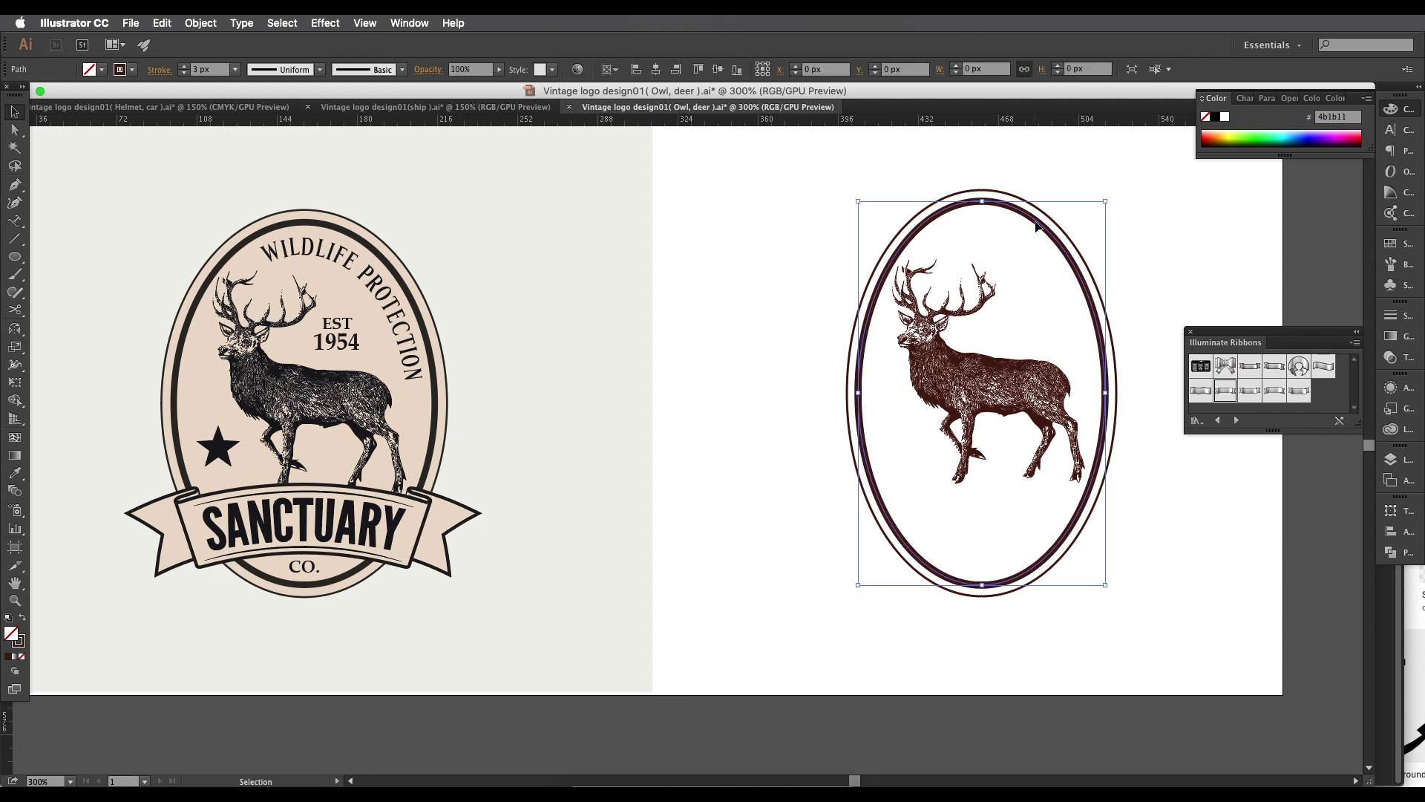
click(201, 23)
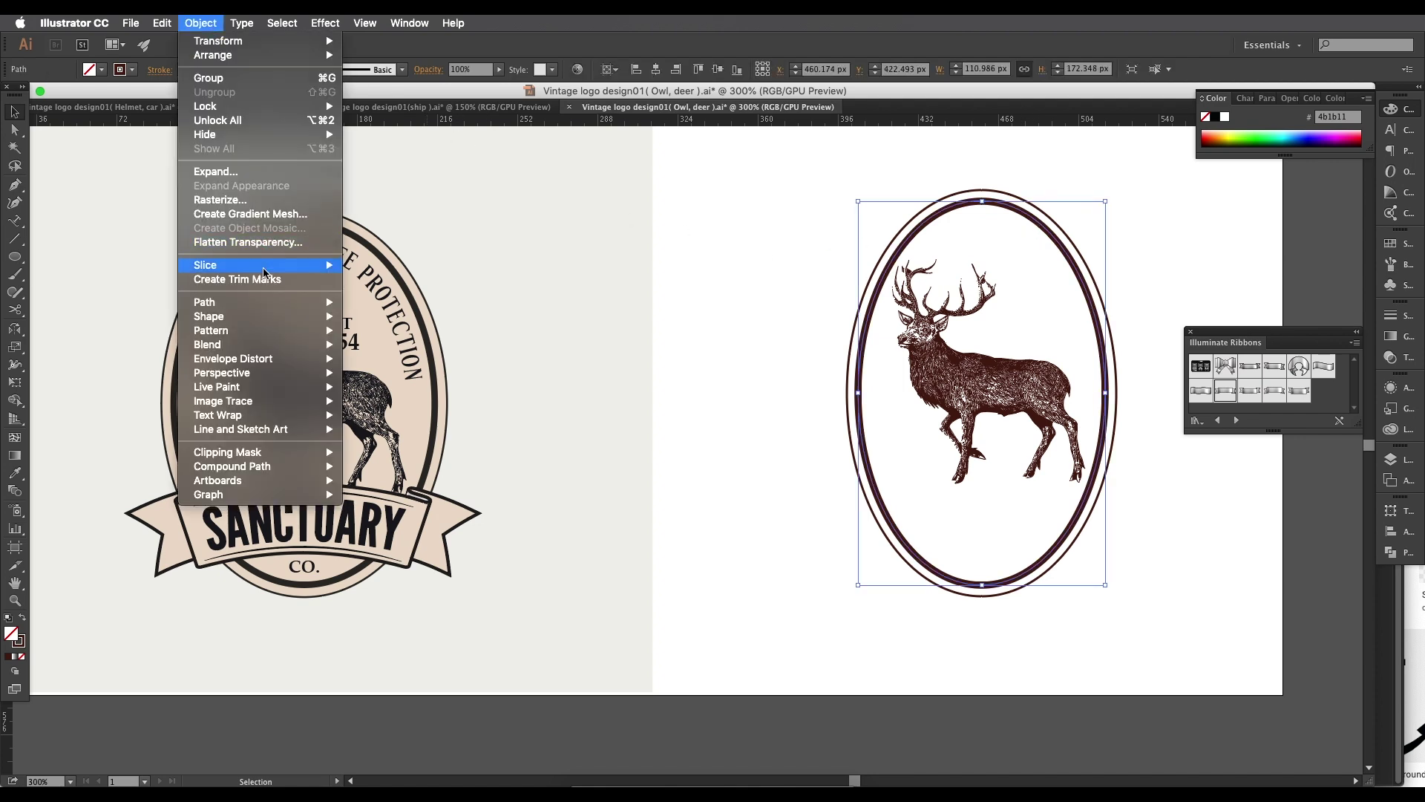
mouse_move(259, 302)
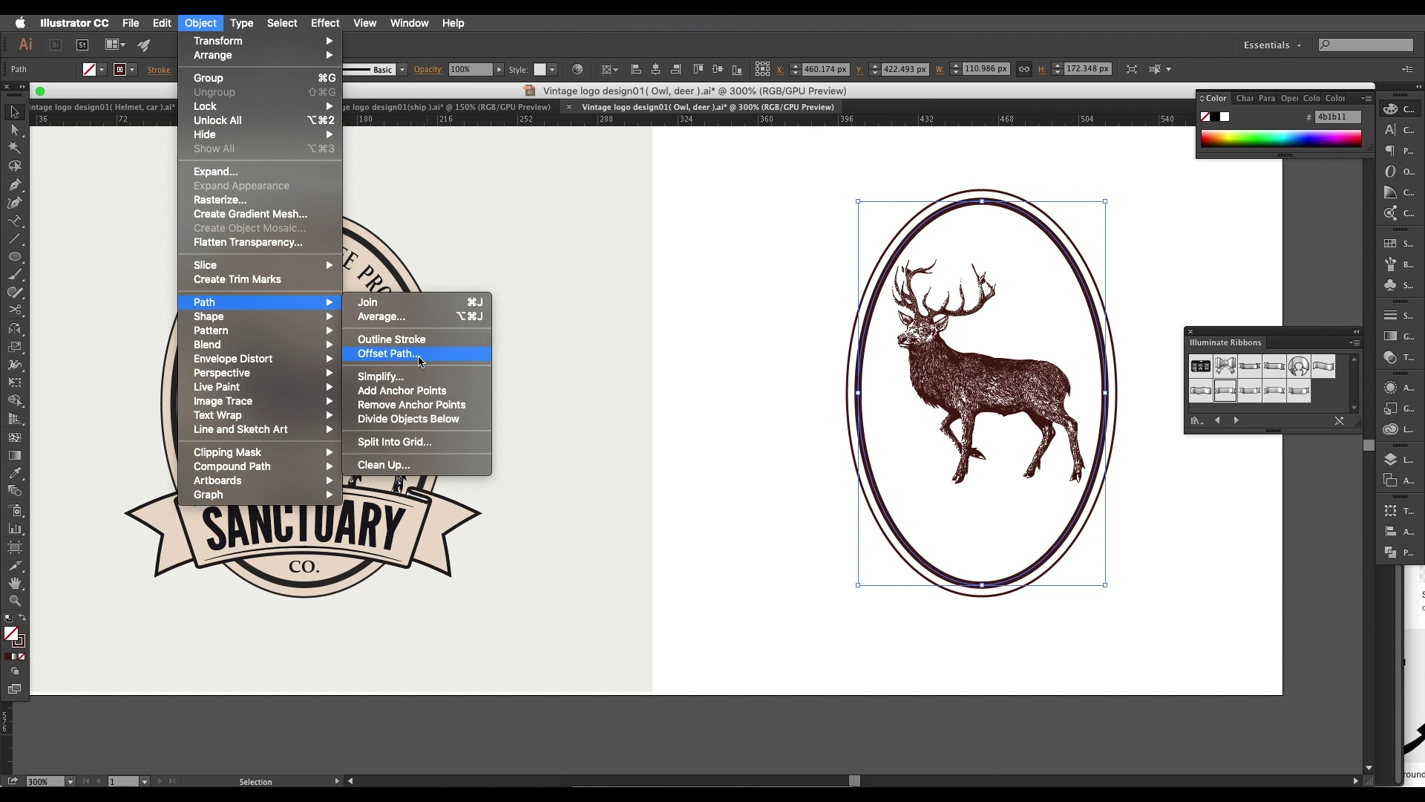
click(420, 355)
click(469, 252)
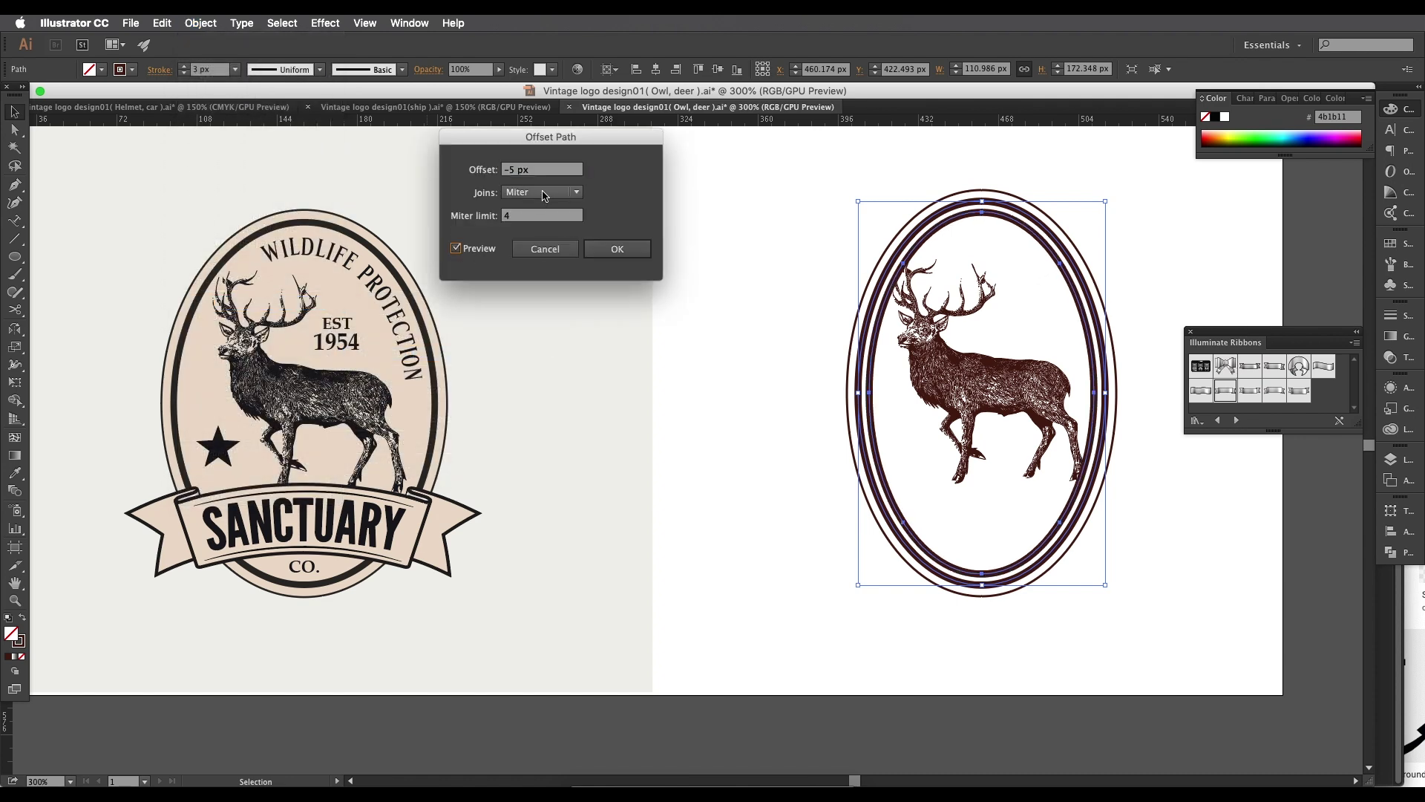
click(548, 171)
key(Up)
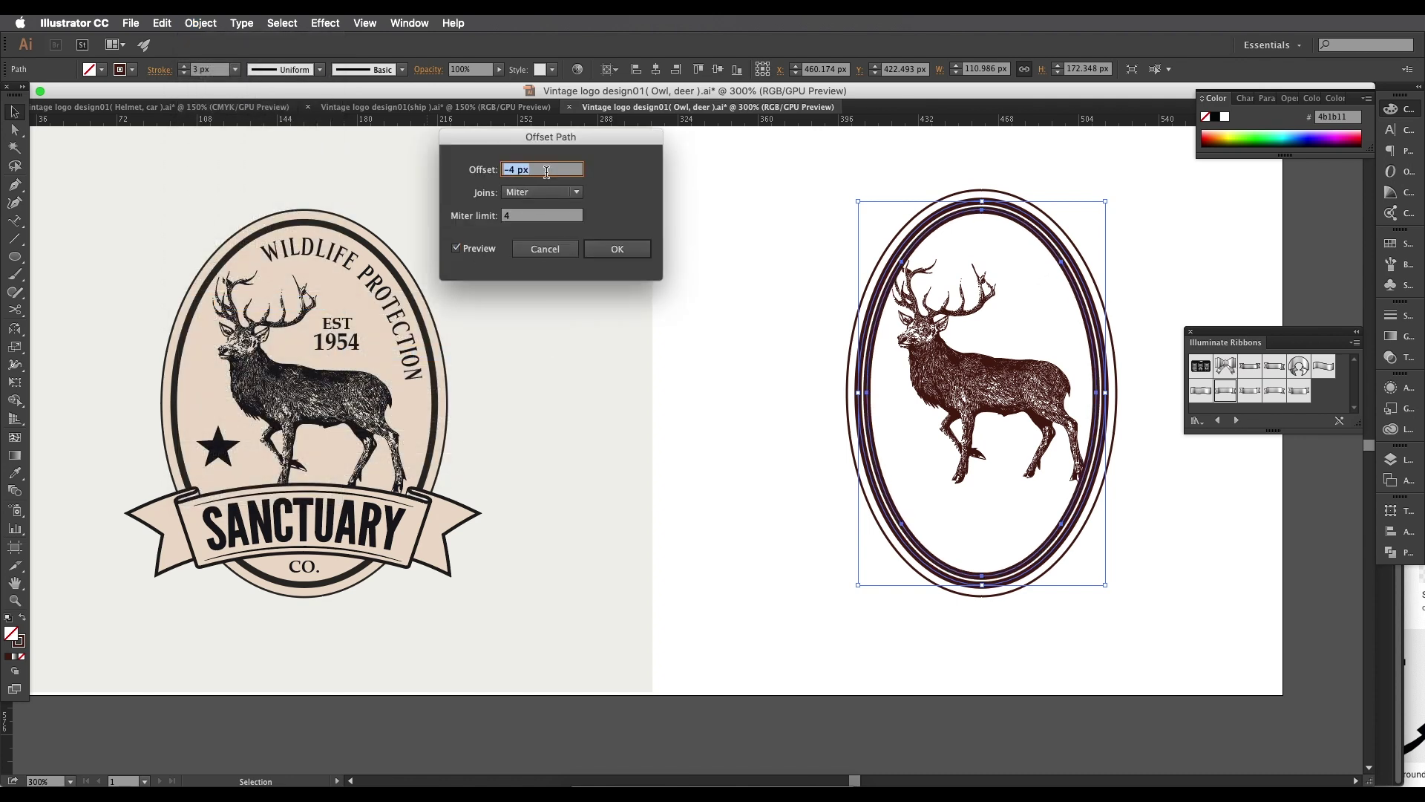
click(618, 249)
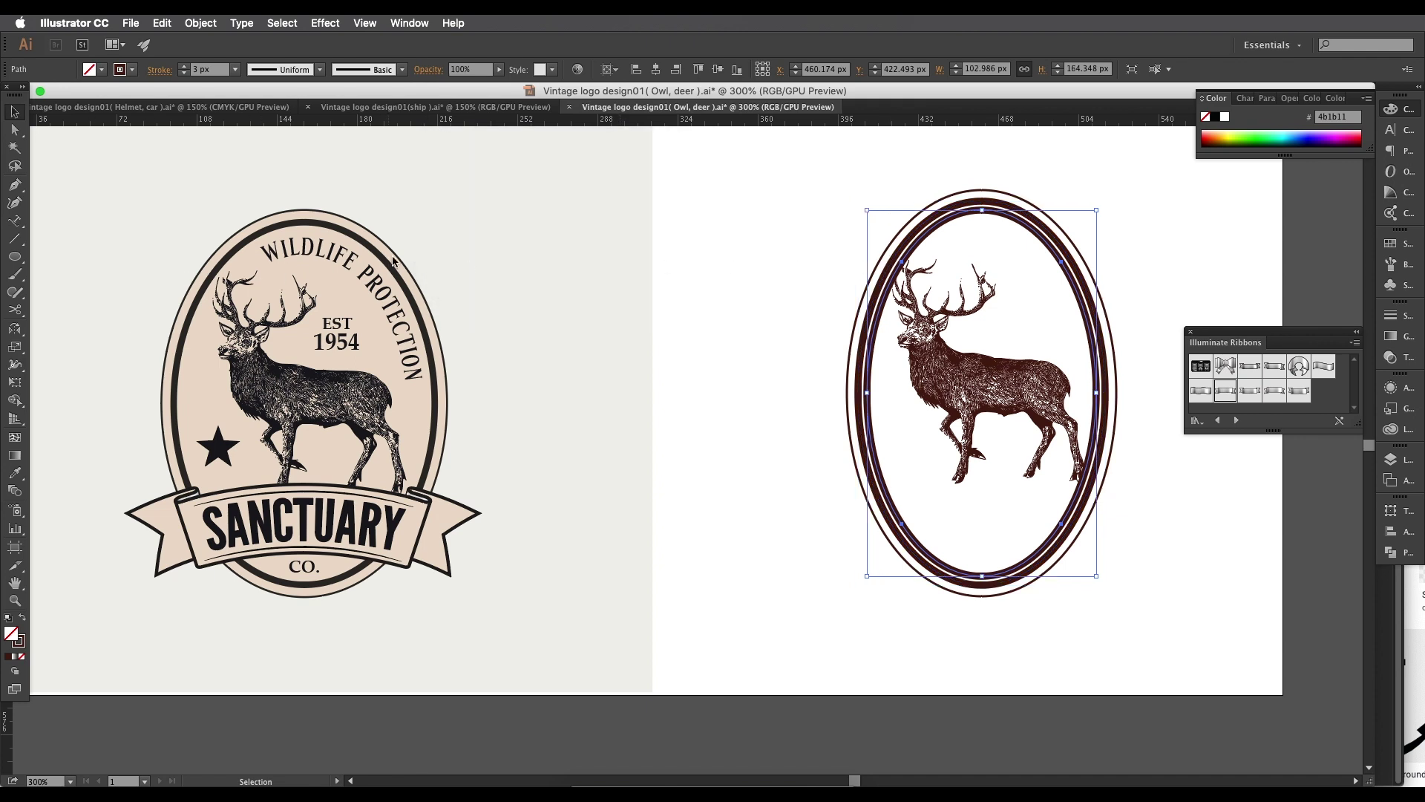
Step: Copy the WILDLIFE PROTECTION text from the original SANCTUARY badge
click(301, 256)
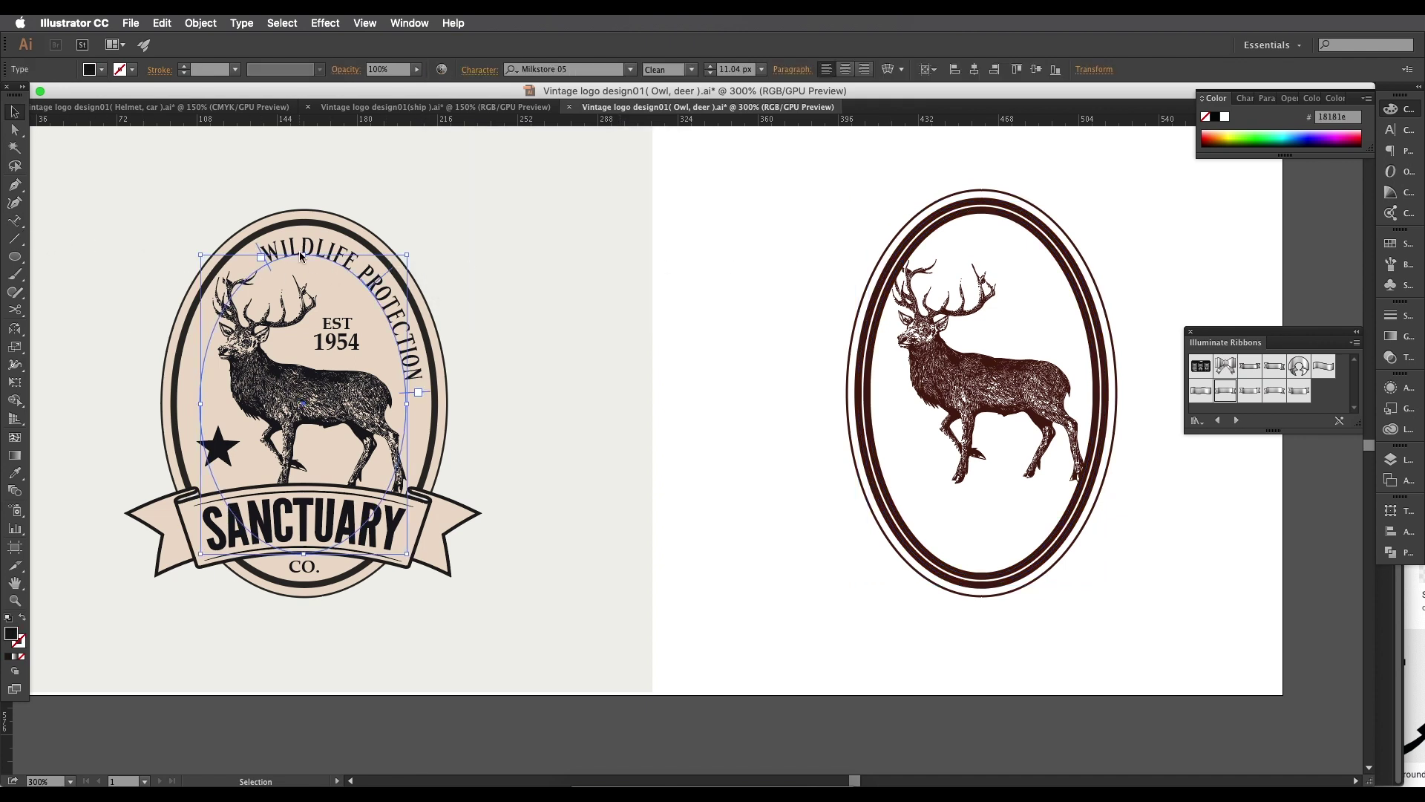
double_click(302, 253)
key(Escape)
key(super+a)
key(super+c)
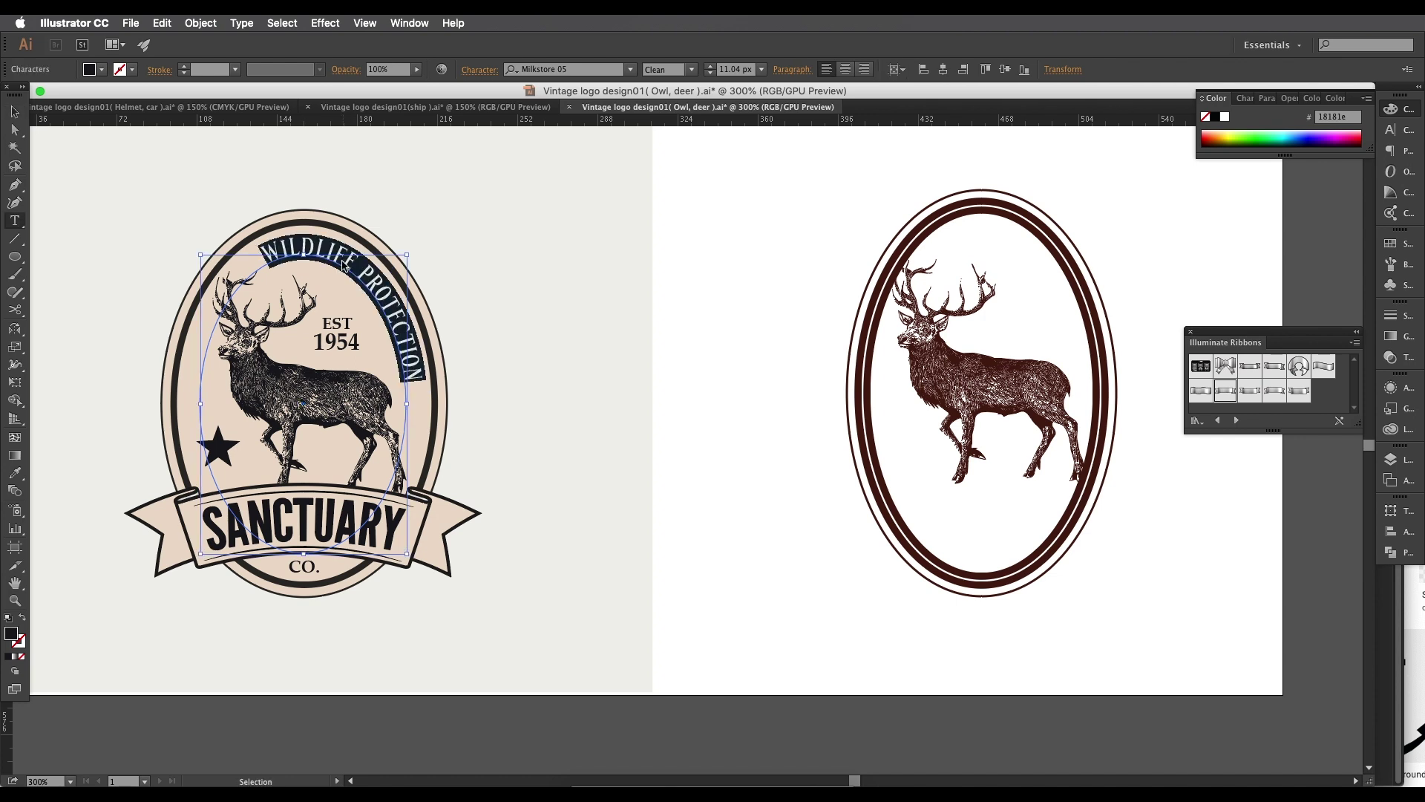
click(14, 111)
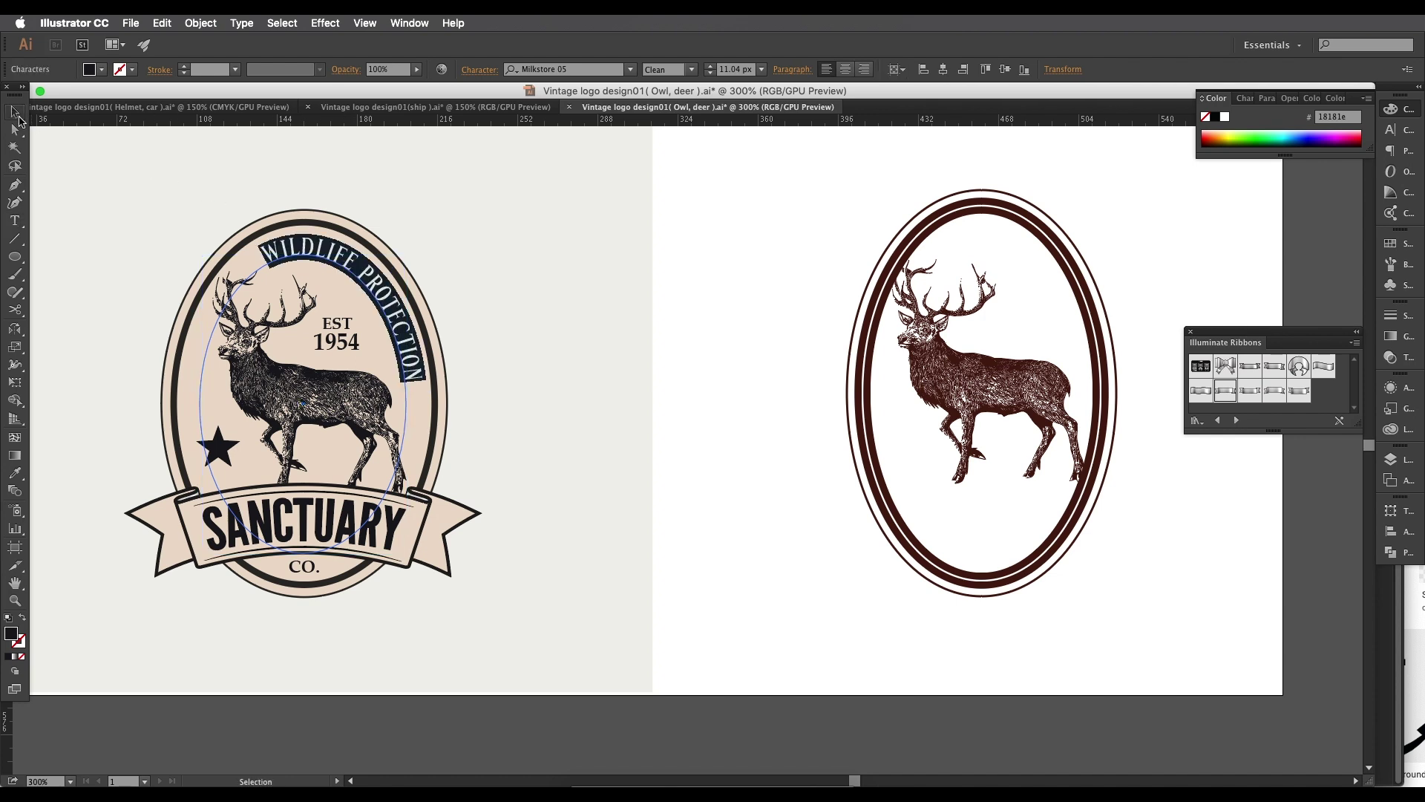
Step: Turn the innermost ellipse into a type path and paste the copied WILDLIFE PROTECTION text onto it
click(1023, 228)
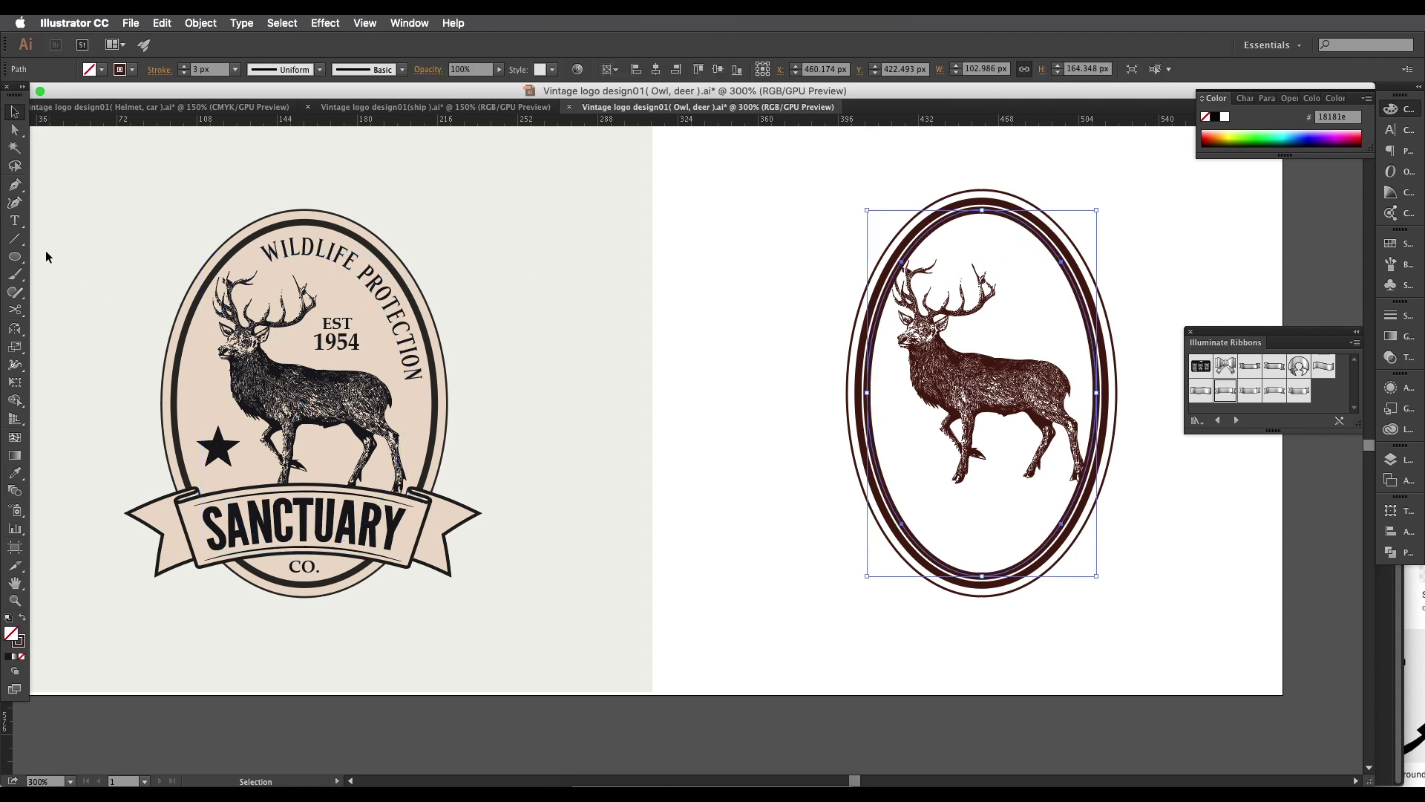
drag(14, 221, 74, 257)
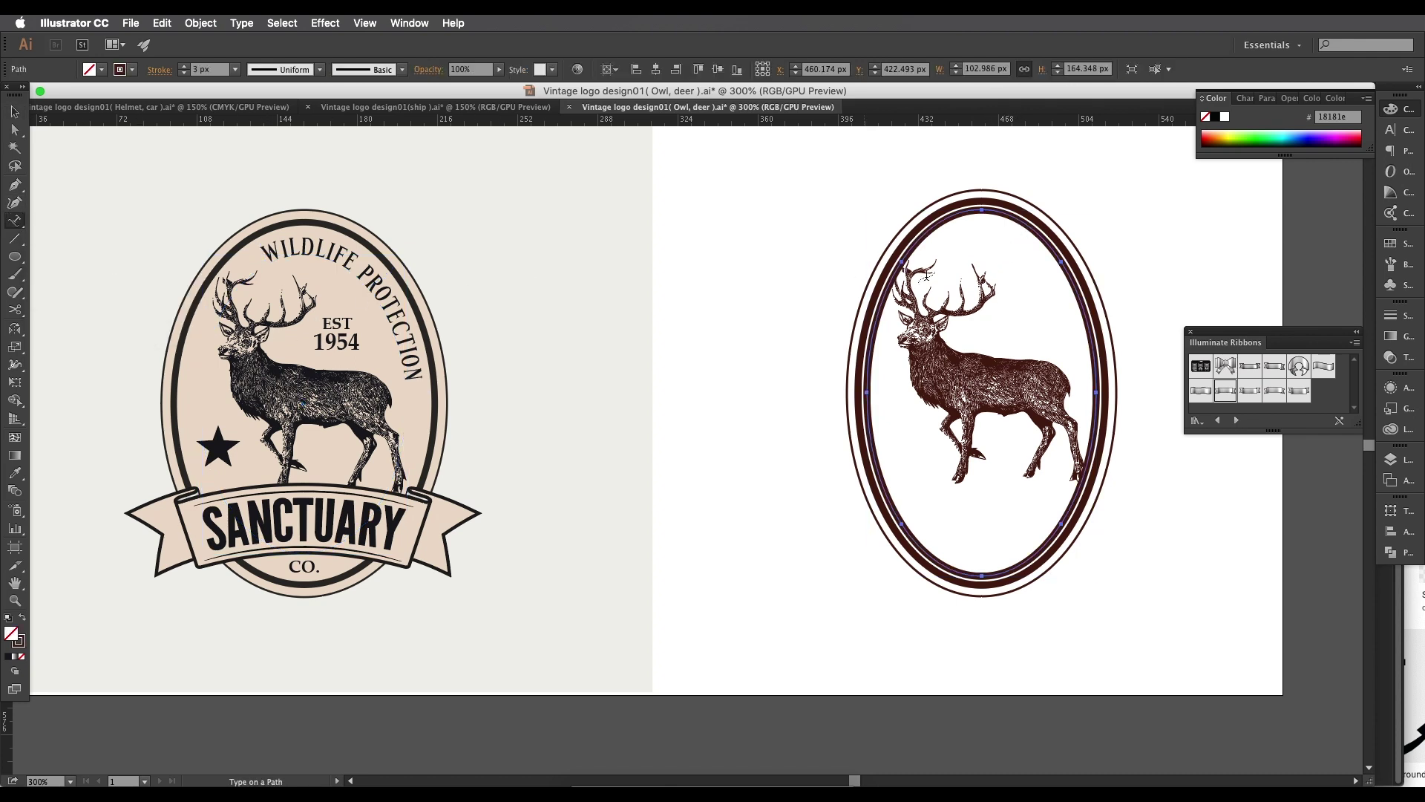
click(1036, 236)
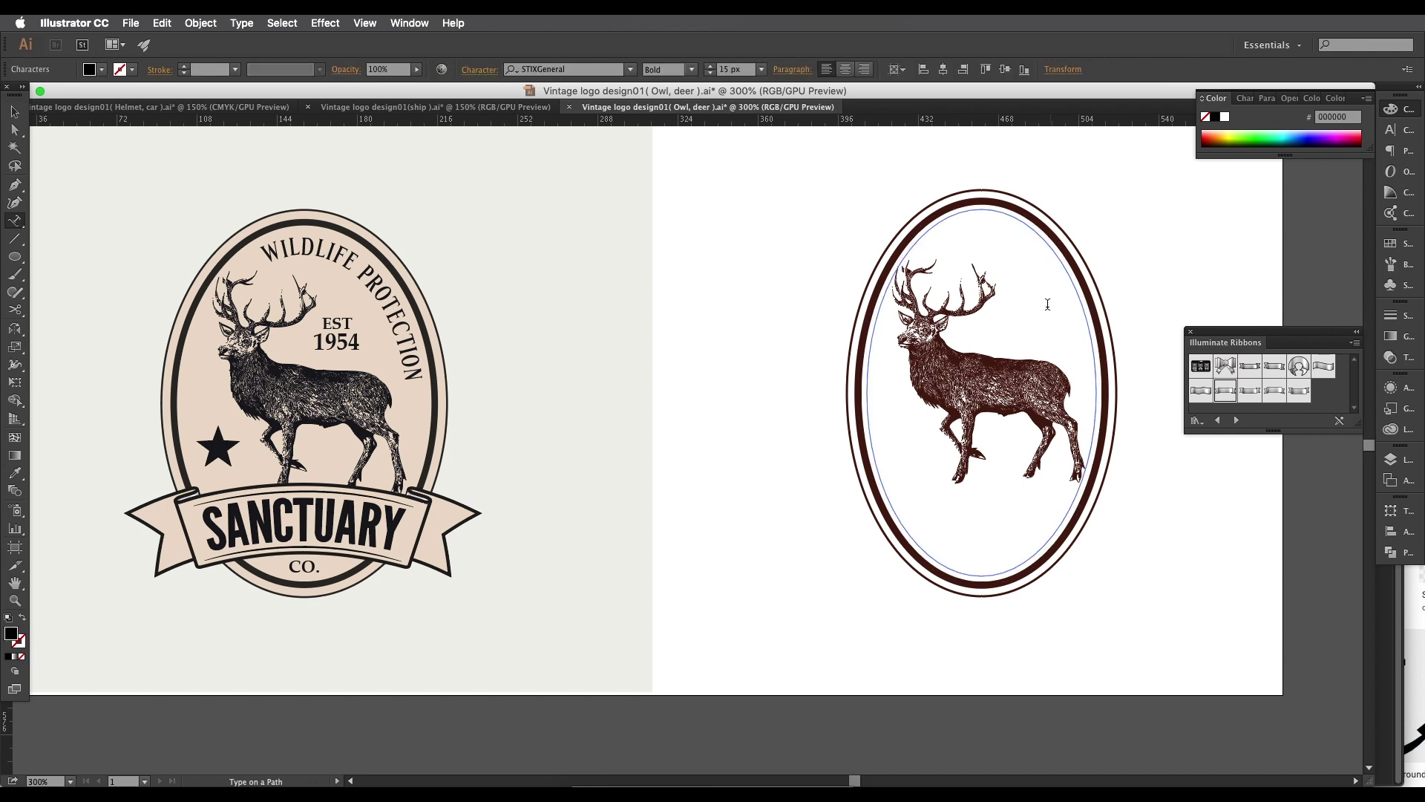
key(super+v)
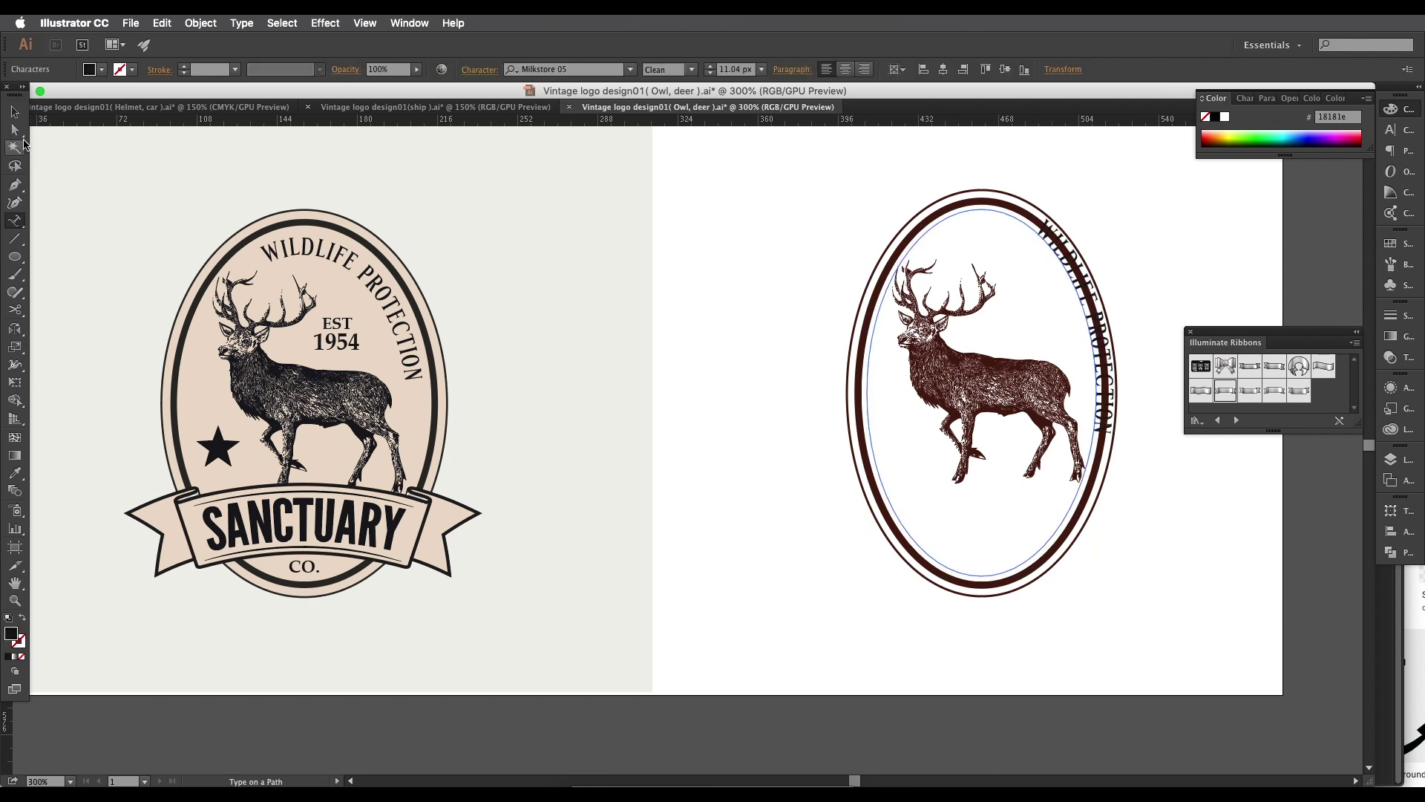
Step: Shrink the new type path to fit inside the thick oval and slide WILDLIFE PROTECTION to start at the oval's upper left
click(14, 111)
drag(1097, 211, 1086, 222)
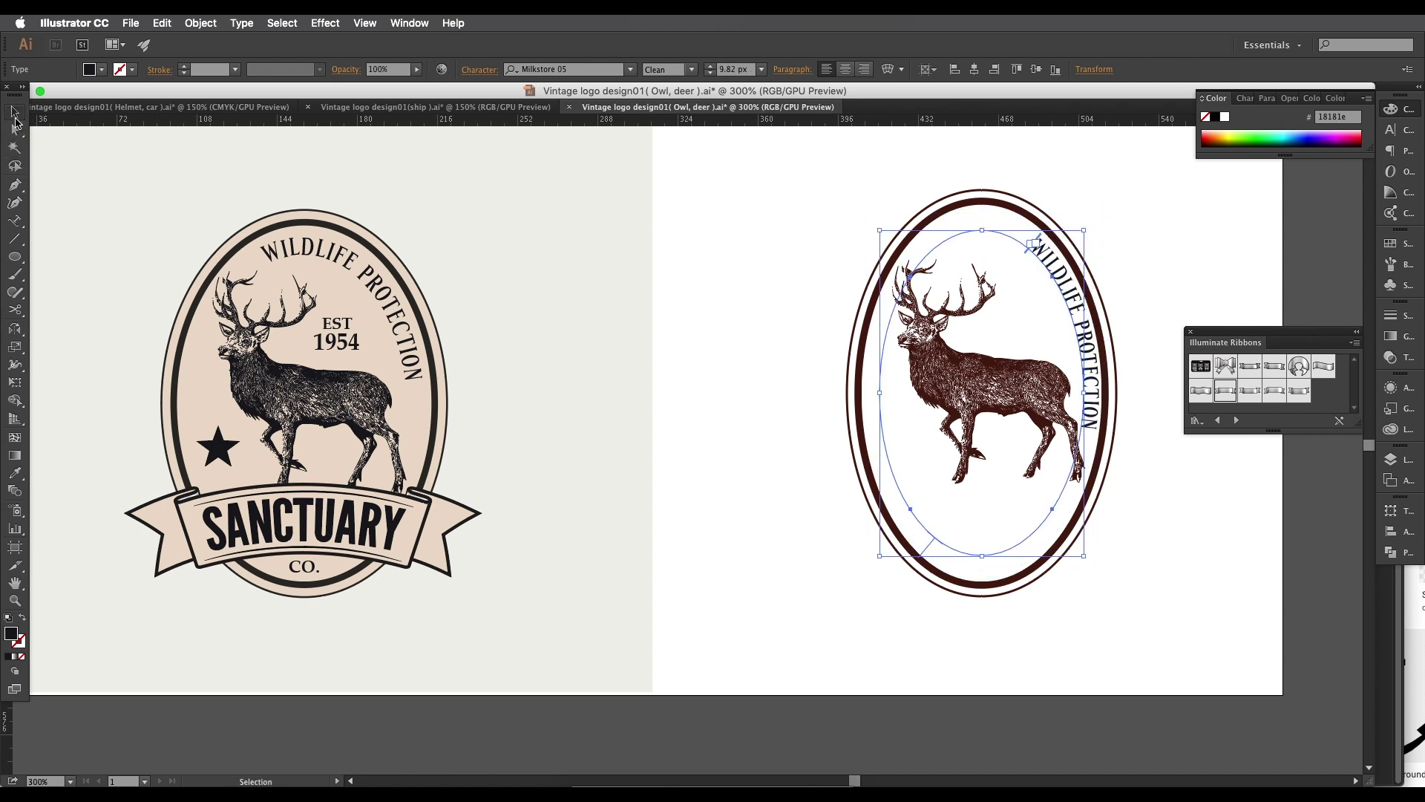
drag(1025, 253, 1120, 402)
drag(1036, 218, 924, 240)
drag(1119, 403, 1128, 379)
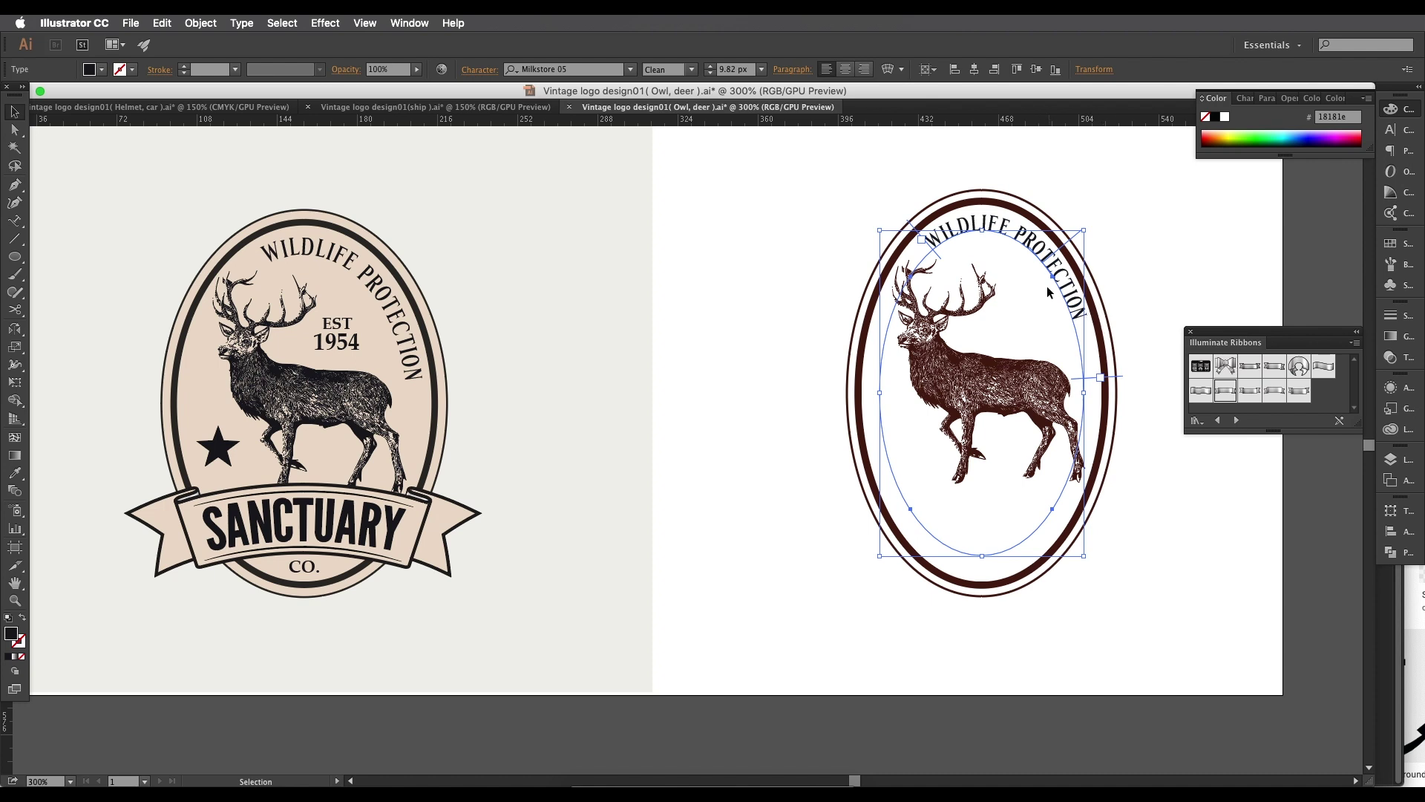
Step: Set the font size of the new WILDLIFE PROTECTION text to 11 px
click(479, 70)
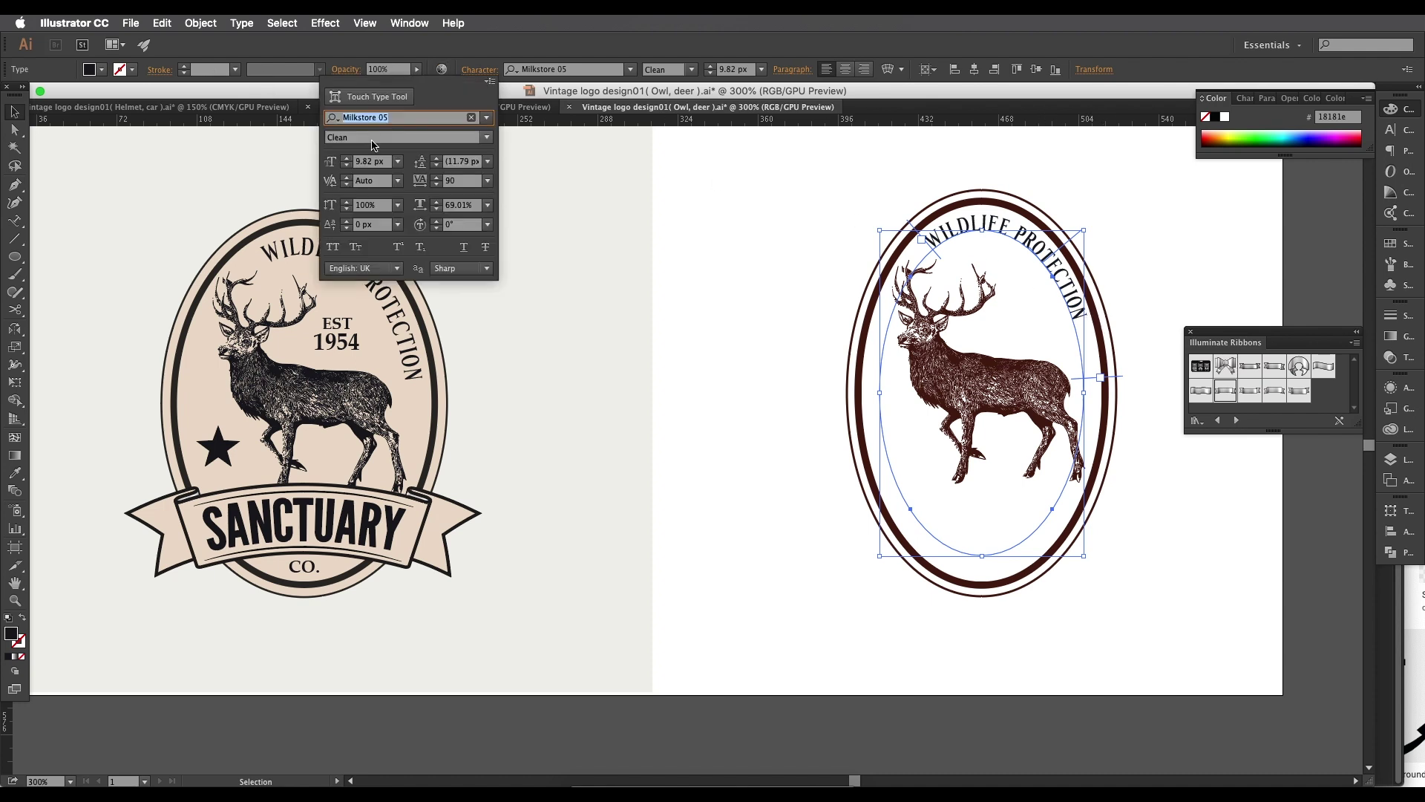
click(347, 158)
click(348, 158)
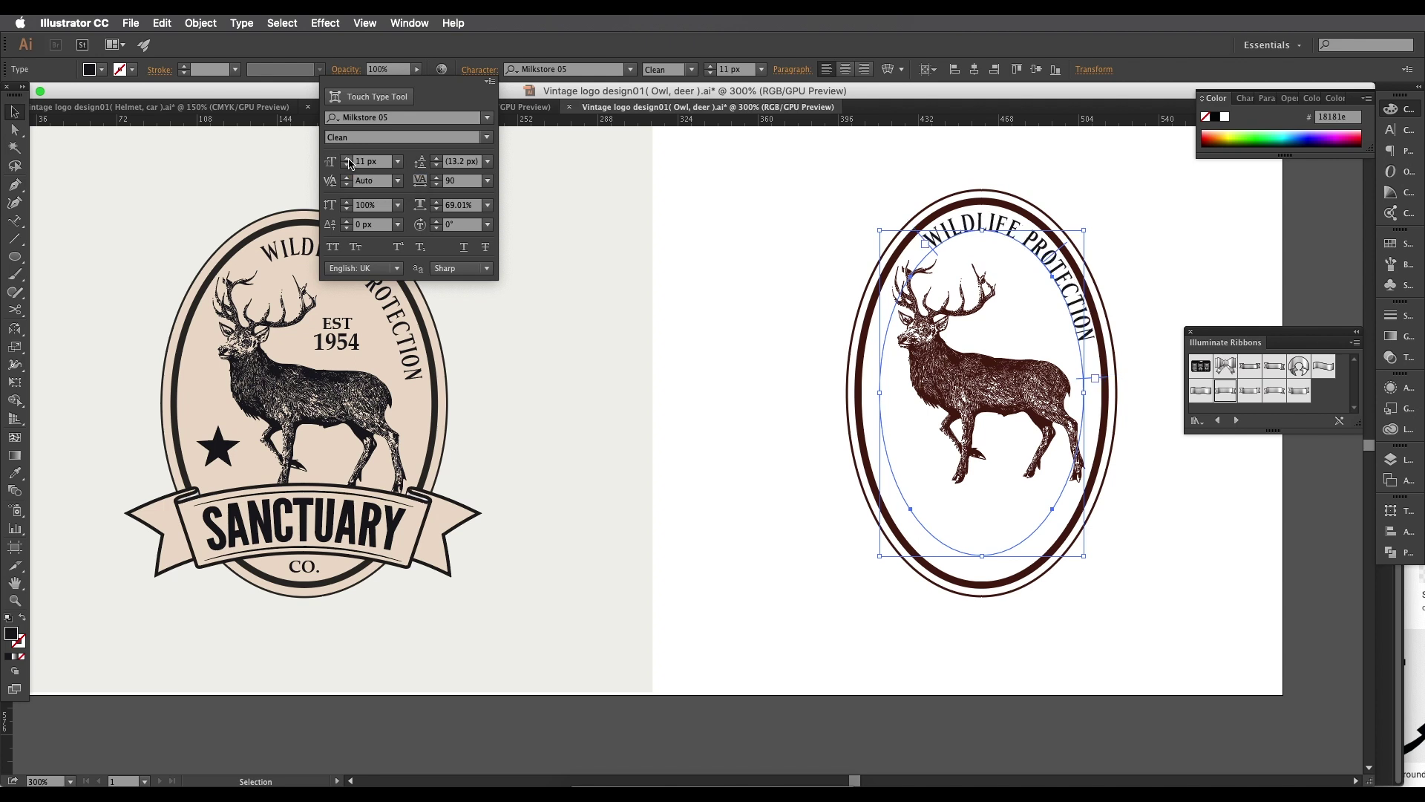
Step: Narrow the type path slightly and slide WILDLIFE PROTECTION further clockwise along the oval, keeping the font size at 11 px
click(347, 158)
click(347, 166)
click(14, 113)
scroll(1042, 332, up, 1)
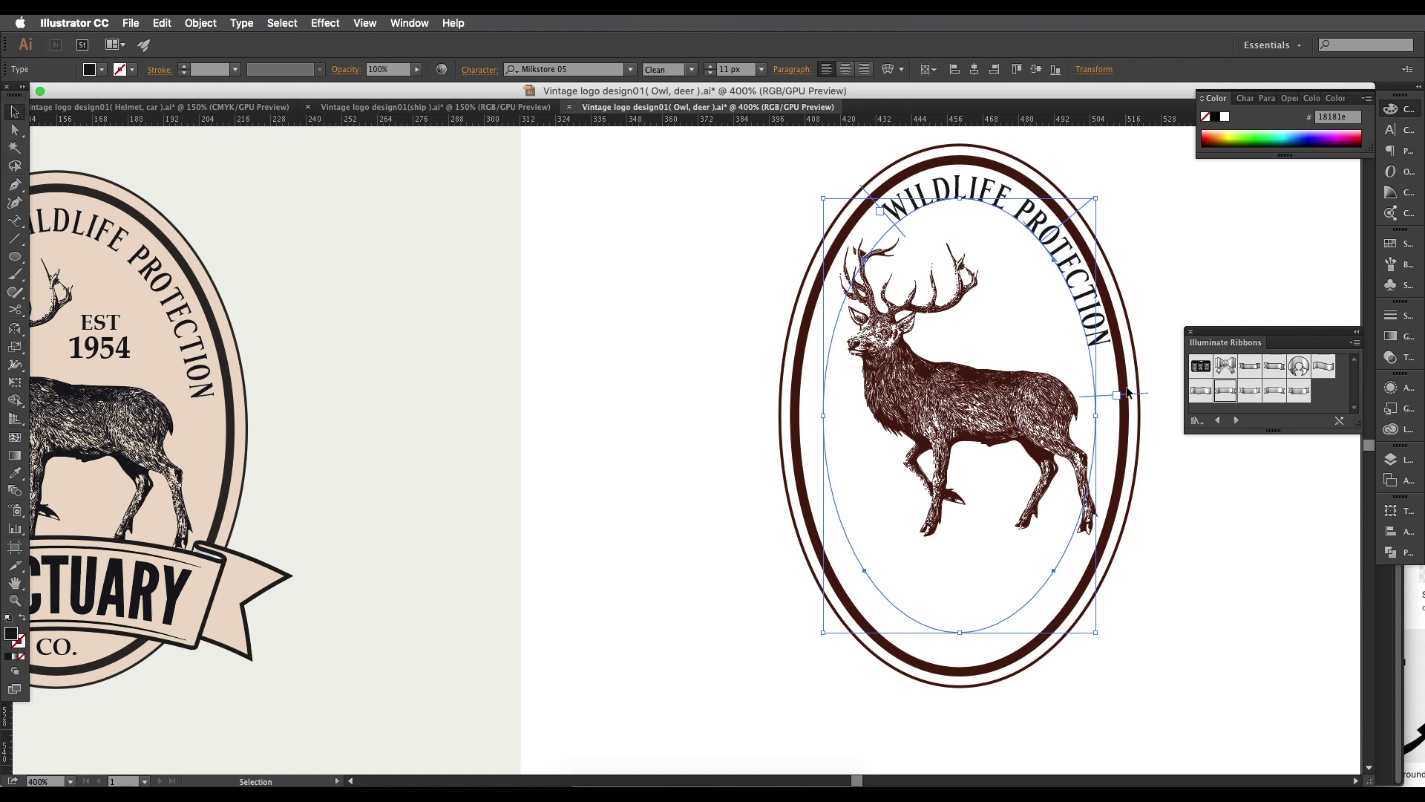
drag(1100, 415, 1090, 420)
scroll(925, 237, down, 1)
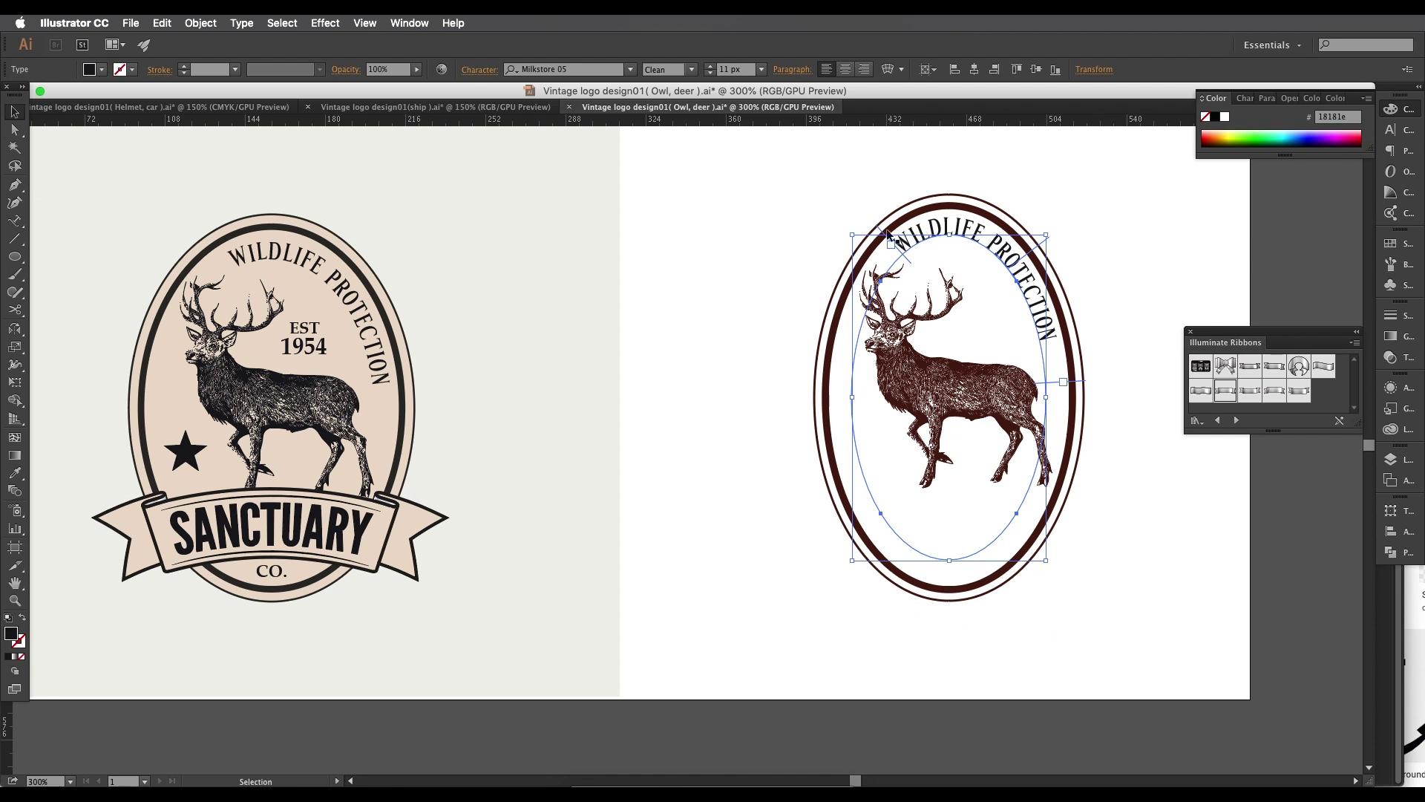
drag(882, 232, 900, 221)
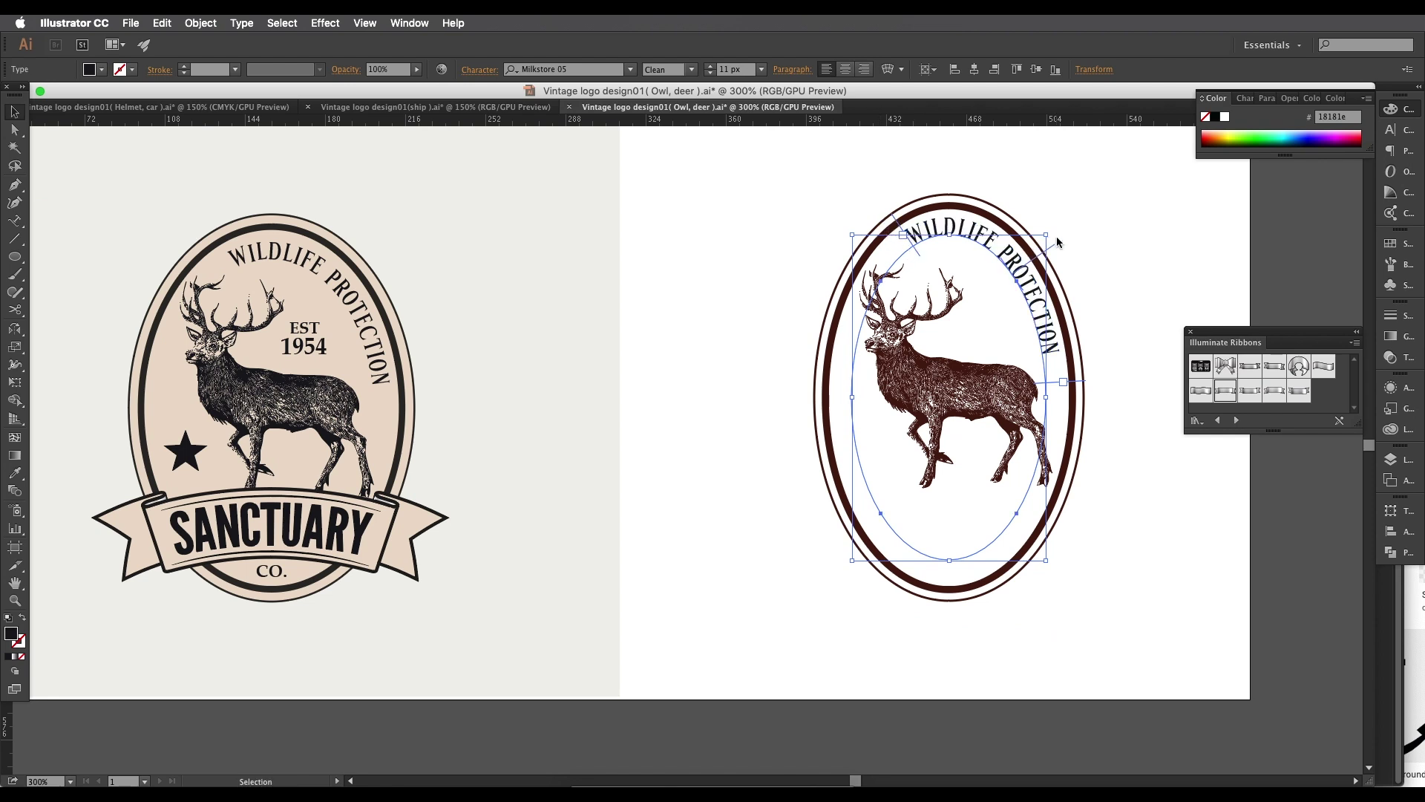
click(1073, 252)
key(space)
scroll(1104, 295, down, 1)
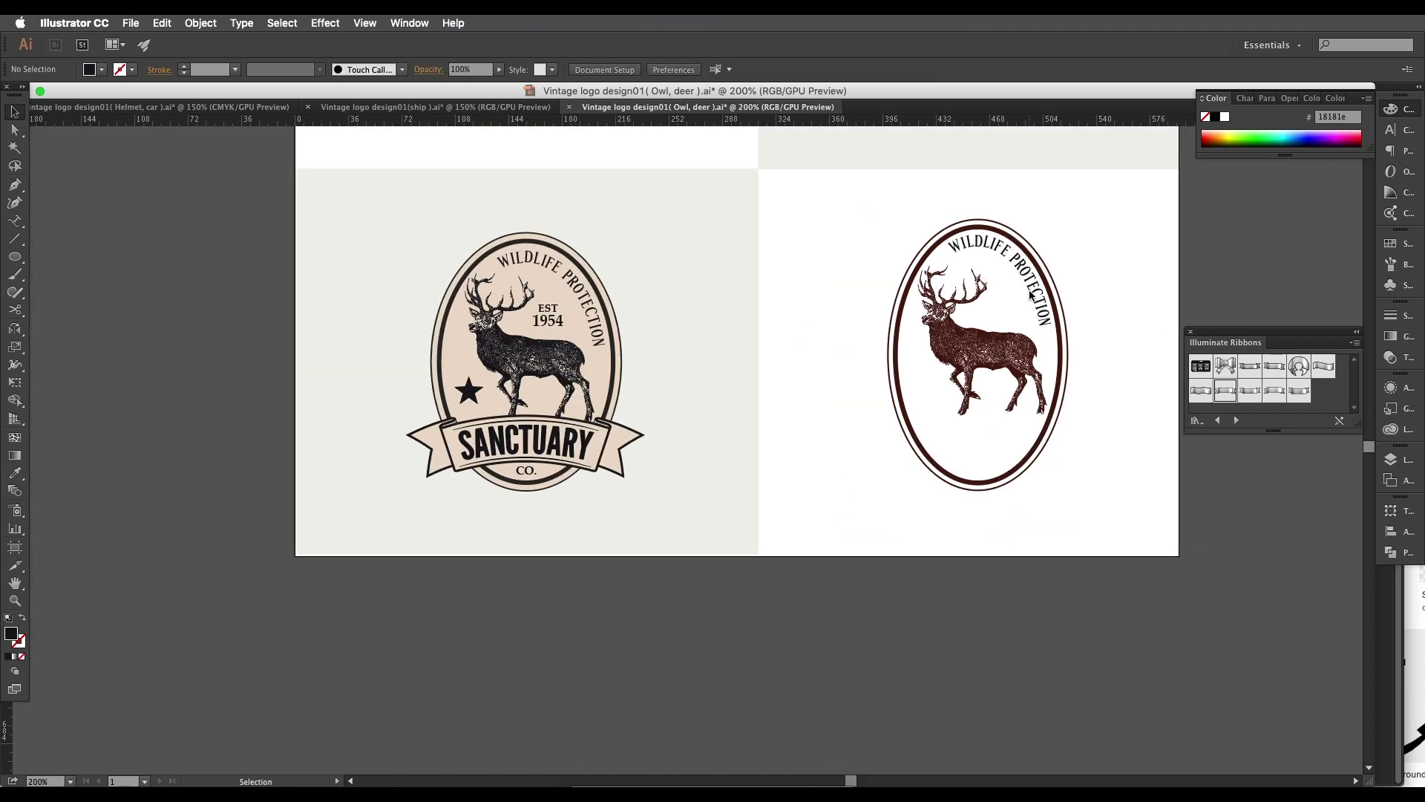
Step: Copy the EST and 1954 text from the original badge to the matching place above the new deer's back
key(space)
mouse_move(1025, 294)
mouse_down()
mouse_move(979, 270)
mouse_move(1018, 306)
mouse_up()
scroll(986, 272, up, 1)
key(space)
drag(569, 318, 659, 326)
click(405, 348)
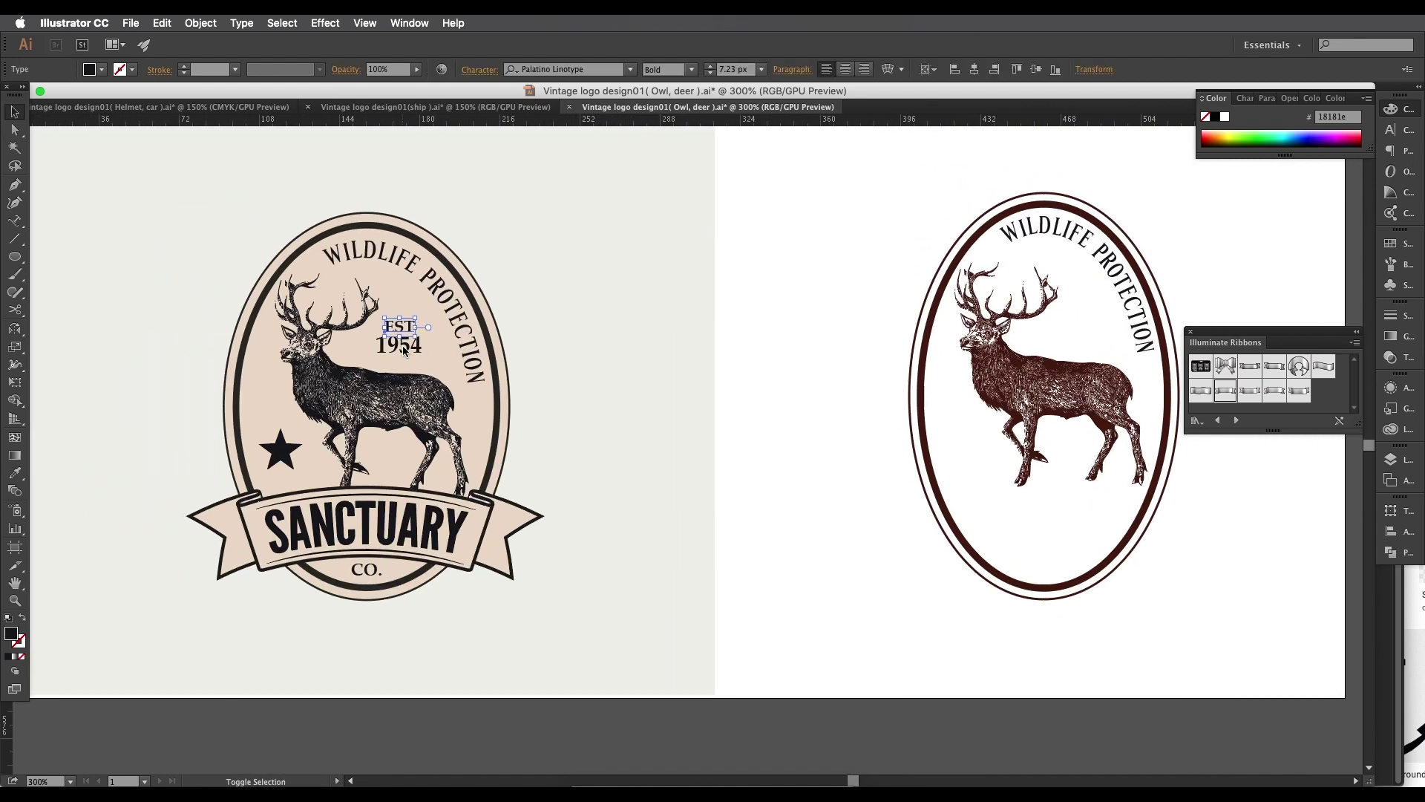
drag(405, 347, 1090, 342)
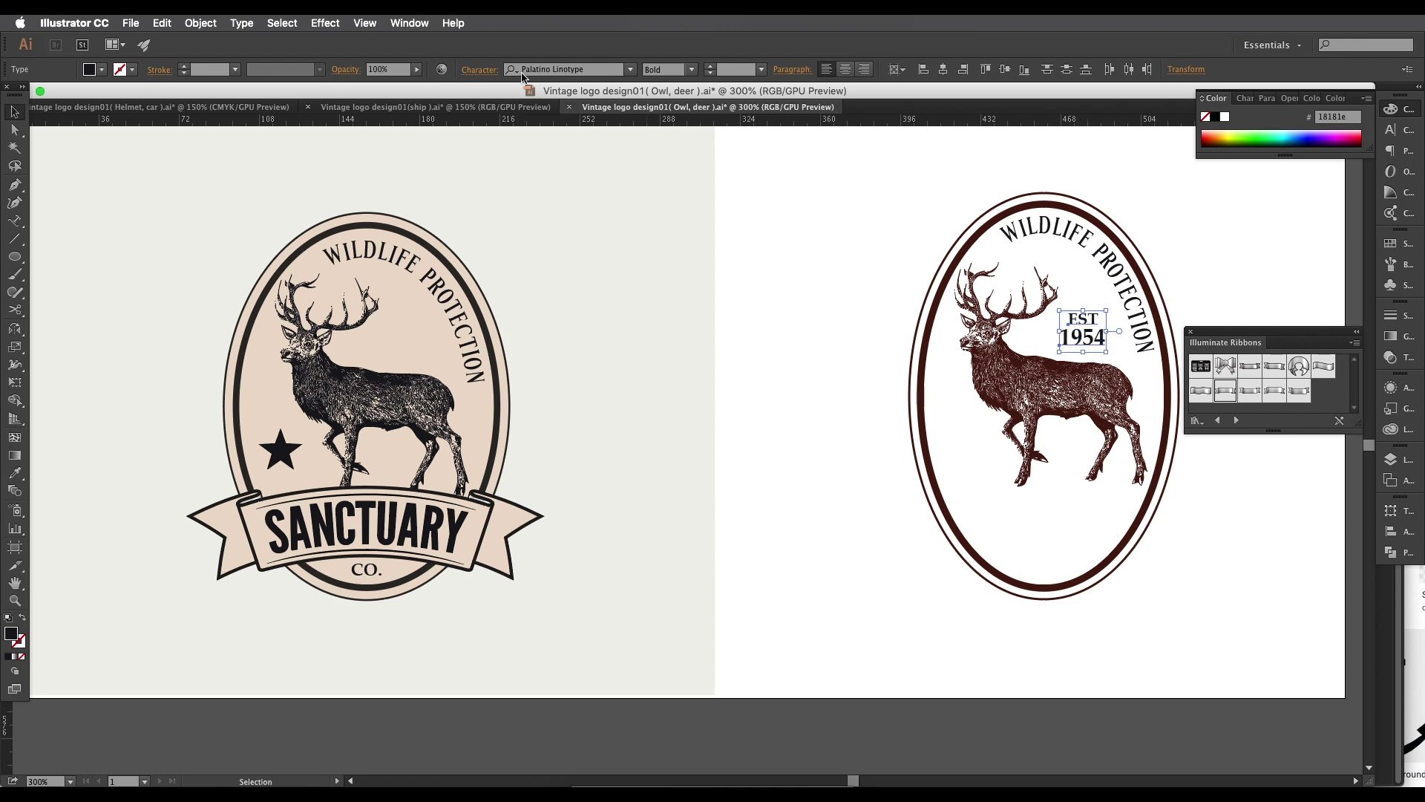
Step: Copy the star from the original badge to the same spot beside the new deer's front legs
key(space)
drag(876, 278, 844, 252)
drag(920, 303, 922, 281)
click(816, 370)
drag(243, 406, 937, 401)
click(832, 438)
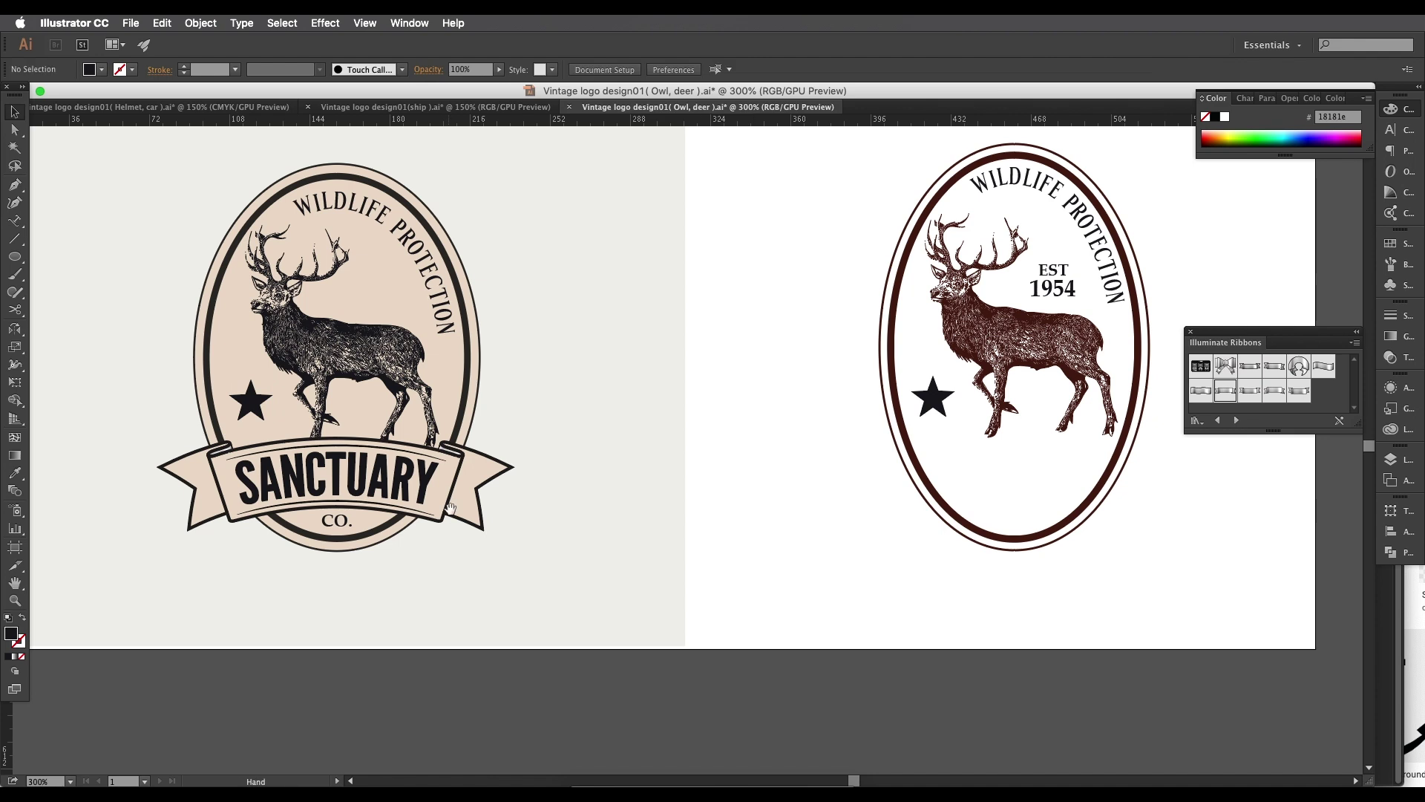
Step: Place the Ribbon 8 symbol from the Illuminate Ribbons library on the artboard between the two badges
key(space)
drag(386, 495, 440, 438)
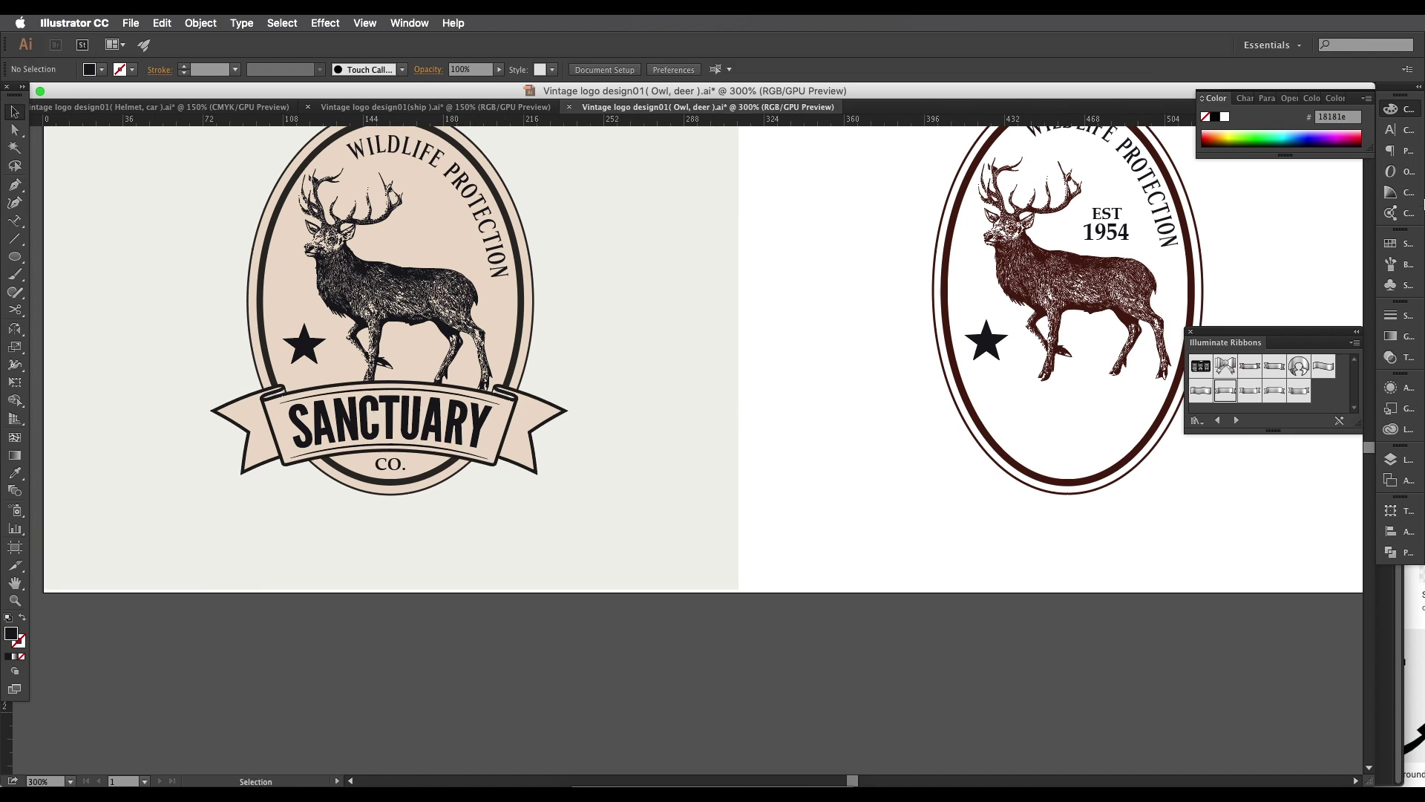
click(1252, 399)
drag(1234, 401, 755, 372)
scroll(900, 430, right, 3)
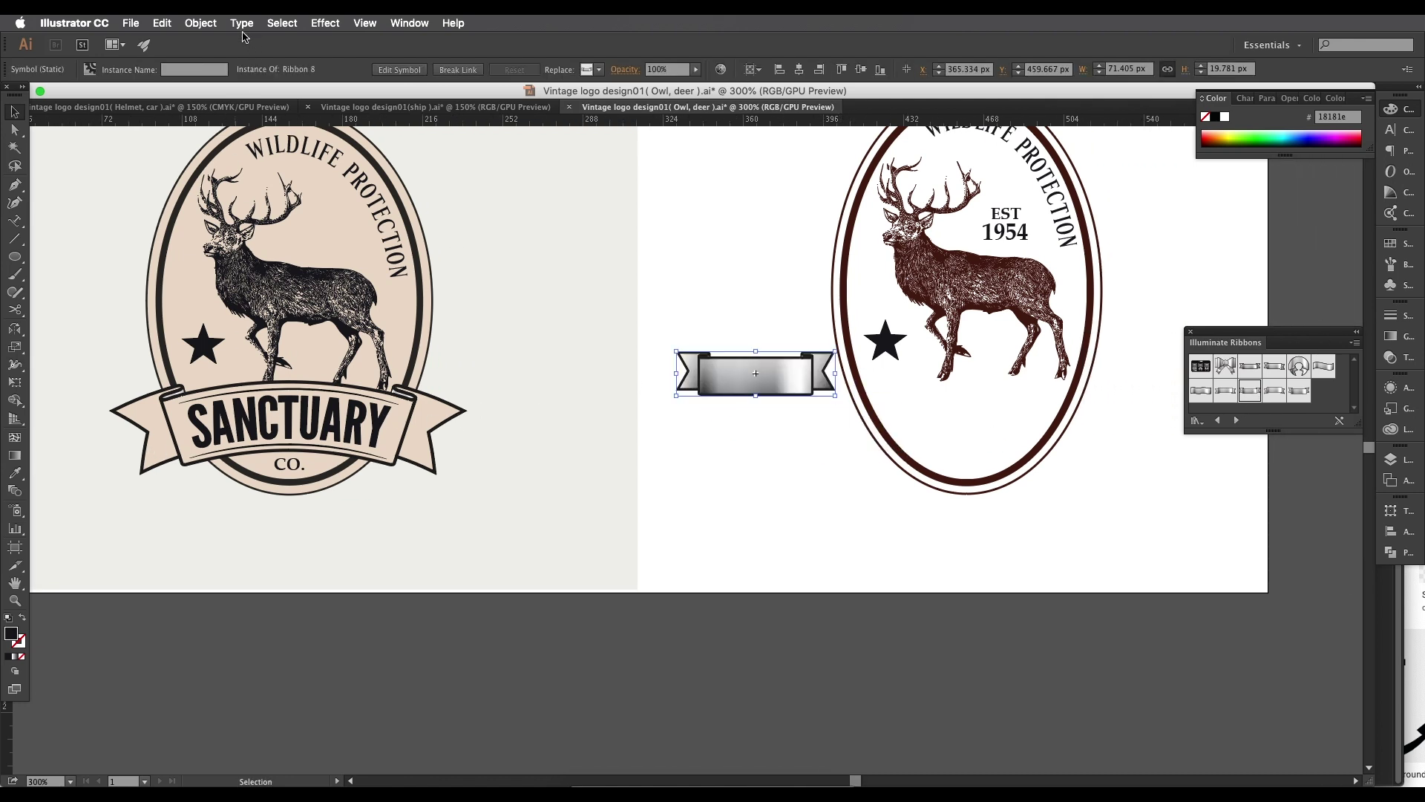
Step: Warp the ribbon with a horizontal Arc envelope at 25% bend
click(201, 23)
mouse_move(297, 358)
click(362, 360)
drag(1150, 226, 1164, 229)
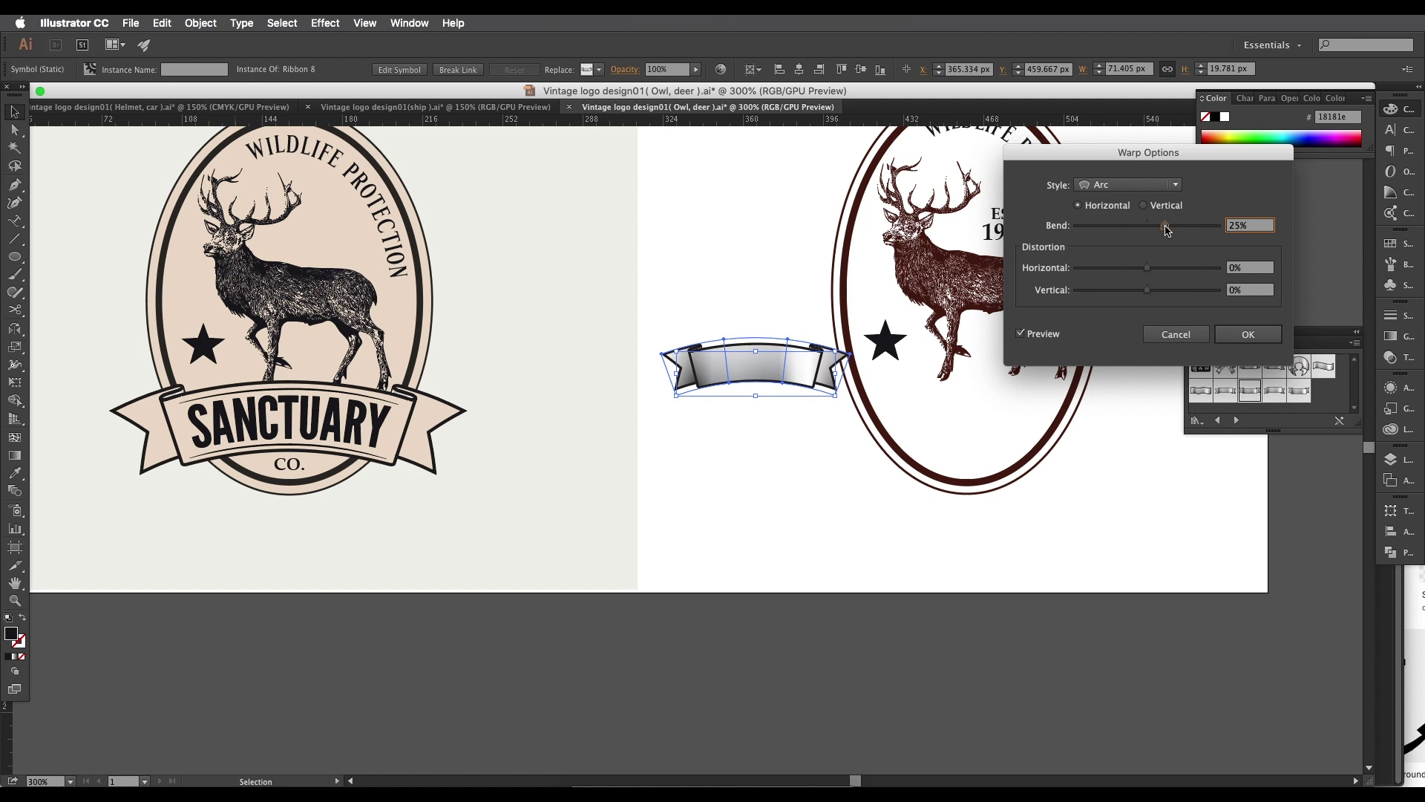
click(1248, 334)
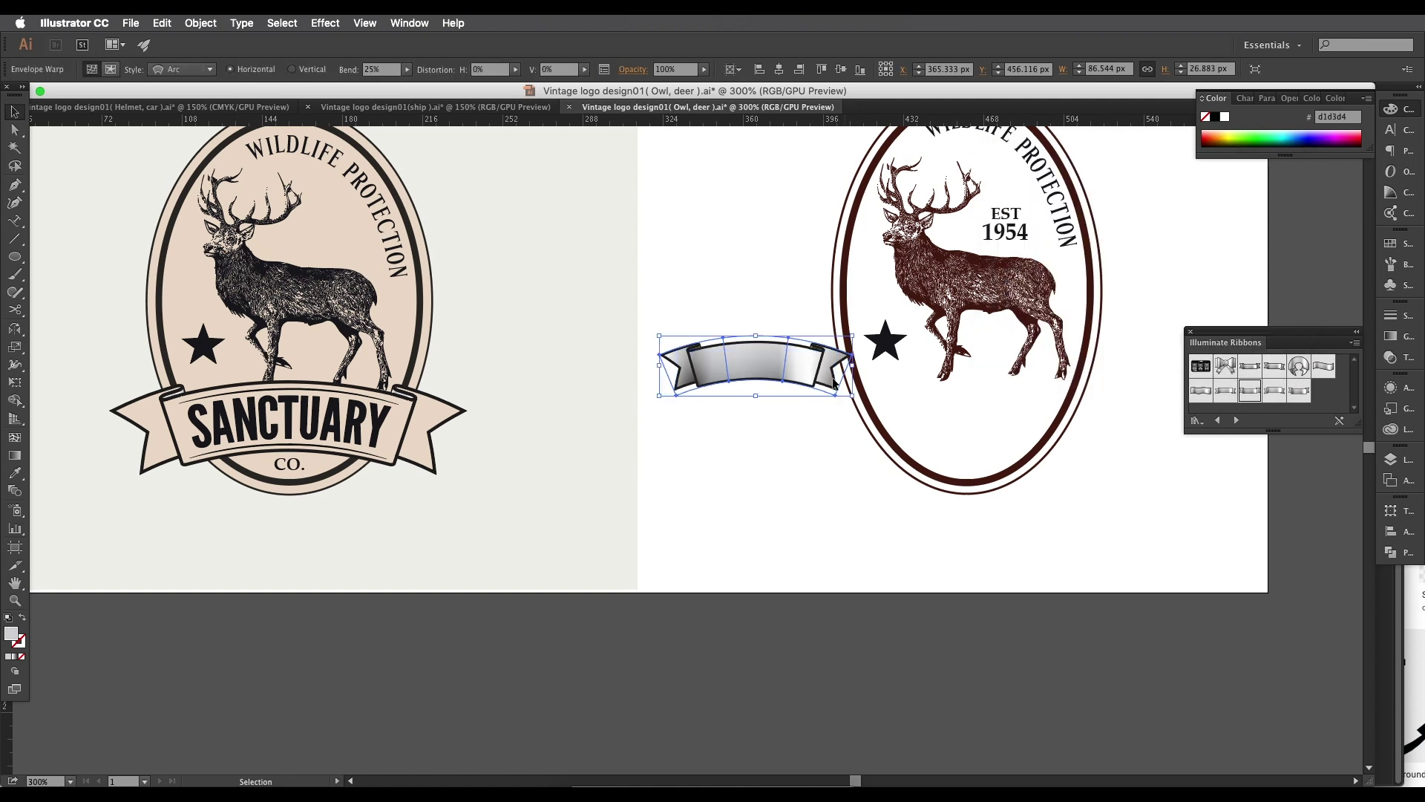
Step: Move the arched ribbon across the lower part of the new oval and enlarge it to span beyond both sides
drag(818, 378, 1117, 401)
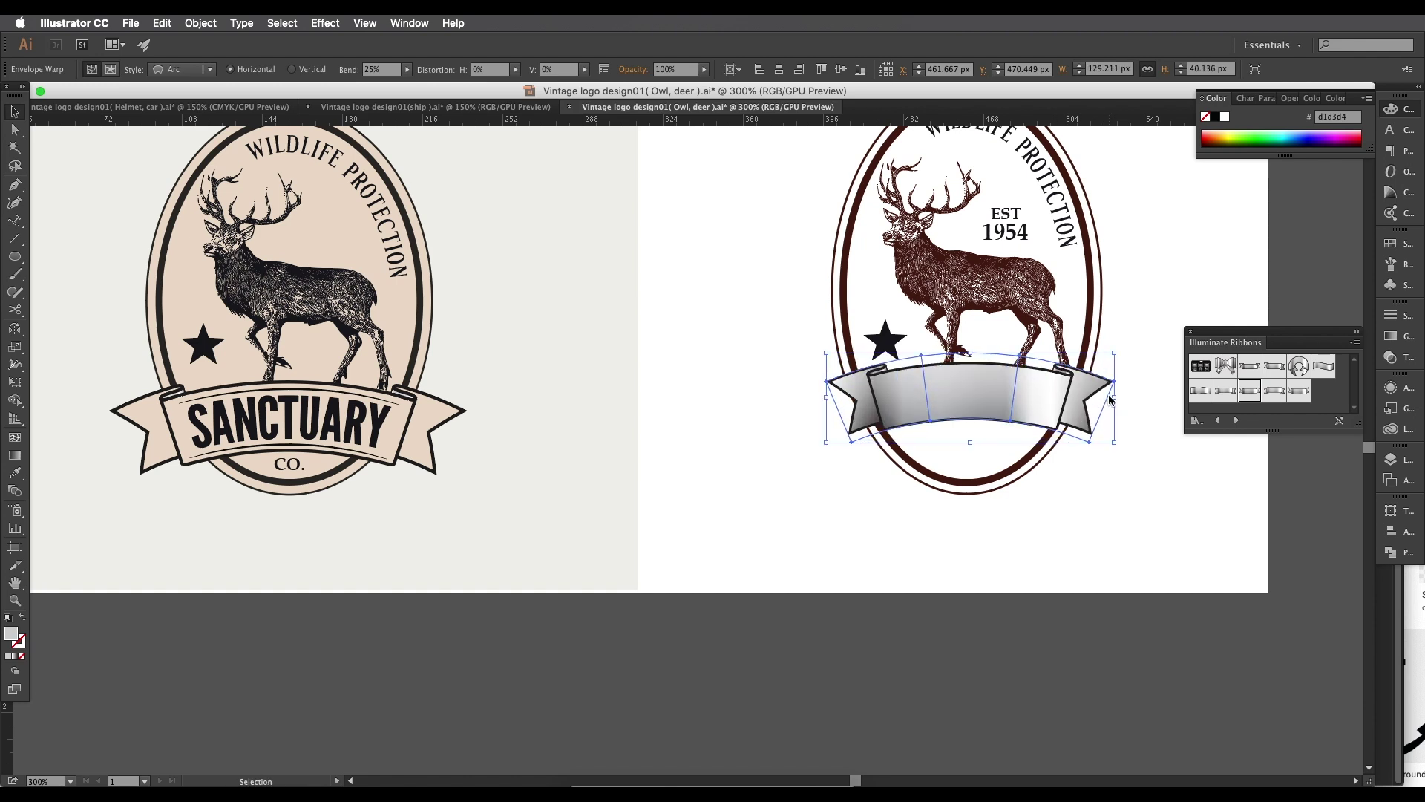
click(1036, 486)
drag(1036, 485, 970, 479)
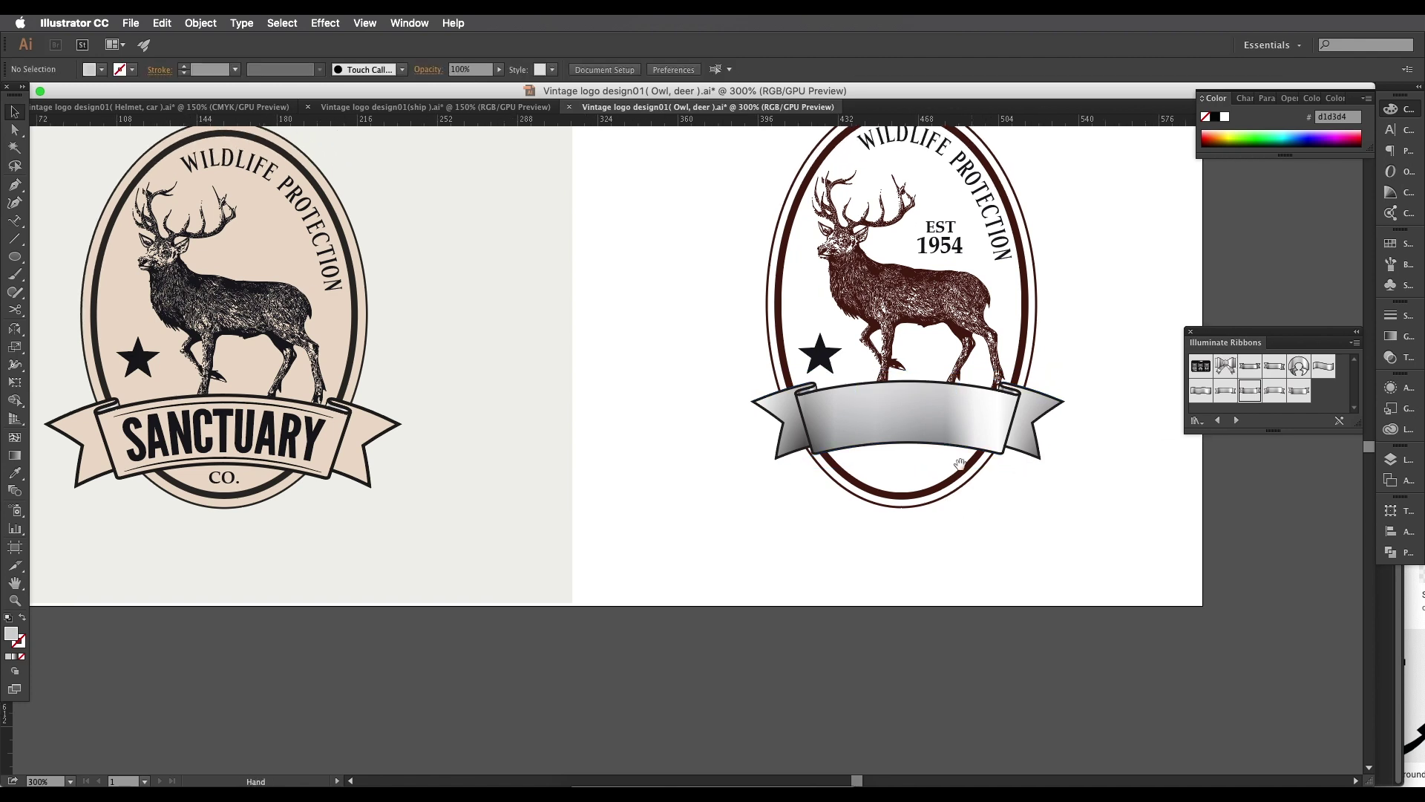
drag(579, 481, 595, 400)
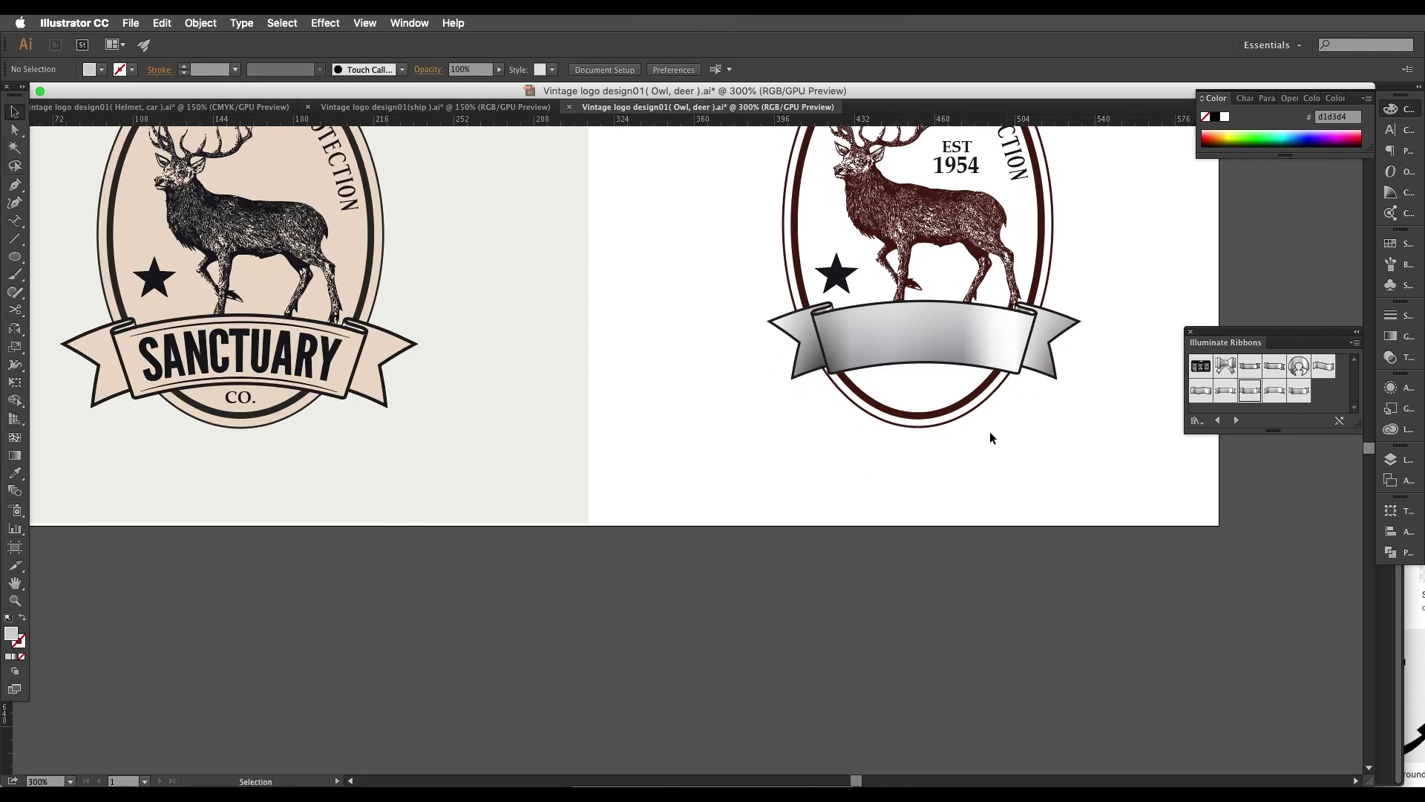
scroll(897, 385, up, 2)
click(902, 398)
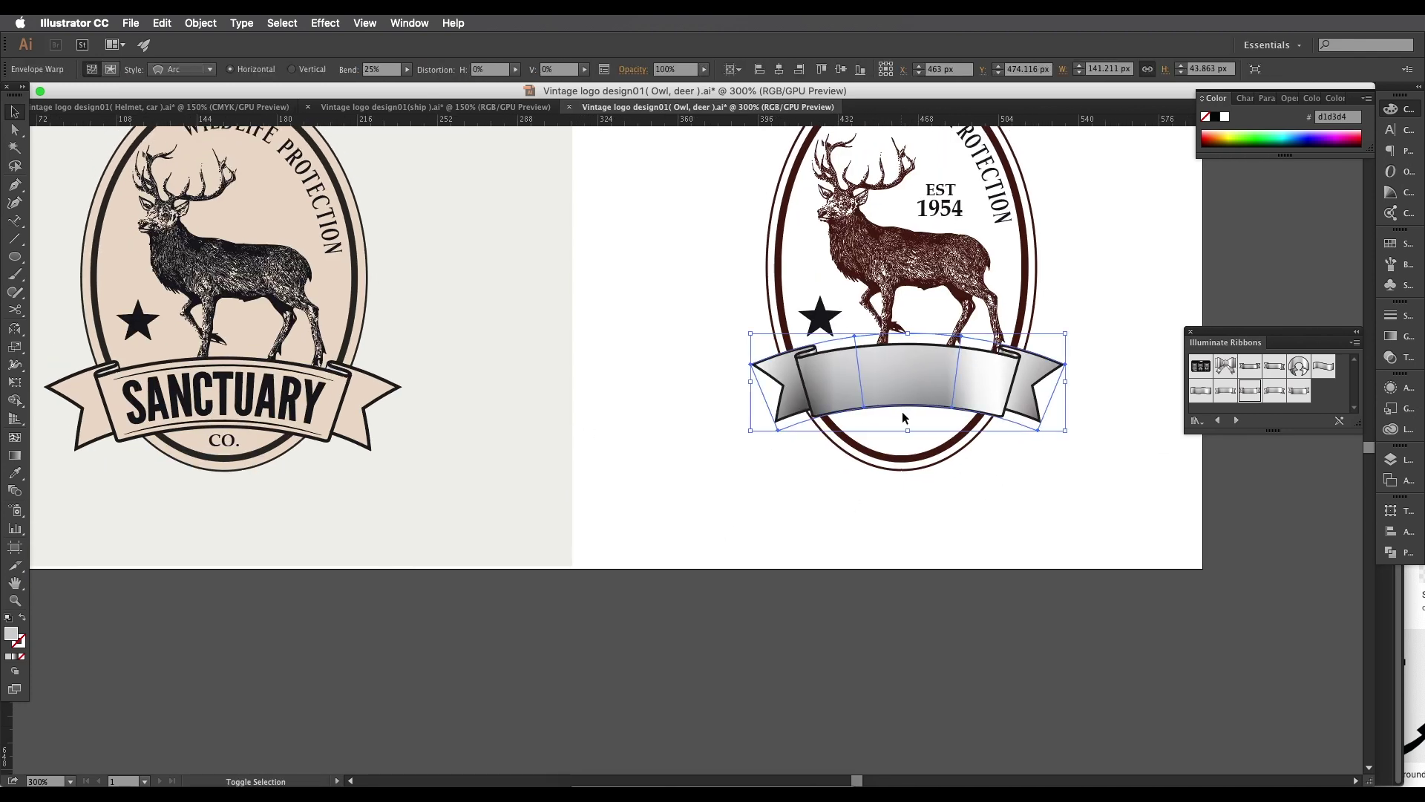
drag(907, 431, 907, 439)
drag(905, 391, 902, 395)
click(888, 444)
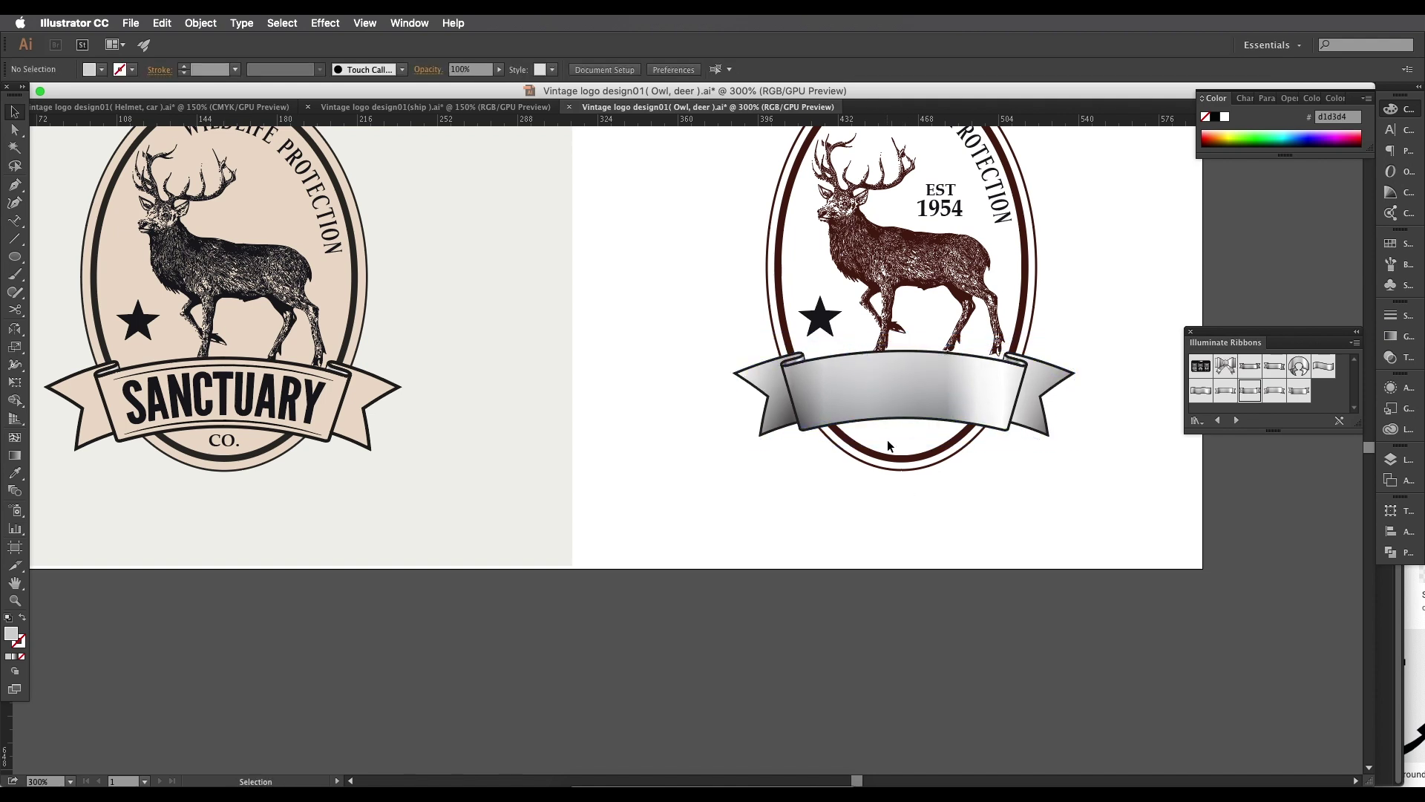
click(921, 404)
click(908, 349)
scroll(907, 364, up, 2)
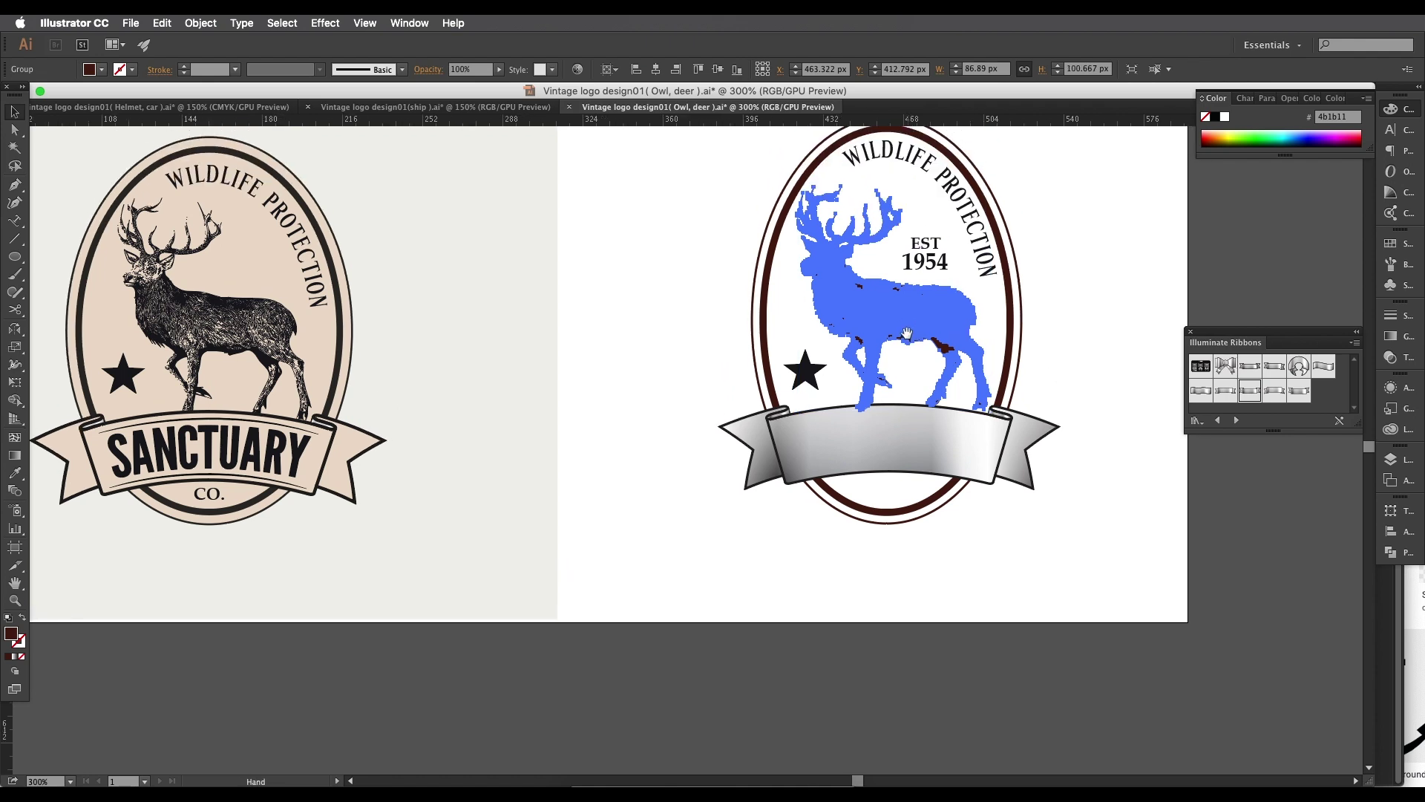
drag(896, 417, 897, 422)
click(1145, 279)
drag(1070, 289, 1072, 306)
drag(987, 326, 993, 317)
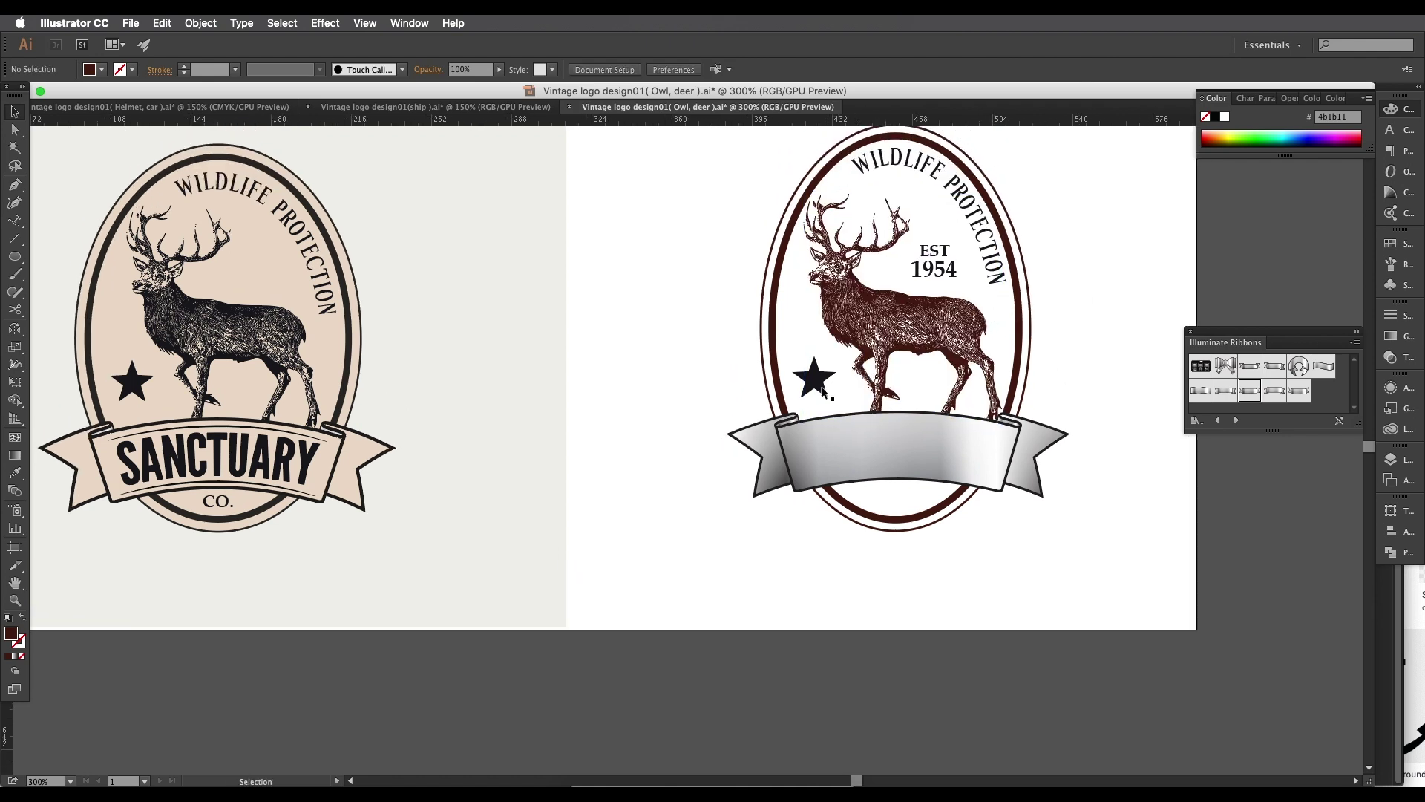
Step: Copy the CO. text from the original badge to just below the new ribbon
scroll(859, 443, down, 3)
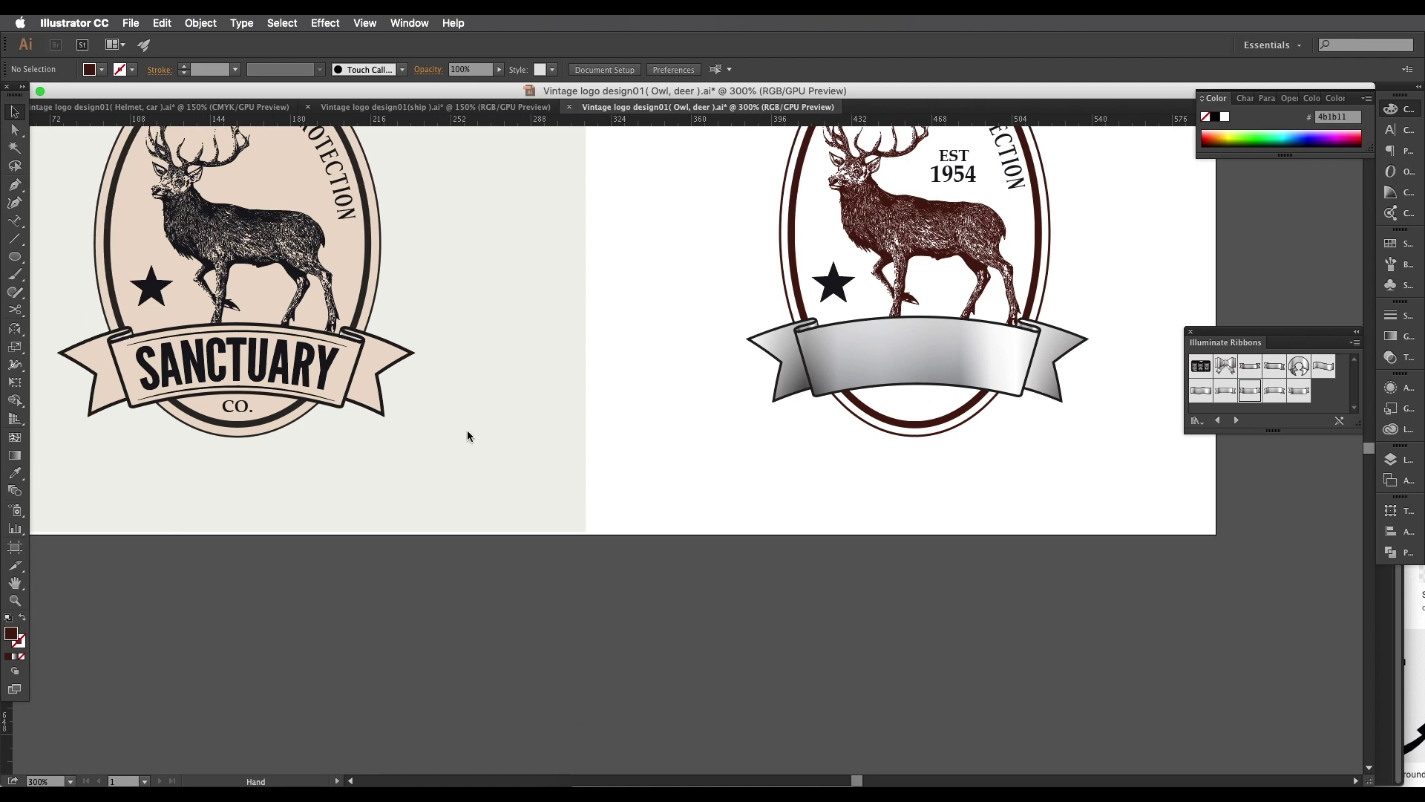
click(249, 408)
drag(245, 413, 934, 404)
click(939, 438)
Step: Add a new text line reading SANTUARY on the blank area below the new badge
scroll(327, 380, left, 2)
click(326, 380)
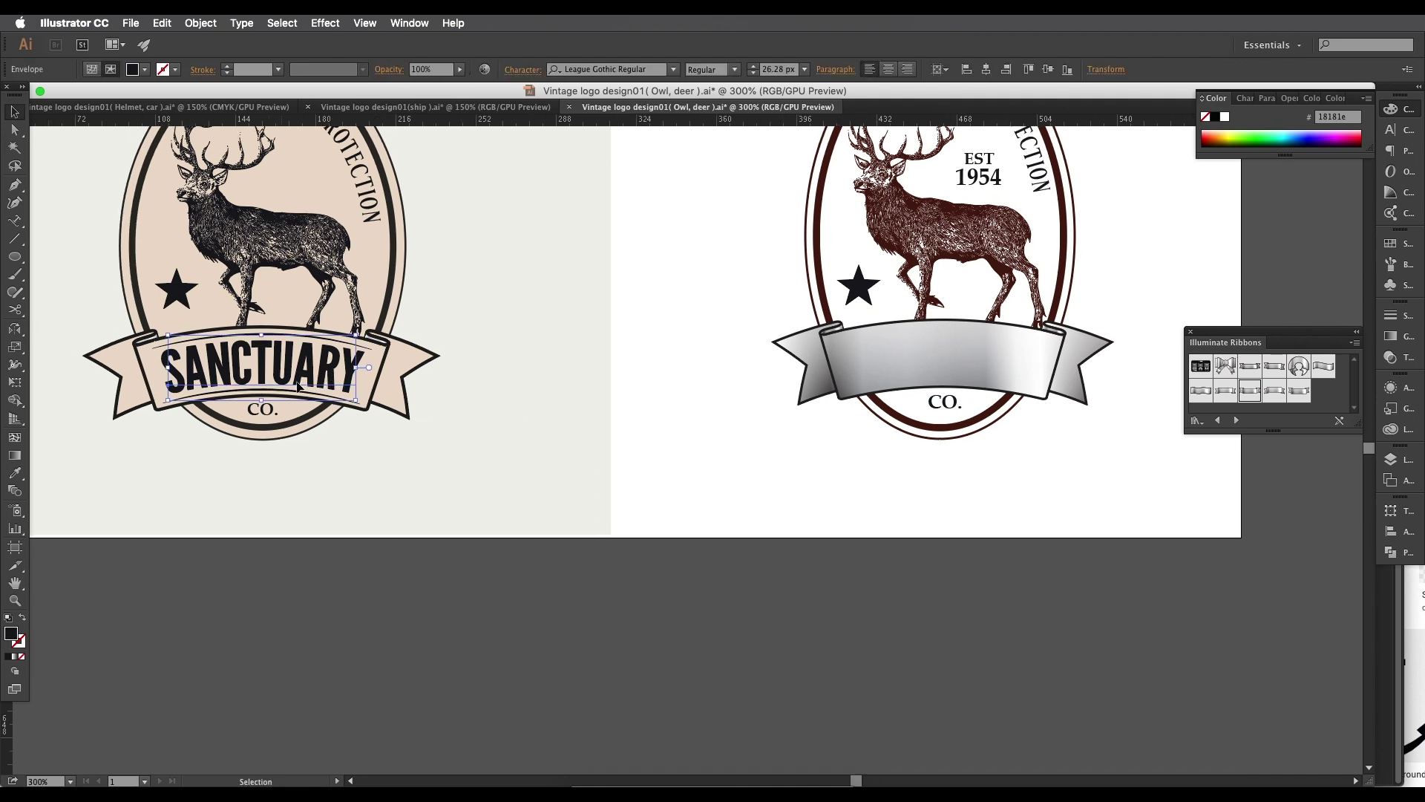
scroll(366, 408, down, 2)
scroll(366, 408, left, 1)
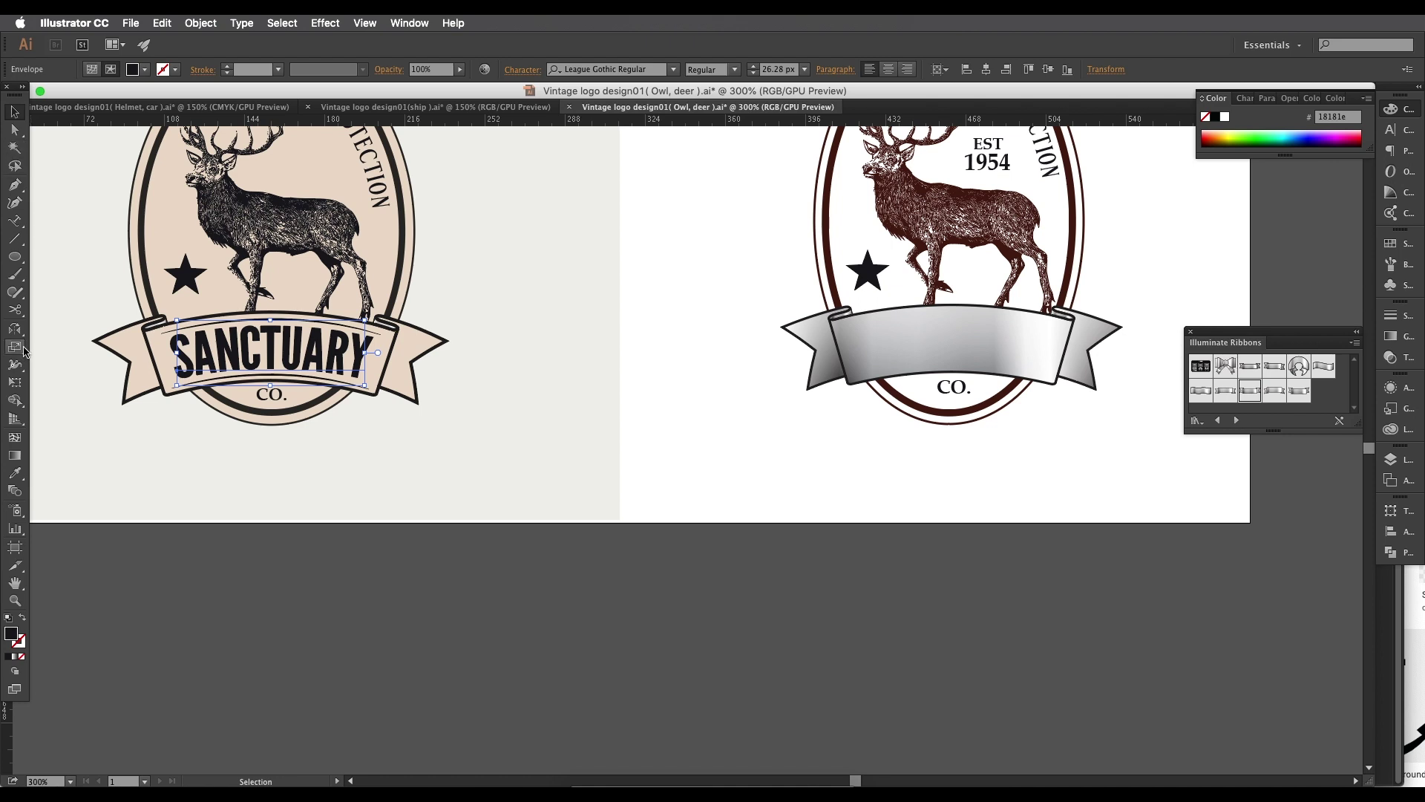
click(232, 455)
key(t)
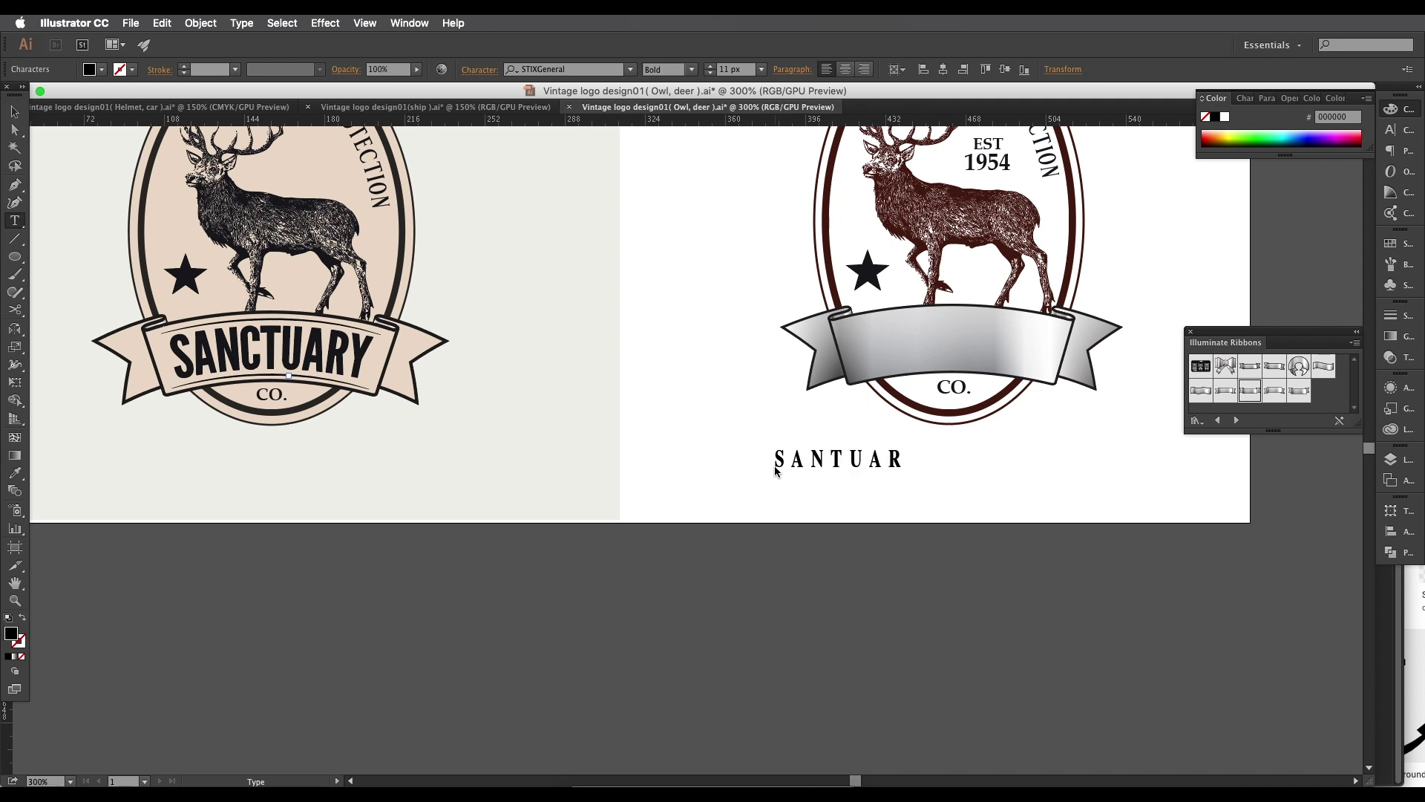
drag(774, 466, 849, 547)
key(Escape)
Step: Copy the font name from the original SANCTUARY lettering and apply League Gothic Regular to the new SANTUARY text
double_click(405, 432)
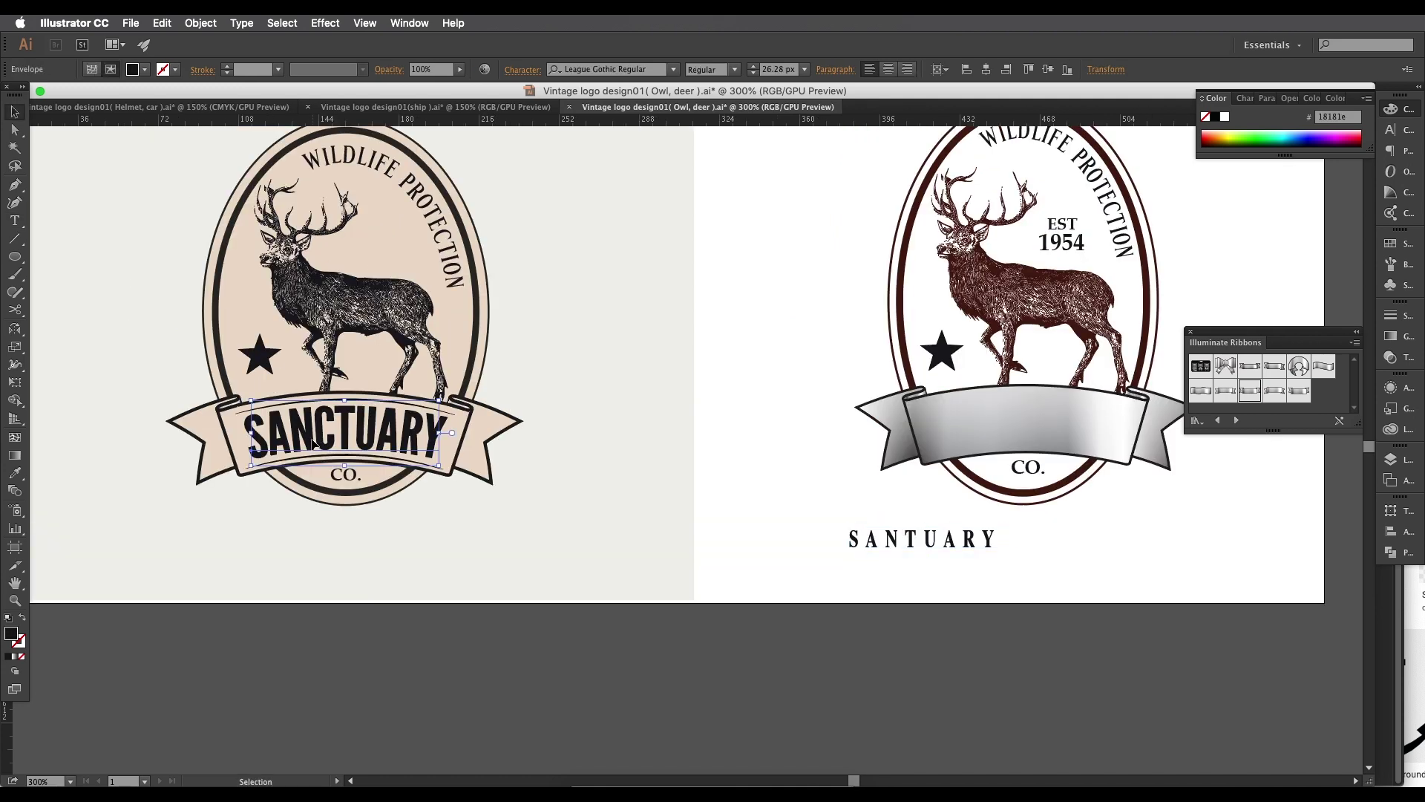
click(566, 67)
key(super+c)
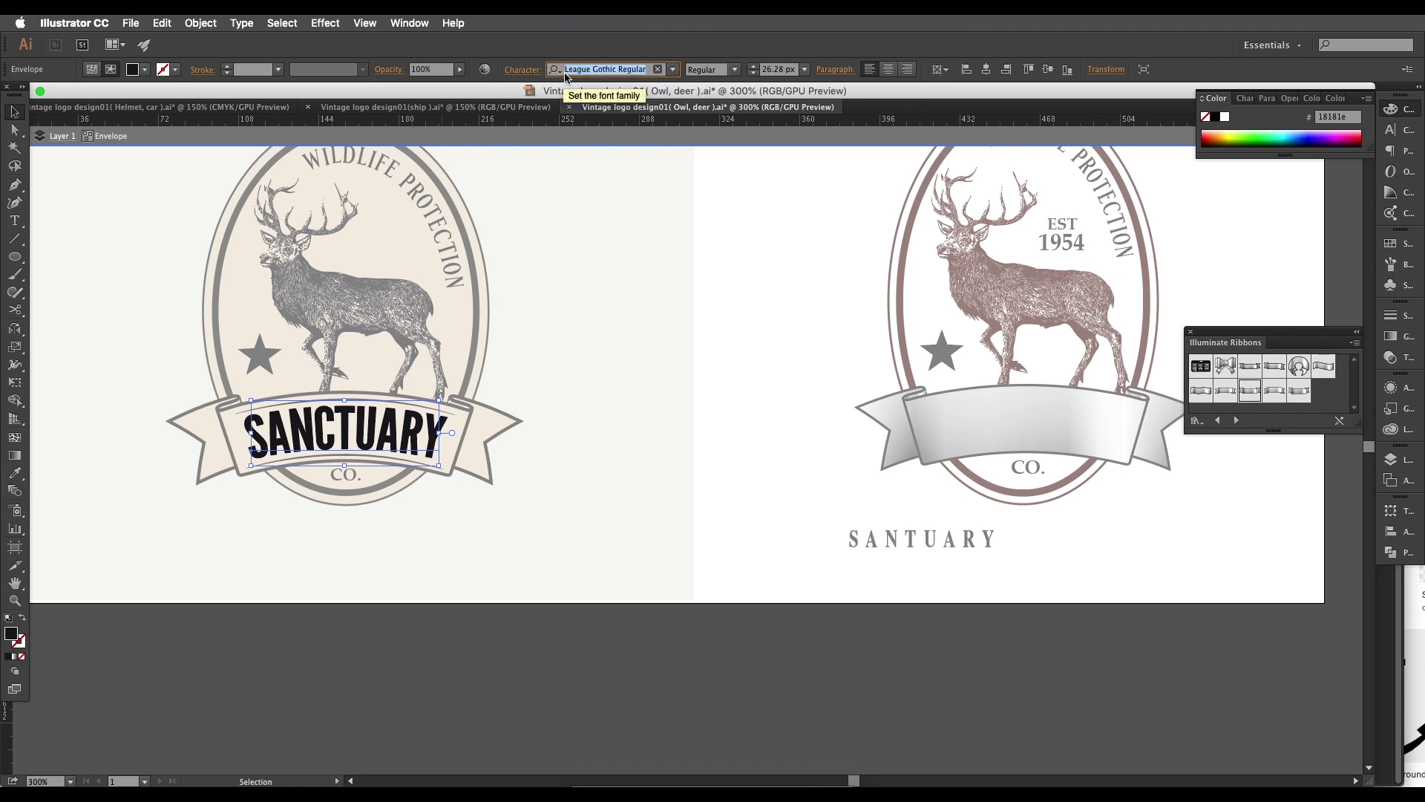
click(1072, 615)
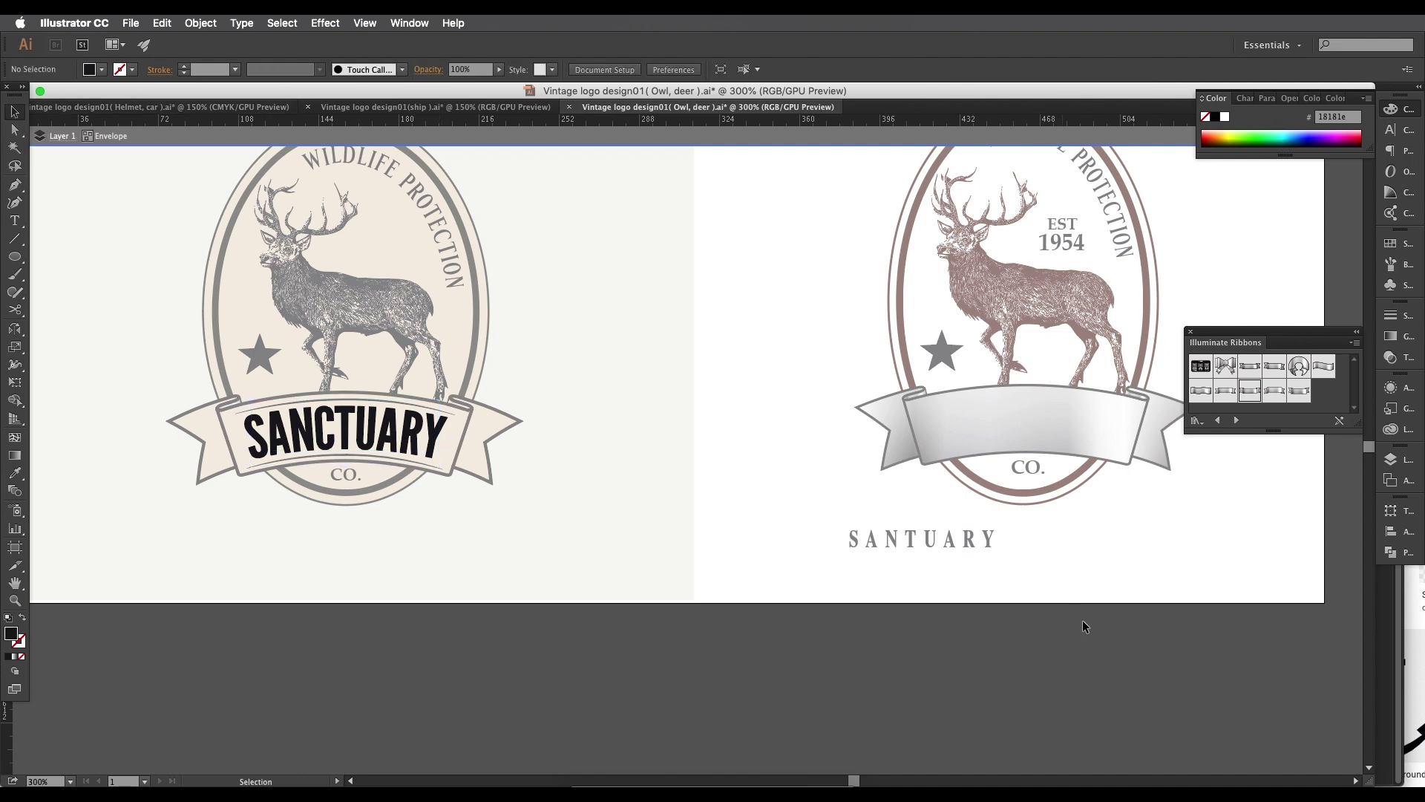
click(949, 546)
click(578, 69)
double_click(579, 69)
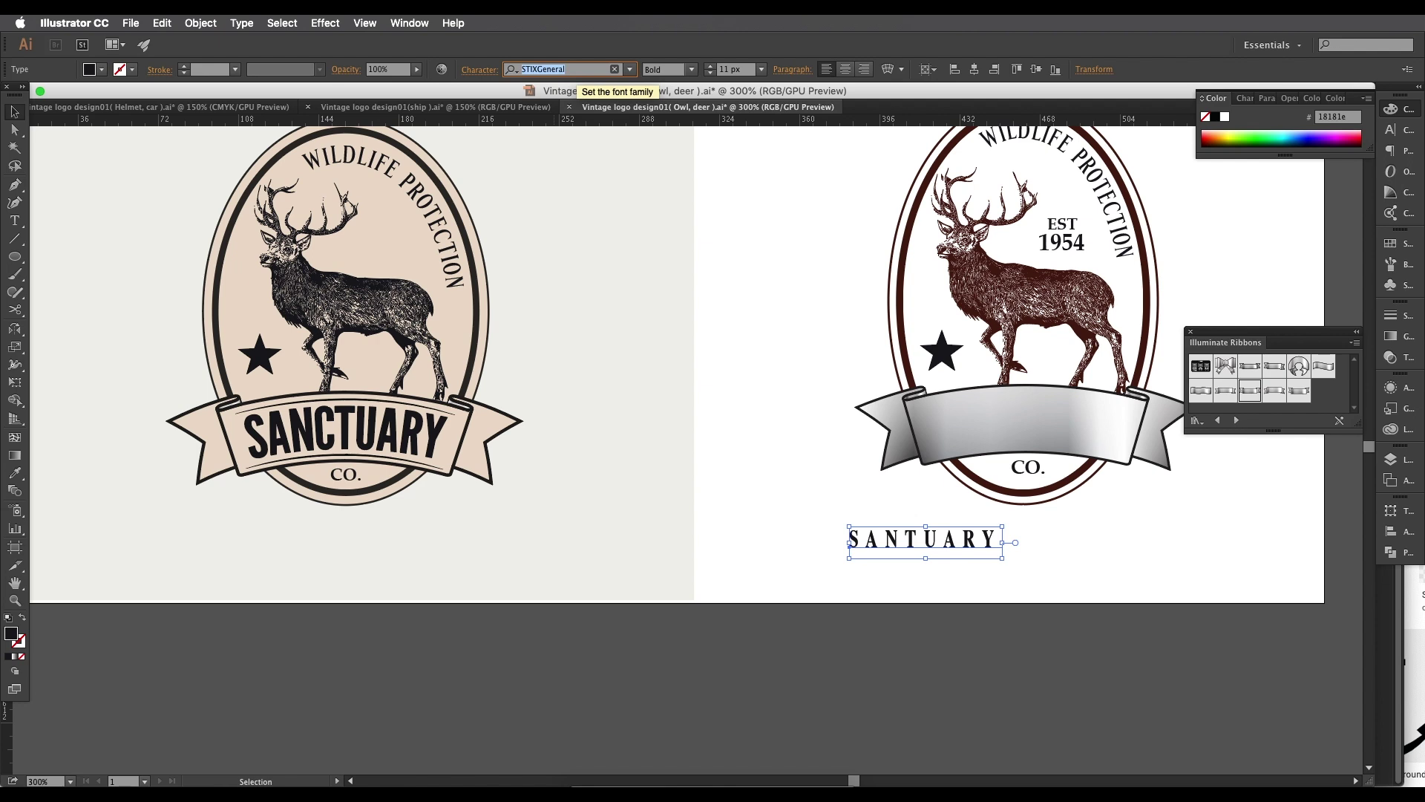
key(super+v)
click(583, 114)
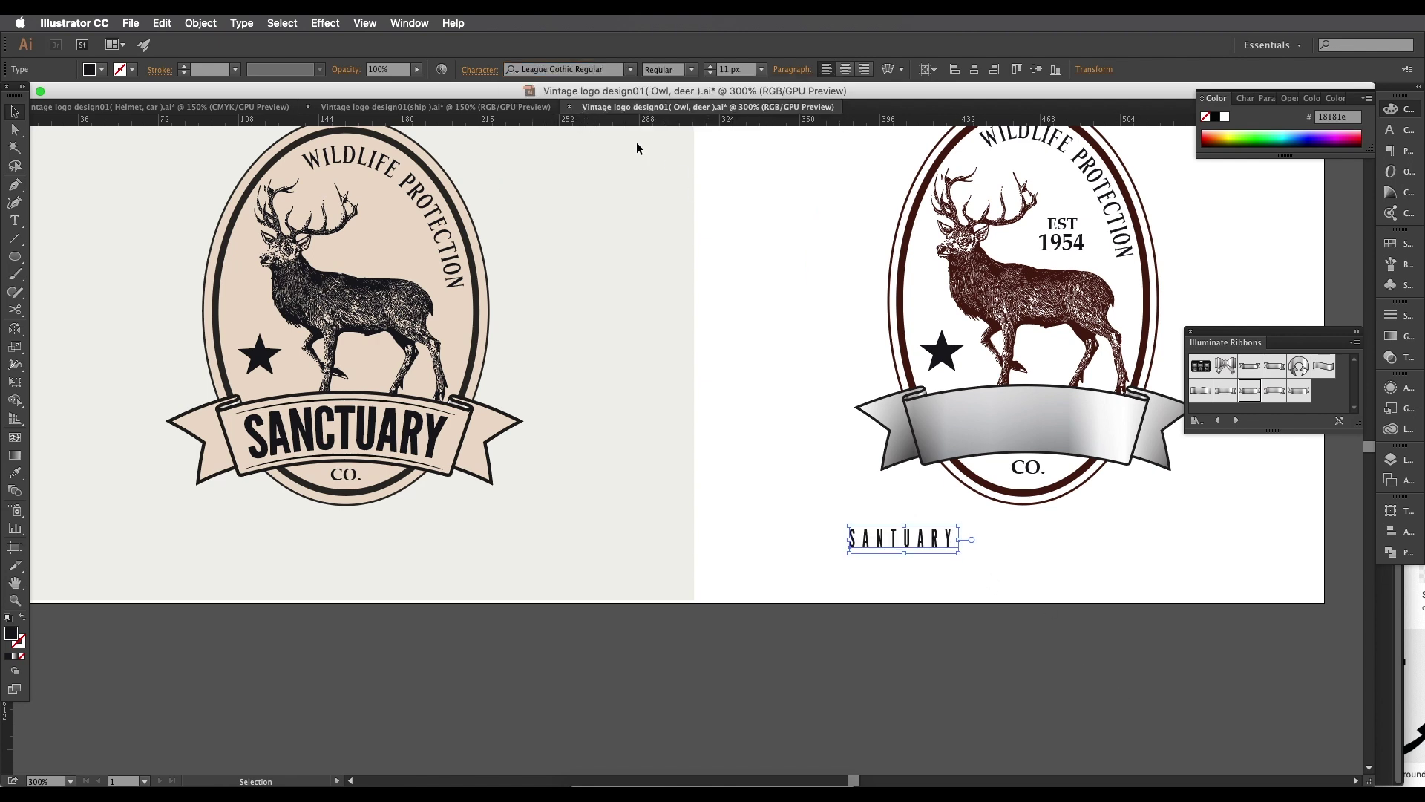
Step: Set the tracking of the SANTUARY text to 0
click(481, 70)
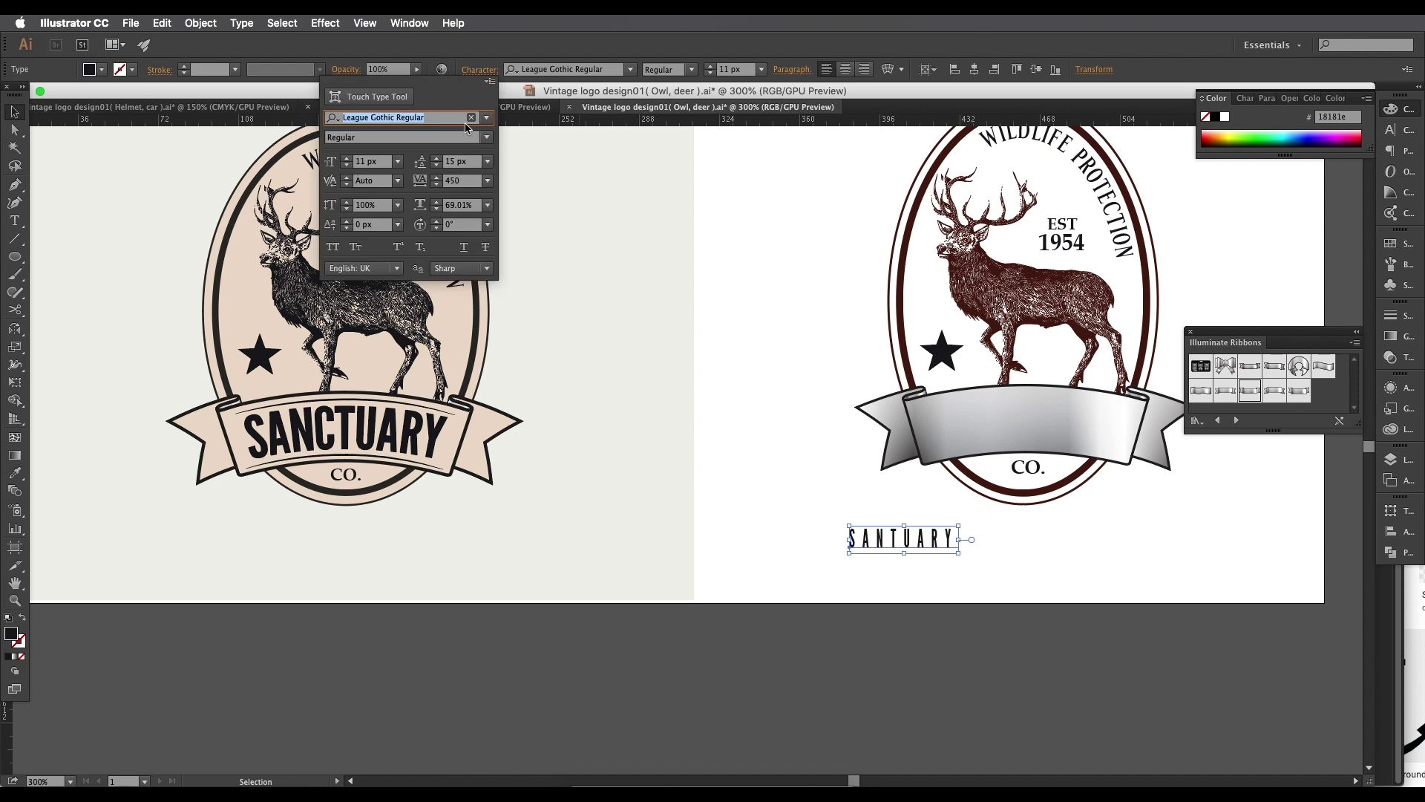
double_click(460, 184)
text(0)
key(Return)
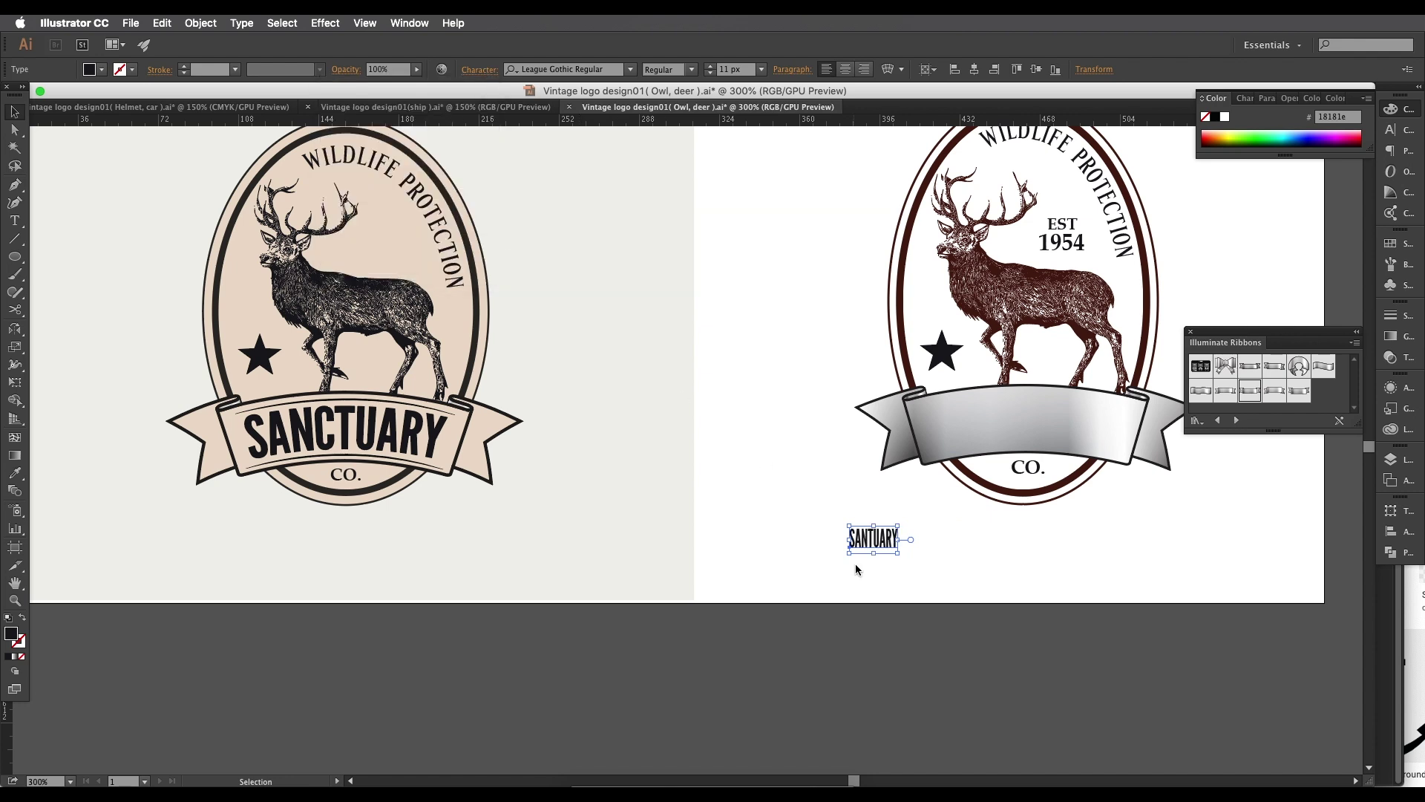
Step: Enlarge the SANTUARY text to about 36 px between the two badges and set its tracking to 20
drag(902, 544, 715, 450)
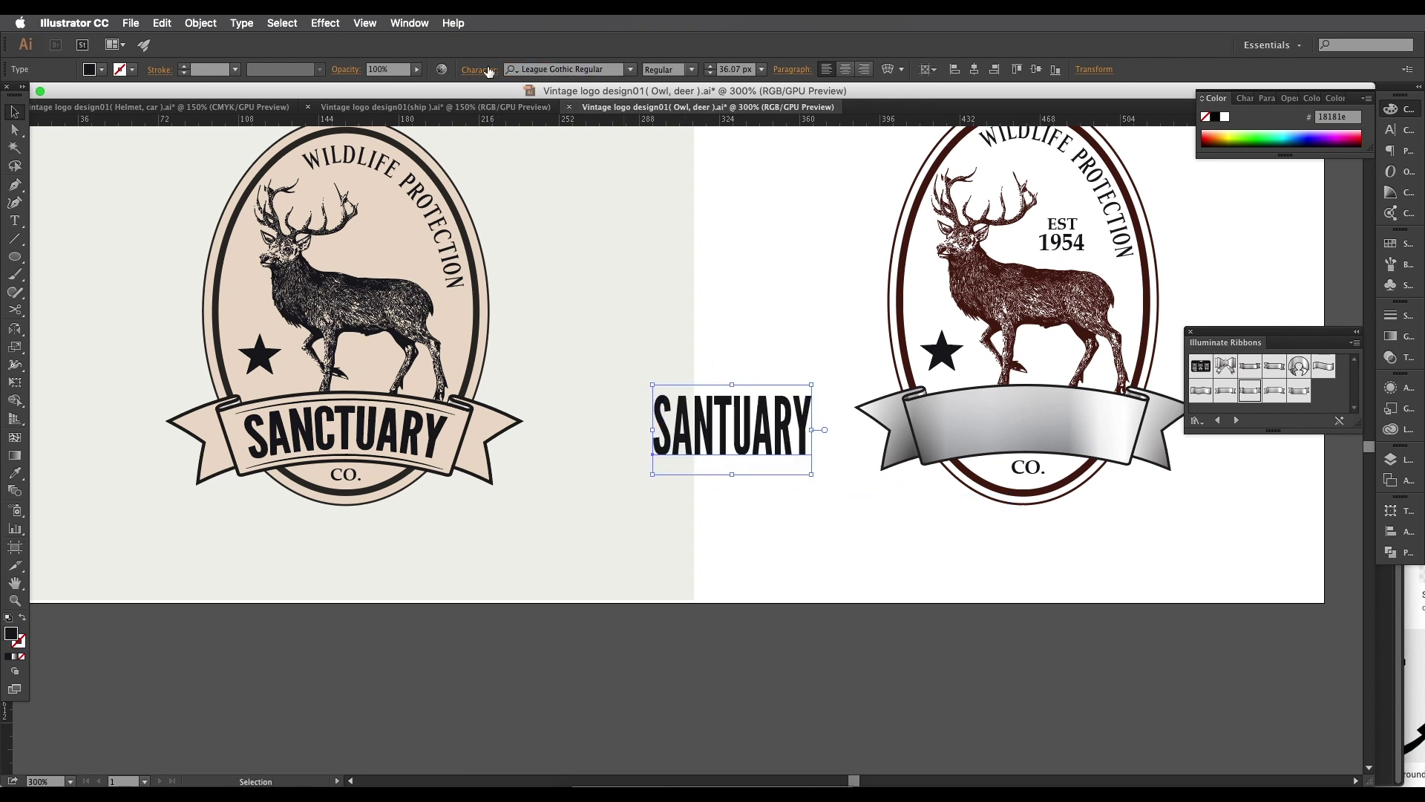
click(489, 70)
click(461, 180)
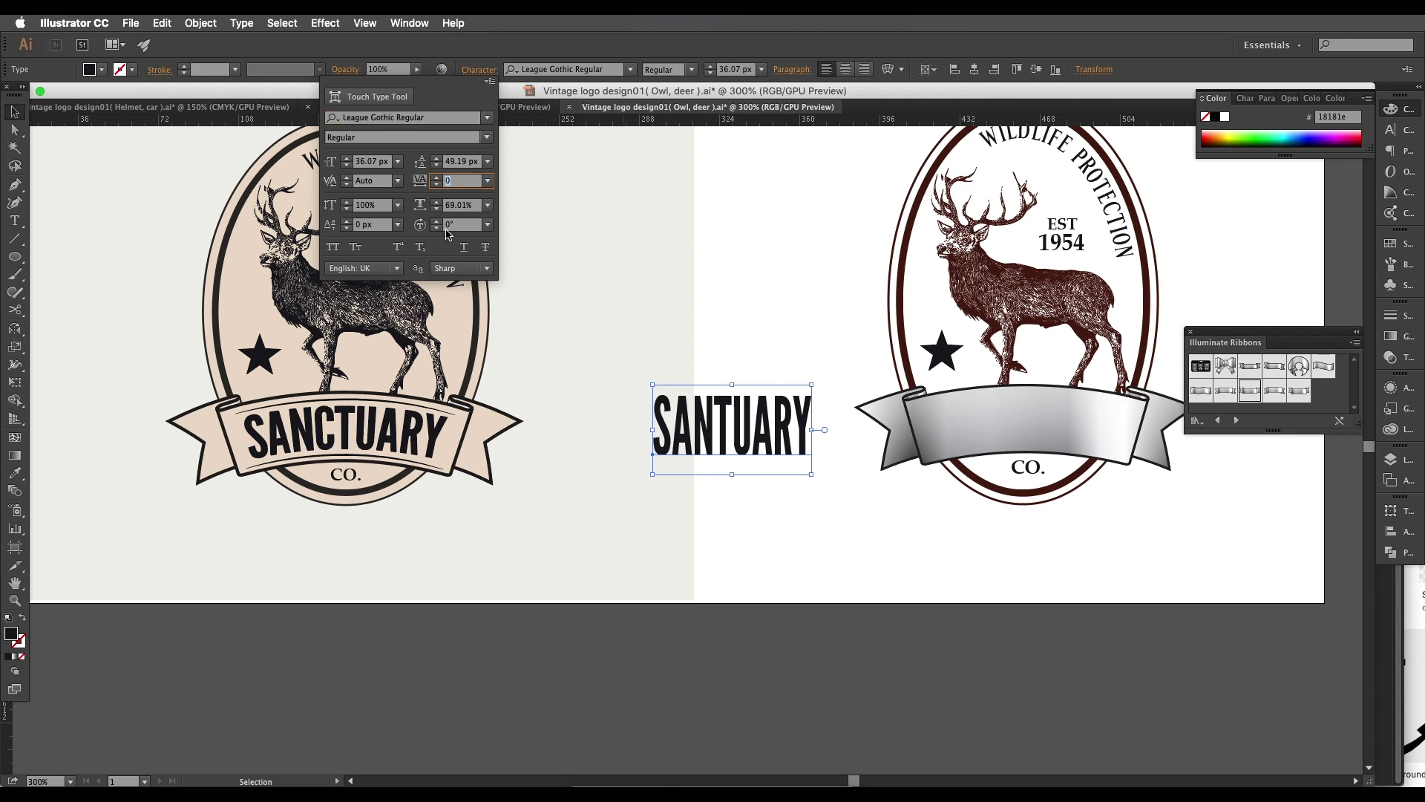
text(20)
key(Return)
Step: Move the SANTUARY text onto the new ribbon, reduce its height to about 31.75 px and widen it to fill the banner
drag(766, 444, 1060, 435)
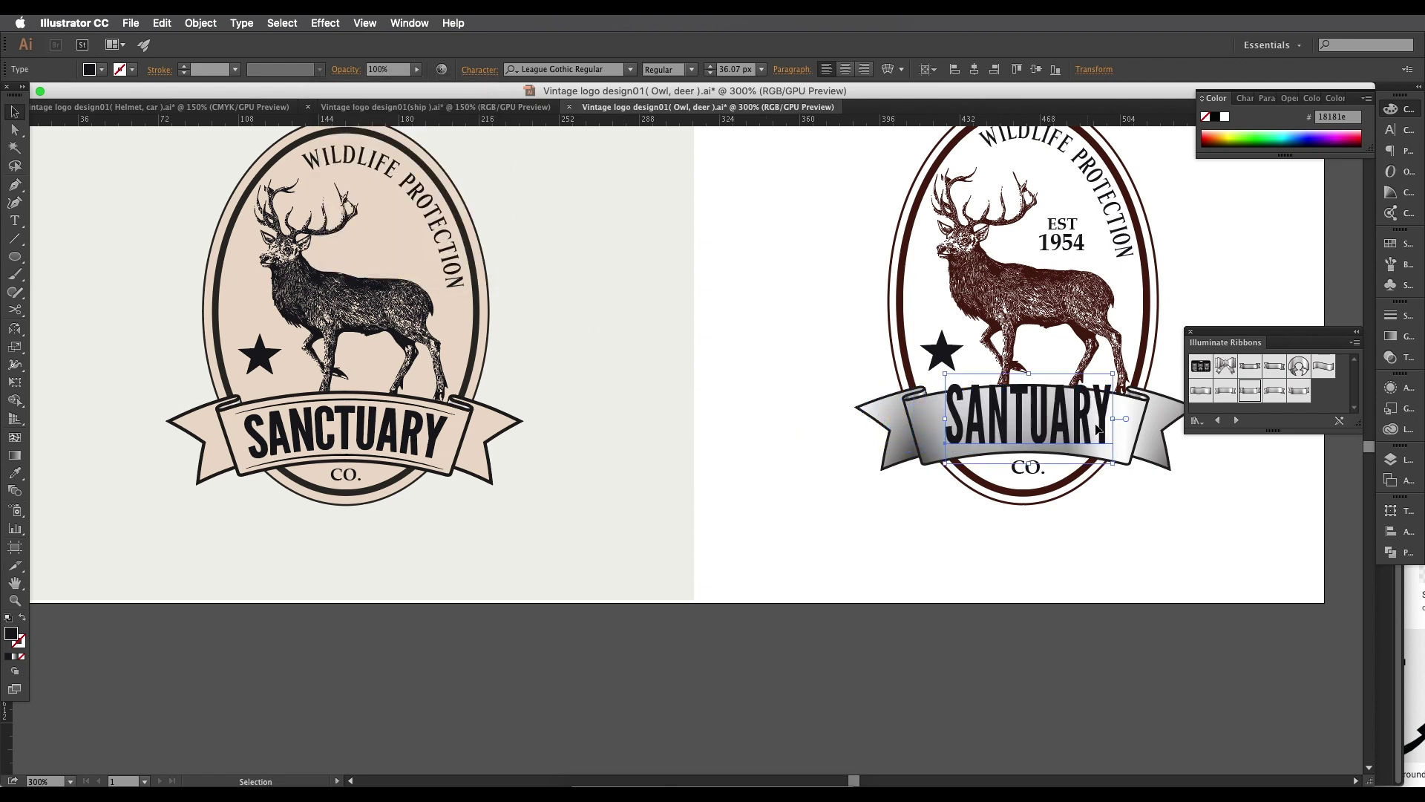
drag(1027, 375, 1030, 386)
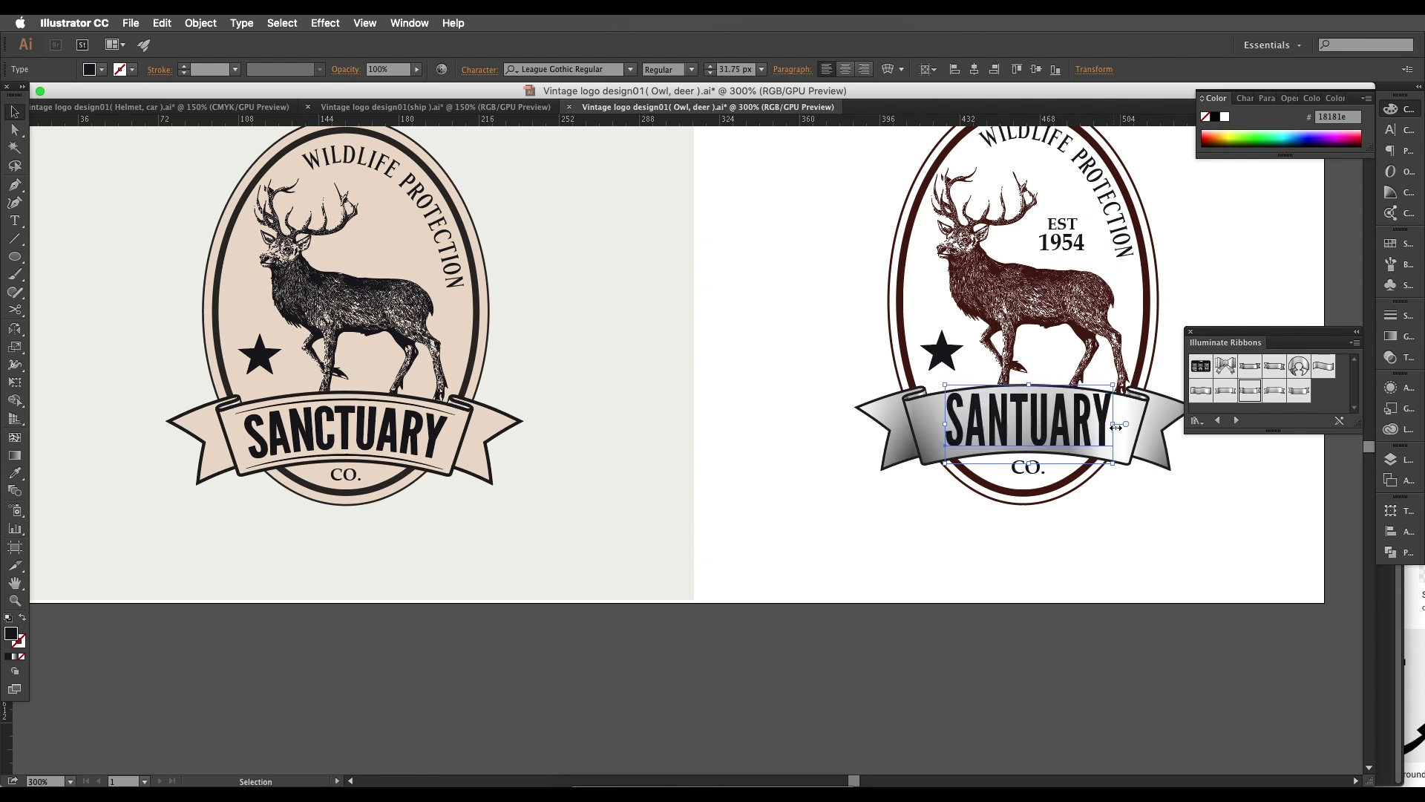
mouse_move(1115, 427)
mouse_down()
mouse_move(1129, 427)
mouse_move(1094, 436)
mouse_up()
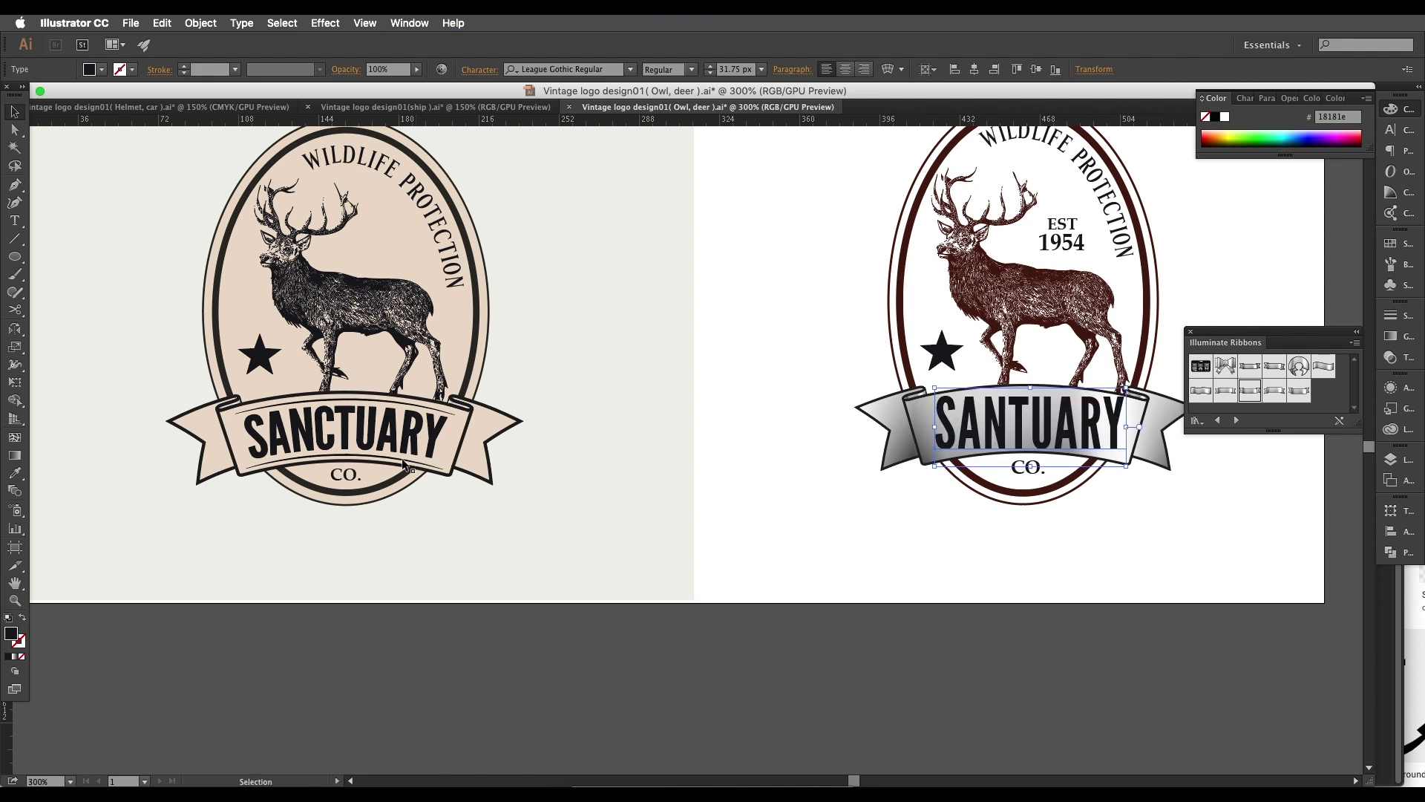
drag(651, 477, 630, 461)
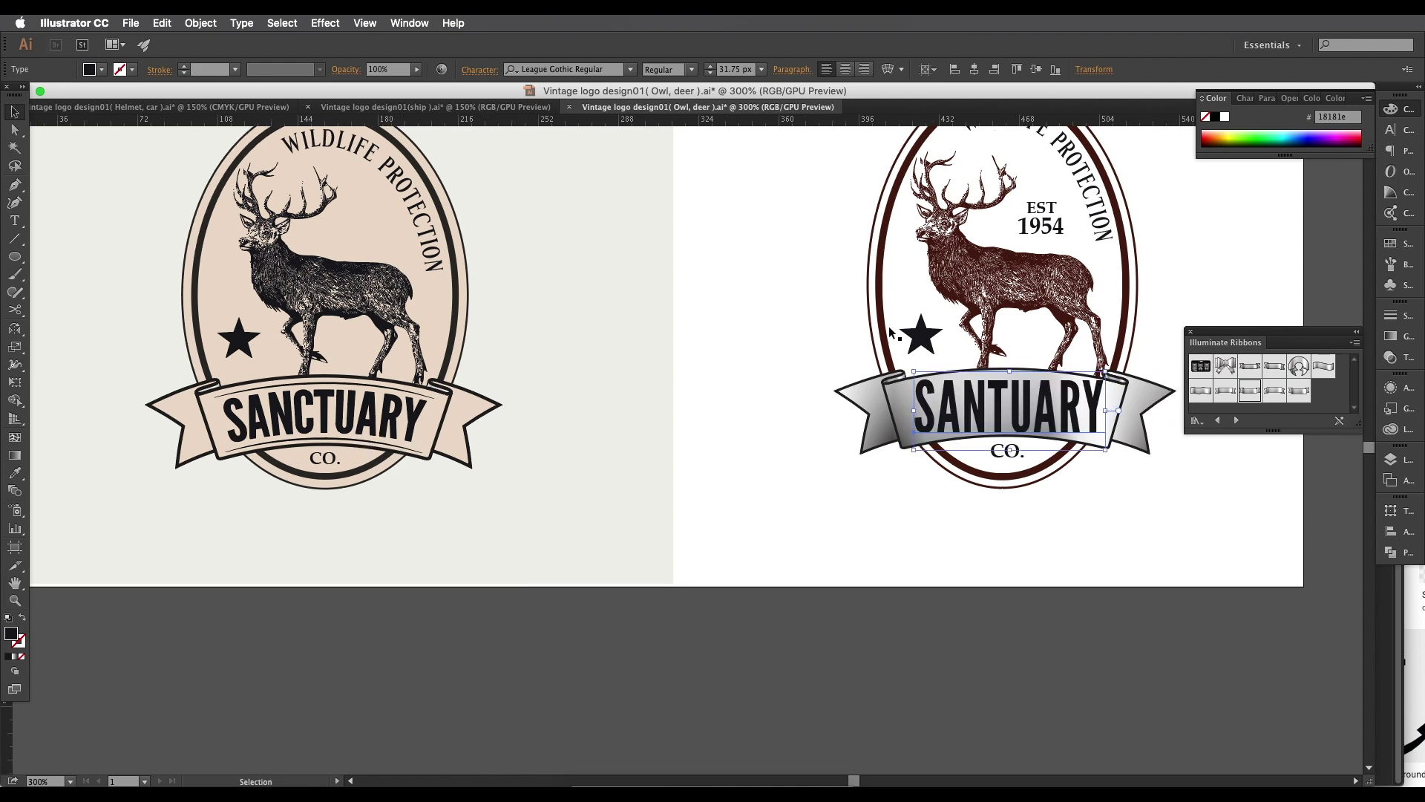
Step: Warp the SANTUARY text with a horizontal Arc bend of 14% and nudge it down on the ribbon
click(221, 27)
mouse_move(252, 359)
click(397, 358)
drag(1167, 221, 1163, 232)
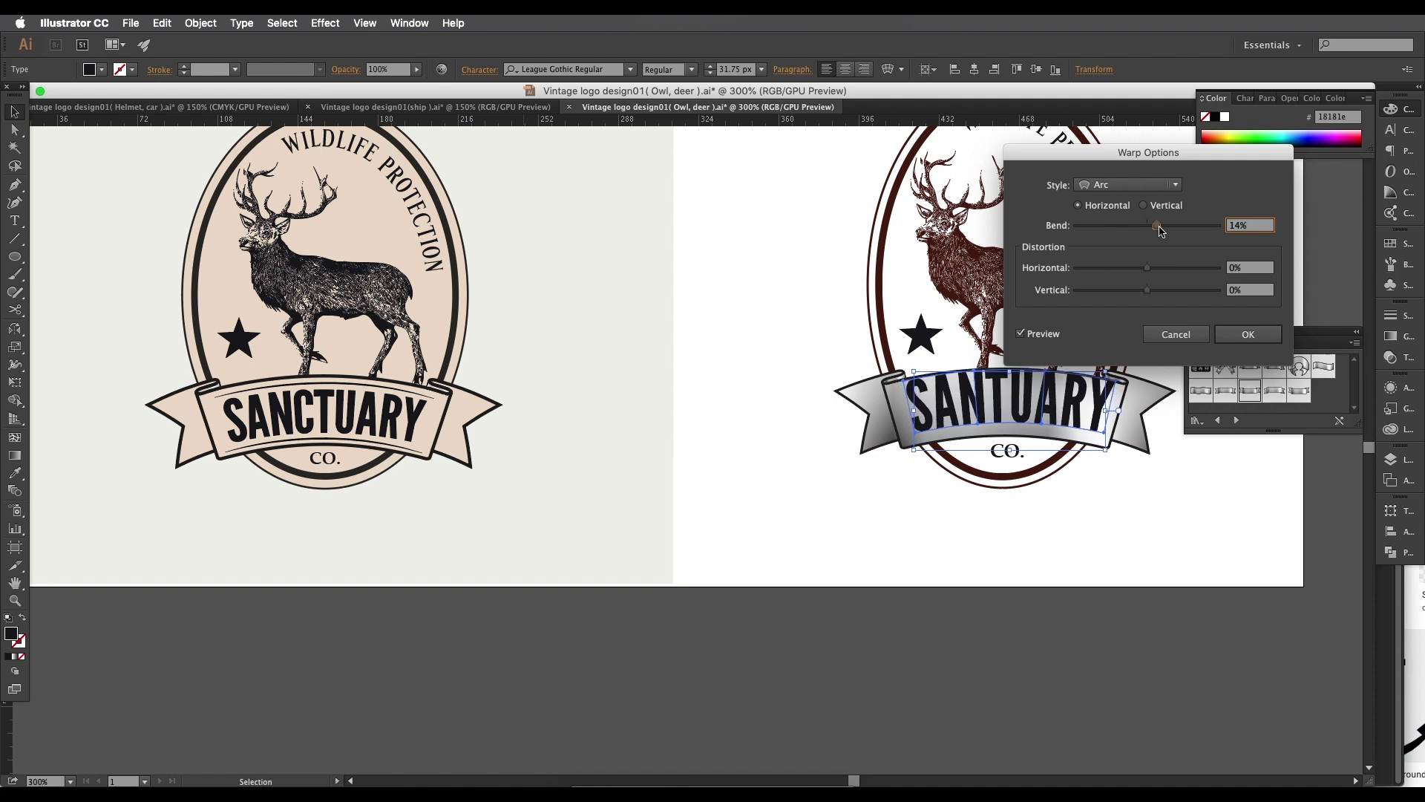
click(1244, 334)
key(Down)
key(Down)
key(Down)
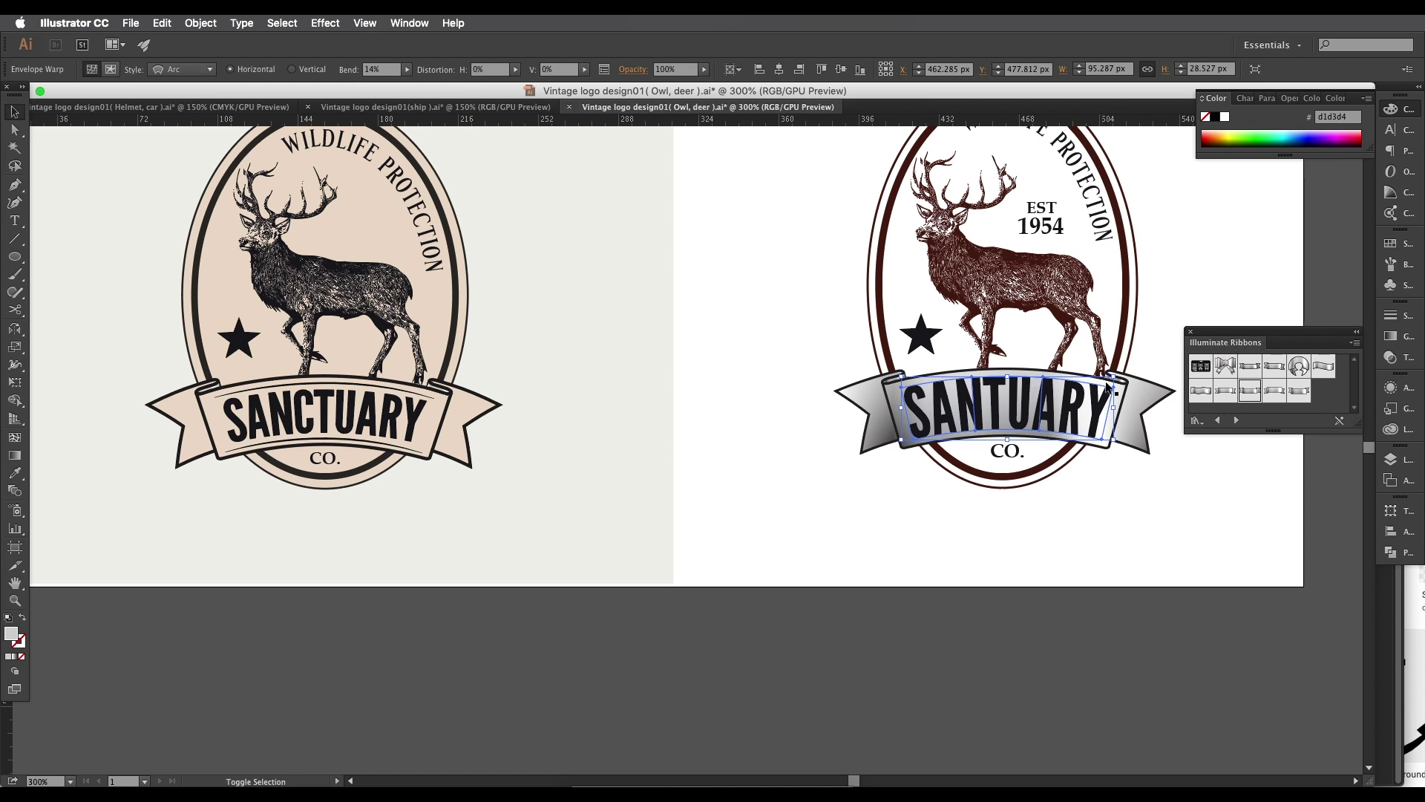
Step: Scale the arched SANTUARY text down to about 86 px wide and nudge it sideways on the ribbon
drag(1111, 378, 1050, 408)
key(Right)
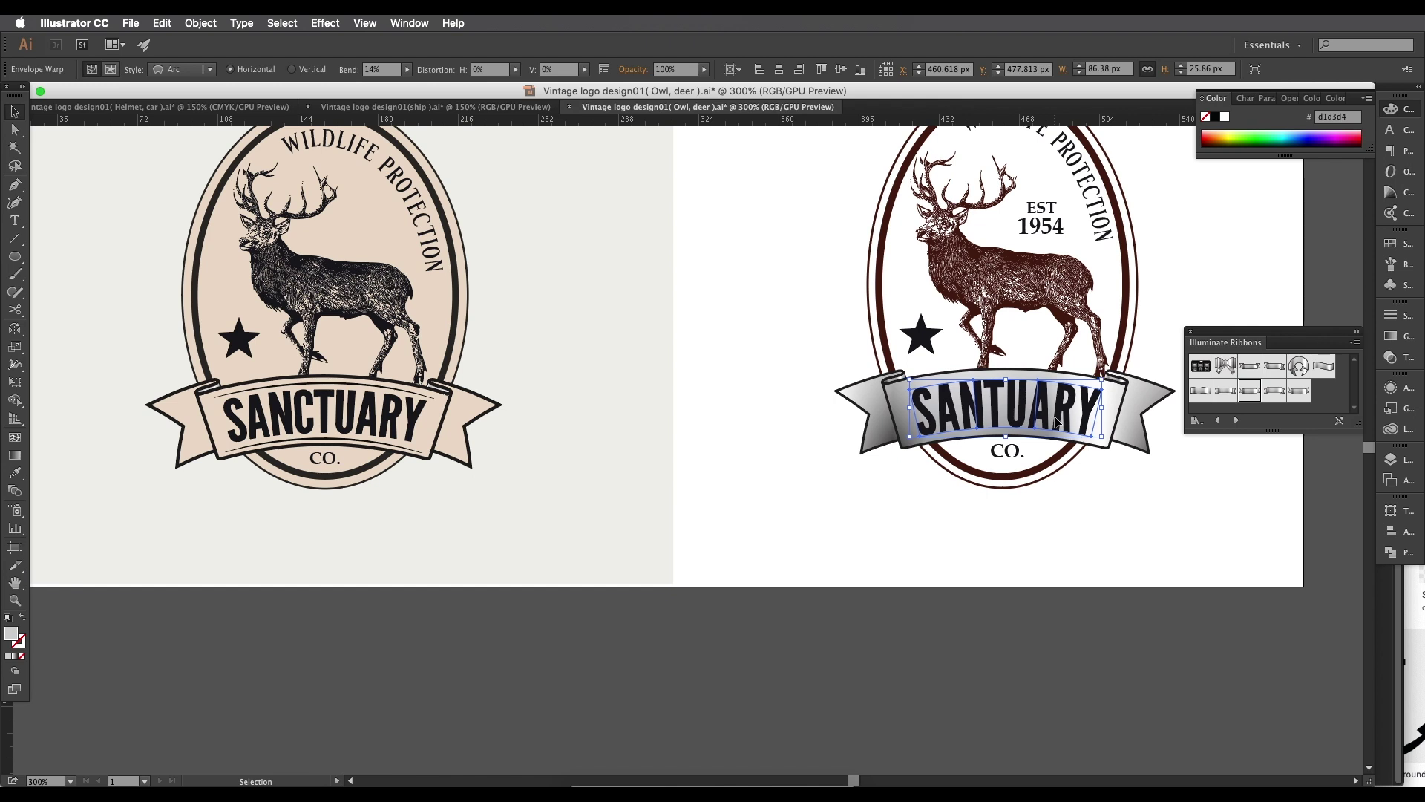
click(1058, 467)
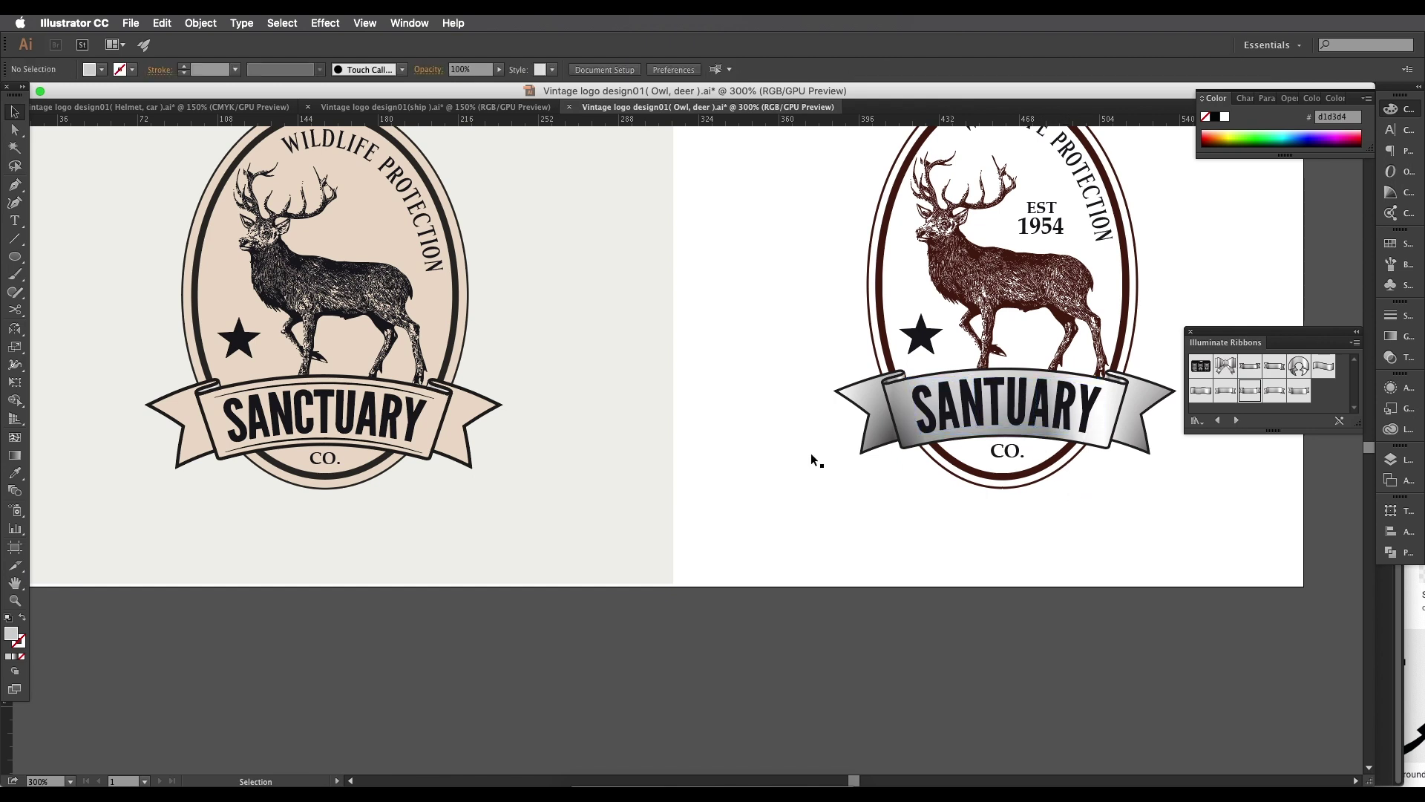
click(302, 384)
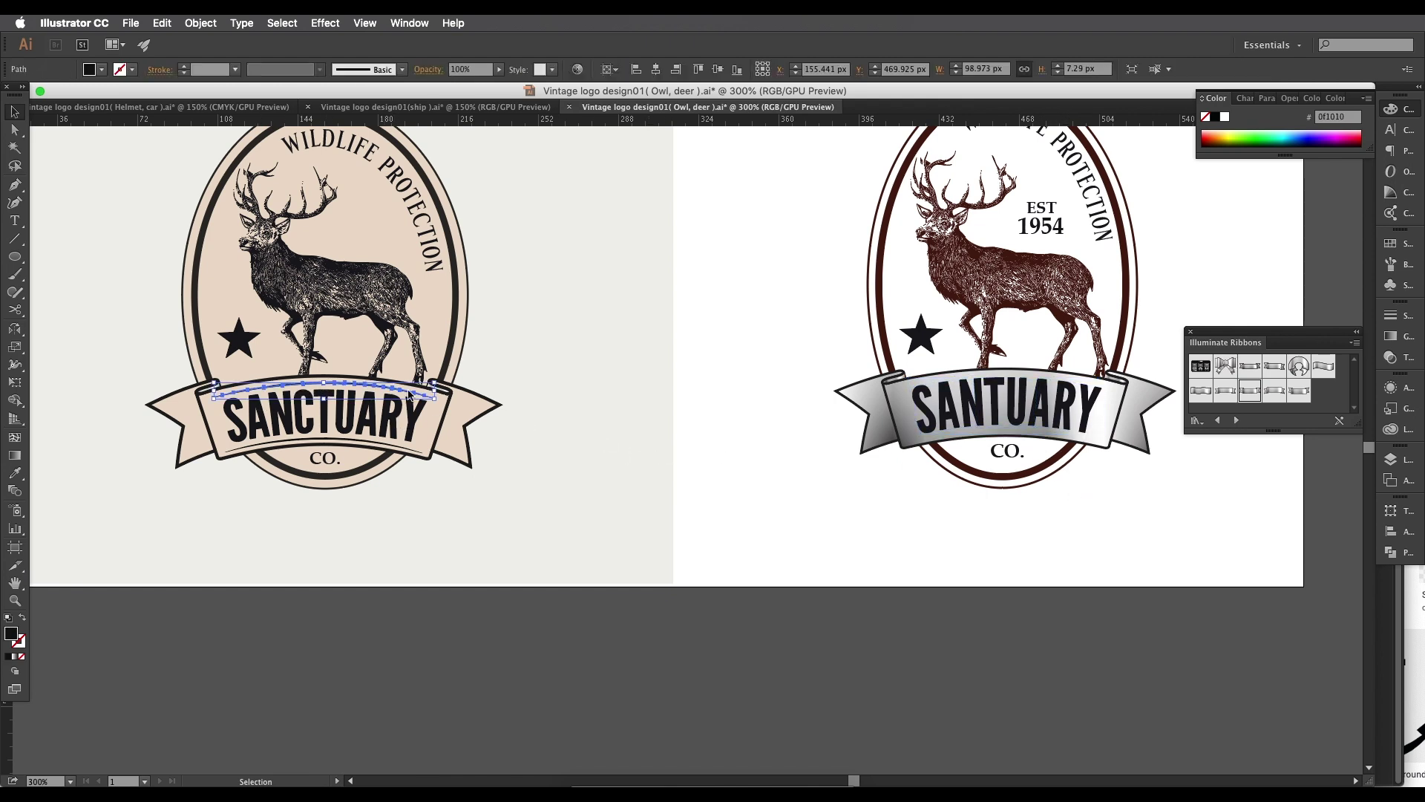
click(737, 431)
Step: Shrink the arched SANTUARY text further to about 80.5 px by 24 px and position it within the ribbon
drag(837, 430, 557, 398)
scroll(719, 382, up, 1)
click(763, 354)
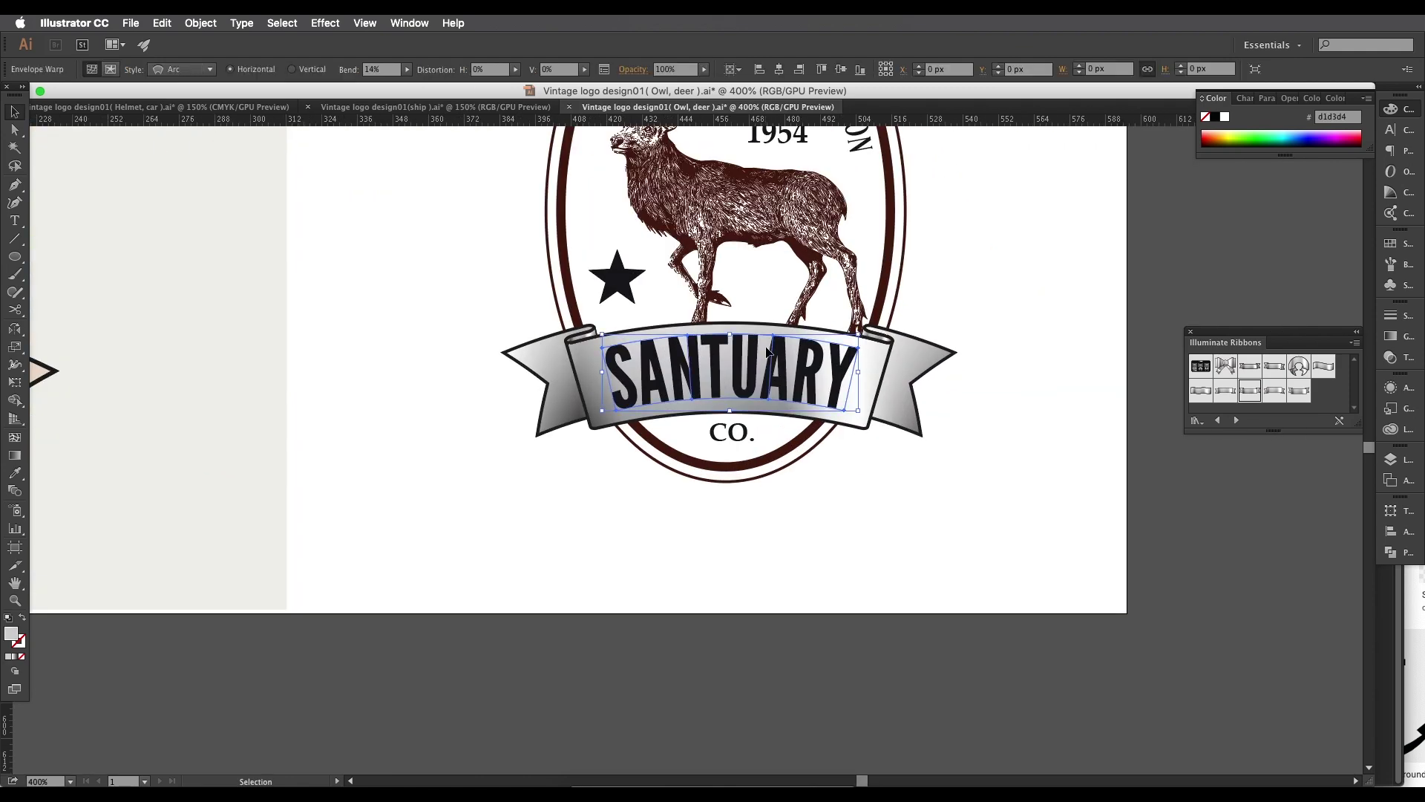
scroll(755, 345, up, 2)
drag(693, 321, 693, 326)
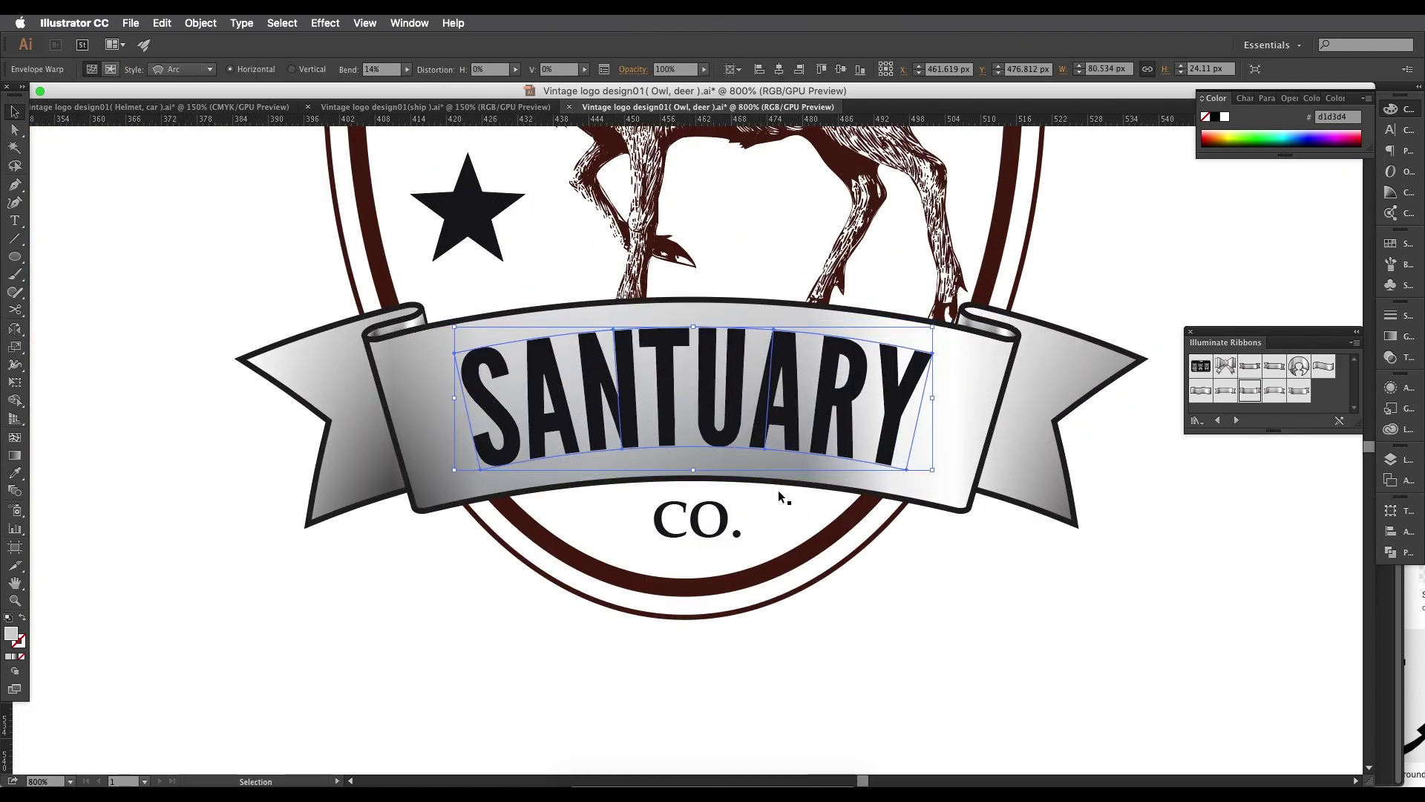
click(894, 598)
drag(763, 429, 762, 434)
click(872, 590)
drag(873, 591, 888, 597)
Step: Draw an arched line about 99 px wide with the Pen tool, just inside the ribbon's upper edge
click(15, 184)
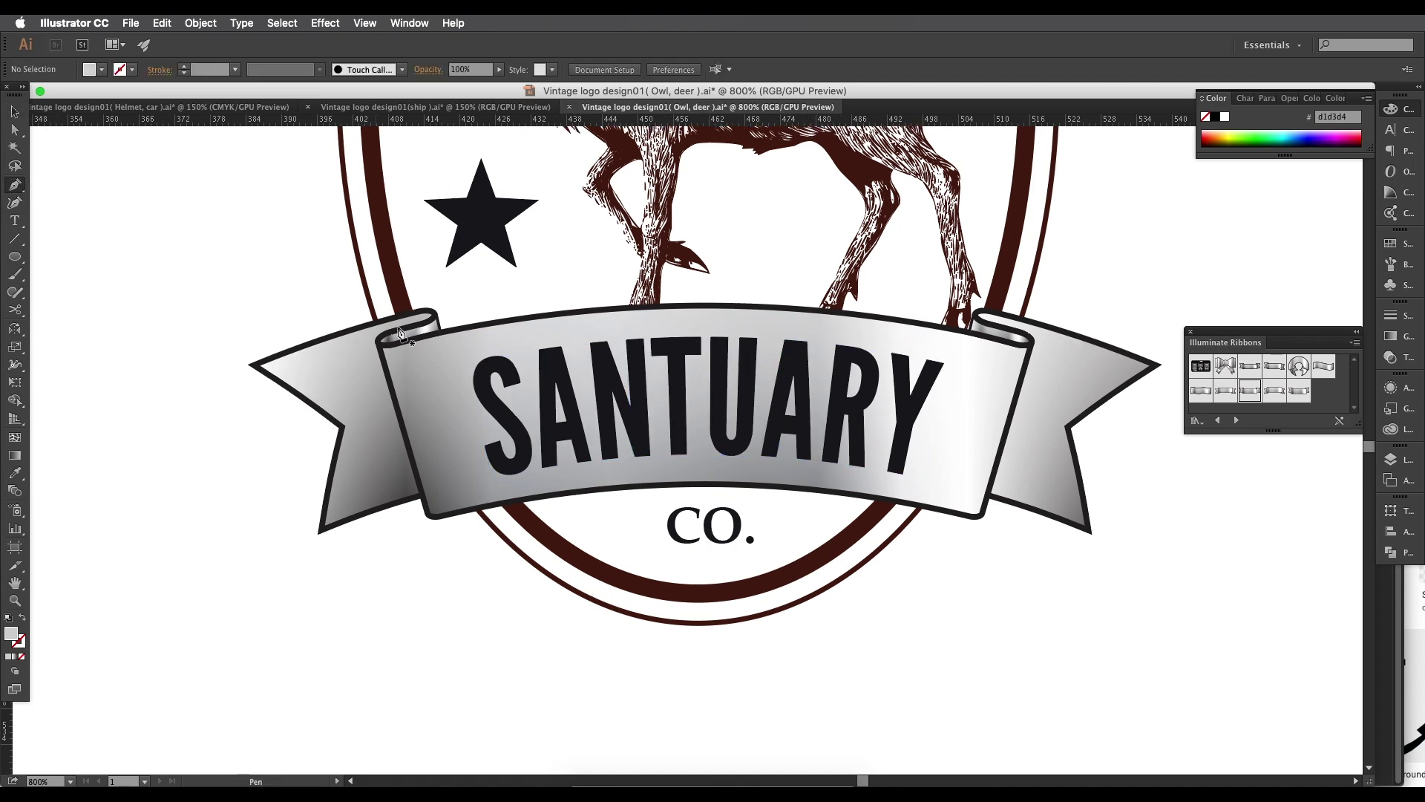
click(408, 360)
drag(995, 359, 1326, 437)
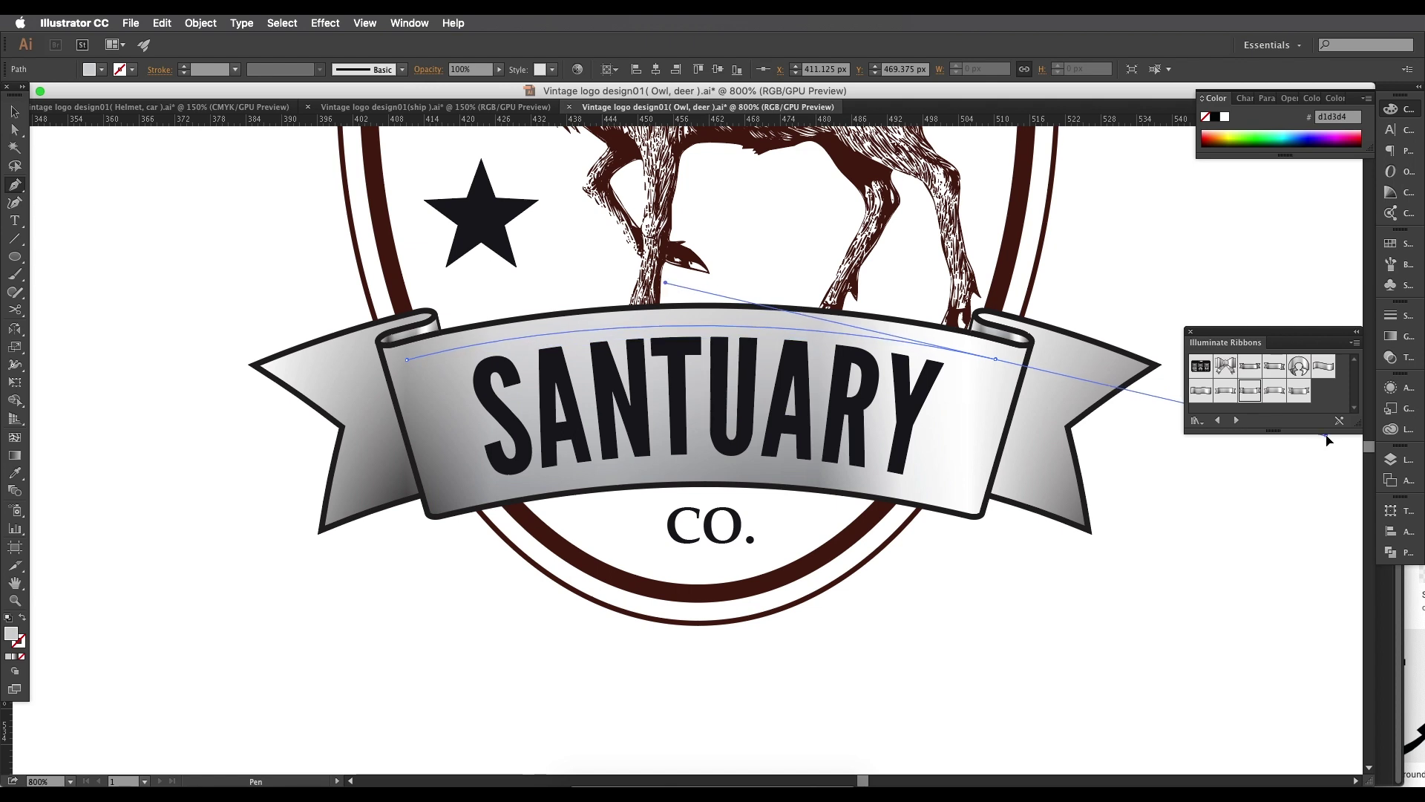
Step: Sample the star's dark colour 18181e for the arched line and use it as the stroke with no fill
click(23, 618)
key(v)
key(i)
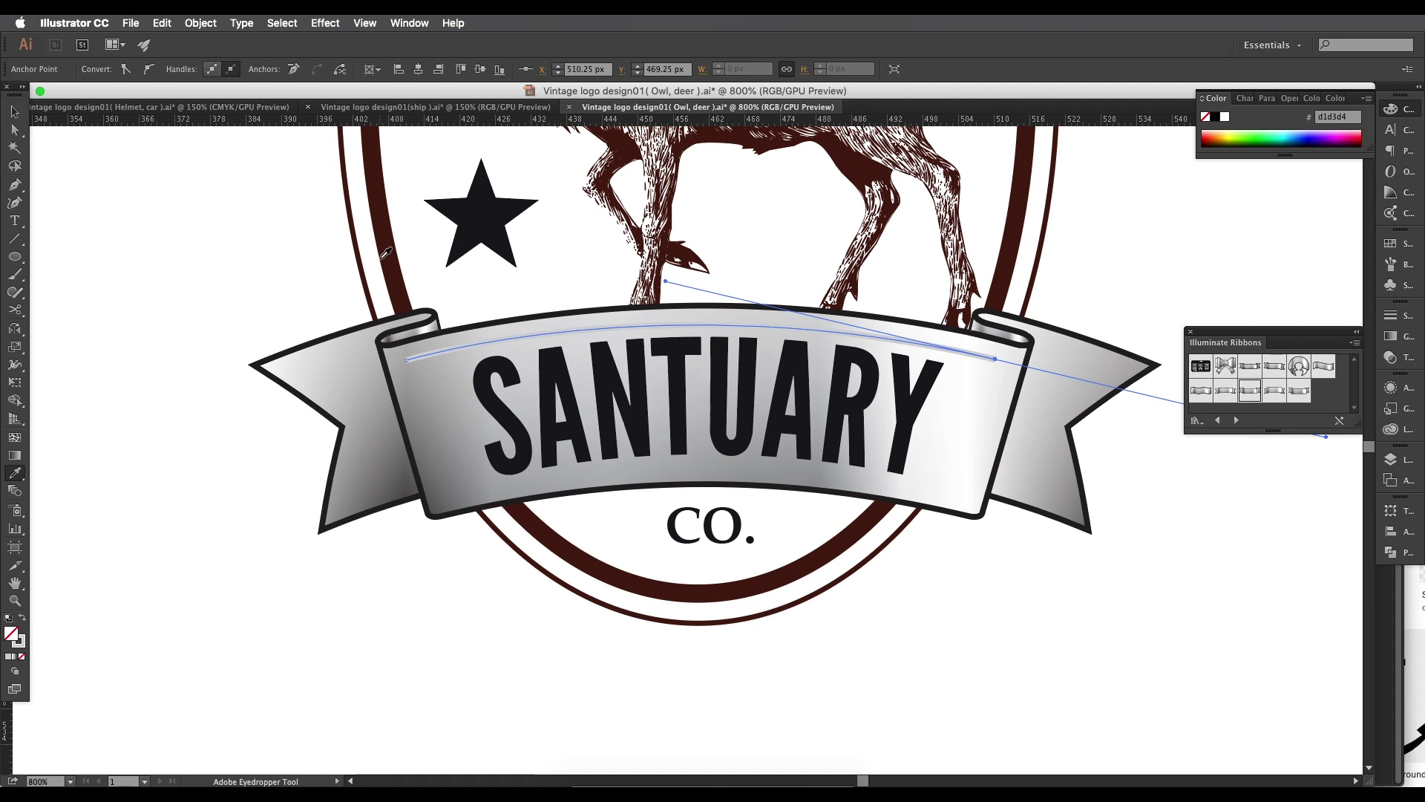
click(405, 244)
click(466, 213)
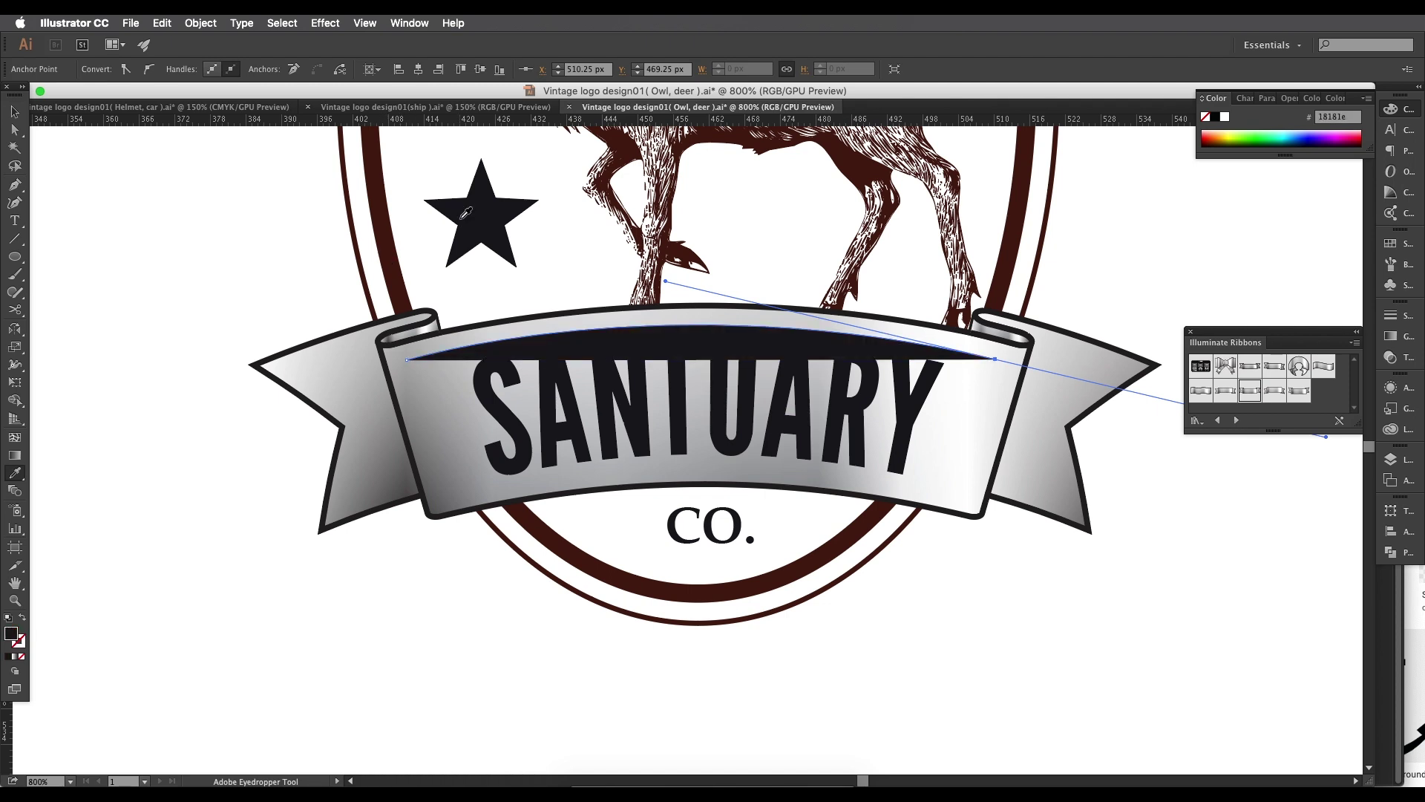
click(23, 618)
key(v)
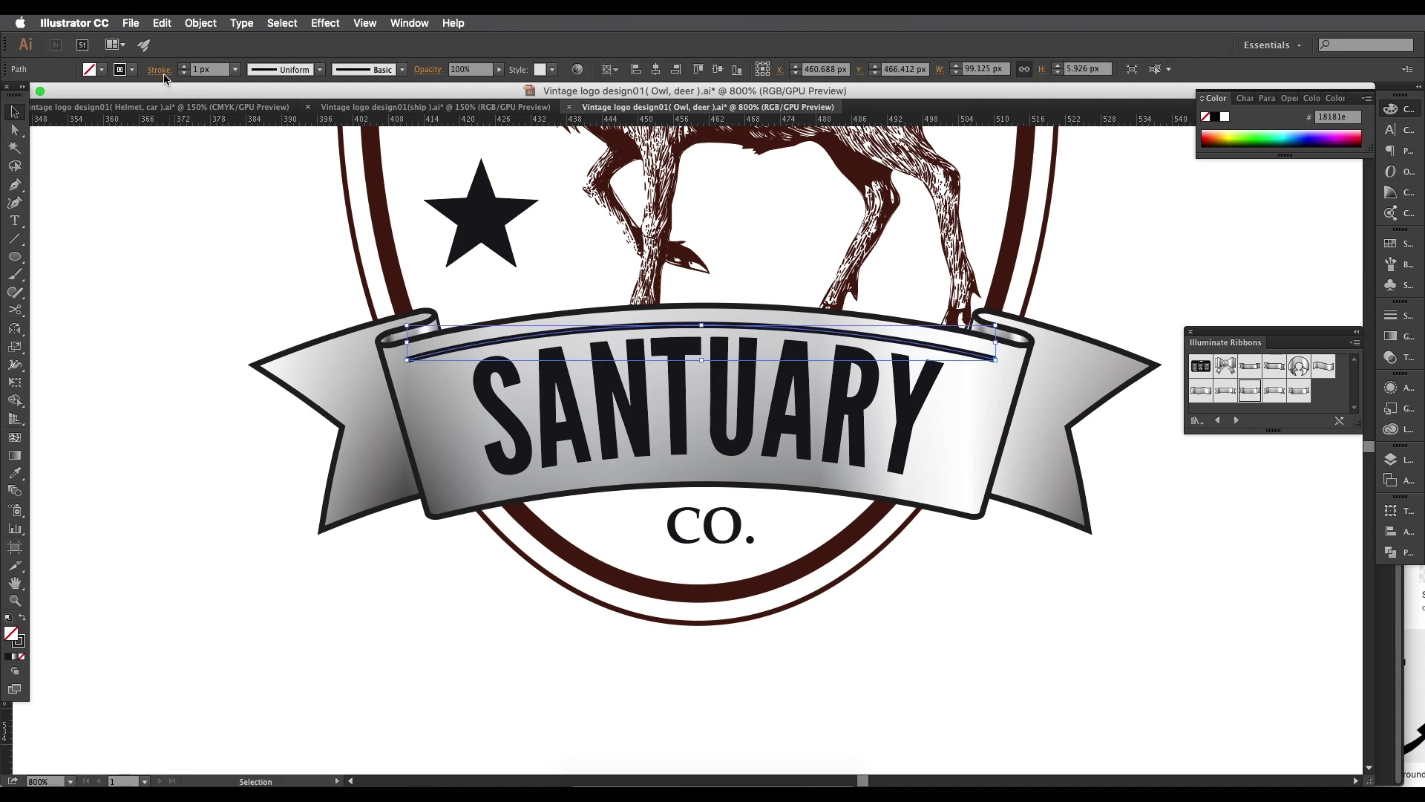
Step: Give the arched line a stroke profile tapered at both ends and set its weight to 0.5 px
click(164, 75)
click(123, 296)
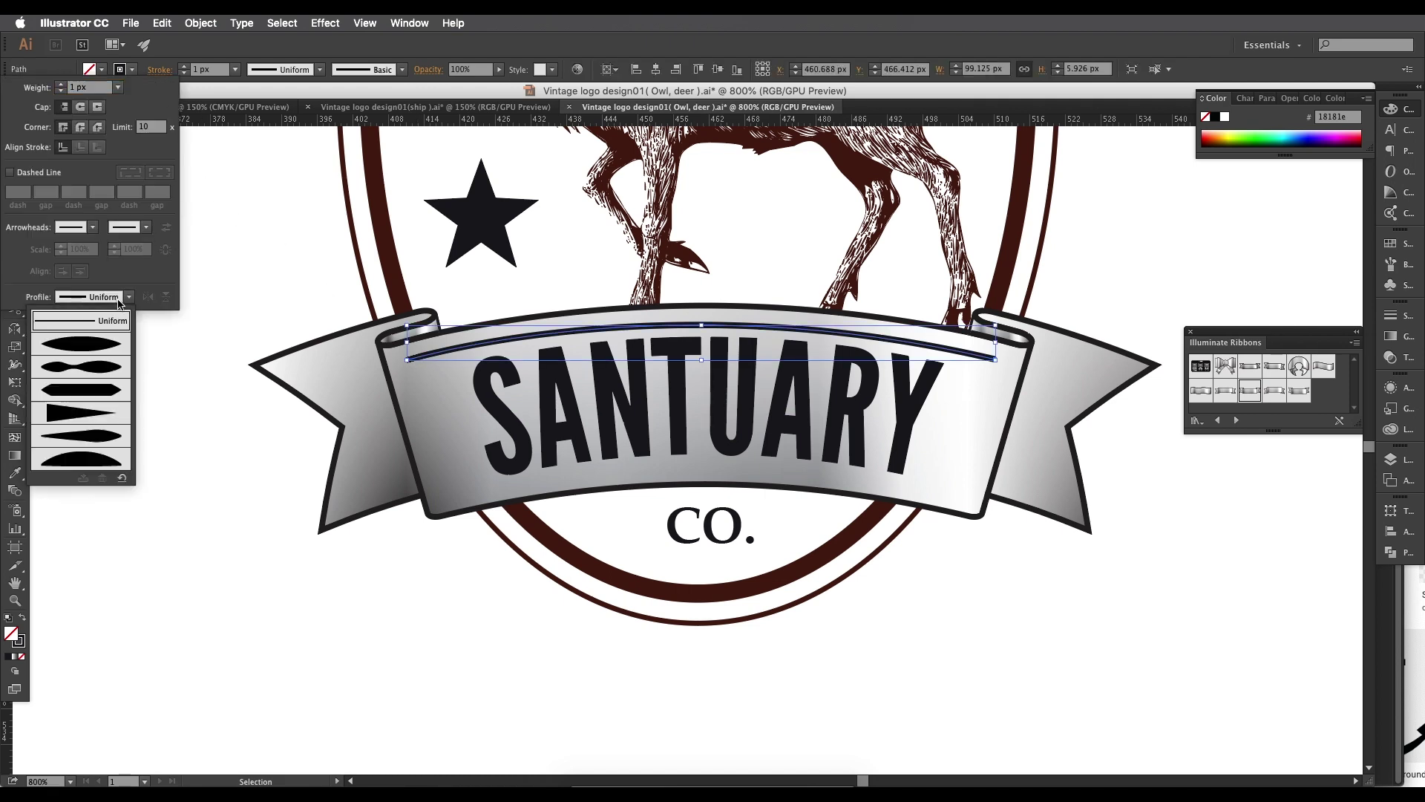
click(88, 344)
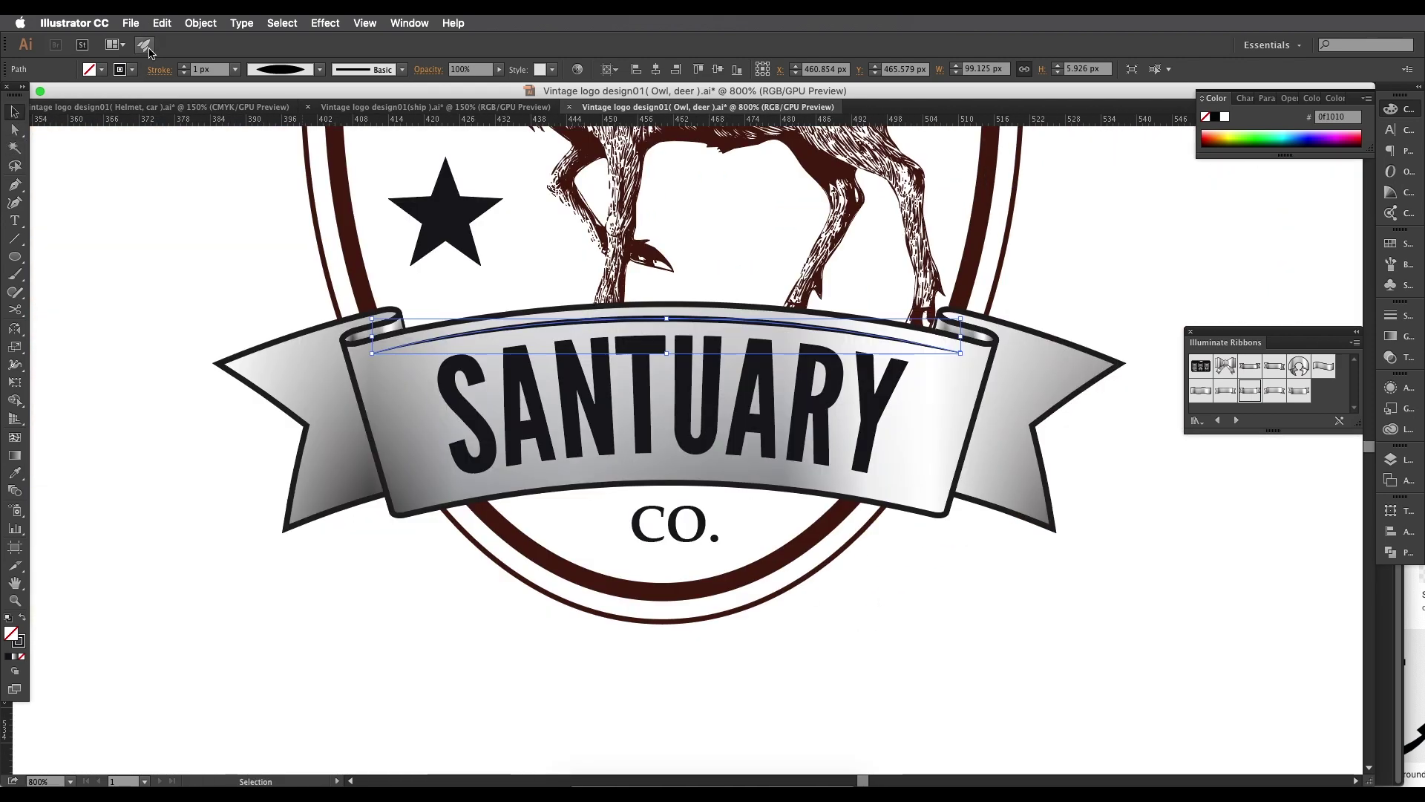
click(195, 72)
text(0.5)
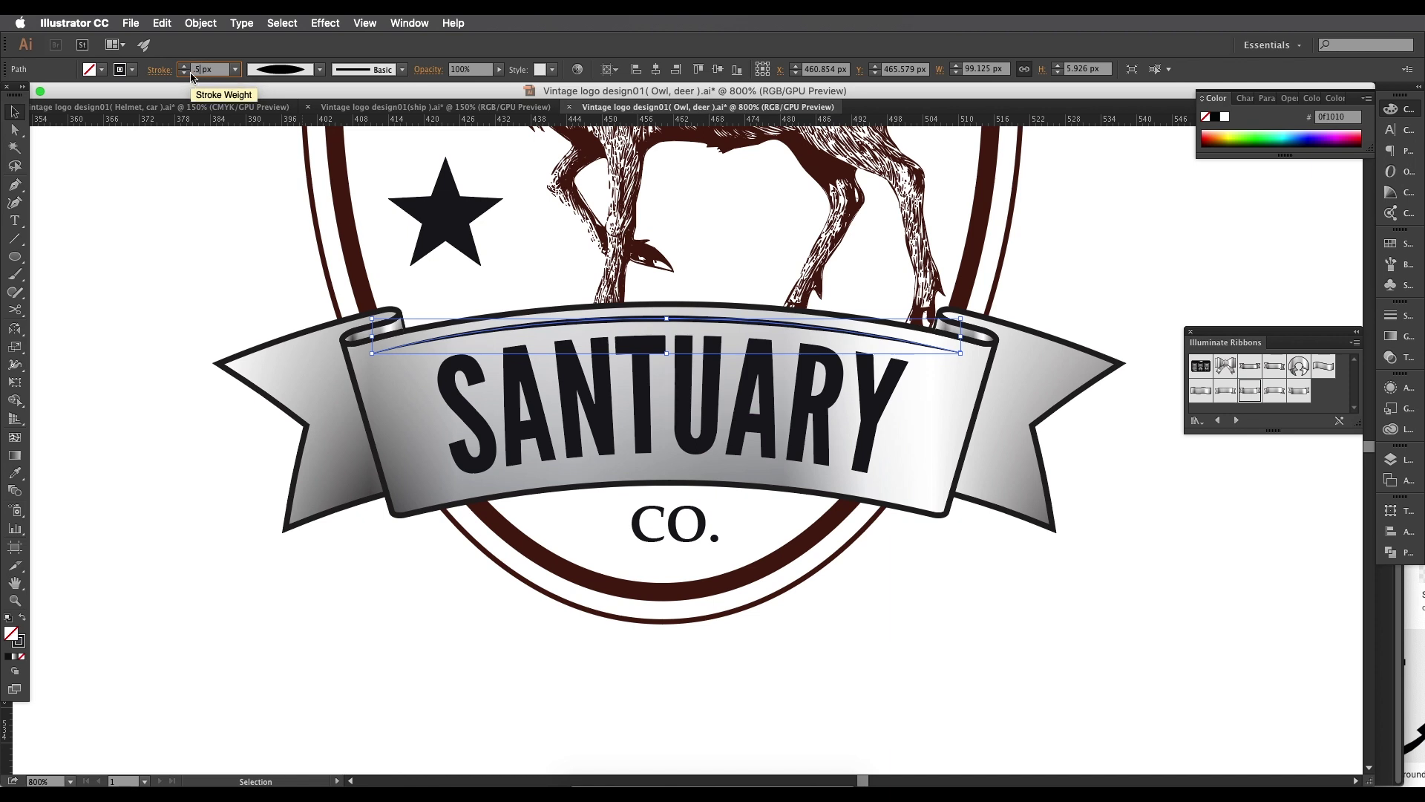
key(Return)
Step: Duplicate the tapered line inside the ribbon's lower edge and narrow the copy to about 88 px
drag(647, 318, 671, 476)
drag(968, 481, 929, 486)
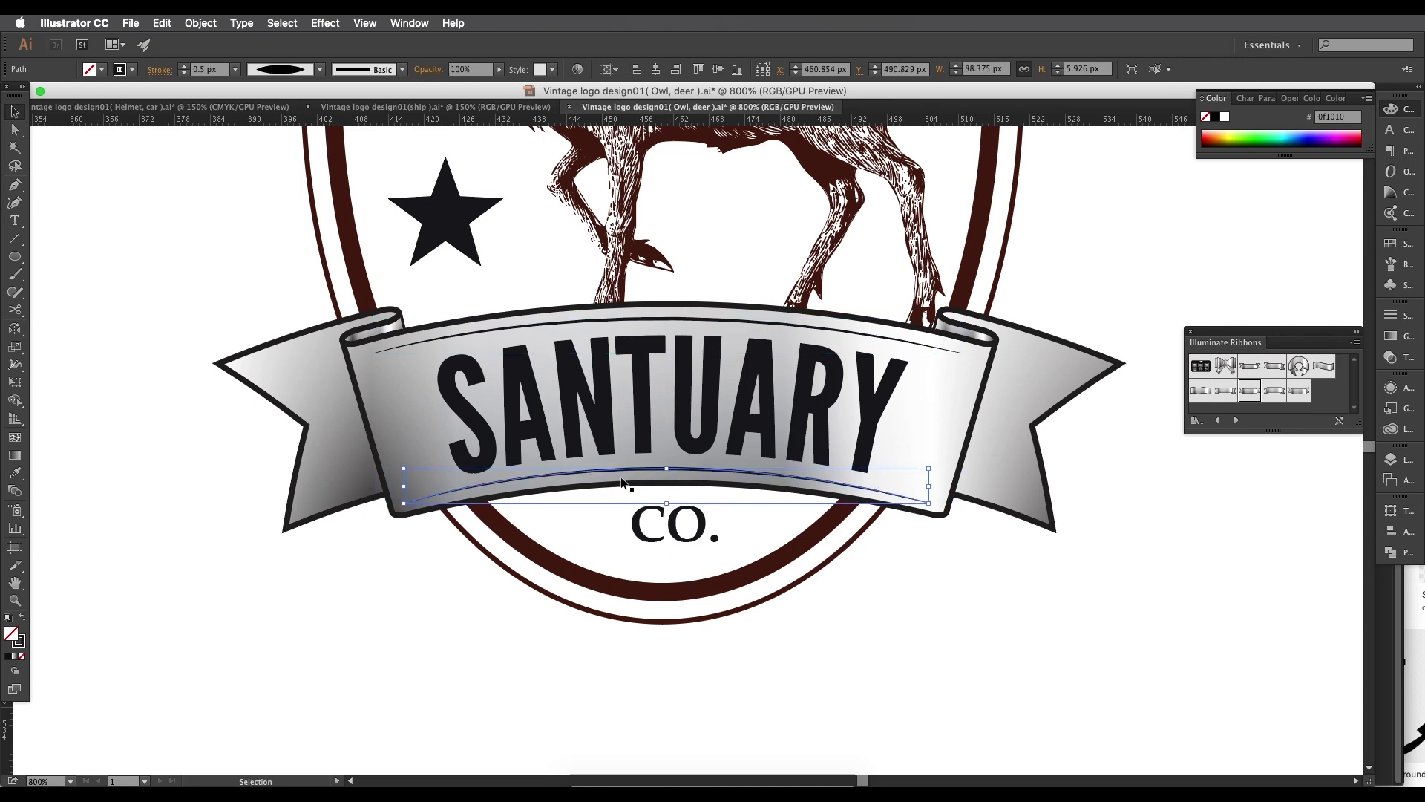
click(892, 545)
Step: Fill the new badge's outer oval with colour ddc3a6
scroll(893, 545, down, 4)
scroll(784, 446, up, 1)
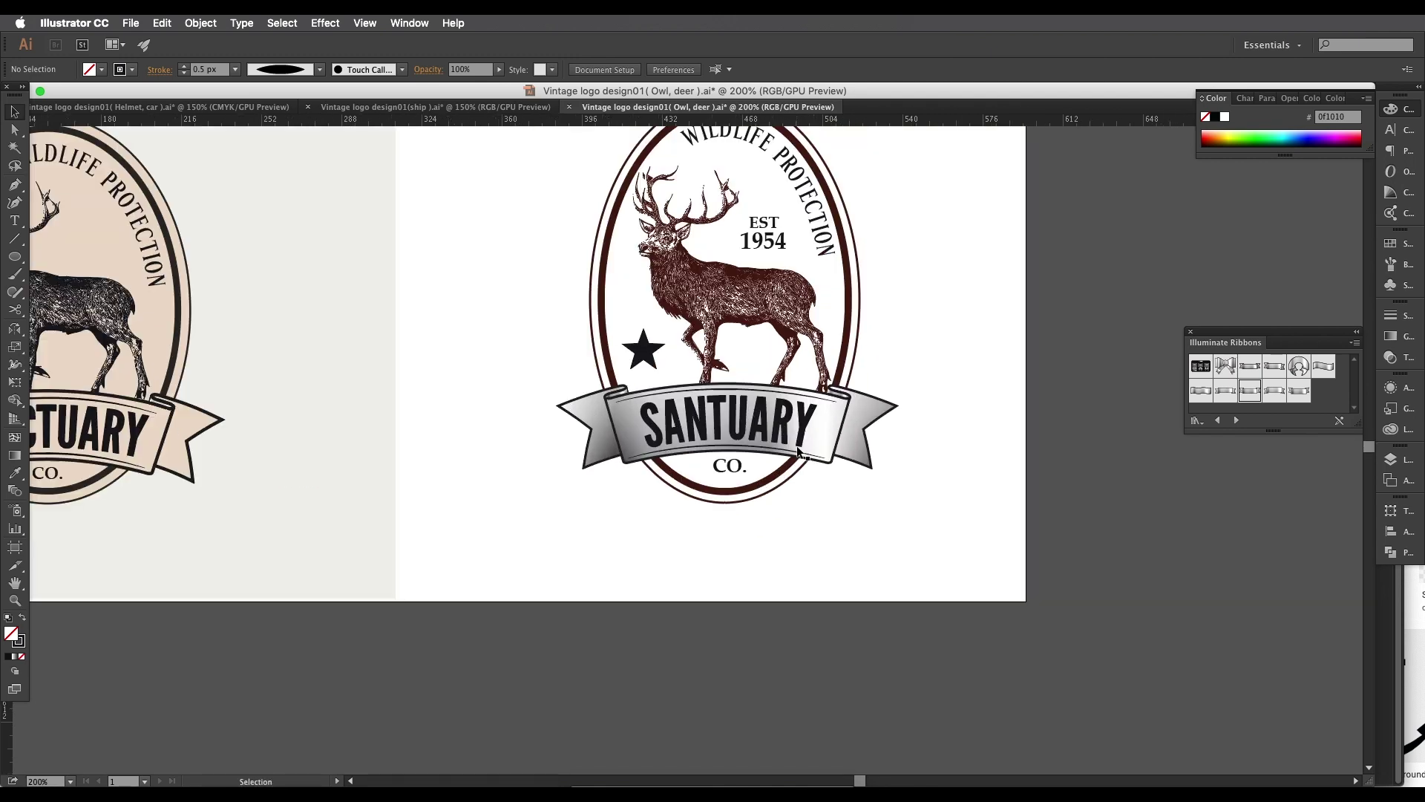
key(space)
drag(615, 449, 791, 423)
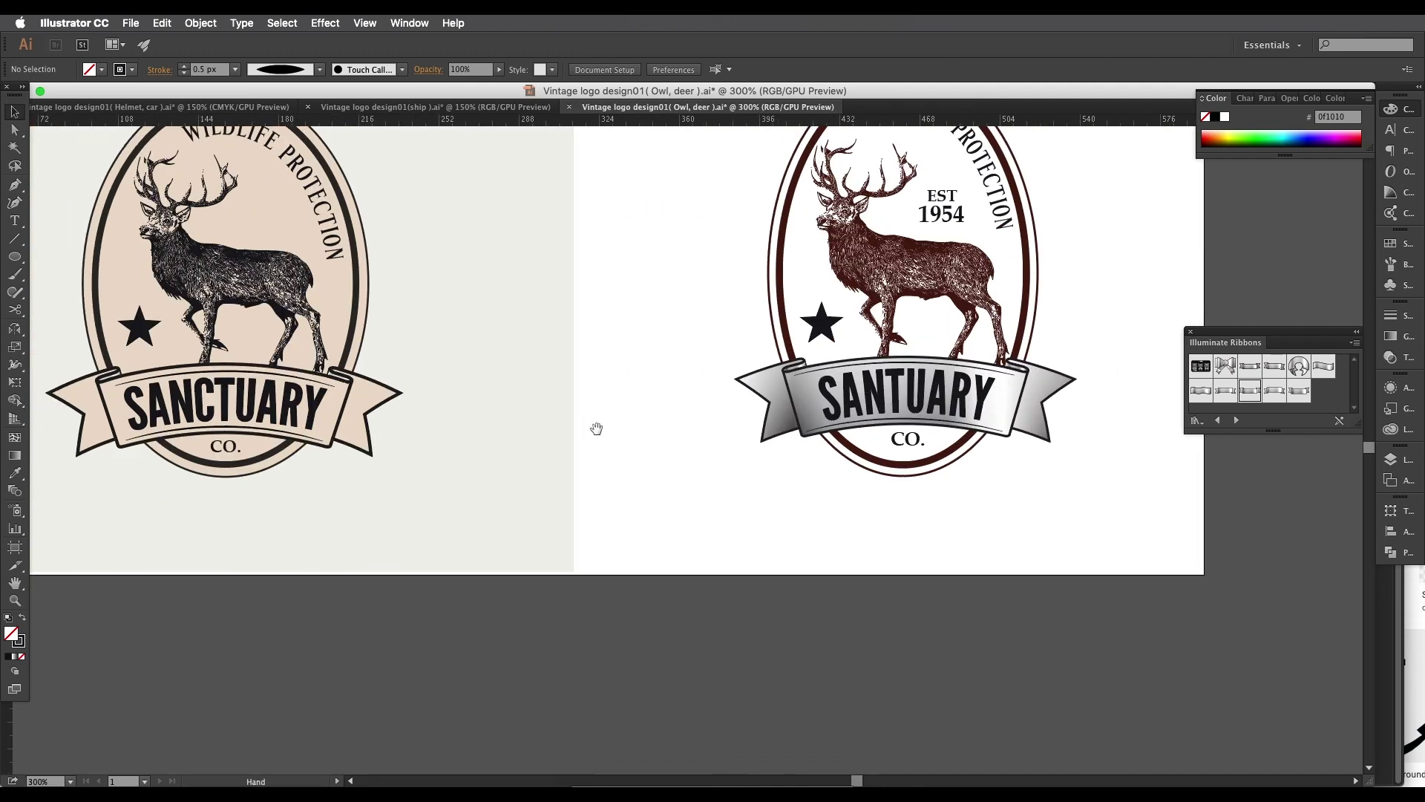
drag(340, 425, 435, 426)
scroll(435, 425, right, 3)
scroll(604, 416, up, 2)
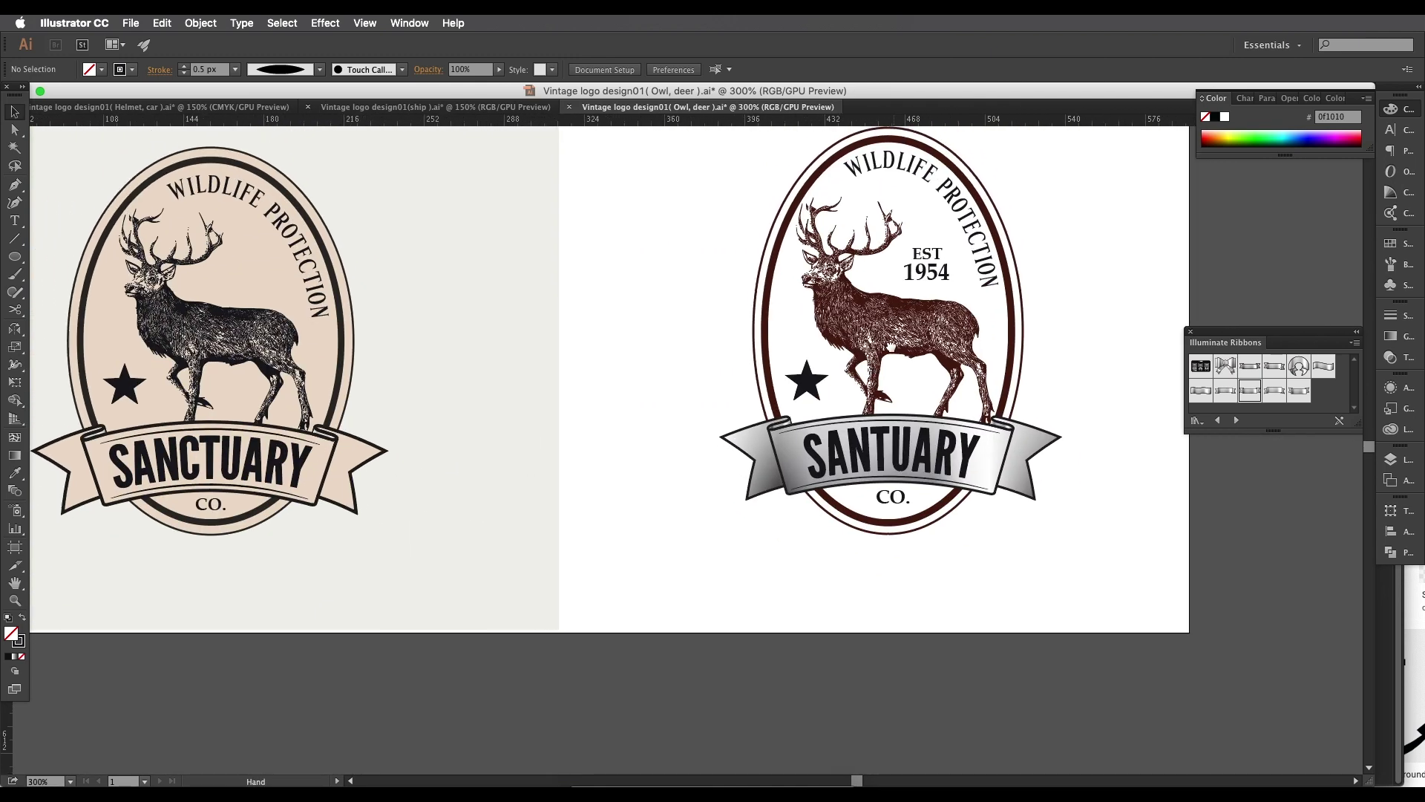
click(1018, 311)
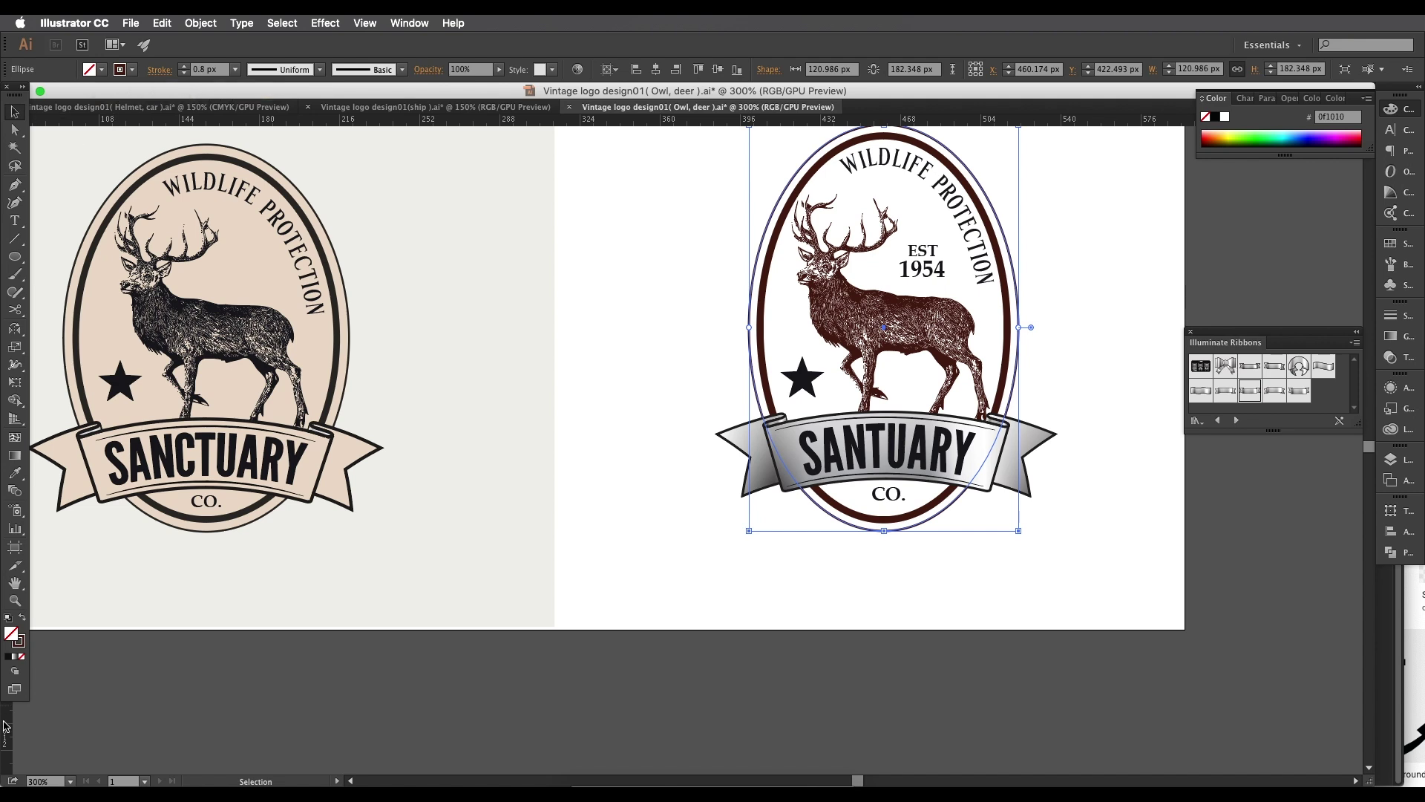
double_click(13, 640)
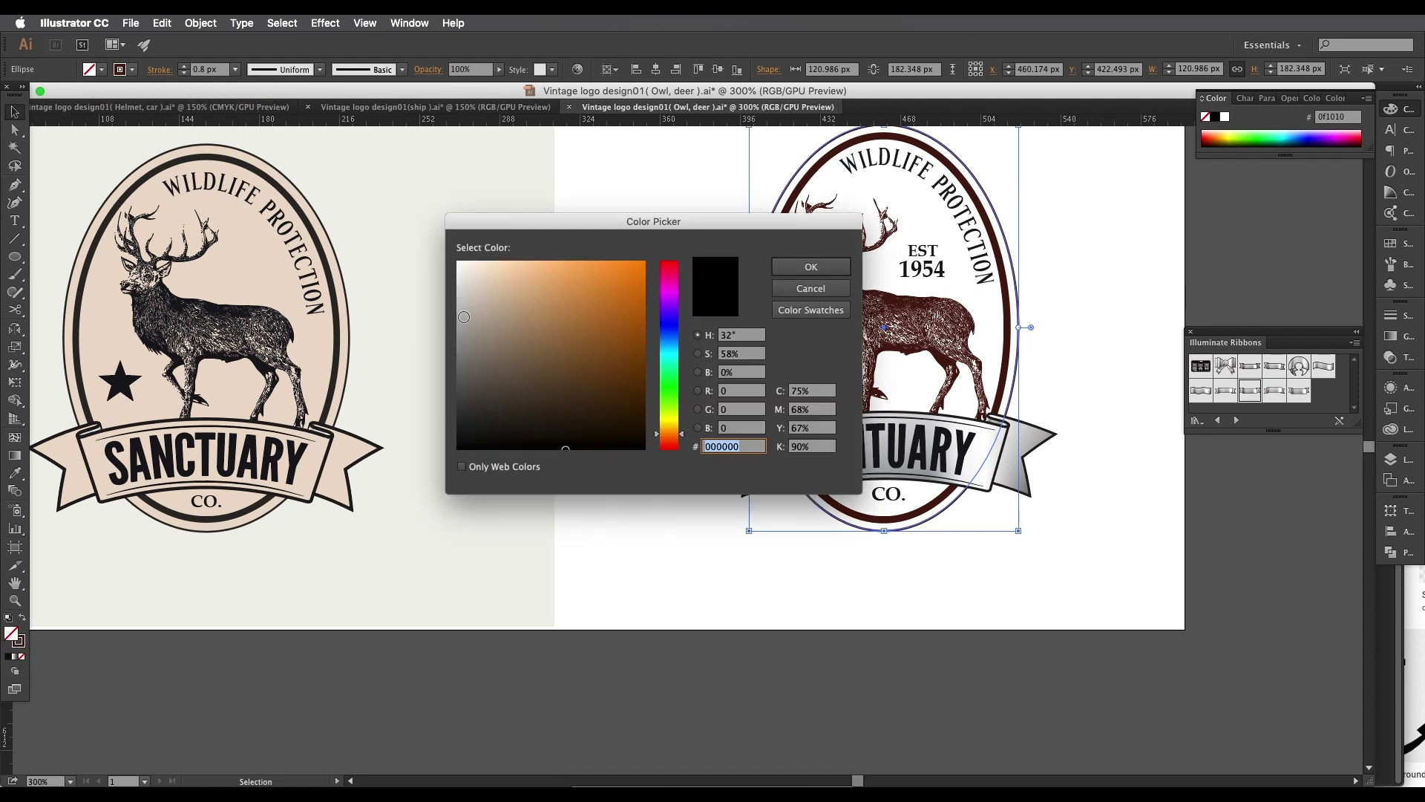
text(ddc3a6)
click(810, 266)
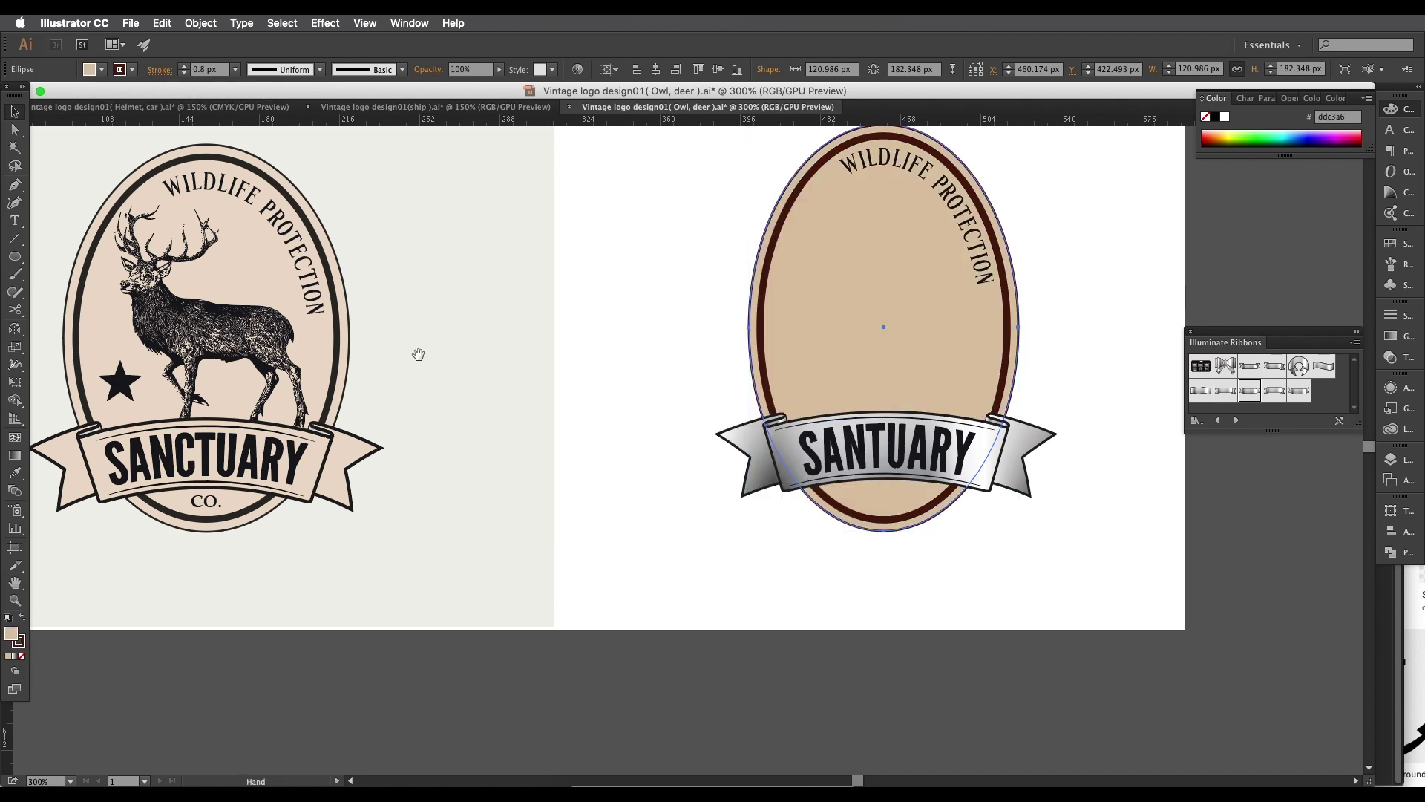
Step: Send the filled outer oval to the back, behind the deer and the lettering
scroll(482, 340, left, 3)
right_click(829, 304)
mouse_move(919, 505)
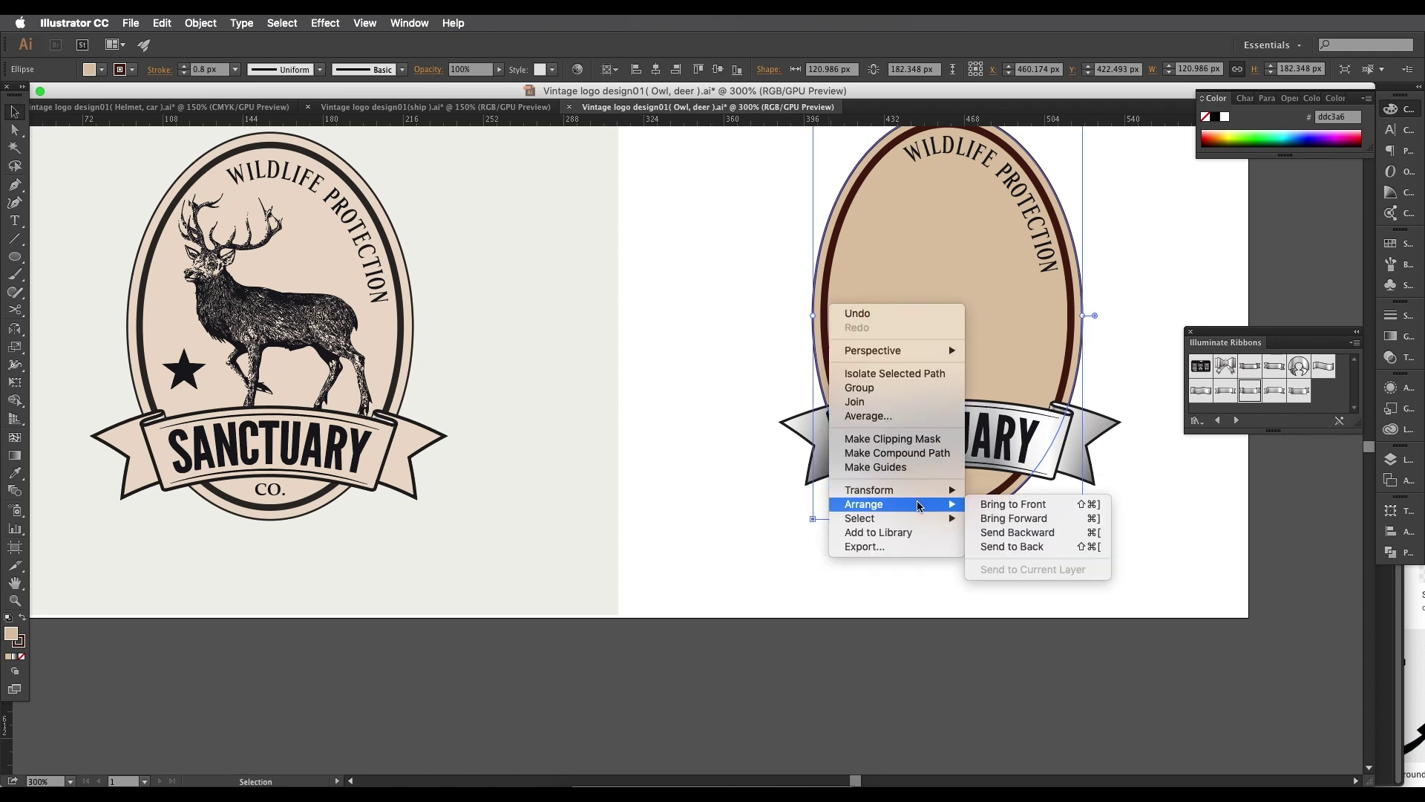
click(1012, 547)
drag(844, 583, 947, 633)
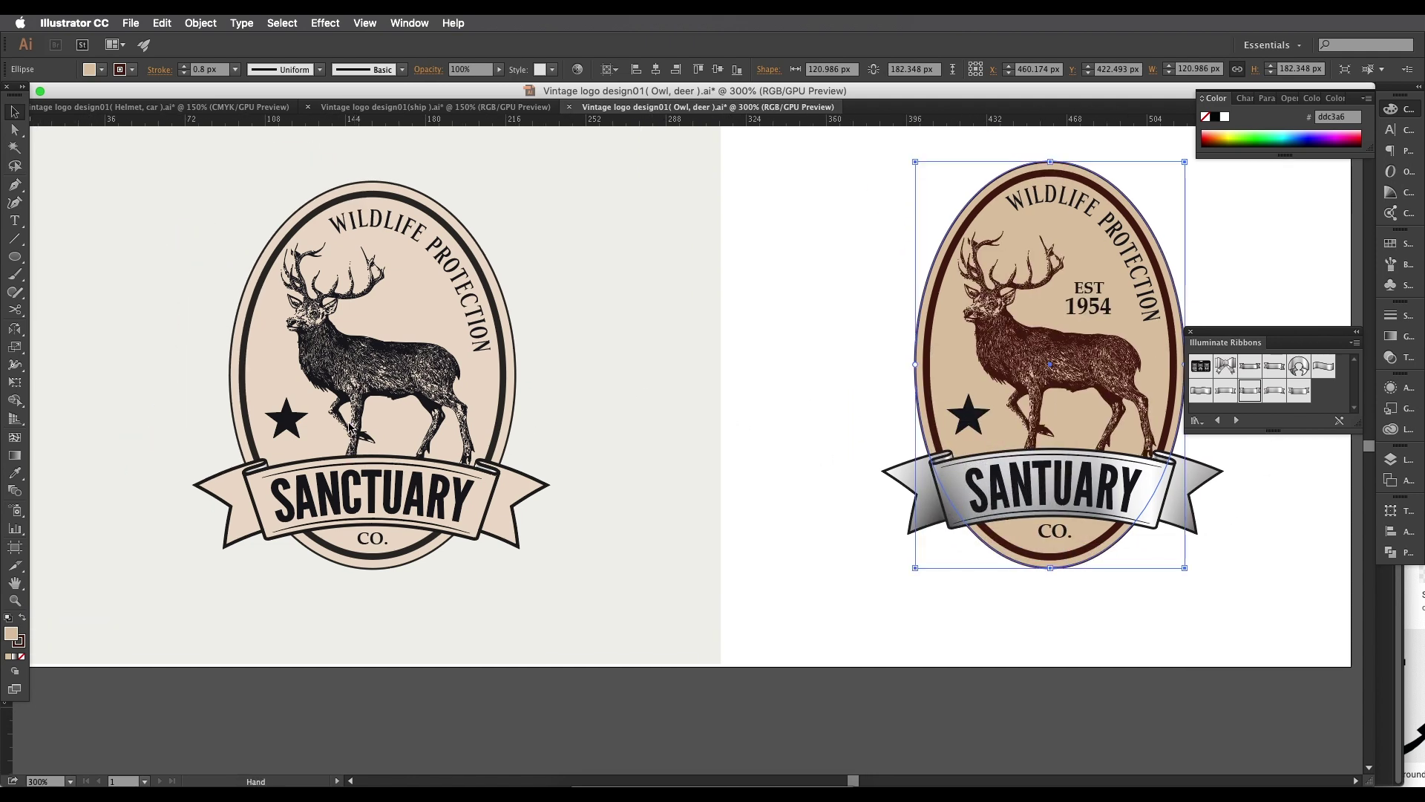
Step: Copy the hex code of the original badge's inner oval fill, ecdccb
click(649, 356)
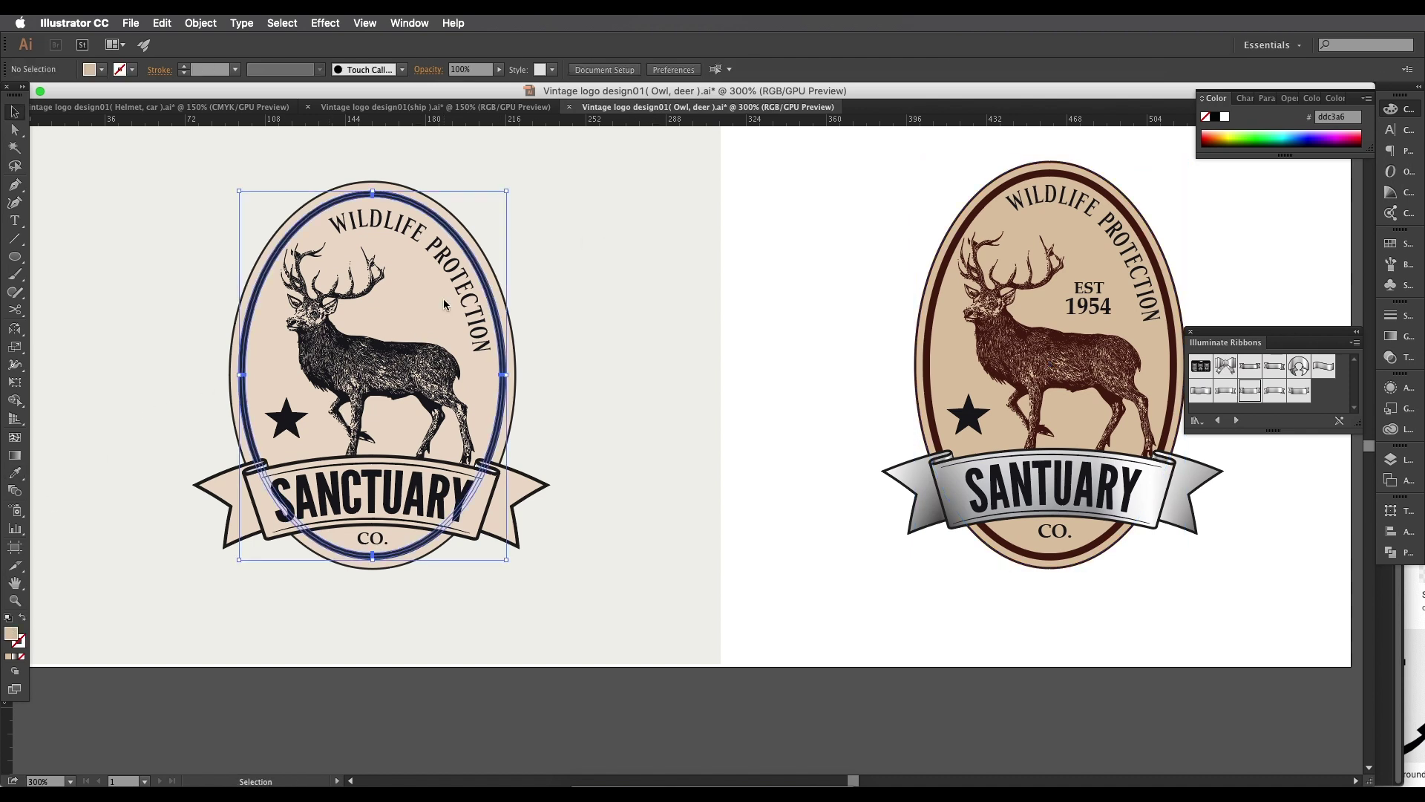
double_click(407, 319)
click(401, 322)
double_click(12, 632)
key(super+c)
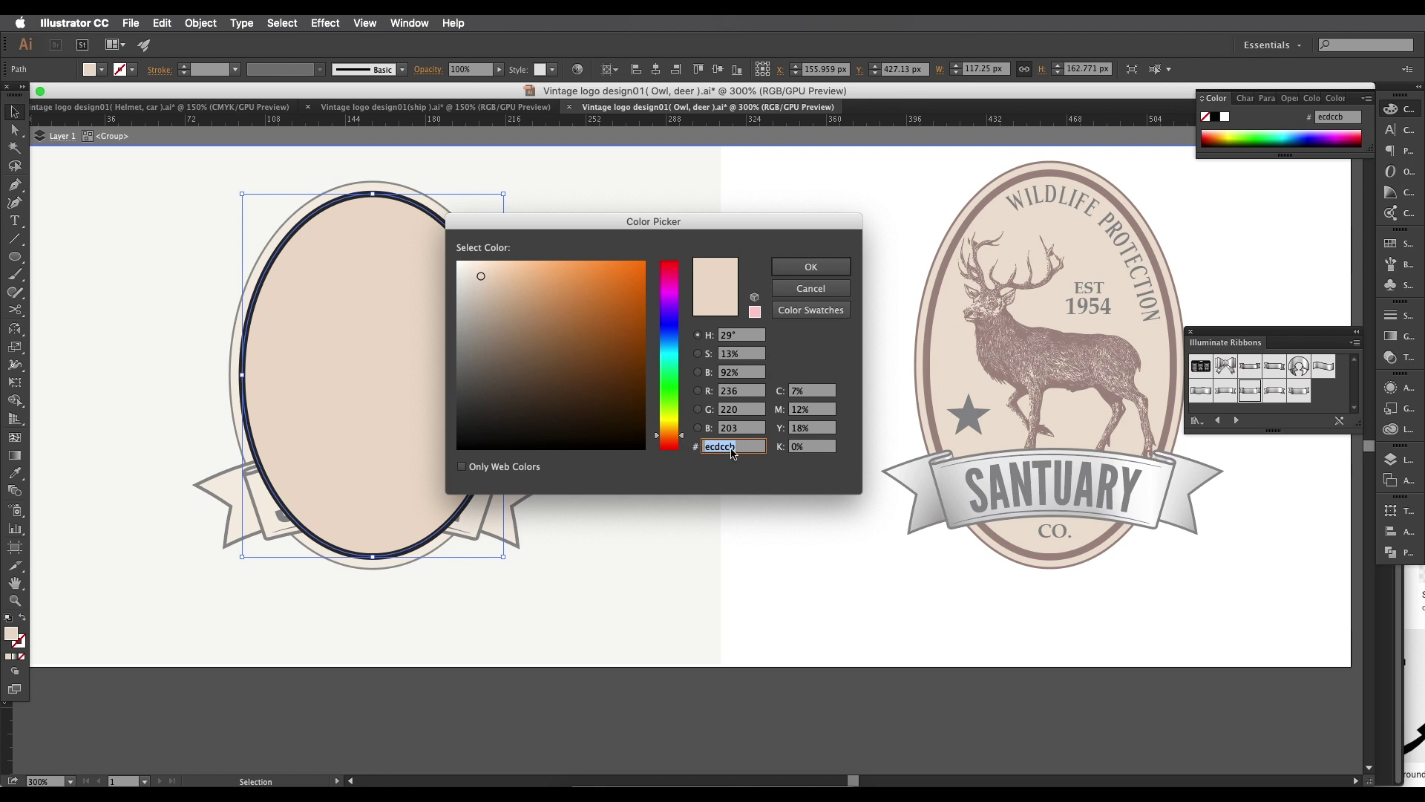
click(811, 267)
Step: Change the fill of the new badge's outer oval to ecdccb
scroll(716, 306, right, 5)
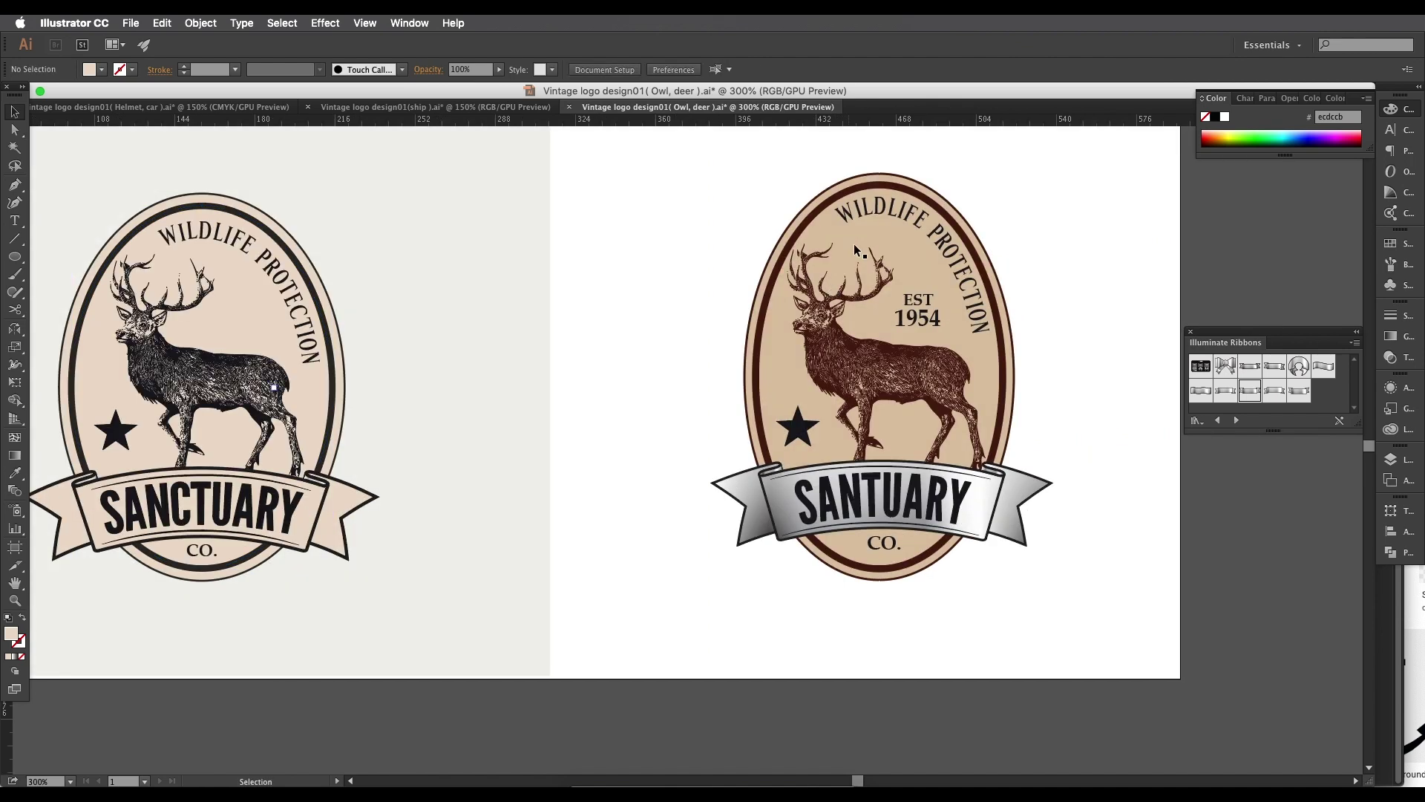
click(857, 248)
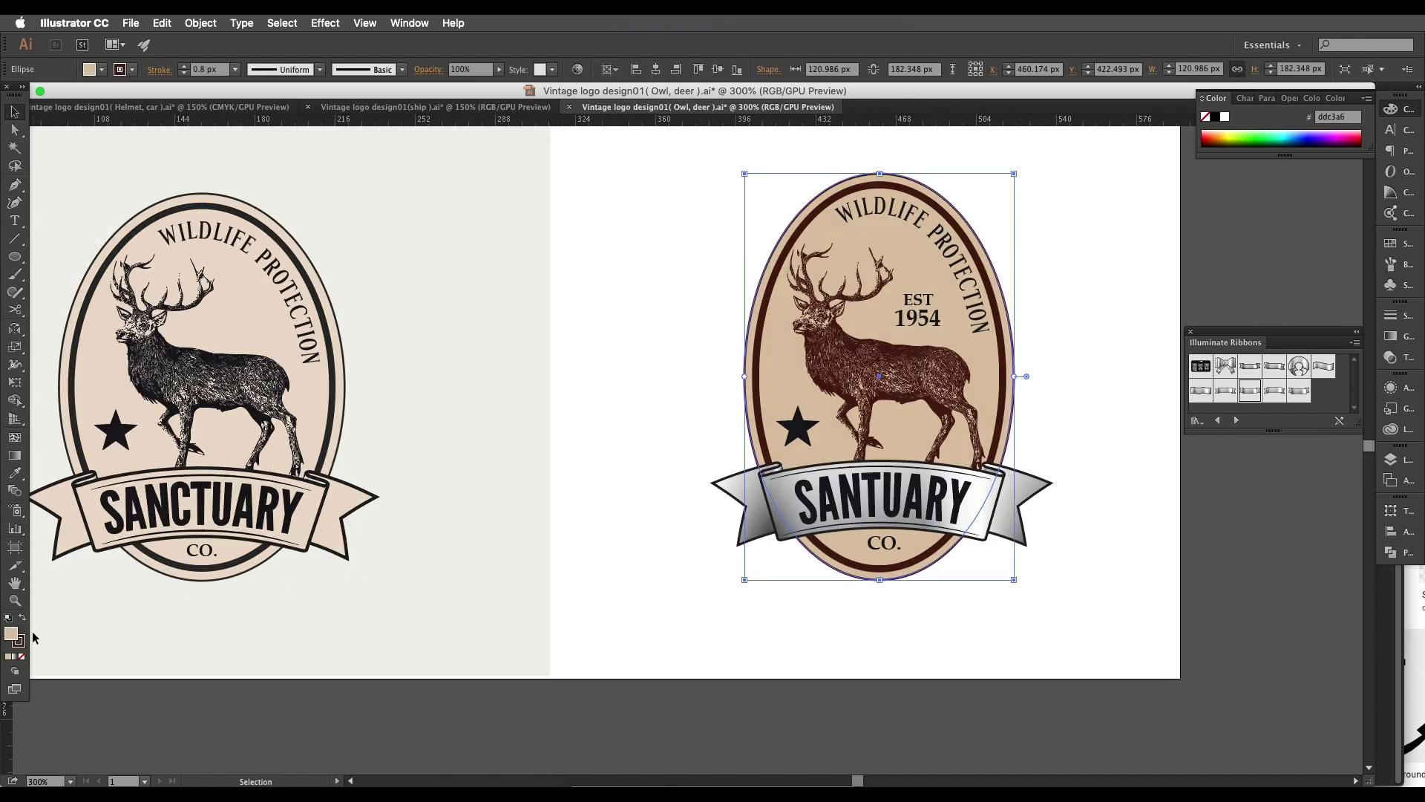
double_click(14, 636)
text(ecdccb)
click(811, 267)
Step: Expand the new ribbon's envelope warp with both Object and Fill included
drag(898, 366, 901, 321)
click(976, 469)
double_click(978, 469)
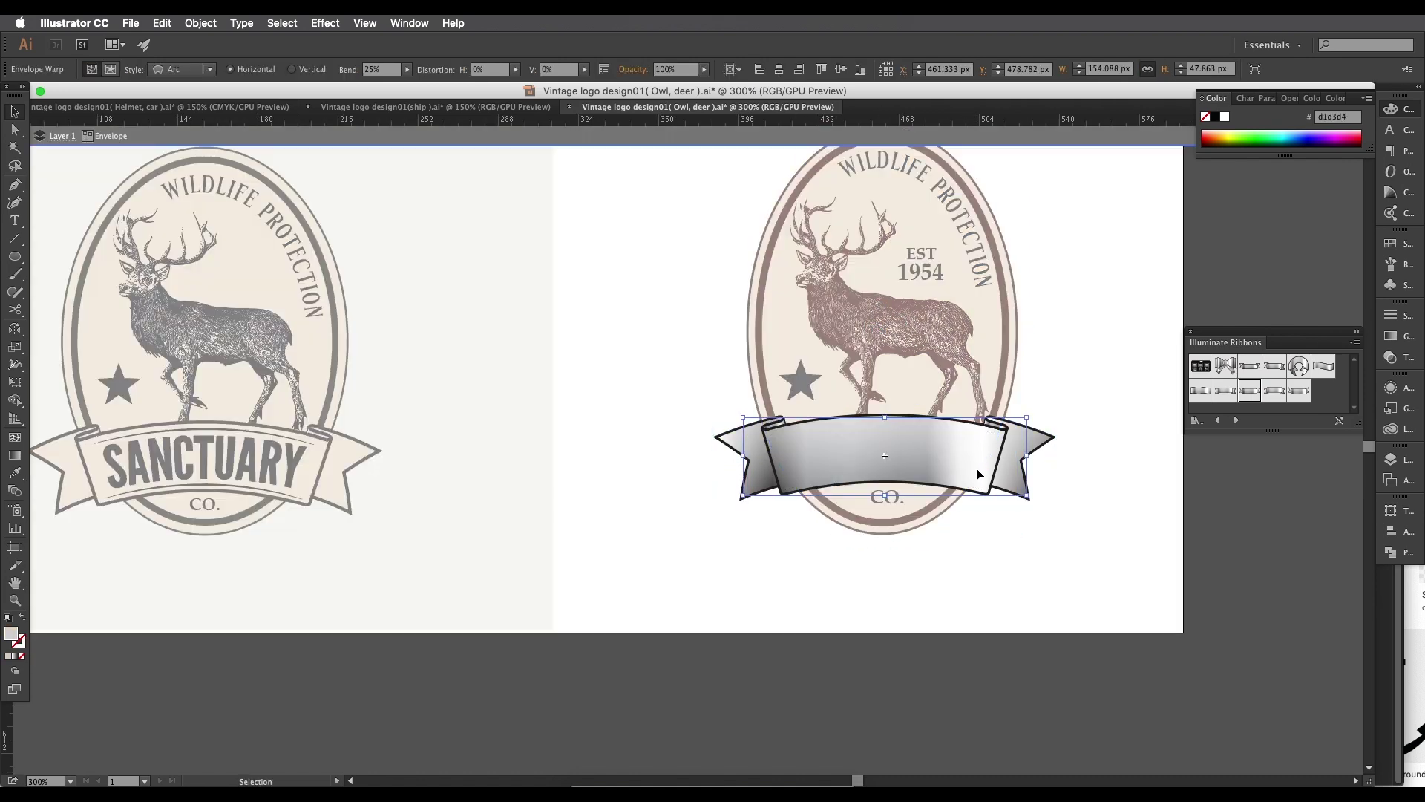
double_click(695, 460)
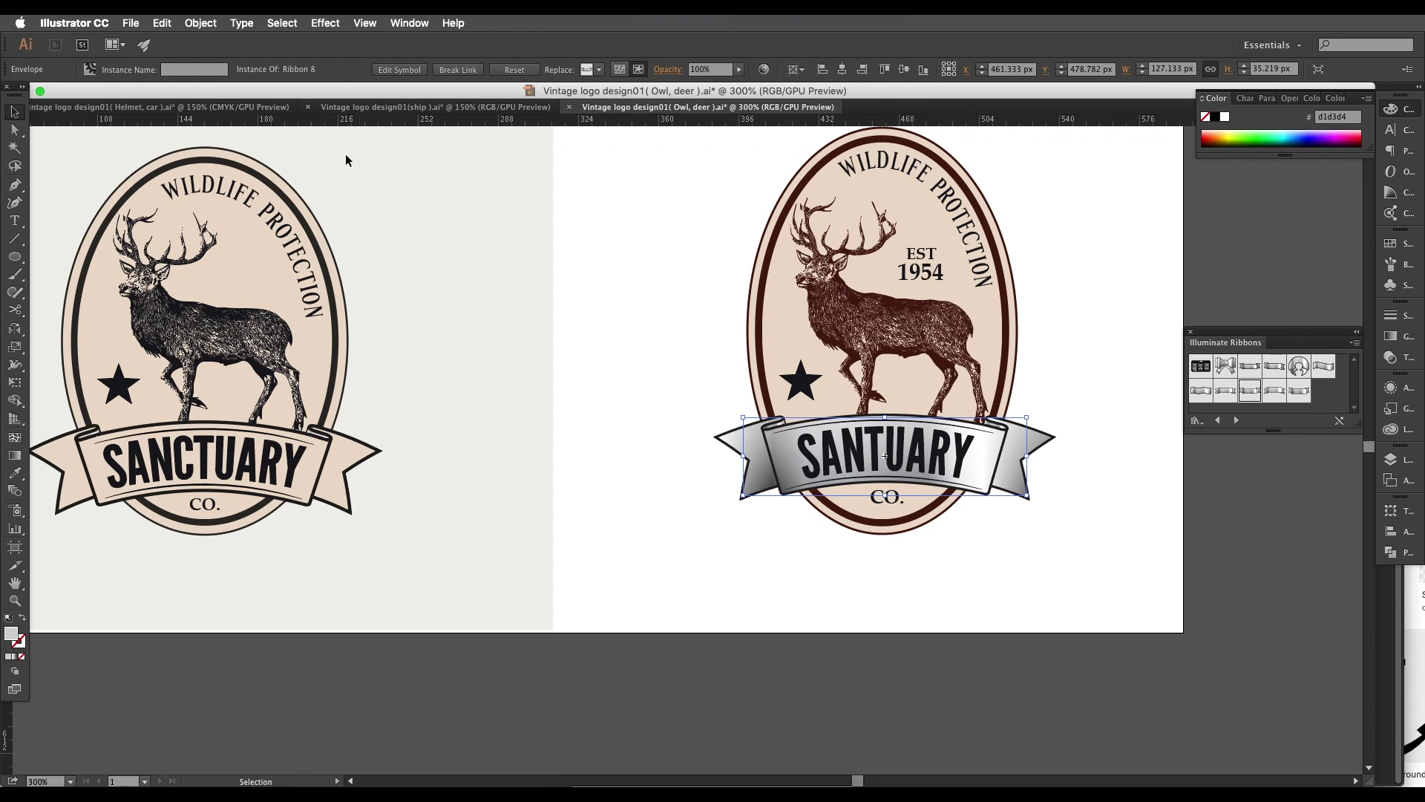
click(200, 25)
click(223, 169)
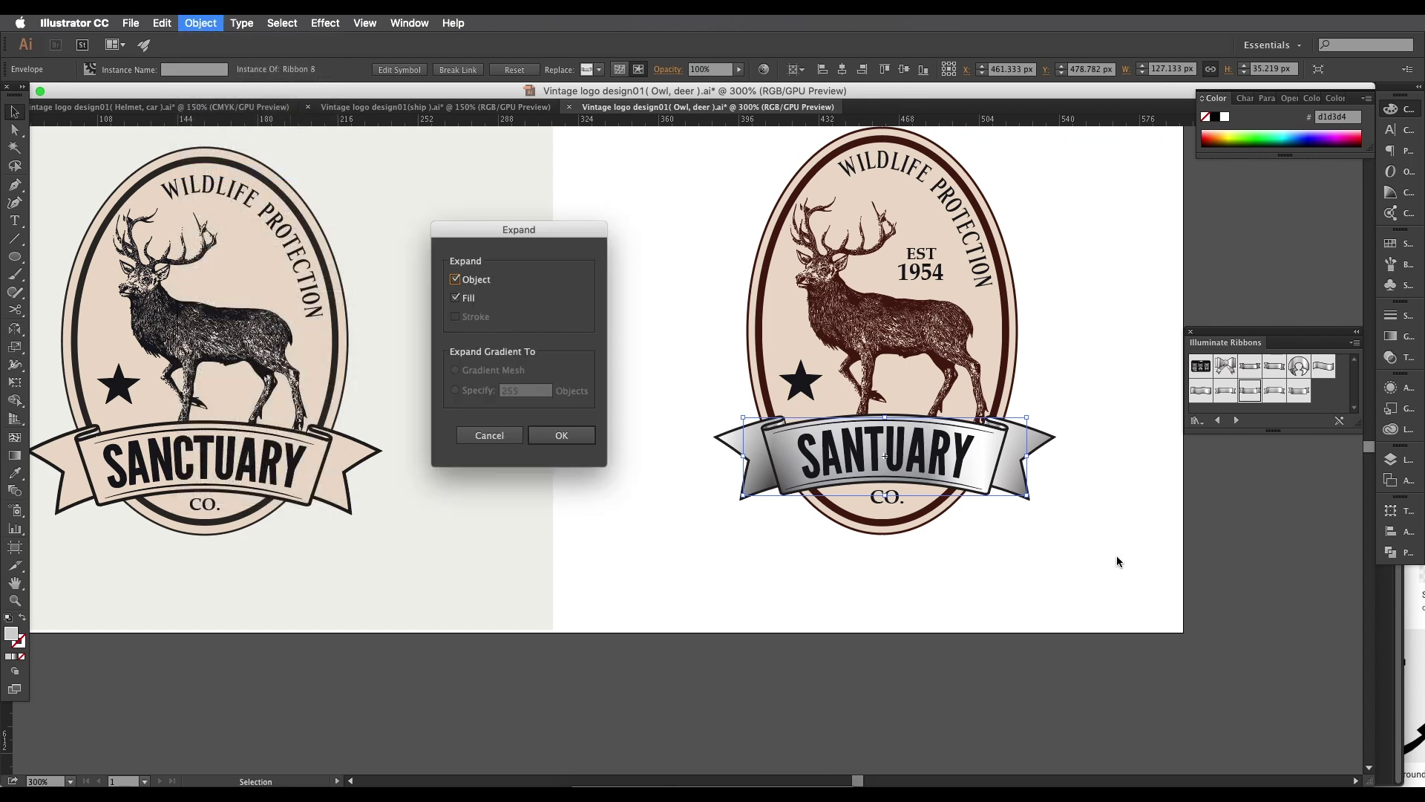
click(578, 438)
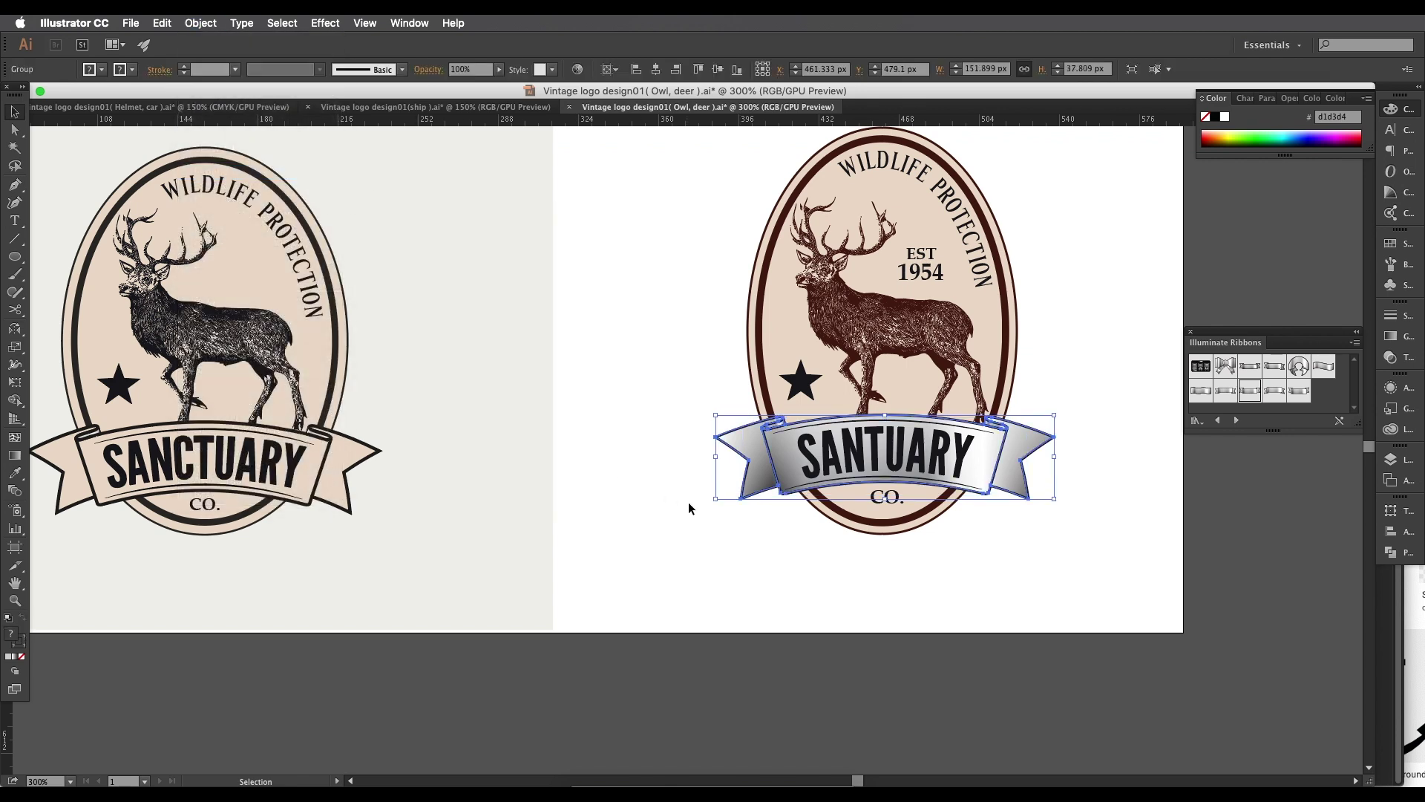
Step: Isolate the expanded ribbon group and ungroup its pieces
double_click(758, 485)
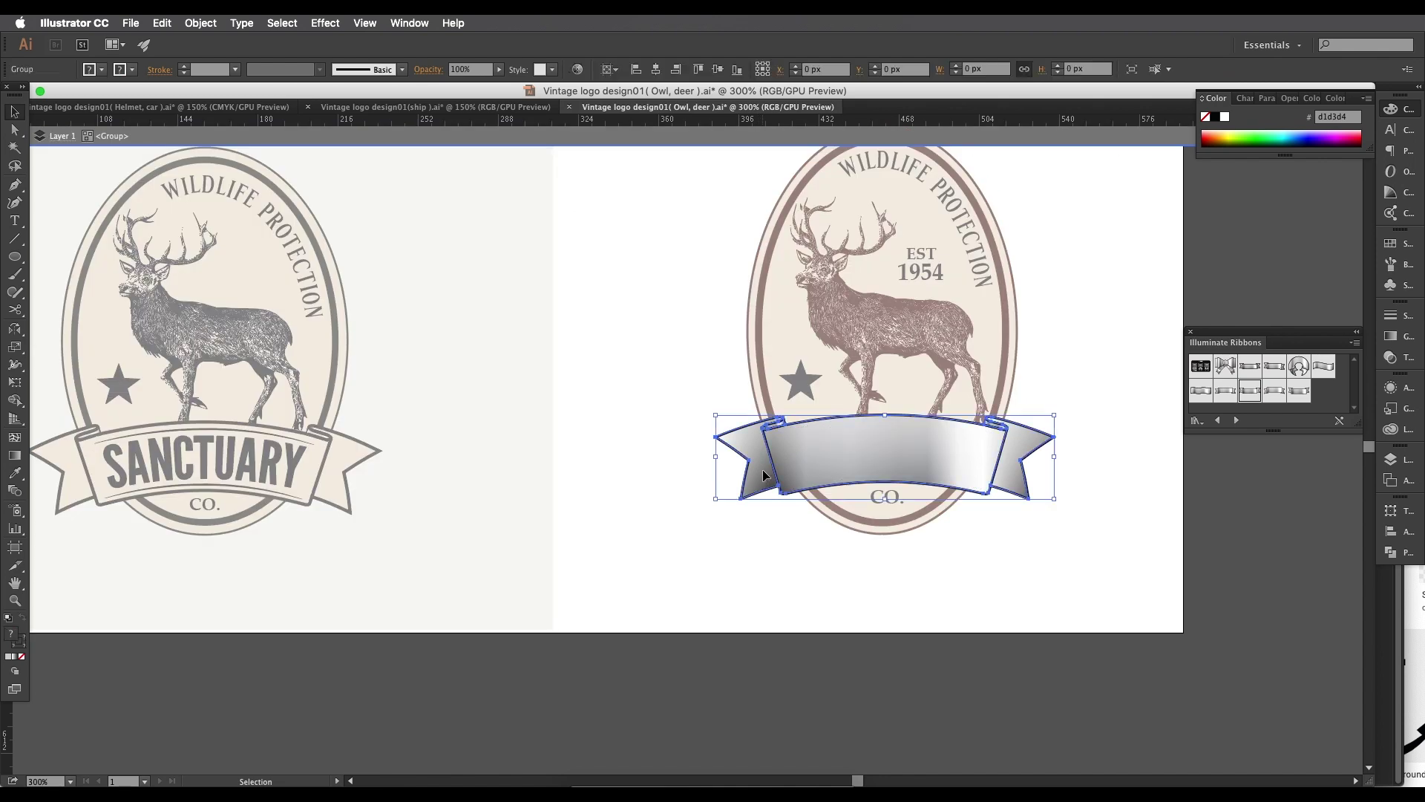
right_click(821, 462)
click(858, 563)
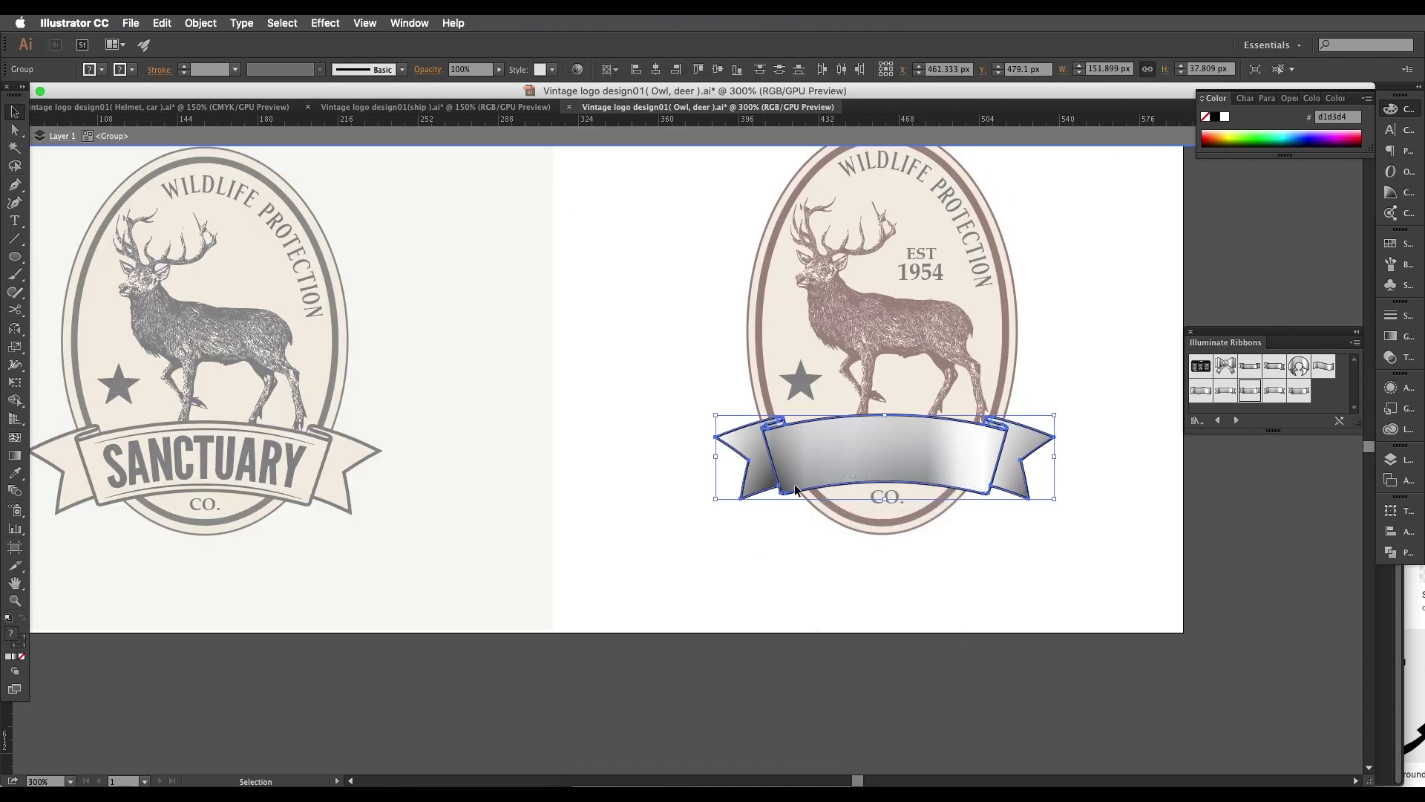
drag(811, 471, 760, 576)
key(ctrl+z)
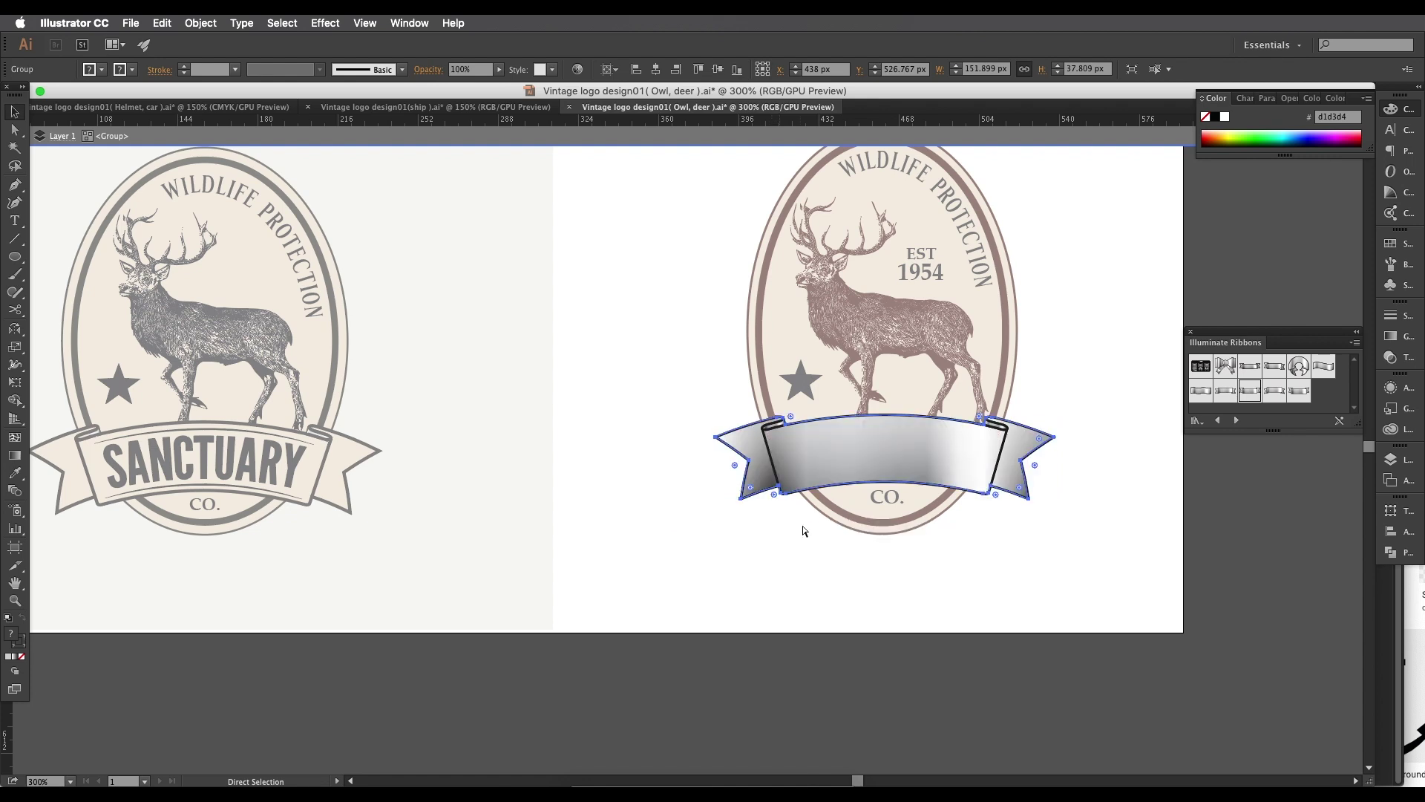
Step: Delete the semi-transparent white overlay and the gradient shading shape from the new ribbon's group
drag(840, 461, 809, 597)
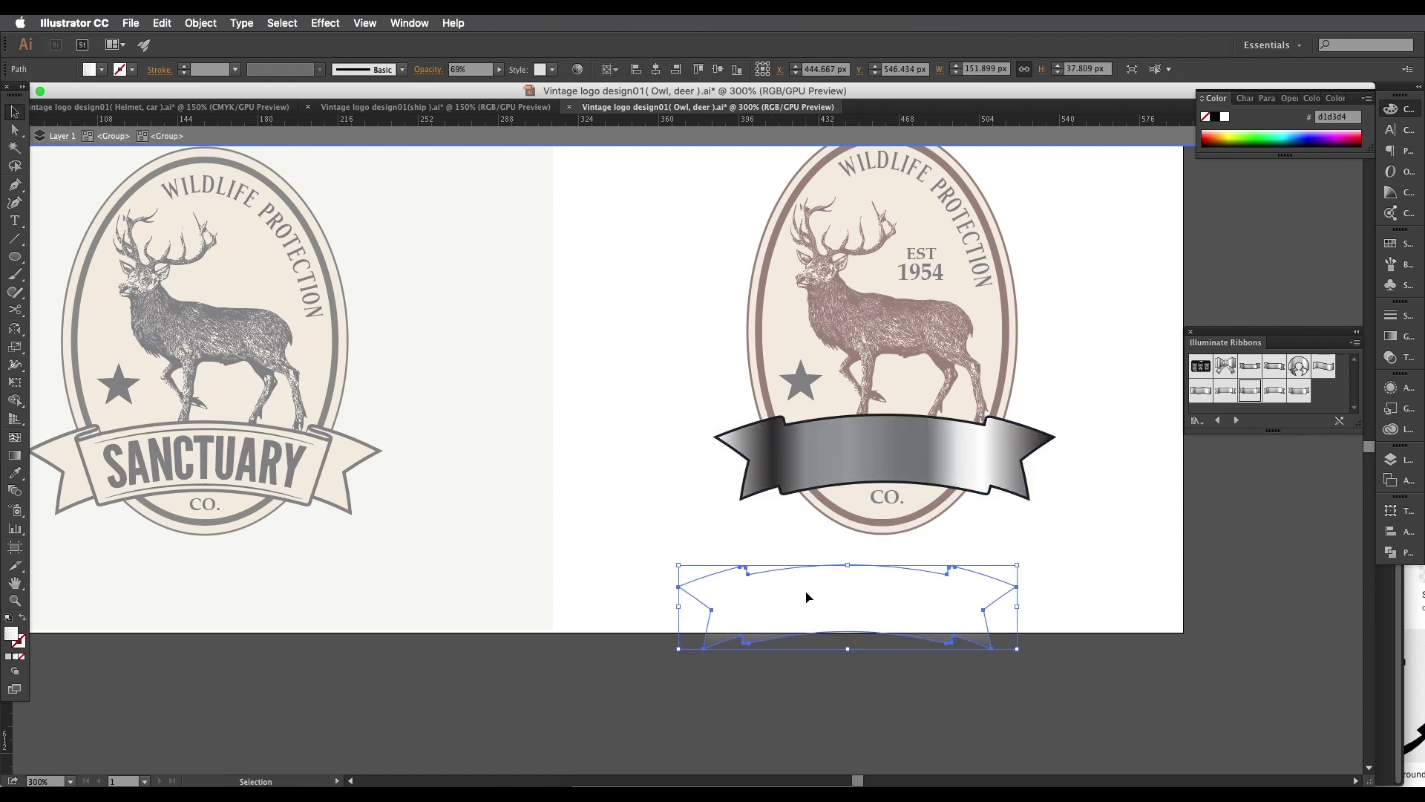
key(backslash)
key(v)
key(super+z)
drag(823, 456, 777, 656)
key(BackSpace)
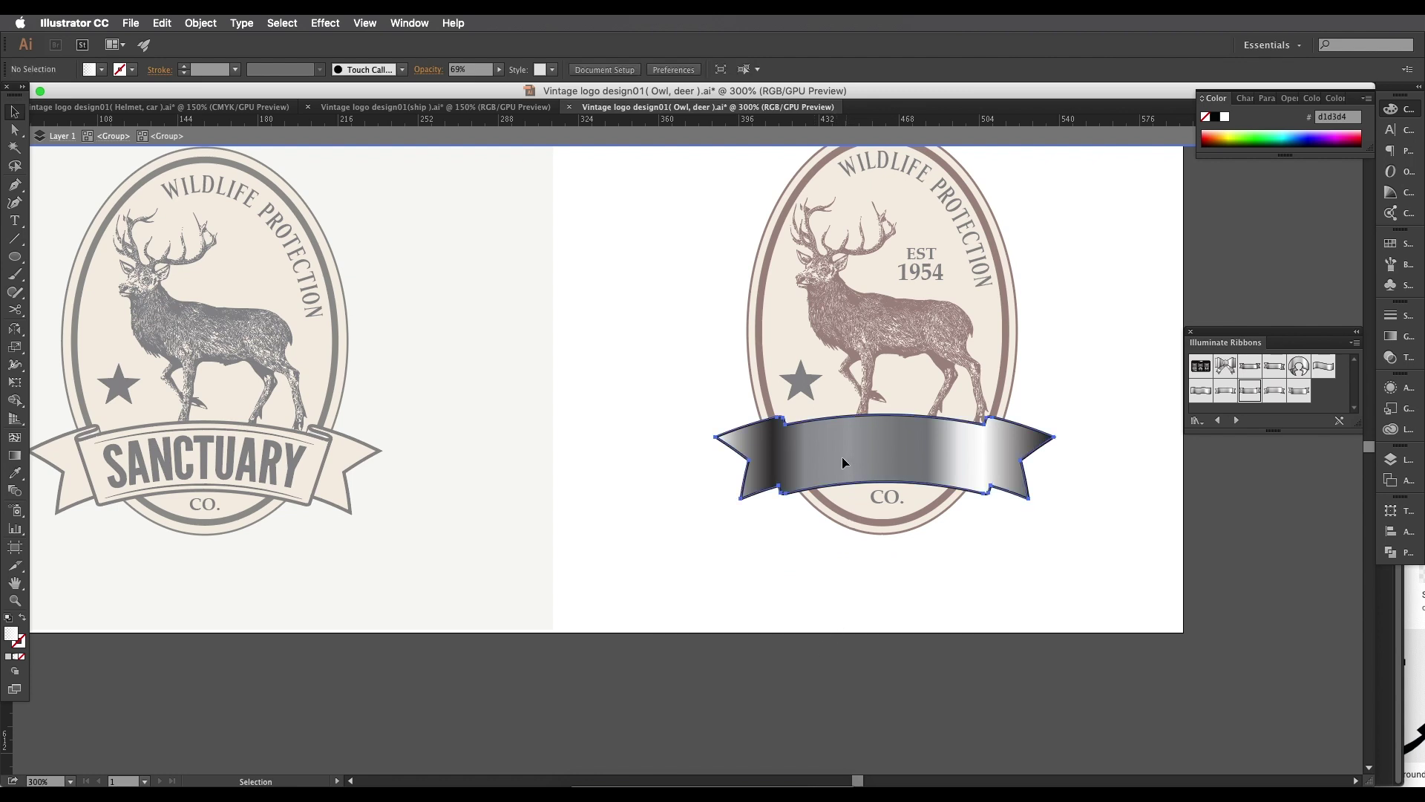
drag(845, 460, 800, 512)
key(Delete)
Step: Fill the ribbon's dark base shape with ecdccb and leave isolation mode
click(809, 465)
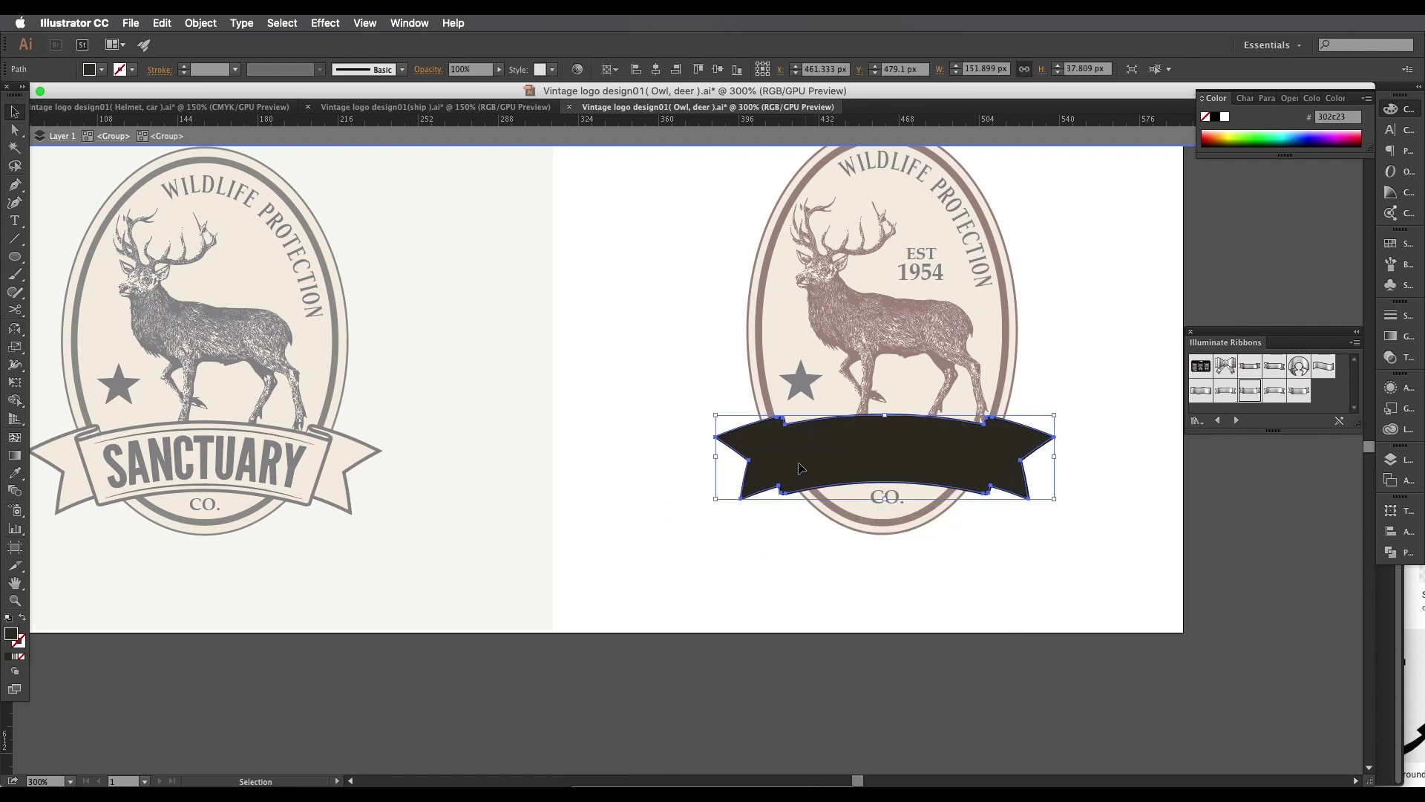
double_click(12, 636)
key(super+v)
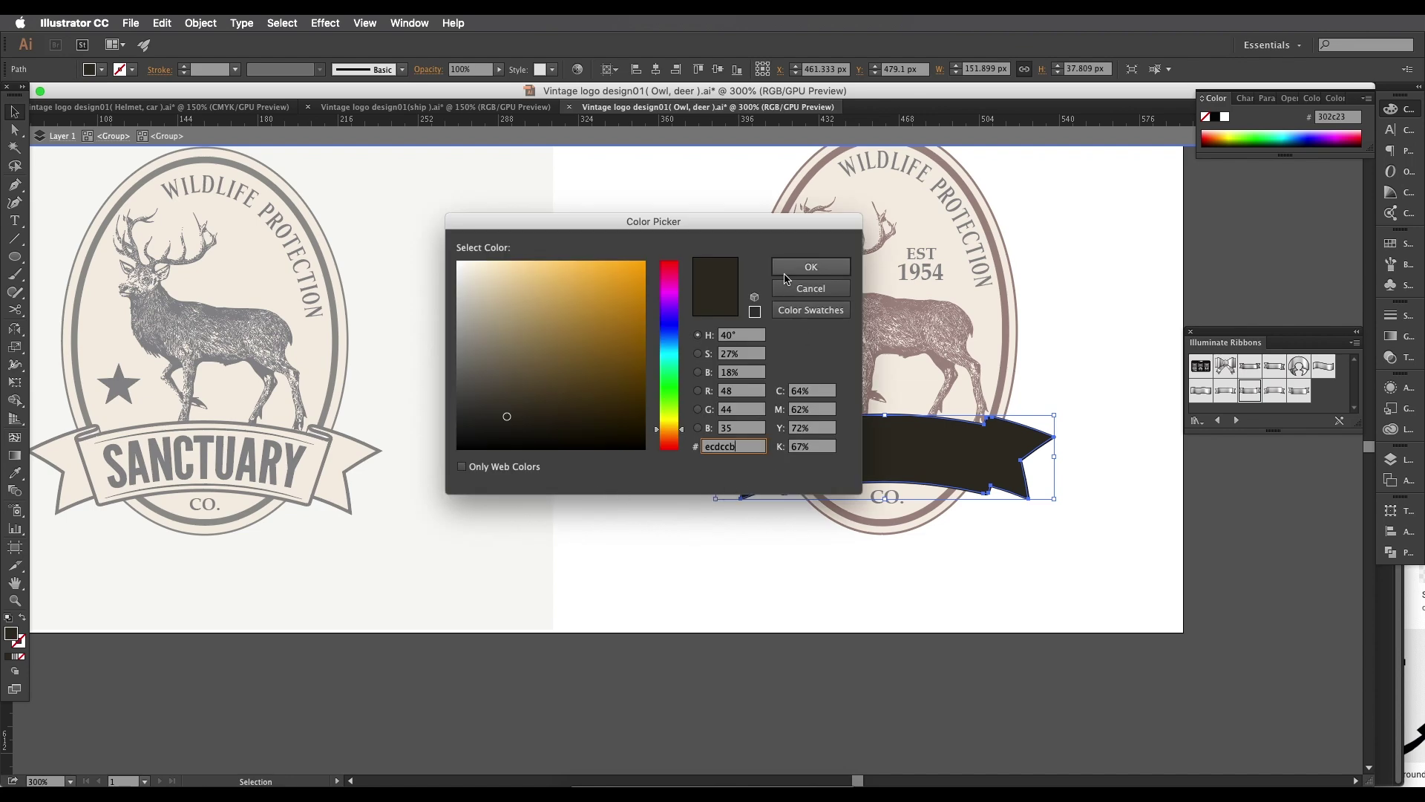
click(785, 272)
double_click(658, 517)
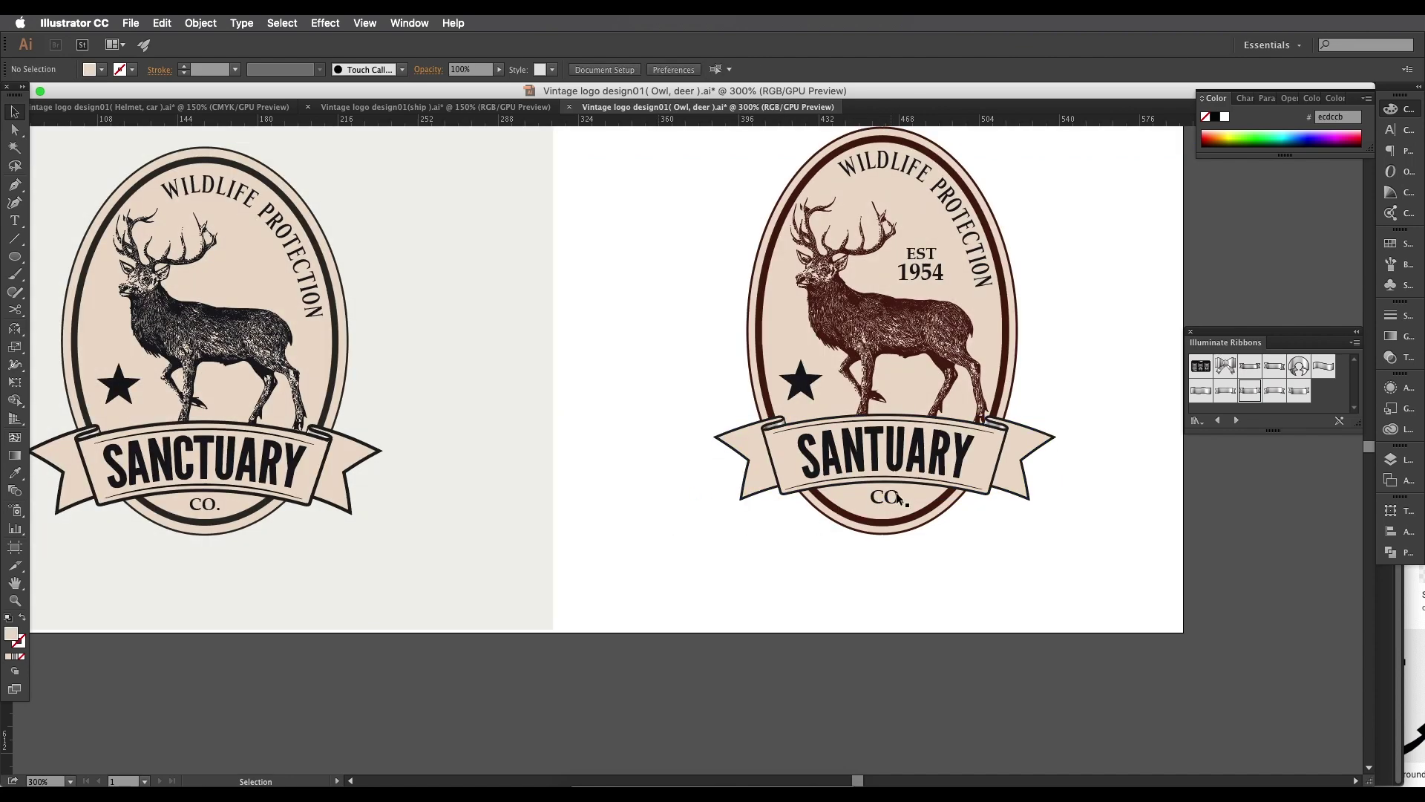
Step: Compare the new deer badge with the original badge beside it
scroll(897, 499, down, 2)
scroll(904, 471, up, 1)
drag(915, 464, 903, 487)
drag(862, 379, 853, 409)
scroll(841, 390, up, 2)
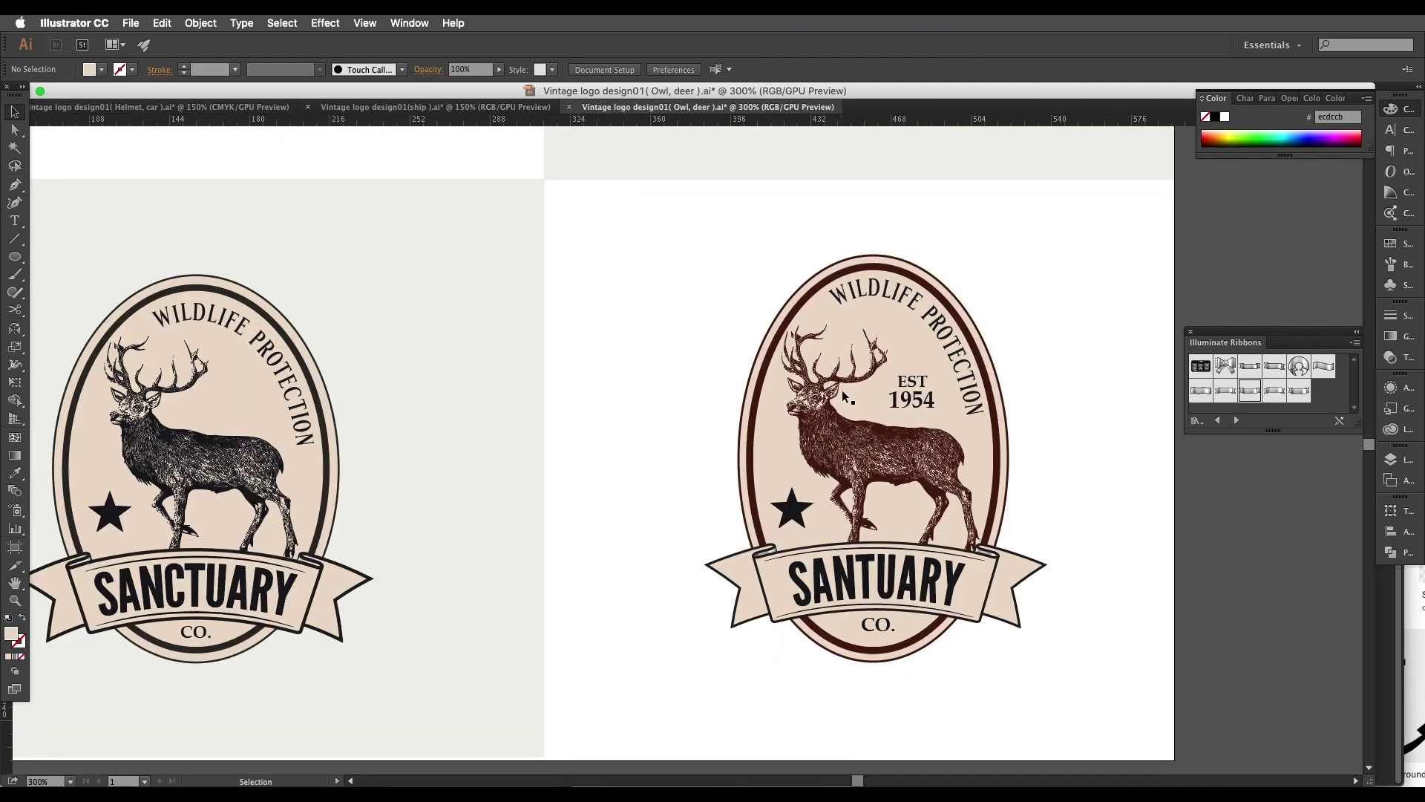
drag(748, 531, 835, 466)
drag(516, 503, 594, 489)
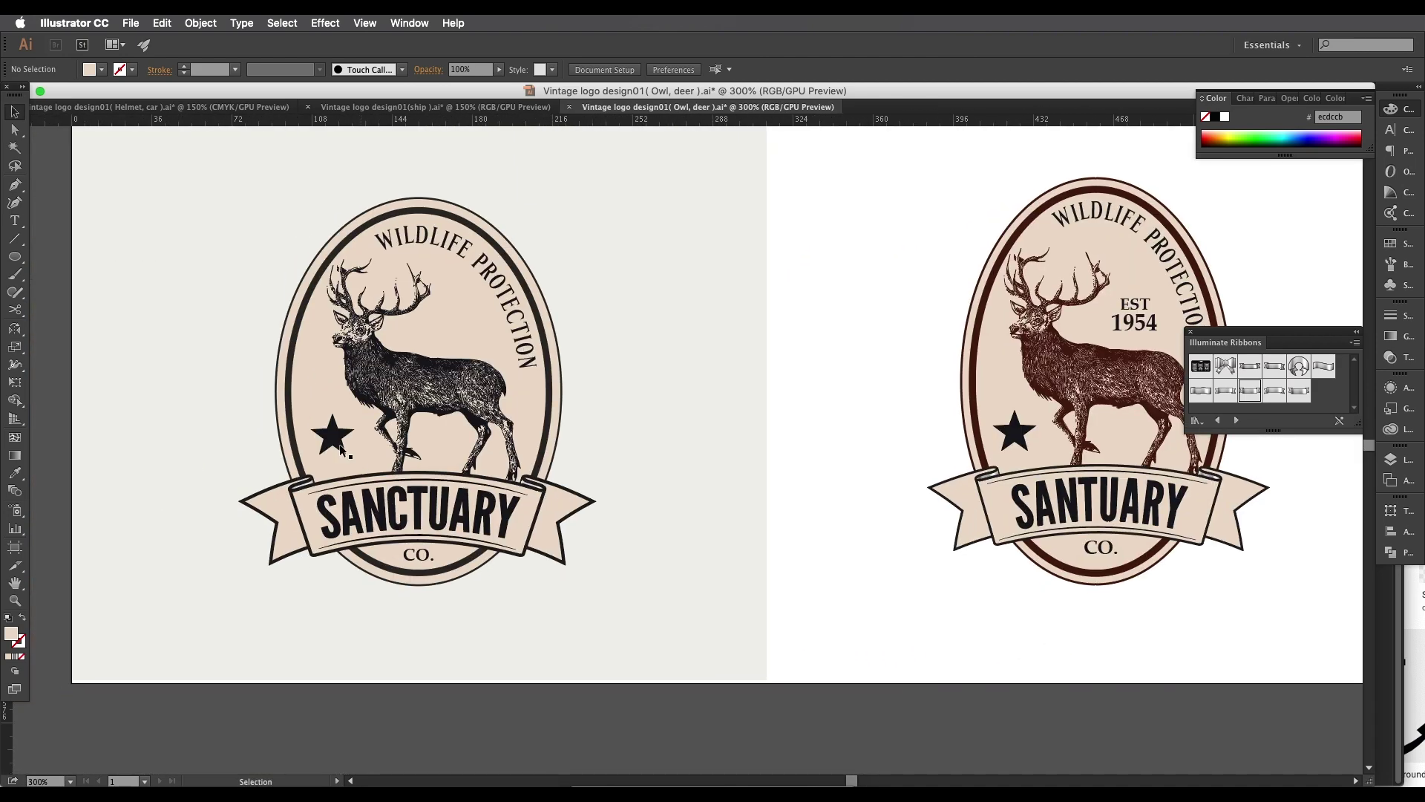
scroll(331, 438, up, 1)
scroll(857, 496, right, 5)
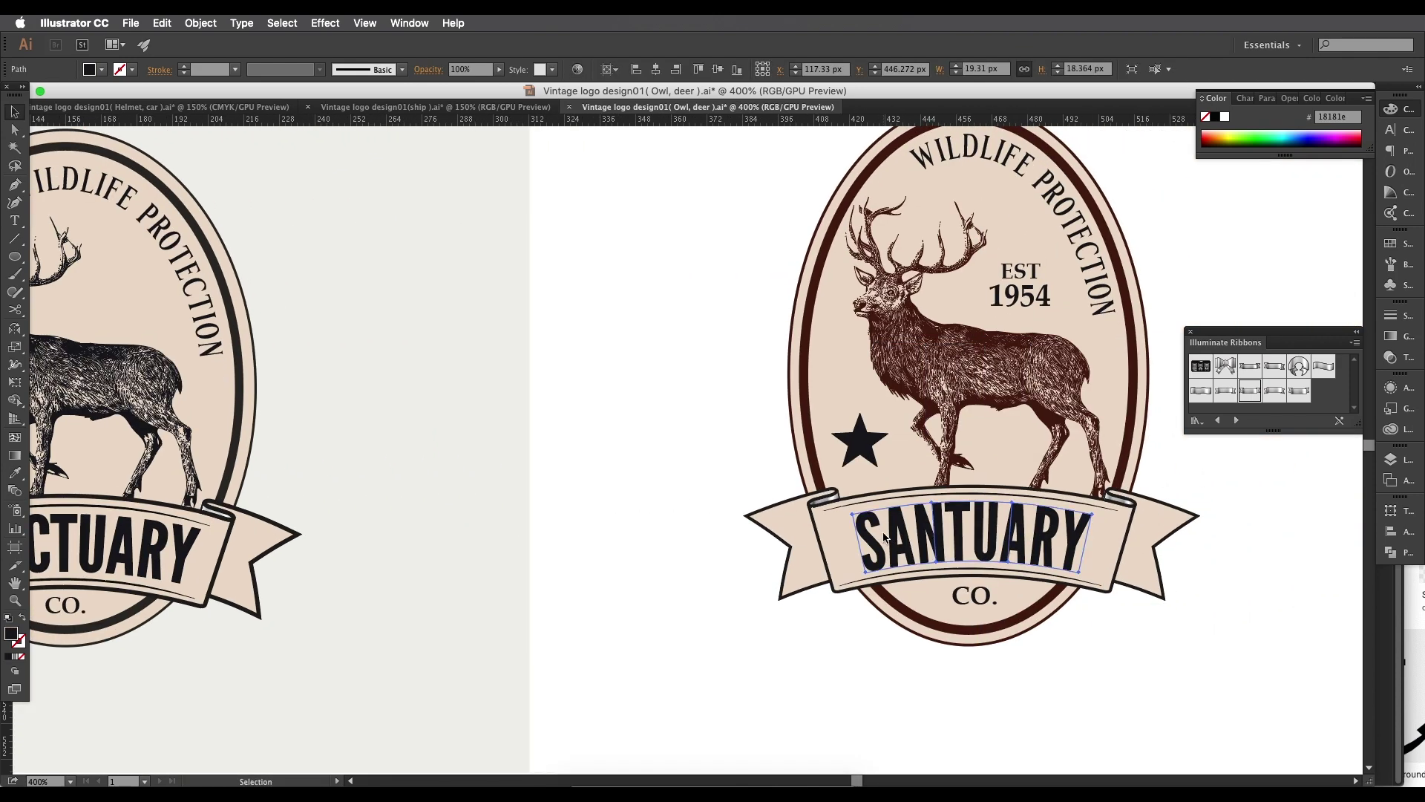
Step: Examine the lettering, star and ribbon of the new badge against the original at close range
click(884, 536)
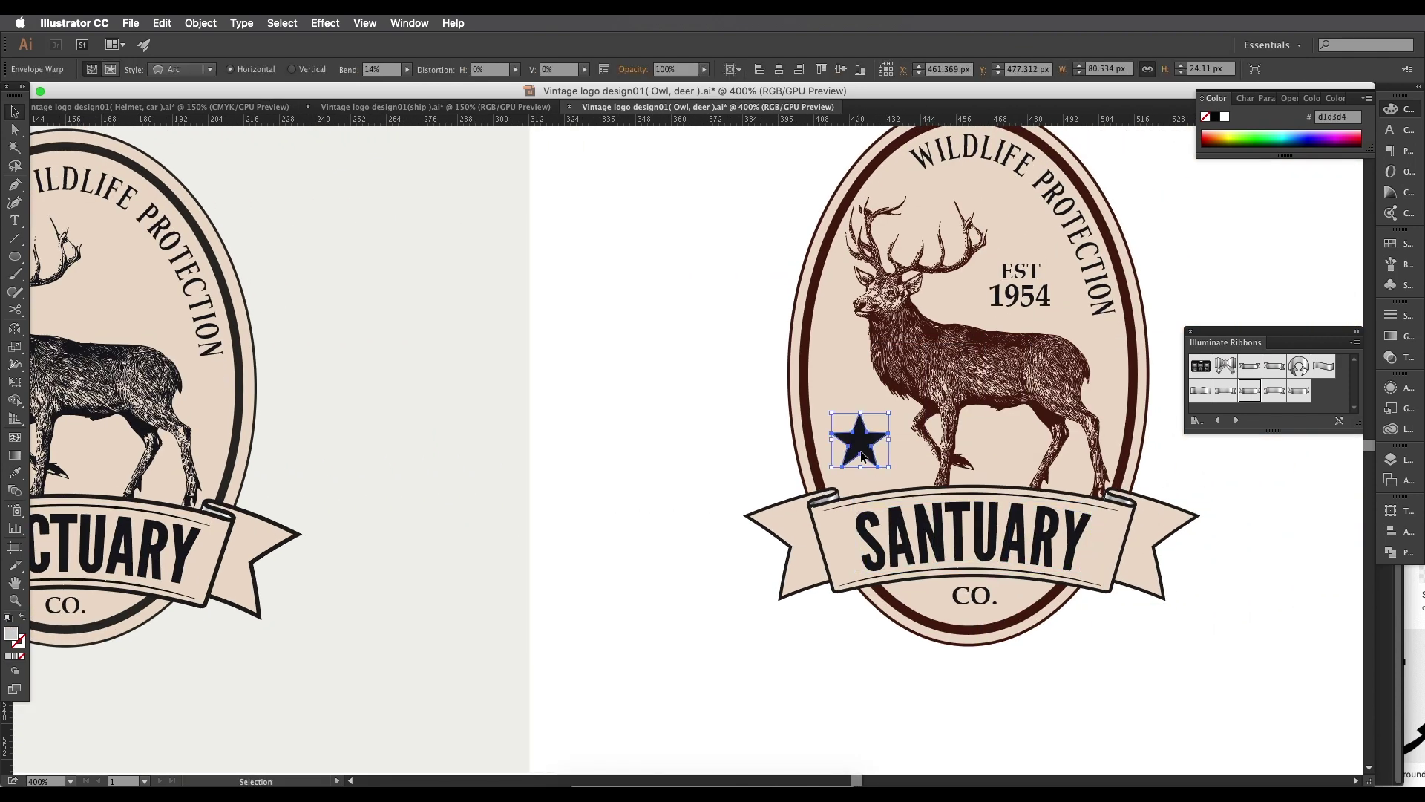
click(858, 448)
scroll(359, 491, left, 4)
scroll(360, 491, up, 1)
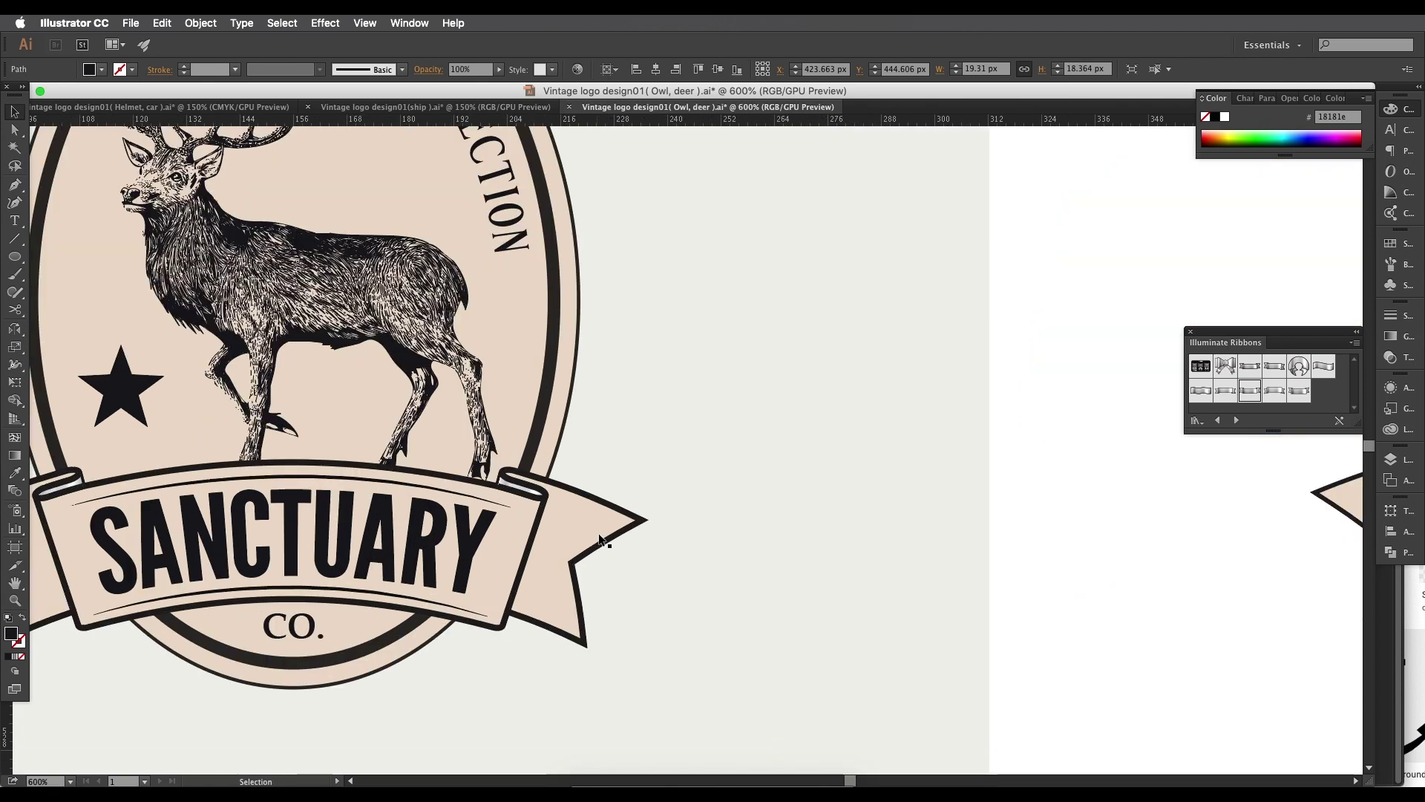
scroll(600, 540, down, 2)
scroll(808, 589, right, 5)
scroll(697, 582, up, 3)
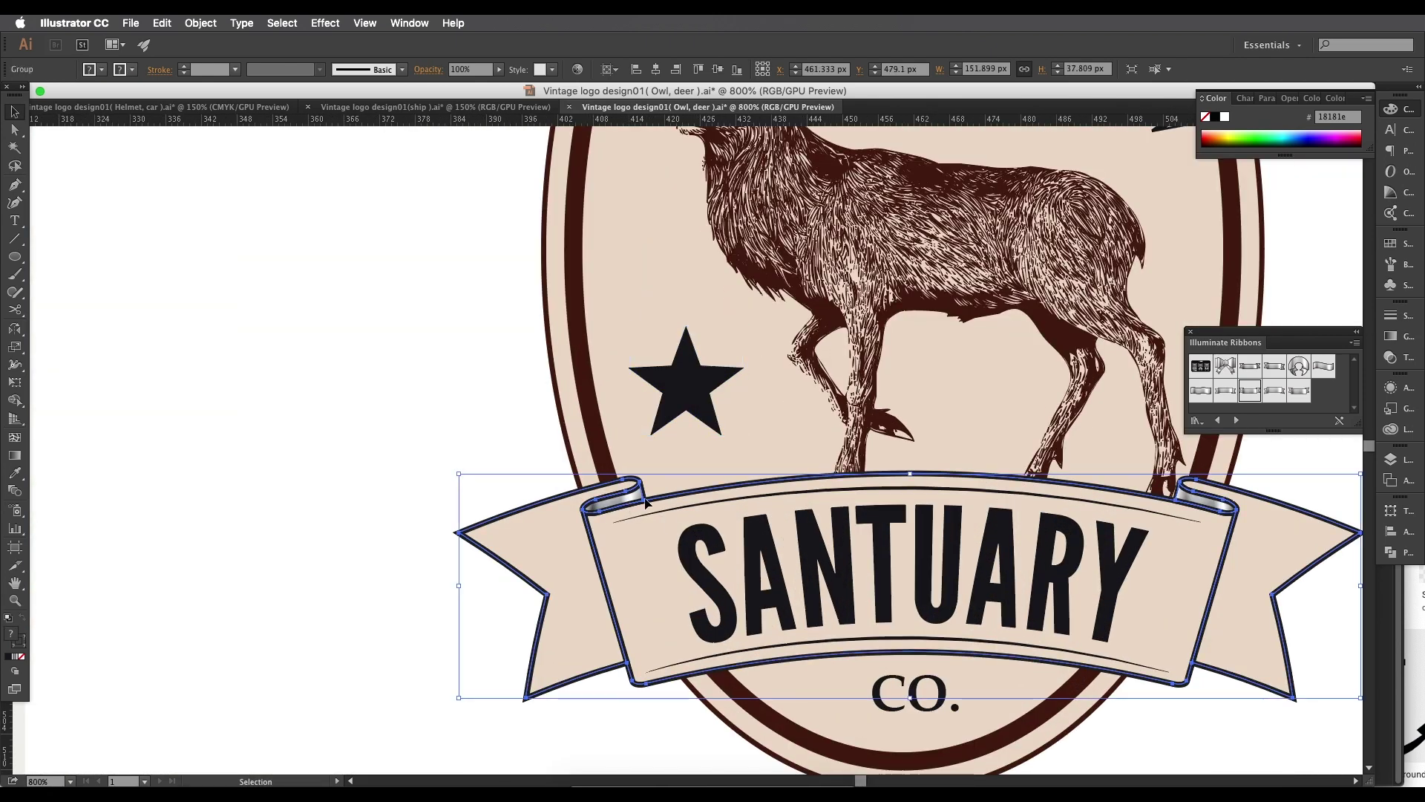
scroll(694, 505, down, 1)
key(super+shift+a)
scroll(646, 505, up, 3)
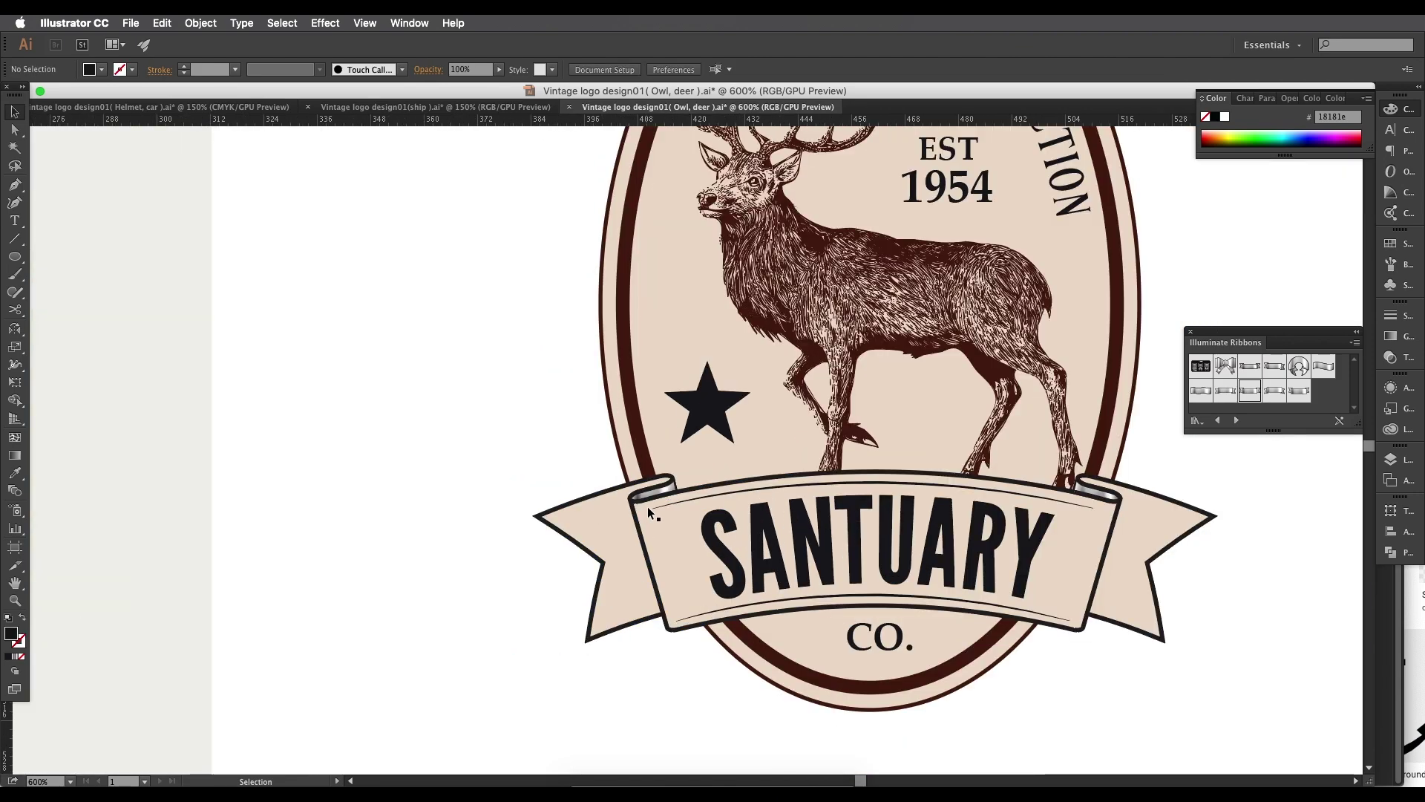
Step: Review the whole page with the owl and deer badges
scroll(656, 489, down, 5)
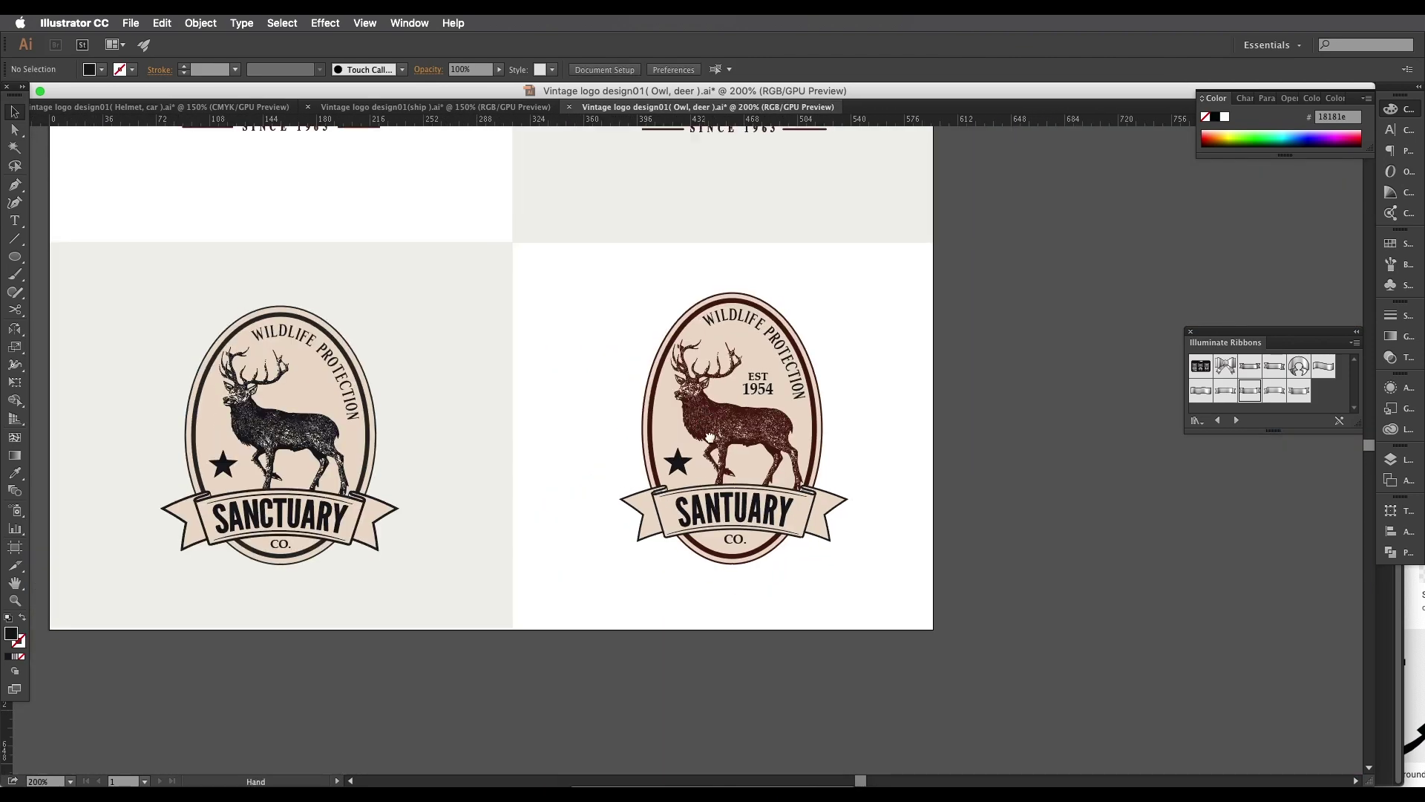
drag(704, 420, 752, 503)
drag(713, 316, 753, 502)
scroll(754, 502, down, 5)
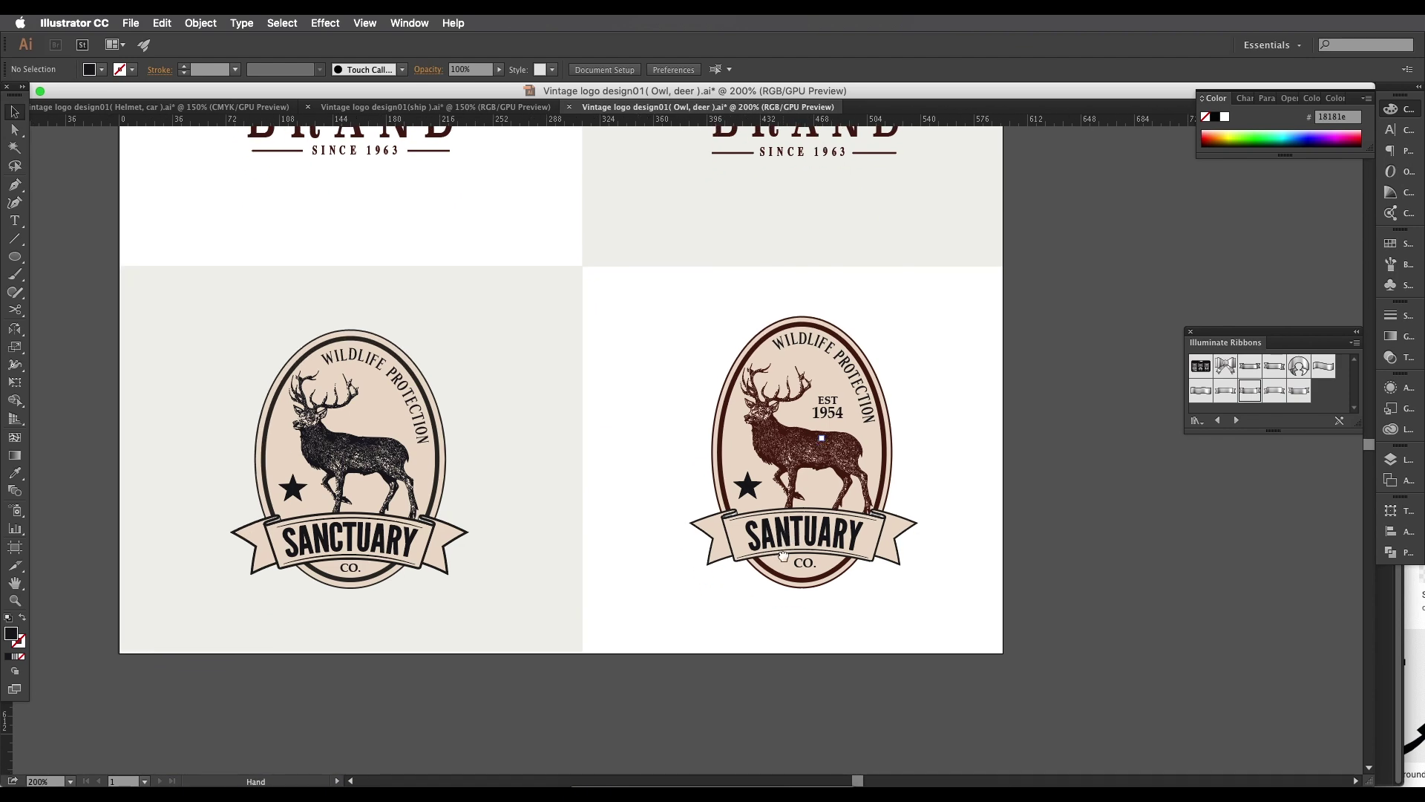
scroll(763, 540, down, 2)
scroll(762, 540, up, 2)
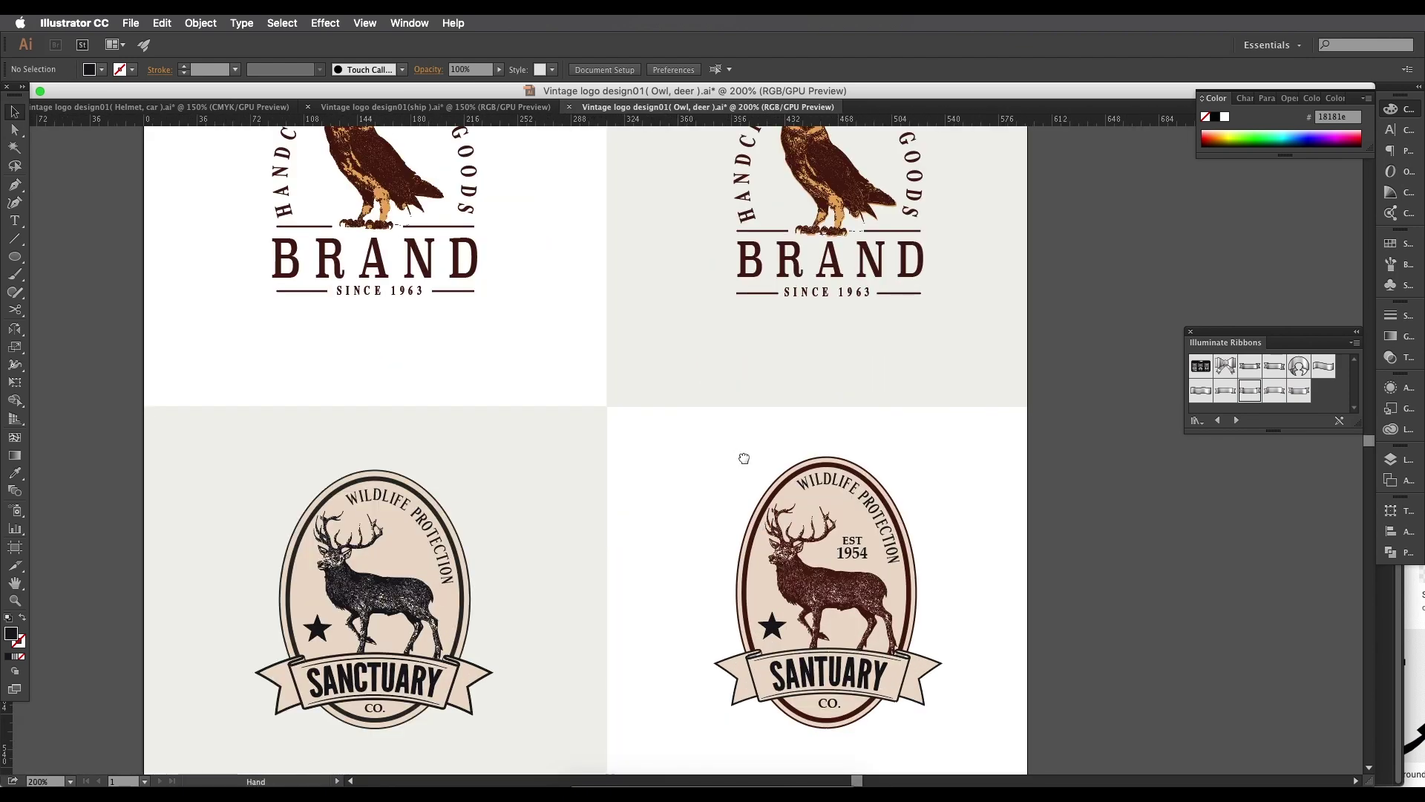
scroll(460, 334, up, 1)
Step: Switch to the Helmet, car document and examine the original and recreated MARINELIFE diving helmet badges
click(146, 109)
scroll(644, 434, up, 2)
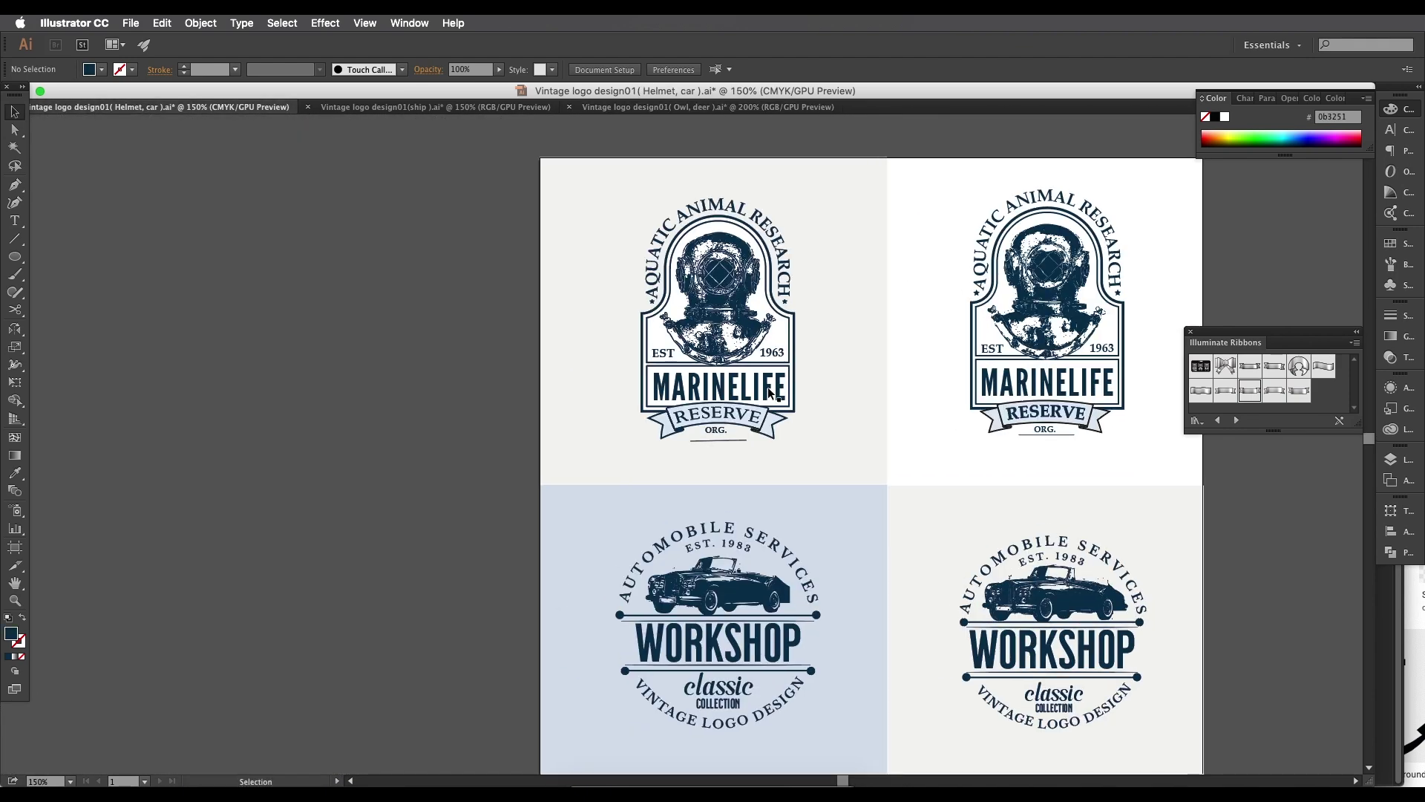
scroll(495, 355, up, 2)
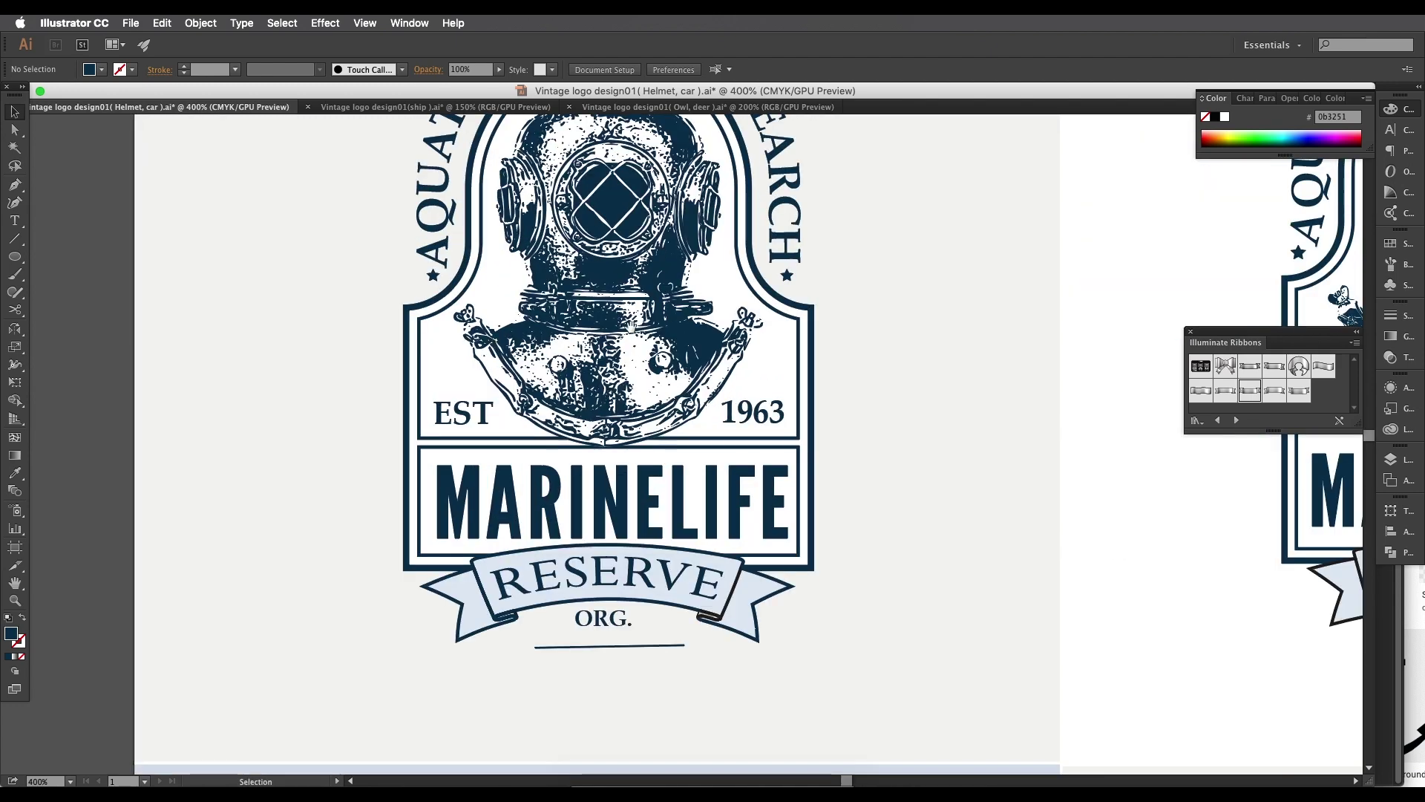
drag(616, 315, 596, 413)
scroll(393, 256, down, 1)
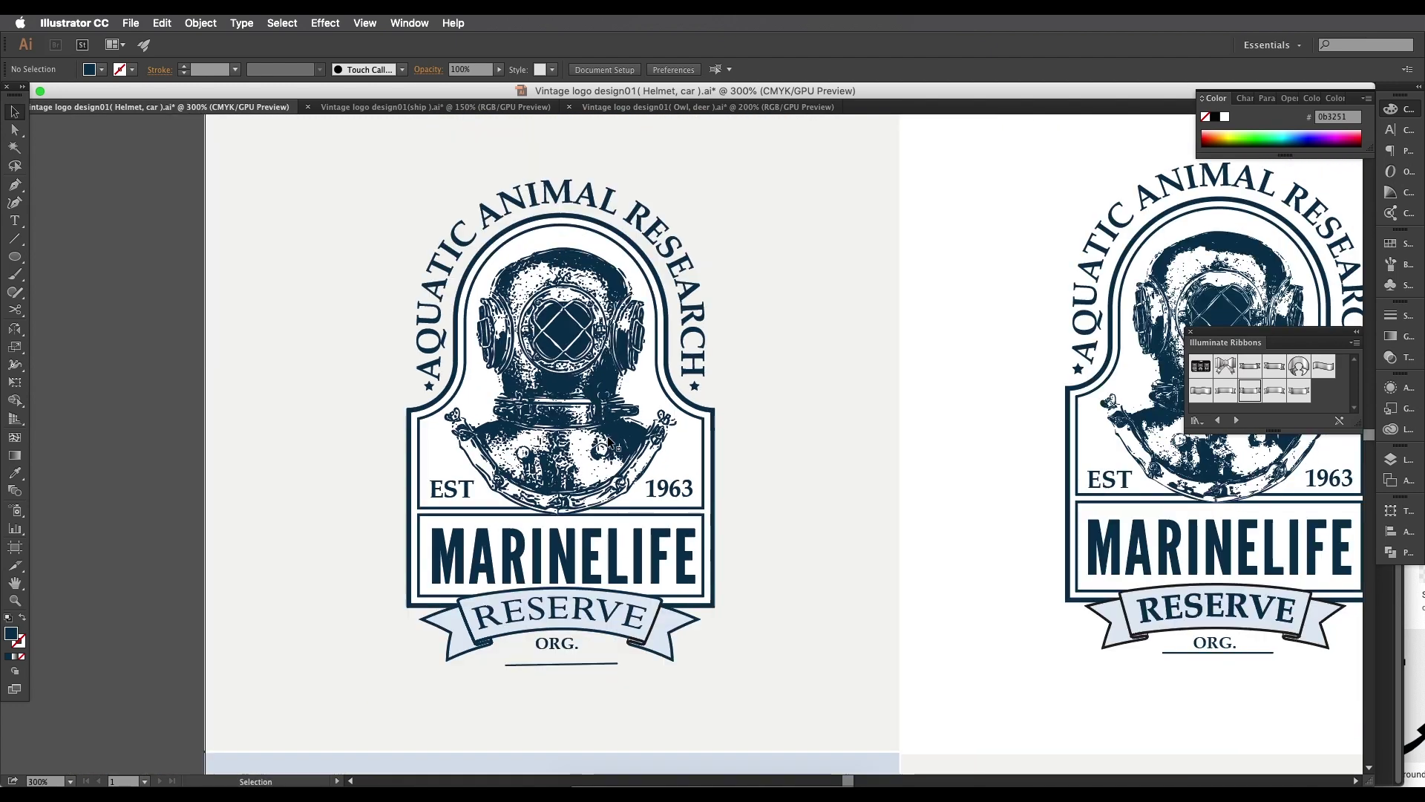
scroll(394, 256, down, 1)
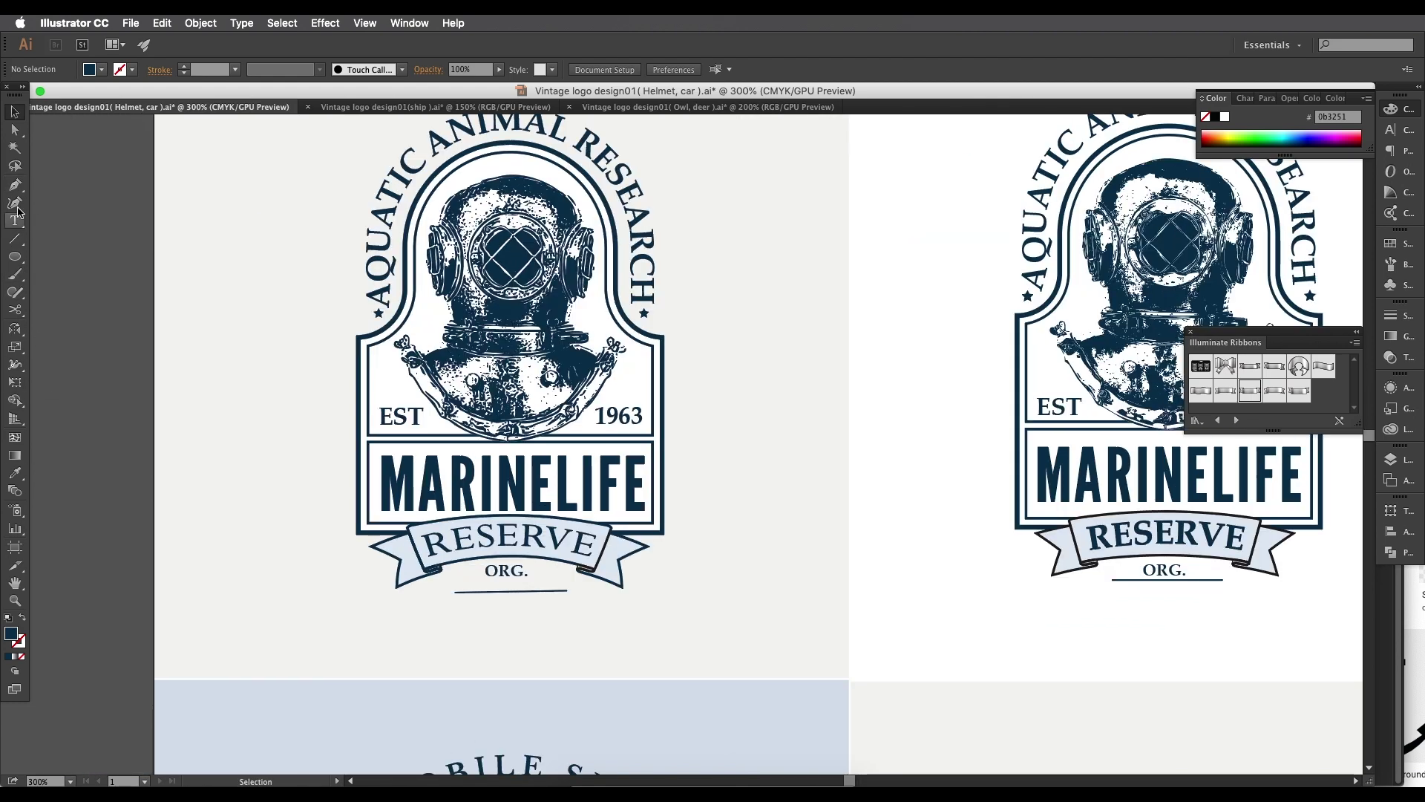
scroll(448, 453, down, 1)
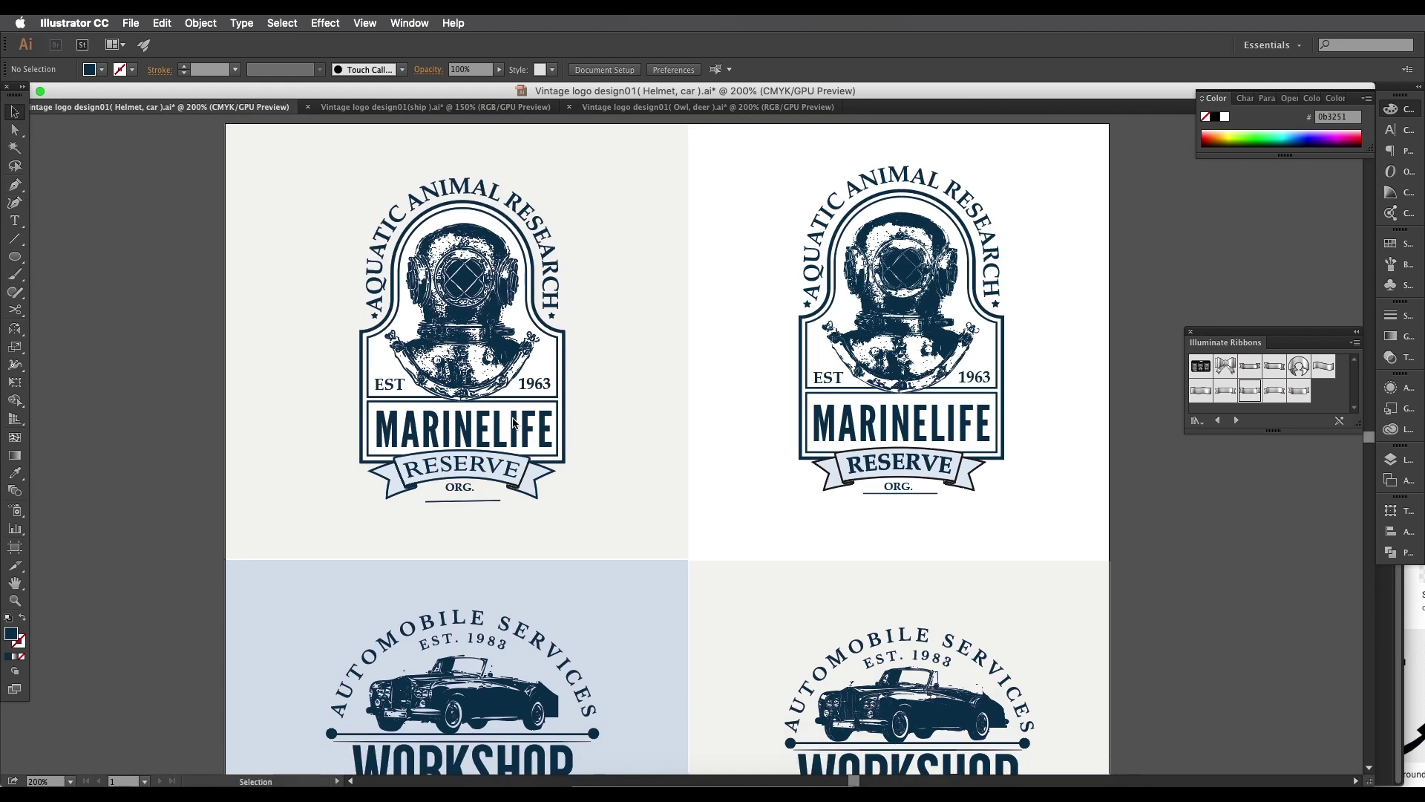
scroll(501, 414, up, 1)
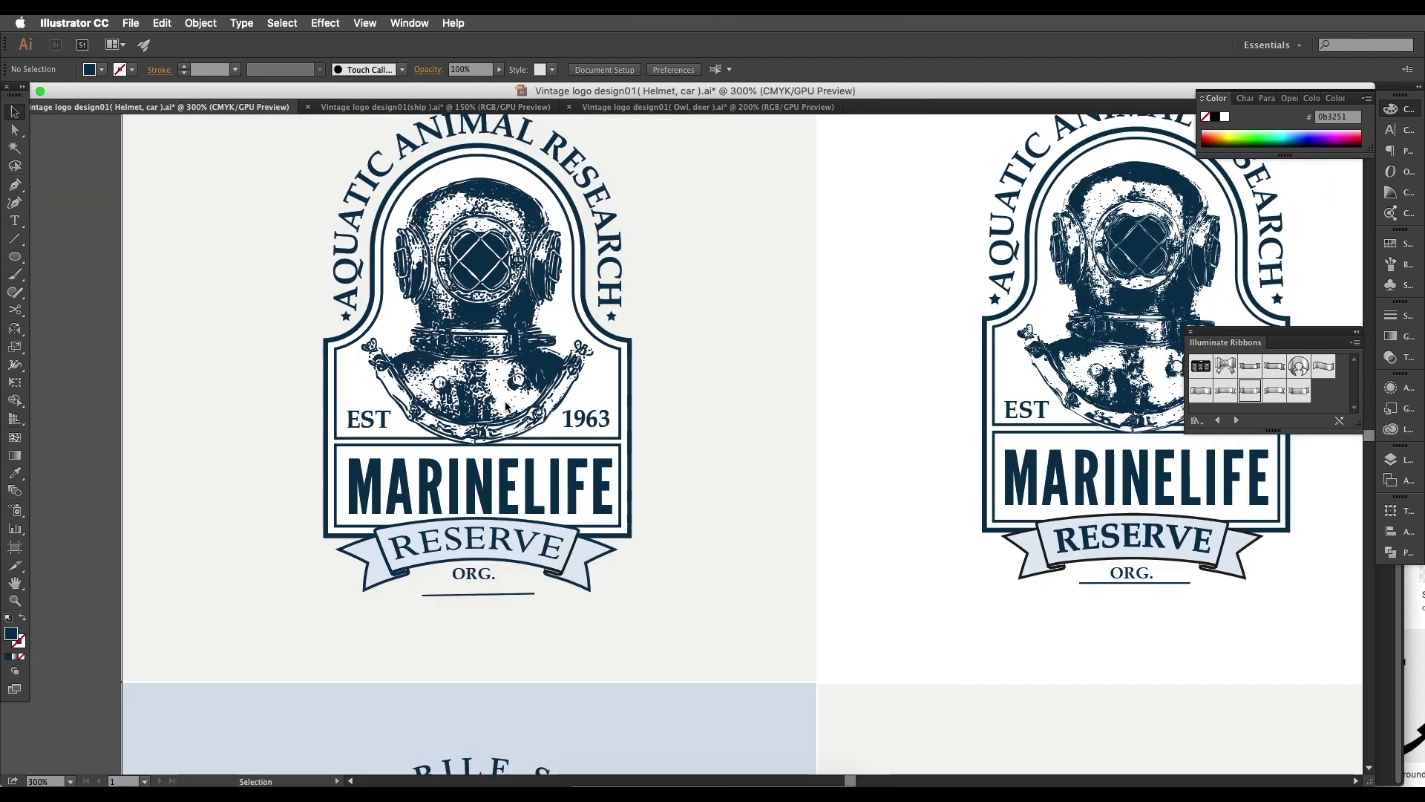
Step: Examine the original and recreated WORKSHOP car badges in the lower half of the page
drag(860, 446, 780, 475)
drag(973, 455, 770, 465)
drag(909, 768, 886, 397)
drag(862, 535, 905, 479)
scroll(883, 571, down, 1)
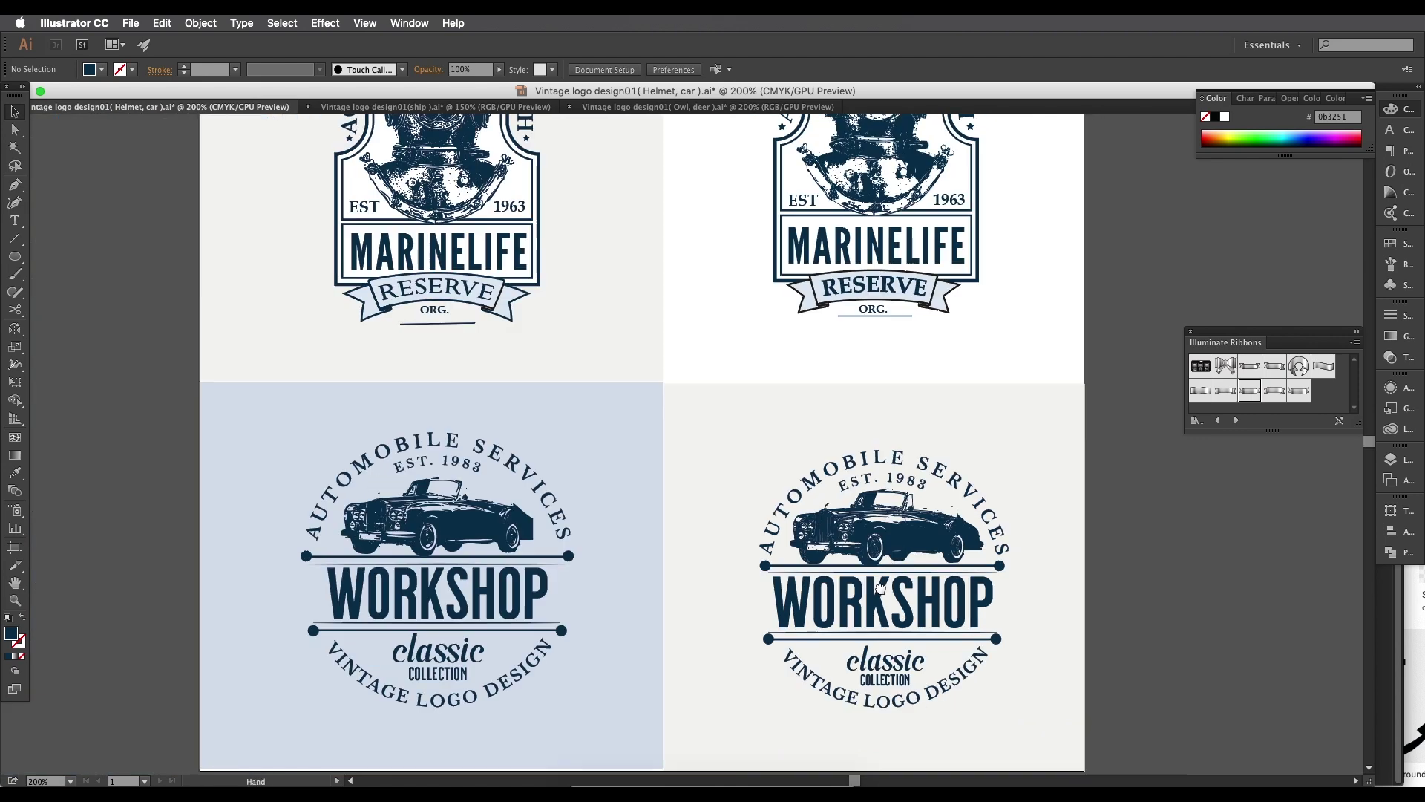
drag(885, 595, 852, 541)
scroll(793, 475, right, 2)
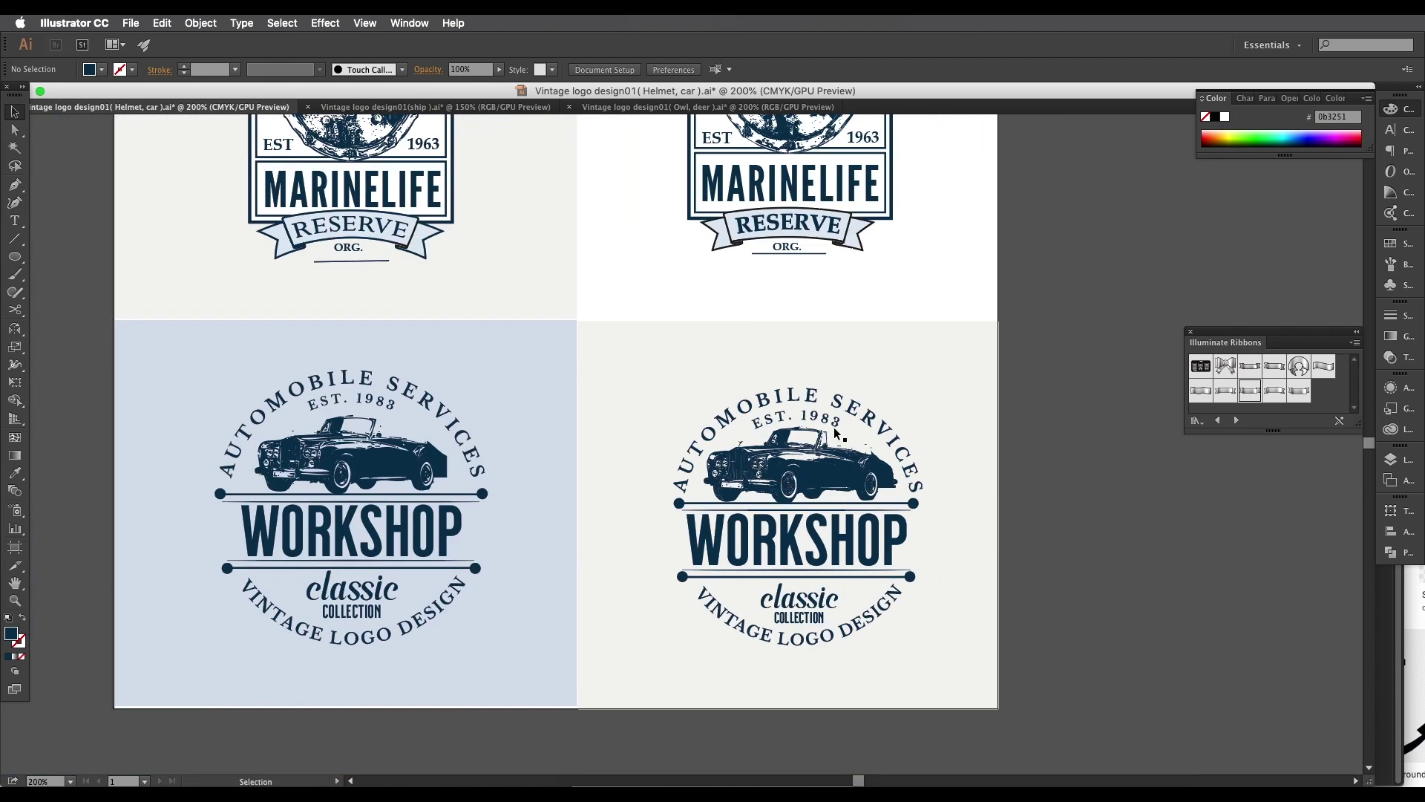
Step: Switch to the ship document and compare the two ANCHOR badges
key(ctrl+Tab)
drag(414, 419, 463, 446)
scroll(457, 432, up, 1)
scroll(457, 432, down, 1)
drag(600, 390, 585, 407)
scroll(585, 407, right, 3)
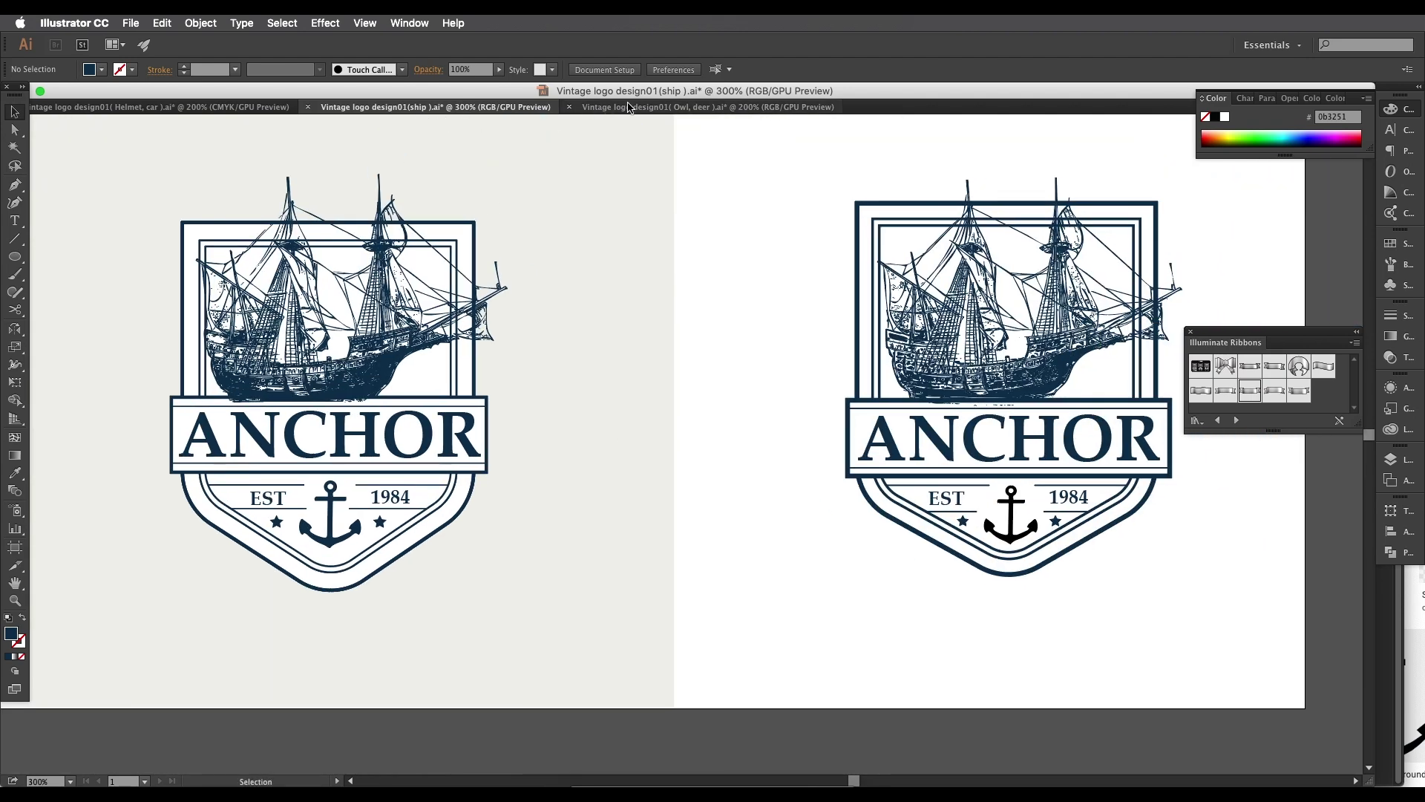
Step: Return to the Owl, deer document and examine the original and recreated owl BRAND badges
click(635, 106)
scroll(550, 321, up, 3)
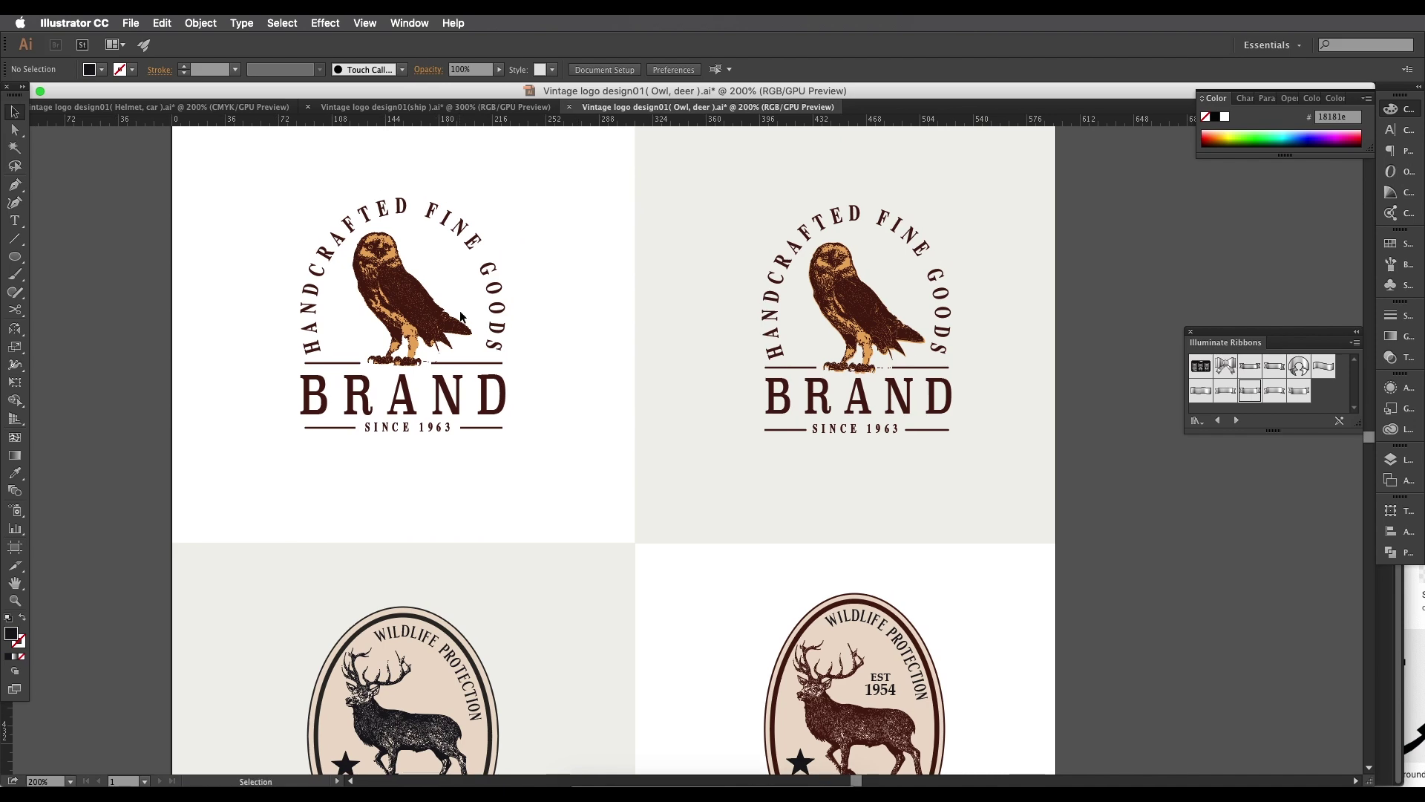
key(super+equal)
scroll(457, 316, left, 2)
scroll(898, 372, right, 5)
key(super+equal)
scroll(862, 345, up, 1)
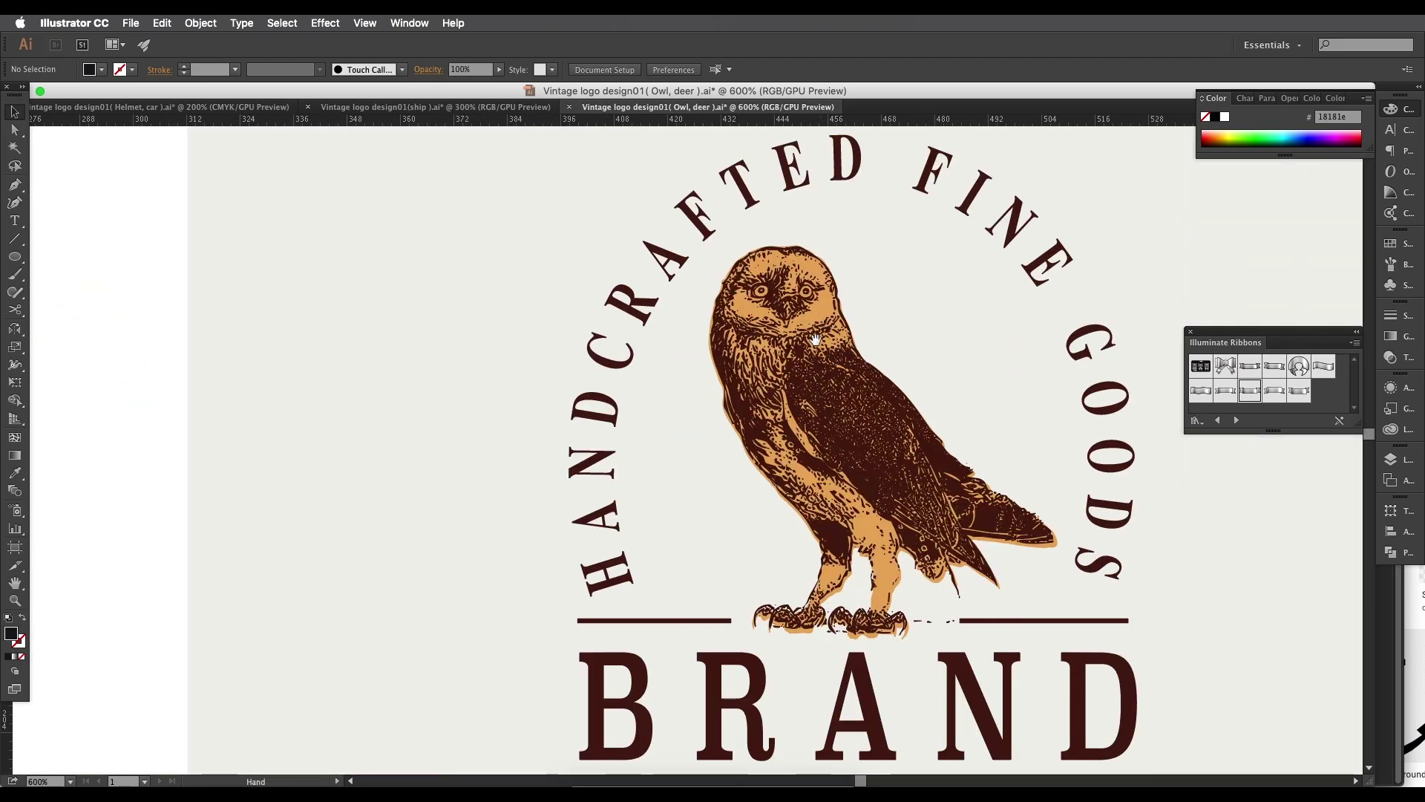
drag(831, 353, 714, 266)
scroll(731, 315, down, 1)
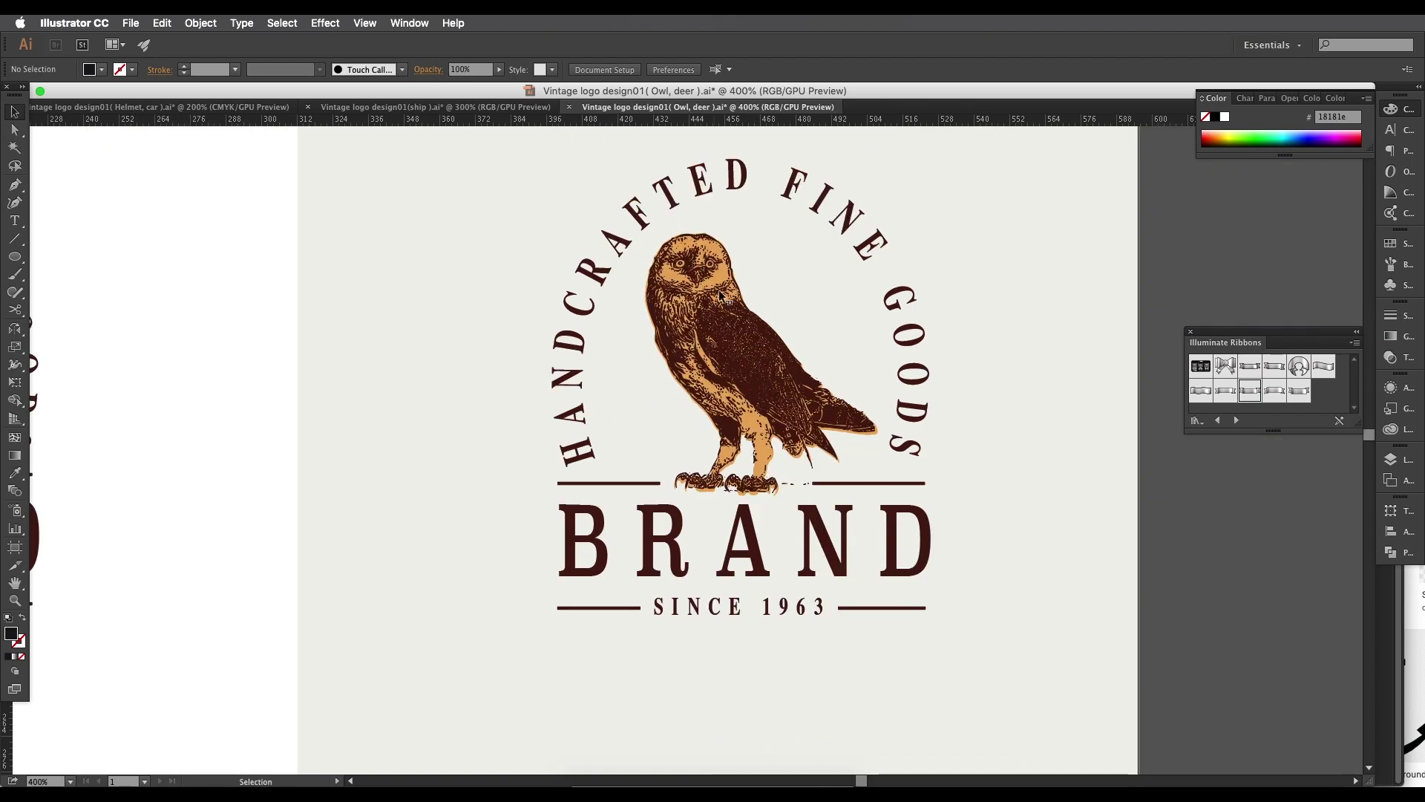
scroll(717, 290, down, 2)
scroll(751, 400, left, 1)
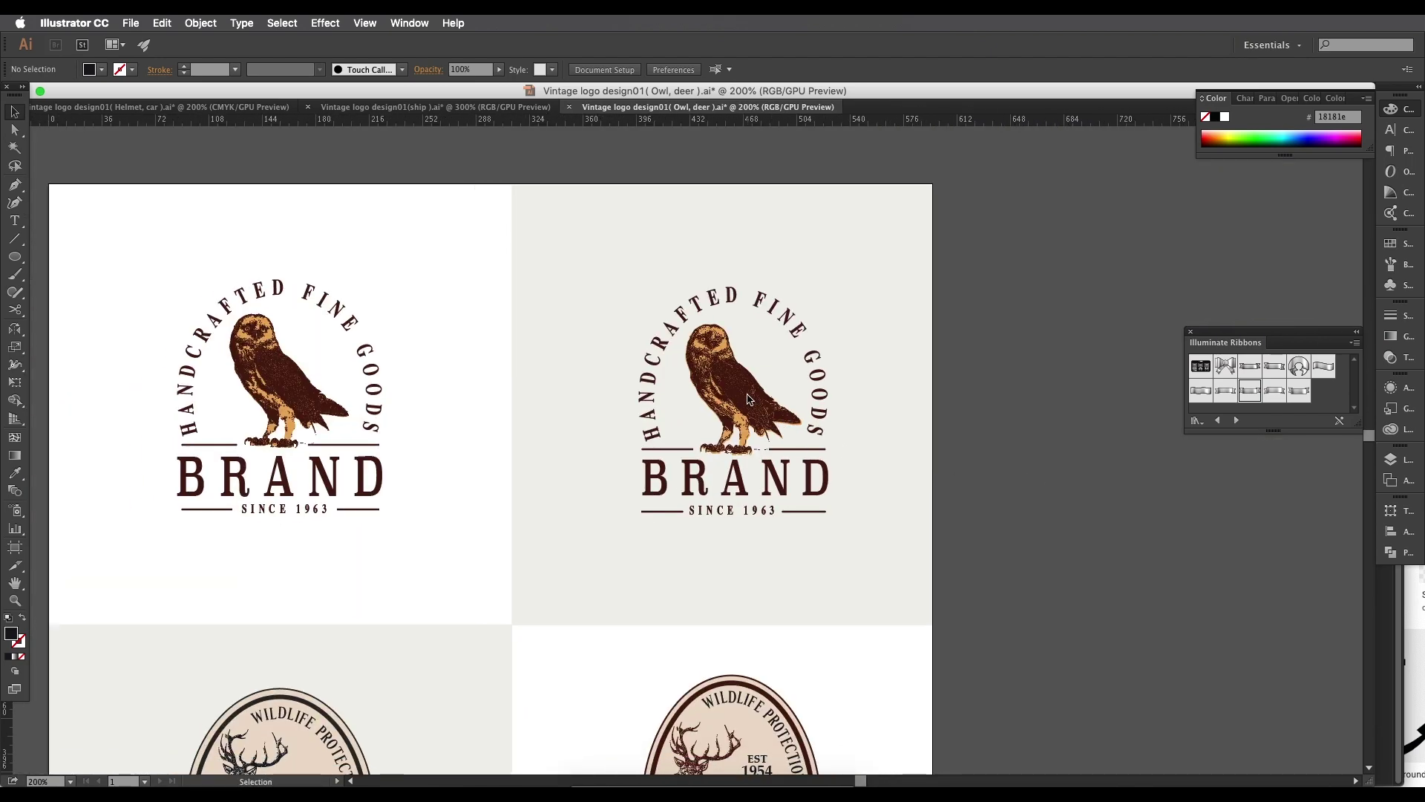
scroll(748, 396, up, 1)
drag(749, 295, 784, 274)
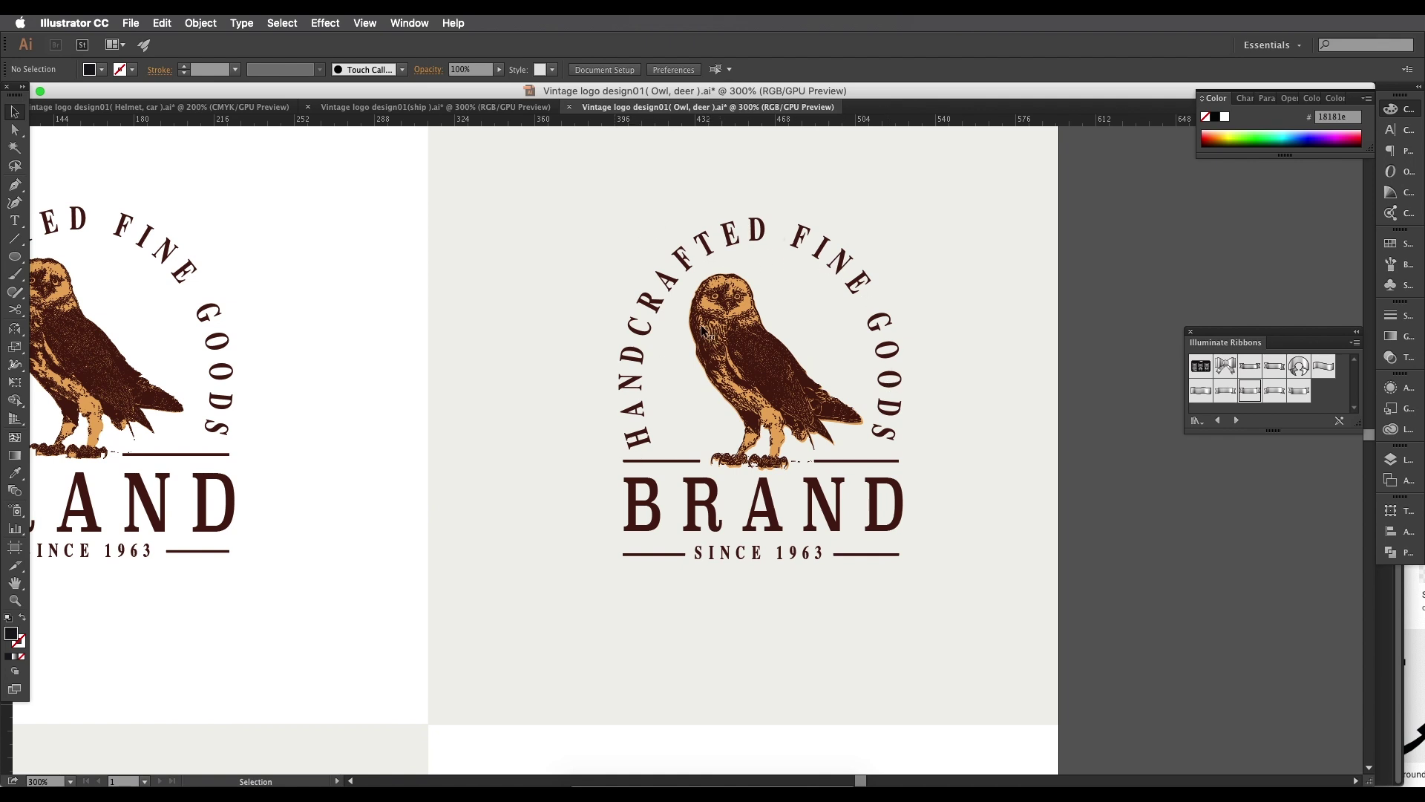
scroll(799, 614, down, 10)
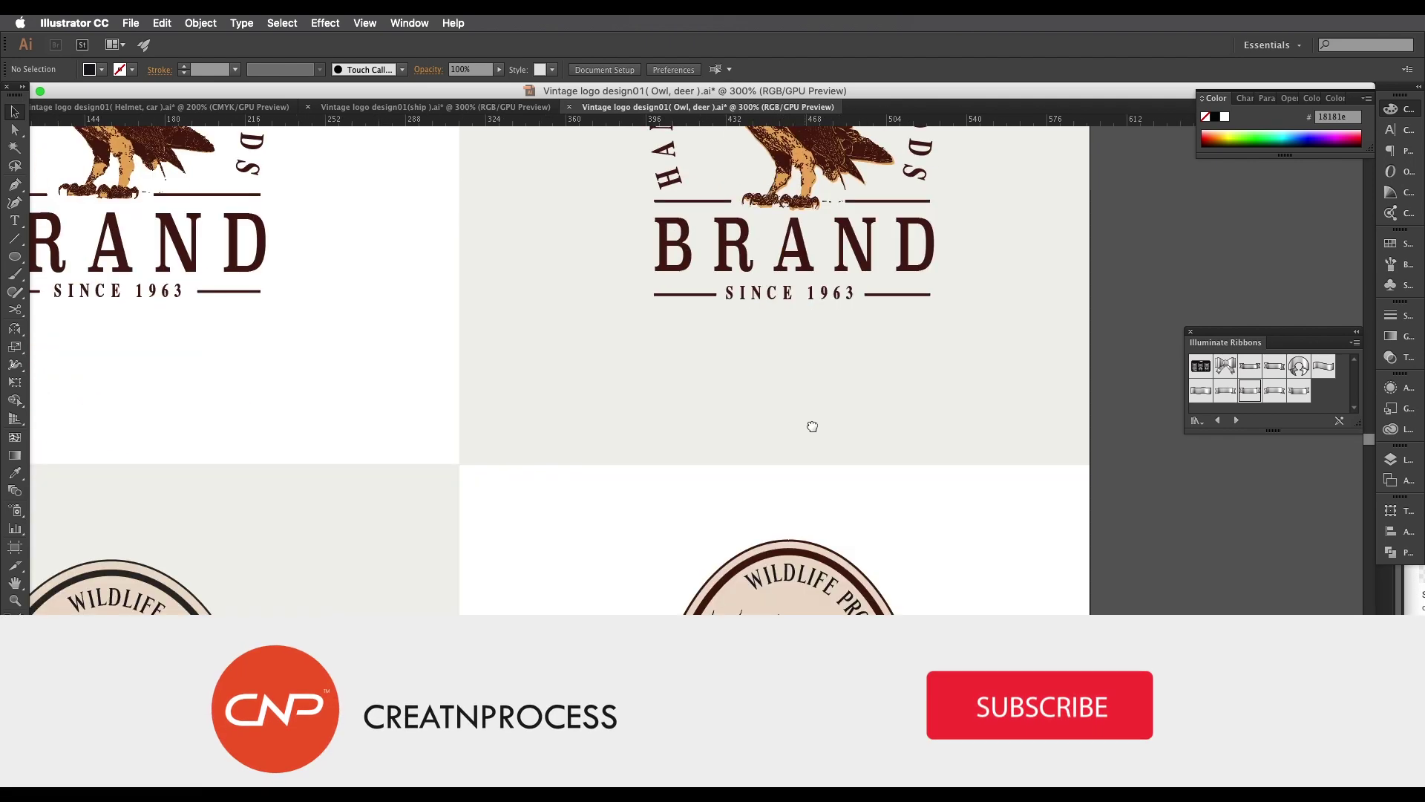
Step: Recolor the new badge's deer to 18181e by sampling the original deer's fill with the Eyedropper
drag(837, 438, 921, 377)
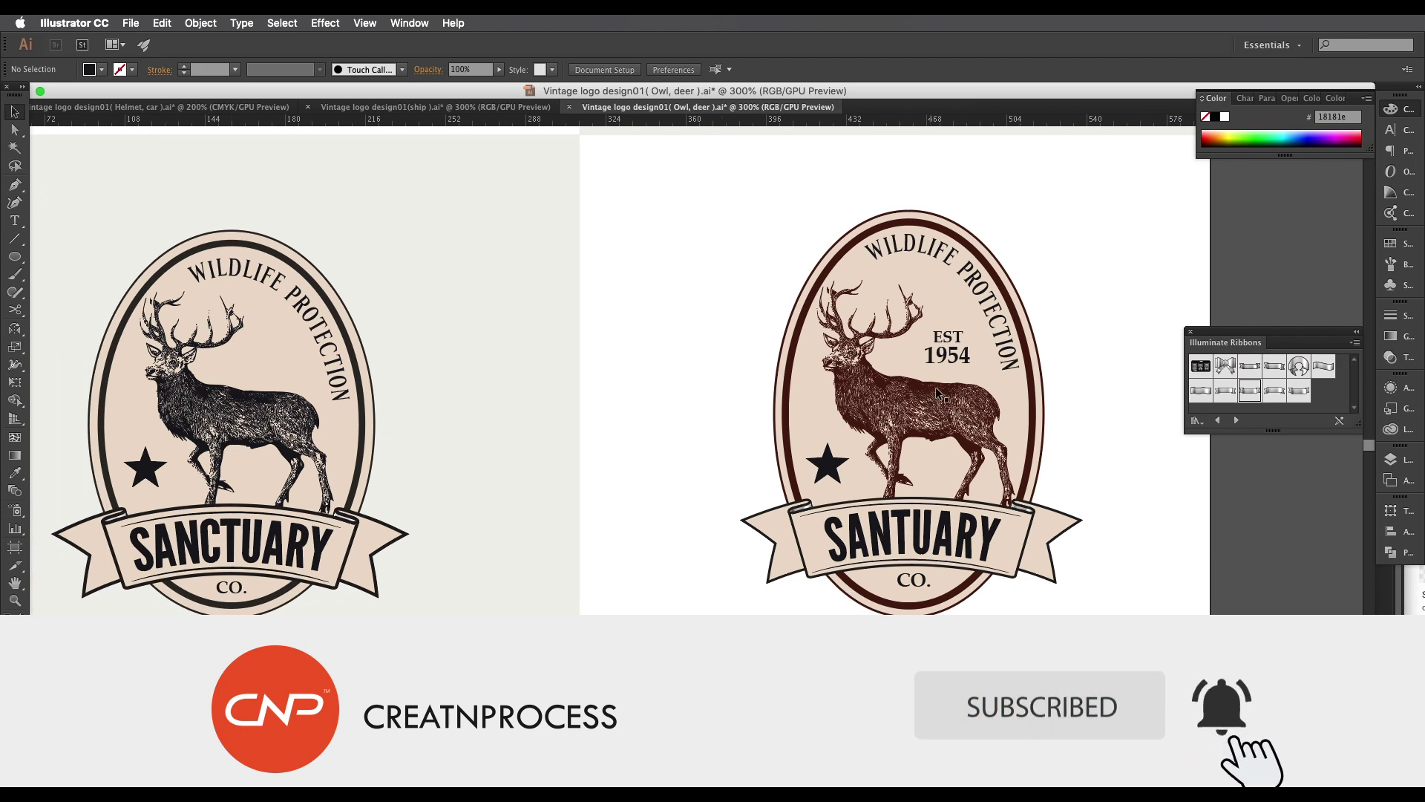
click(937, 397)
drag(940, 422, 969, 415)
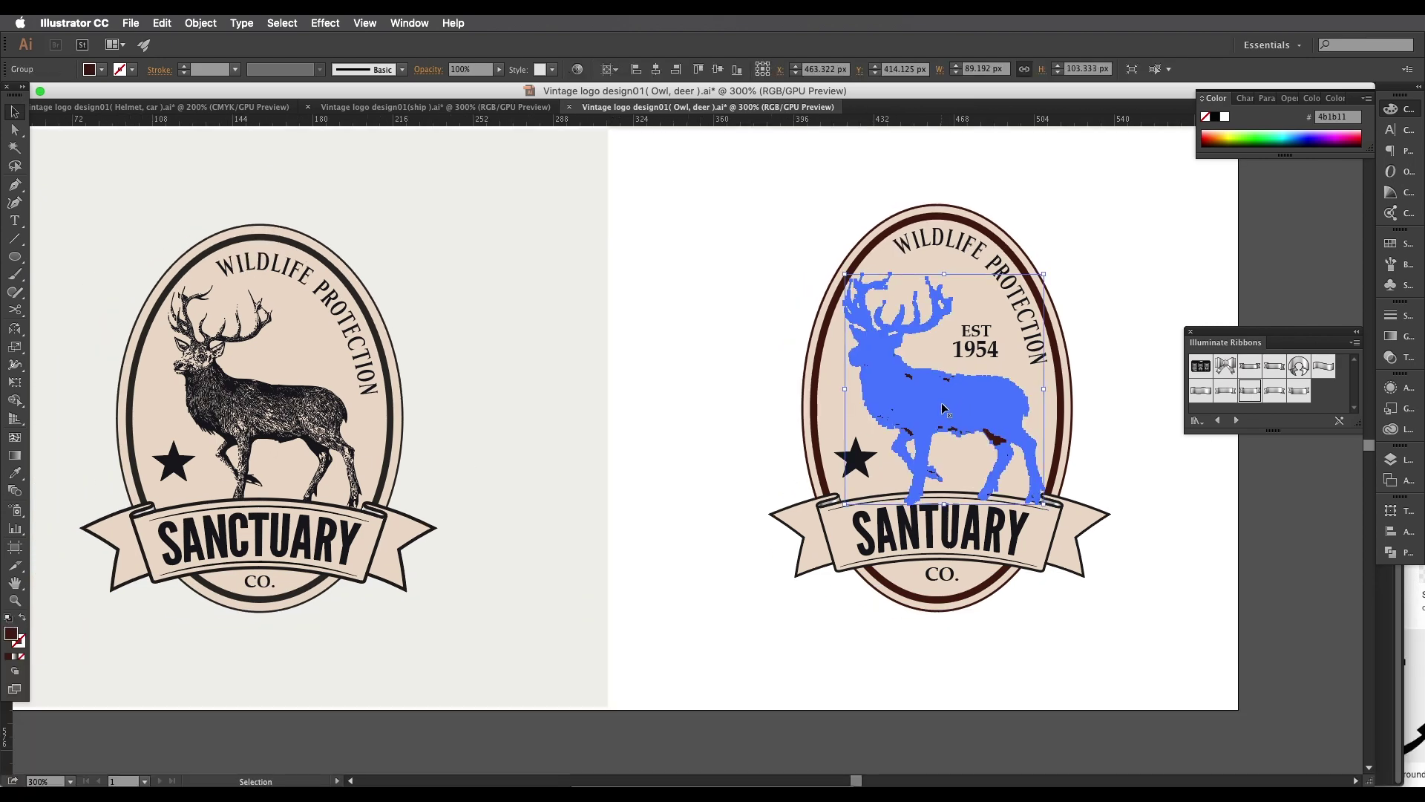
key(i)
scroll(342, 401, up, 2)
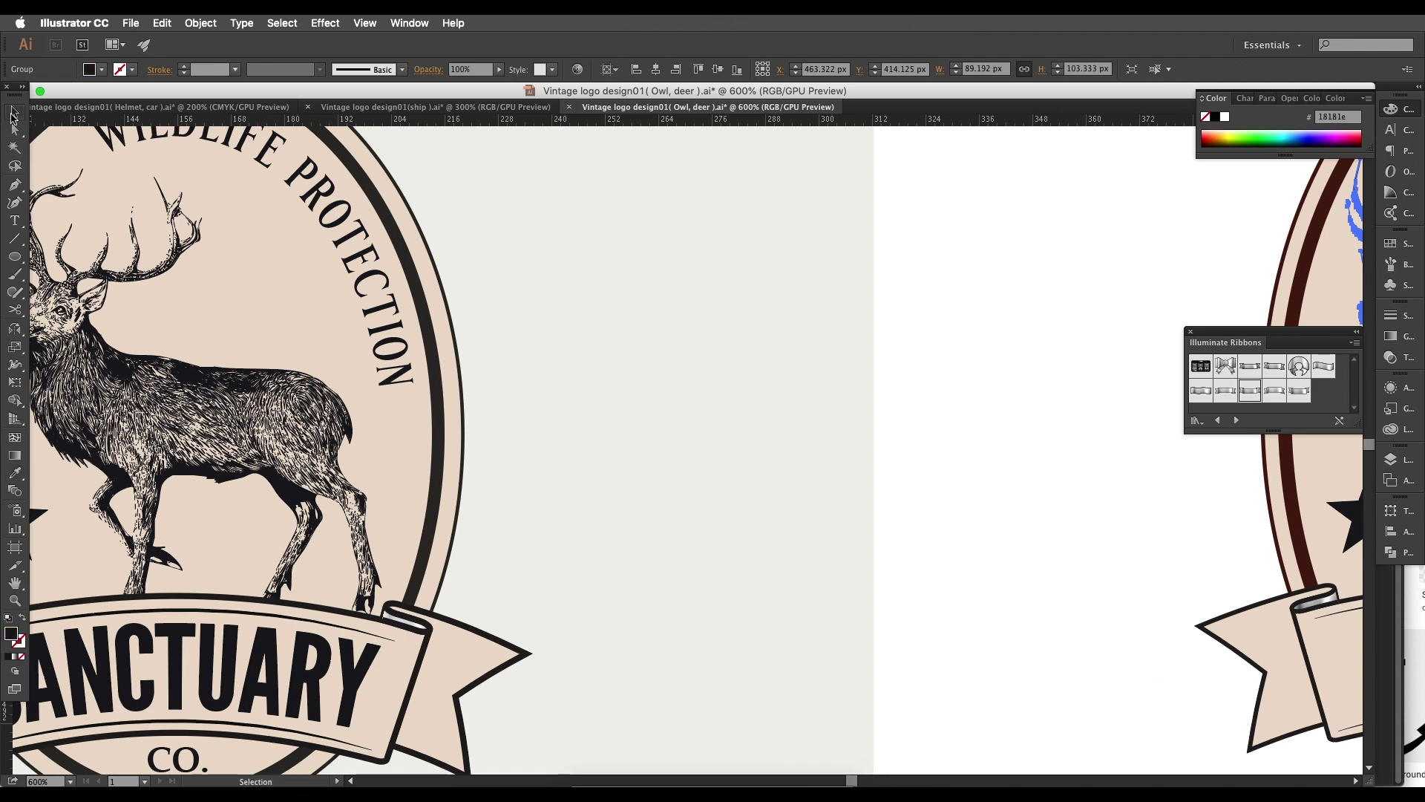
scroll(852, 372, down, 2)
drag(1061, 491, 828, 535)
scroll(888, 453, up, 1)
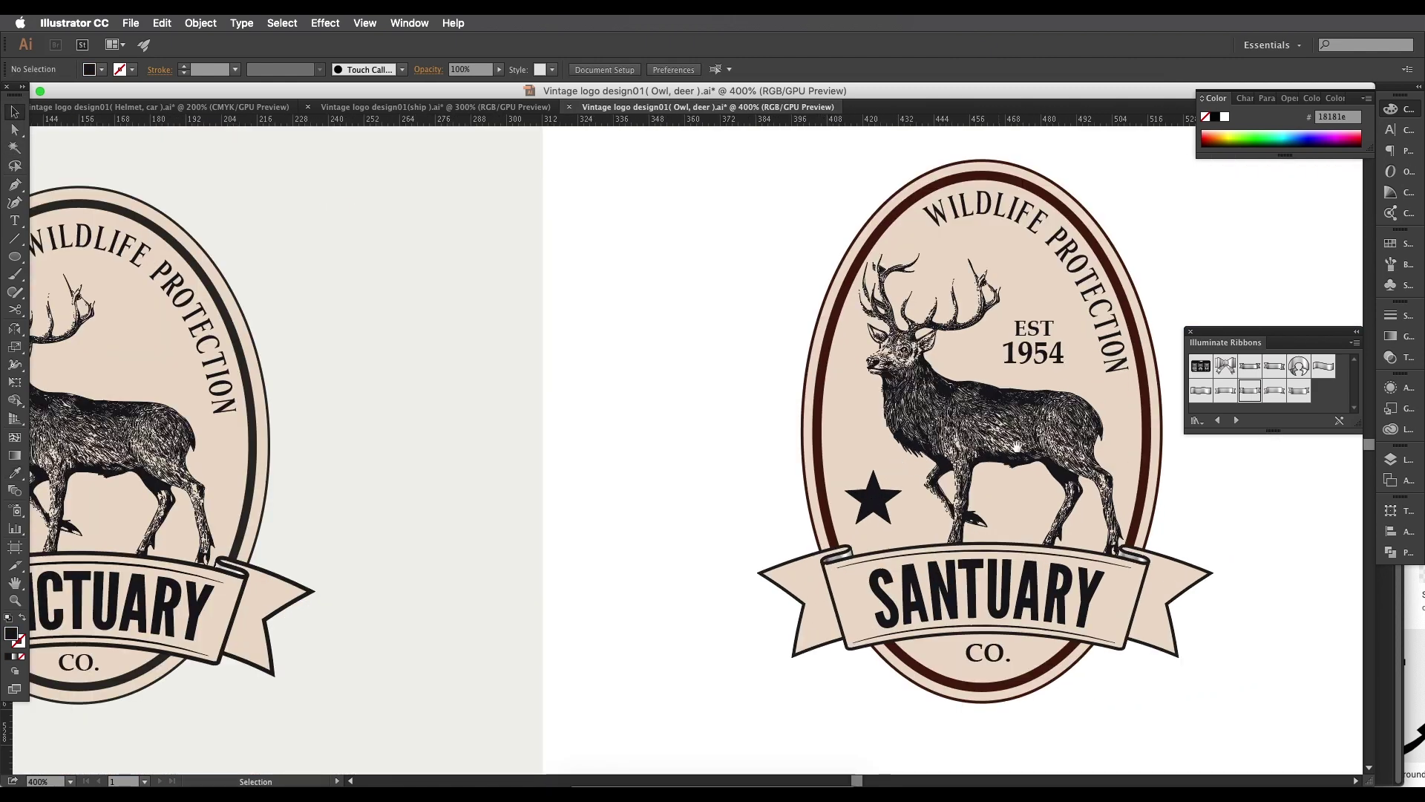
drag(1017, 447, 938, 506)
scroll(939, 505, down, 3)
scroll(764, 469, down, 2)
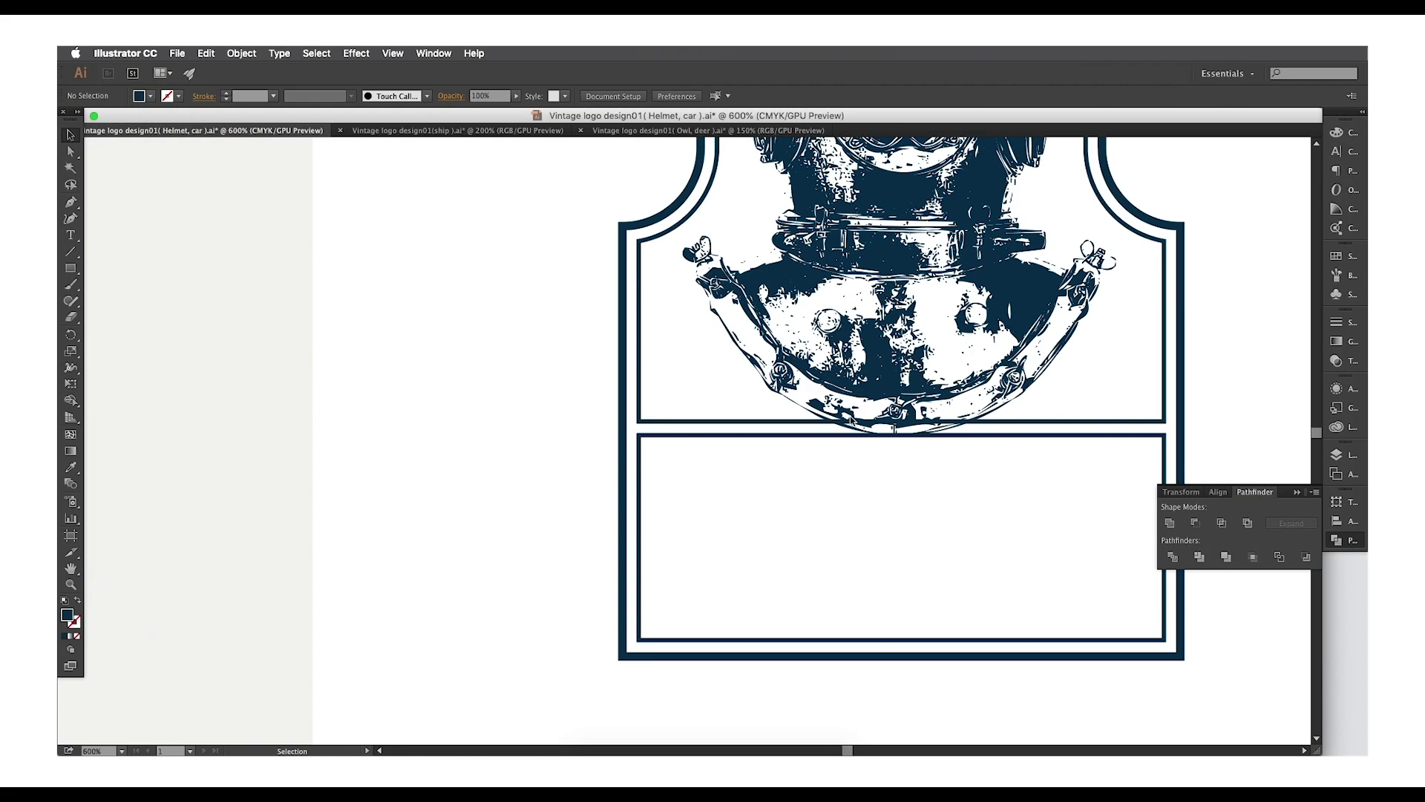
scroll(850, 415, up, 3)
click(863, 422)
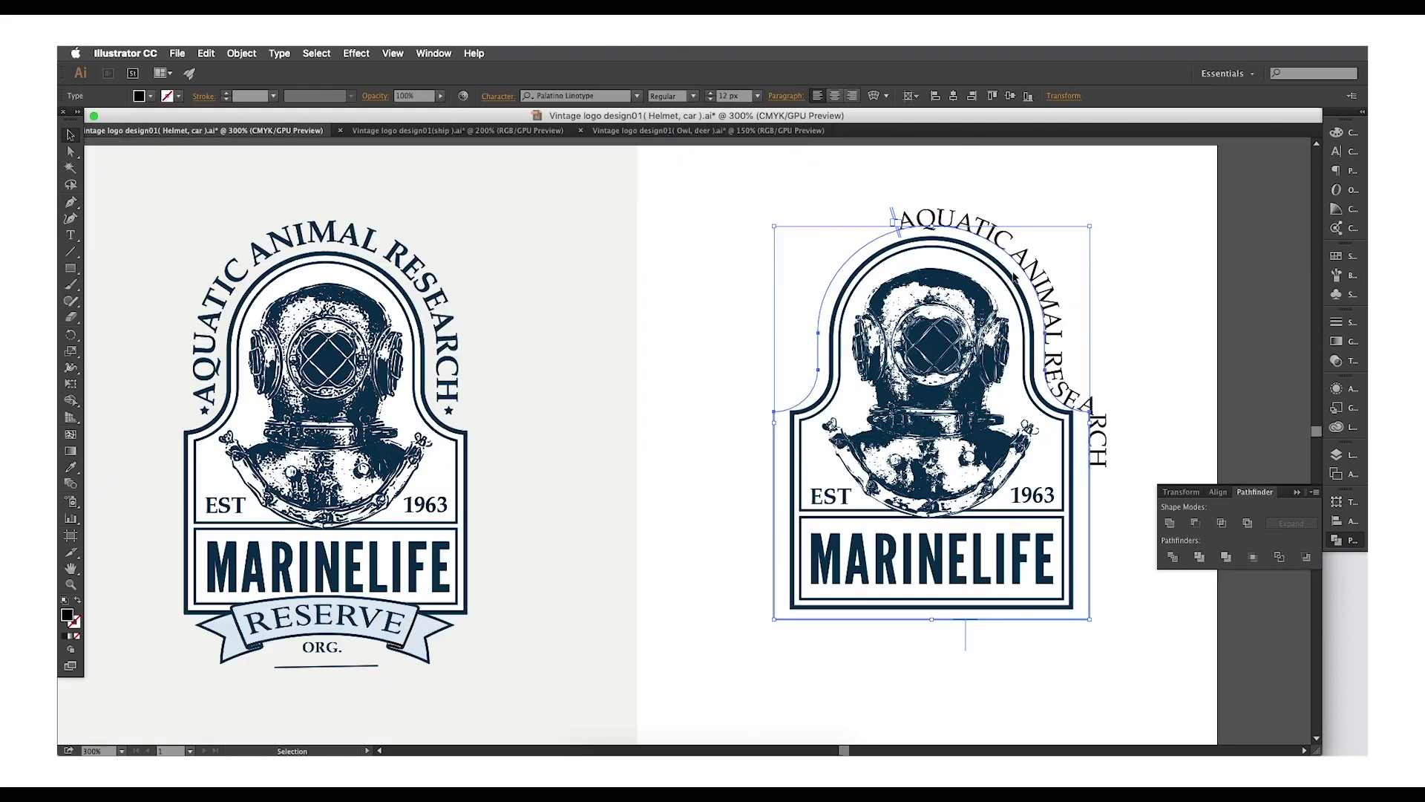